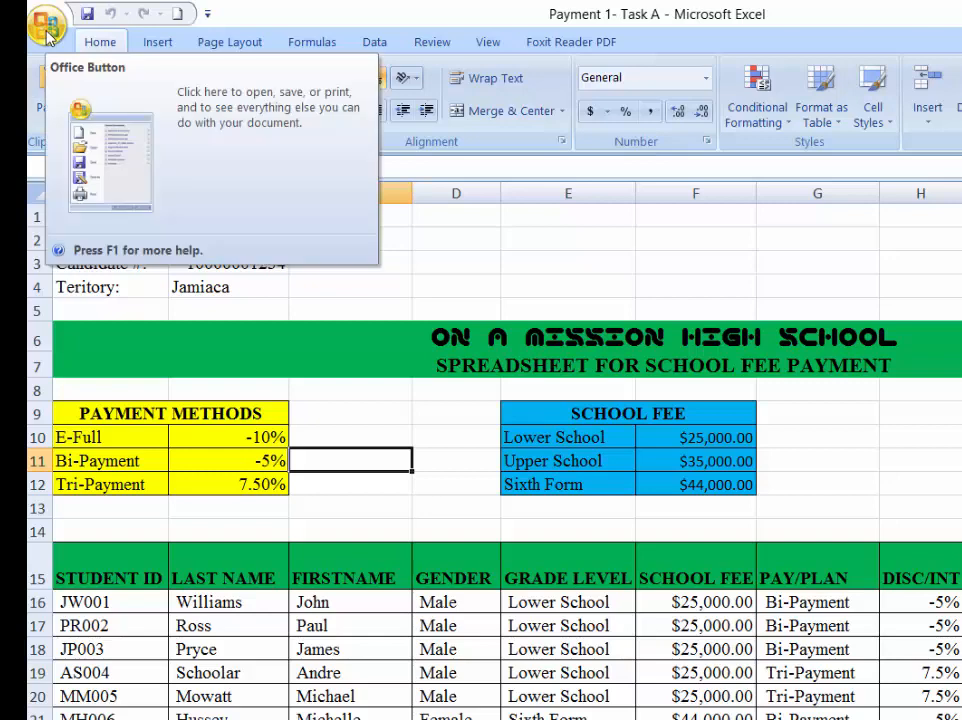
# Save a copy of the workbook in the OMHS - SBA folder as "Payment 2- Task B".
pyautogui.click(46, 32)
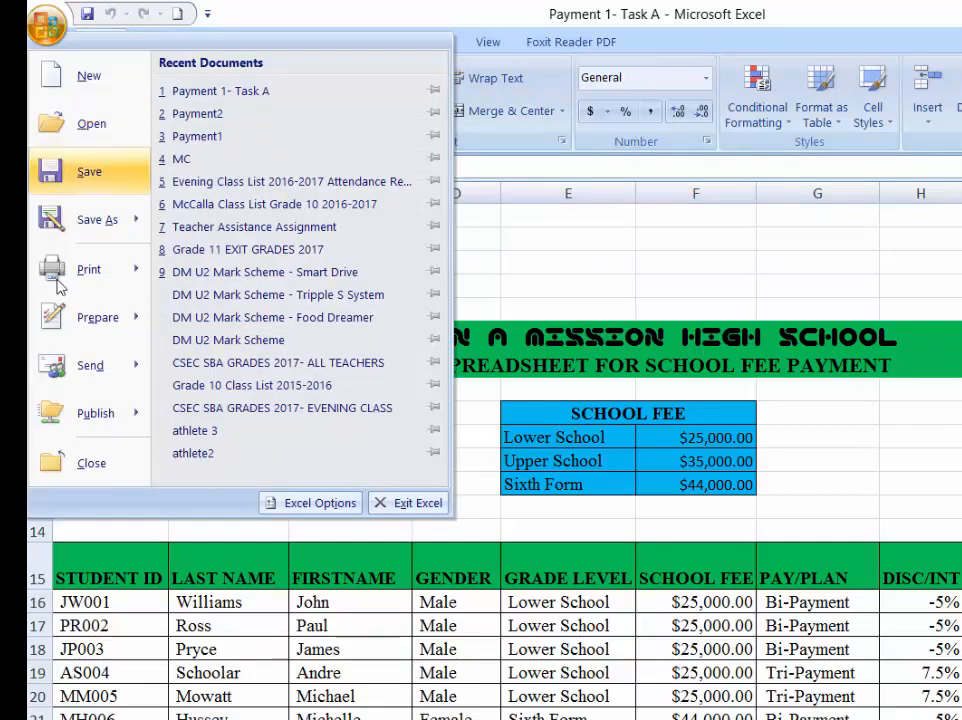
pyautogui.moveTo(70, 262)
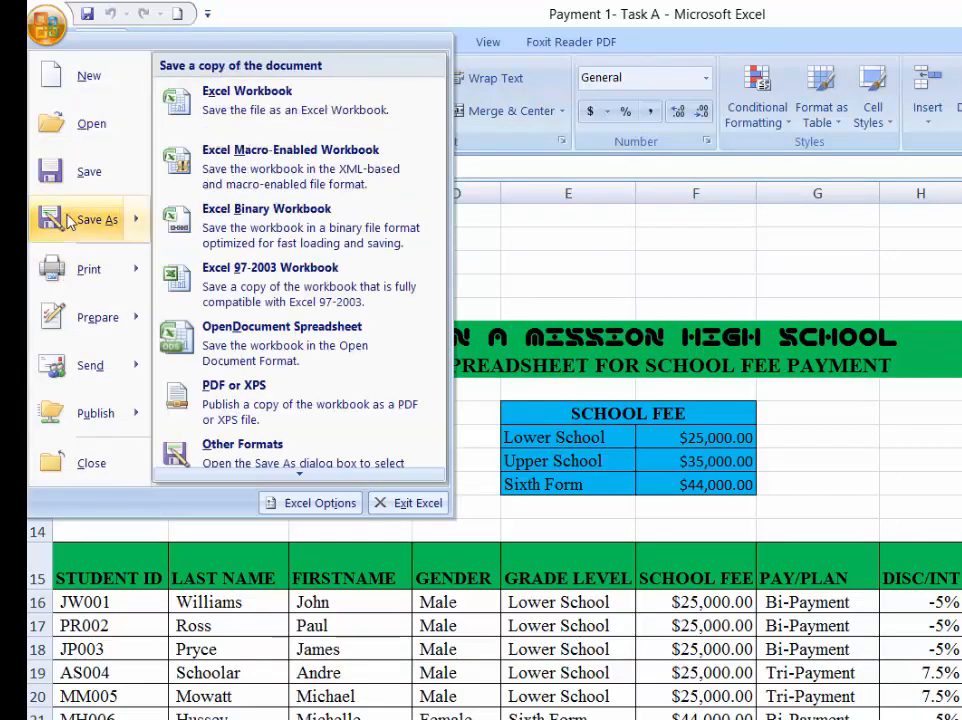
pyautogui.click(67, 216)
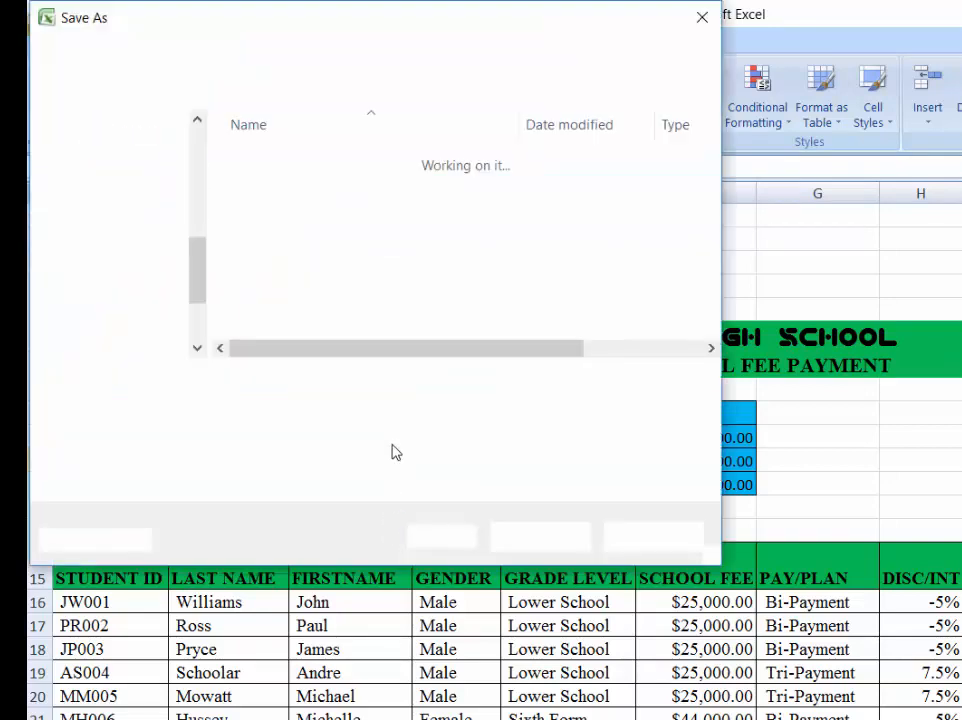
pyautogui.click(303, 382)
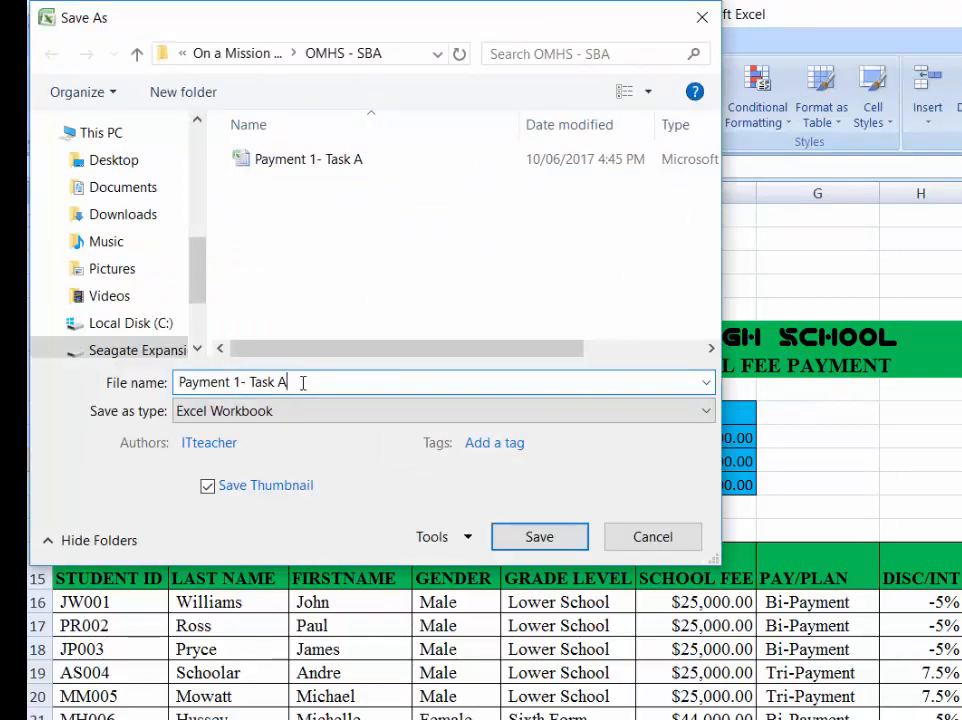
pyautogui.press('BackSpace')
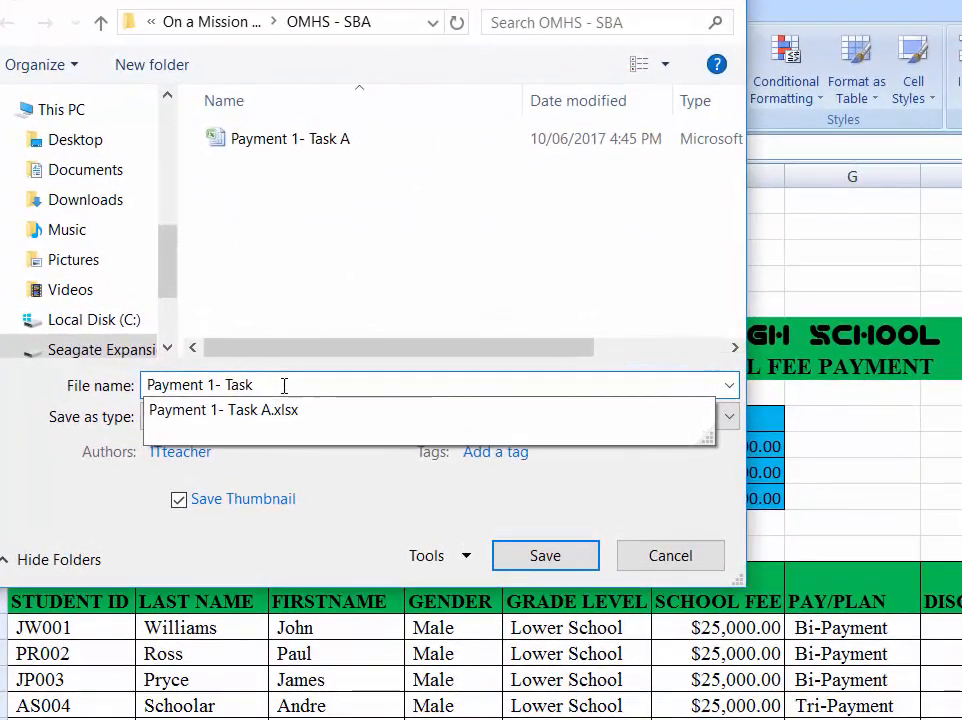
pyautogui.write('B')
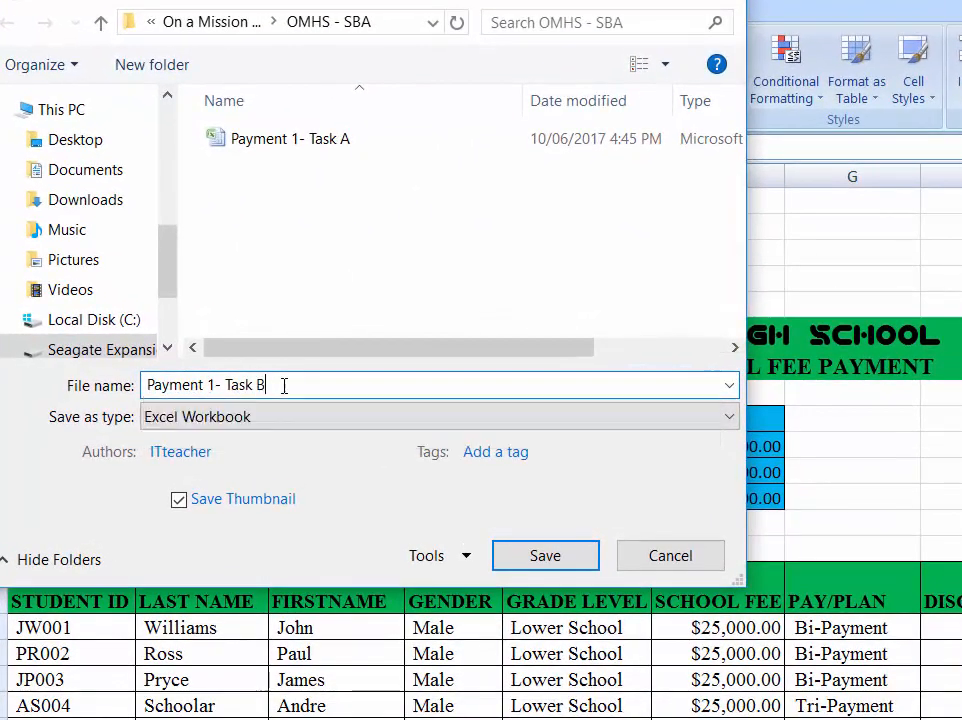
pyautogui.click(221, 385)
pyautogui.press('BackSpace')
pyautogui.write('2')
pyautogui.click(546, 566)
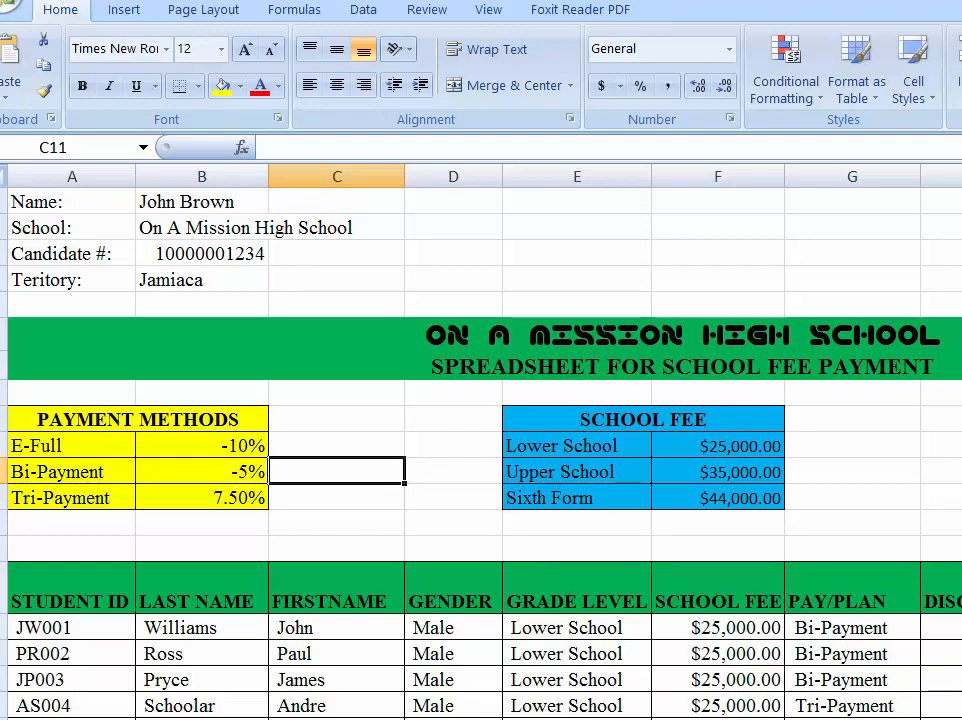
# Switch to the On a Mission High SBA Question document in Word and review the Task B instructions about using Payment1 data.
pyautogui.hotkey('alt', 'Tab')
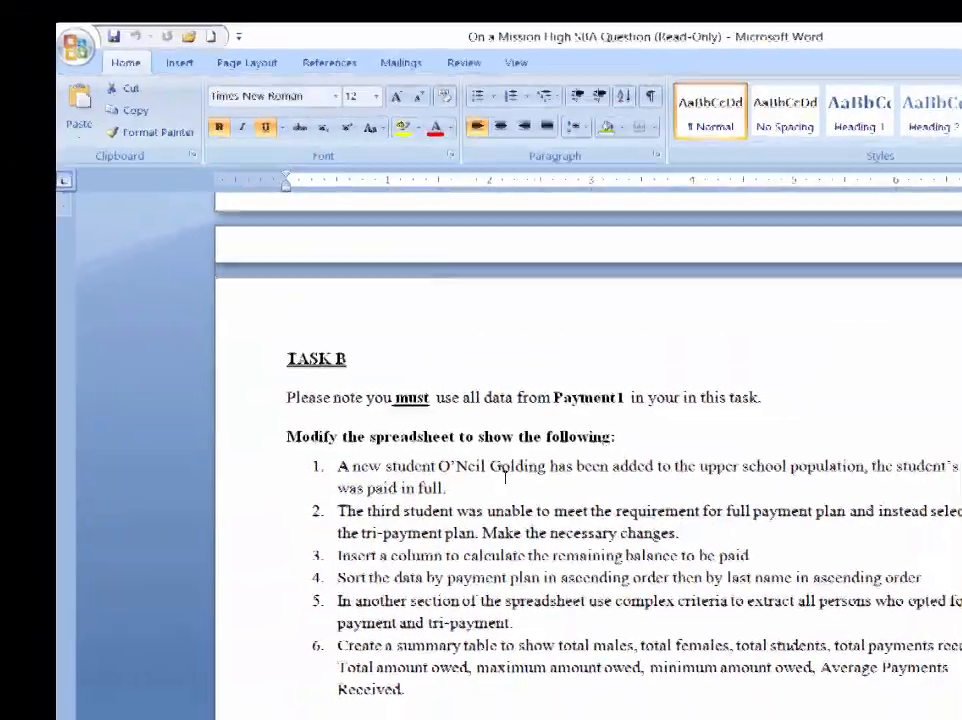
pyautogui.scroll(15, 520, 505)
pyautogui.scroll(3, 366, 384)
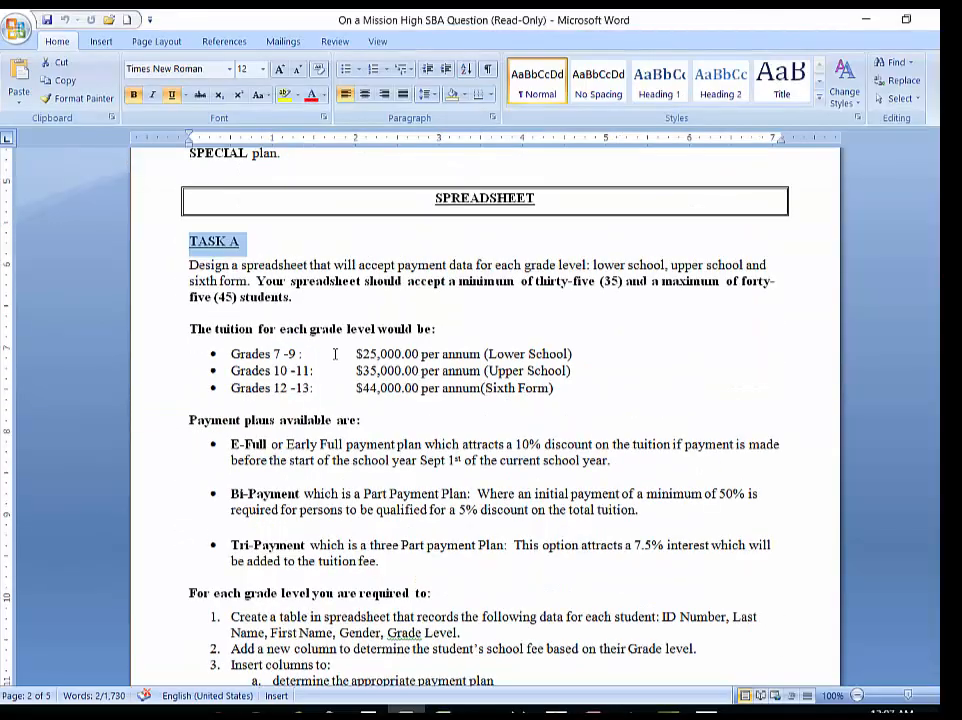
pyautogui.scroll(-13, 335, 353)
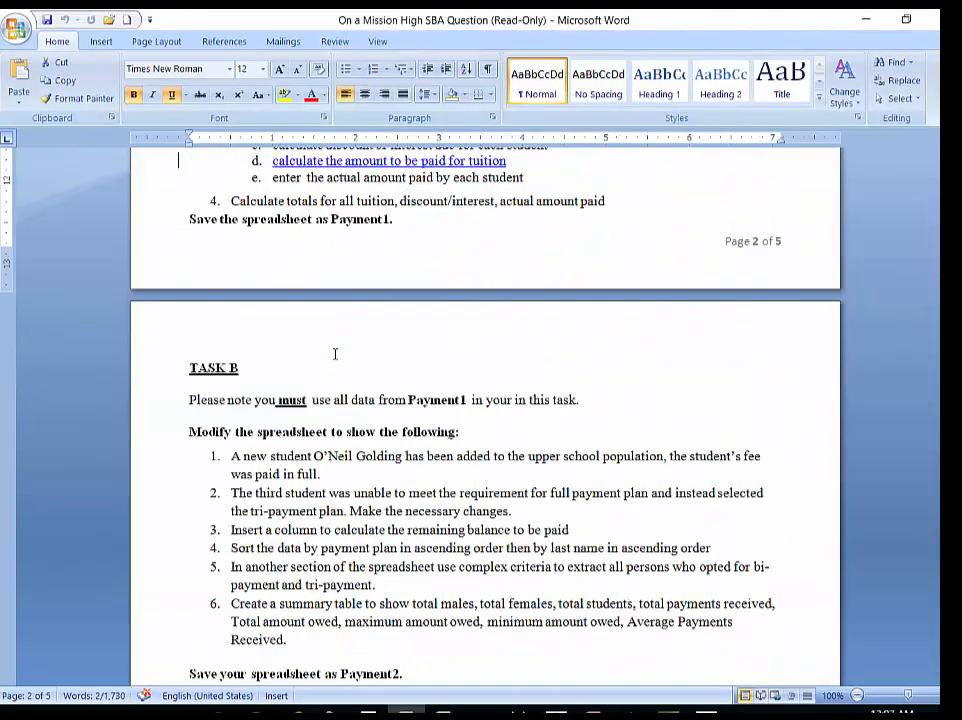
pyautogui.moveTo(190, 399); pyautogui.dragTo(593, 407)
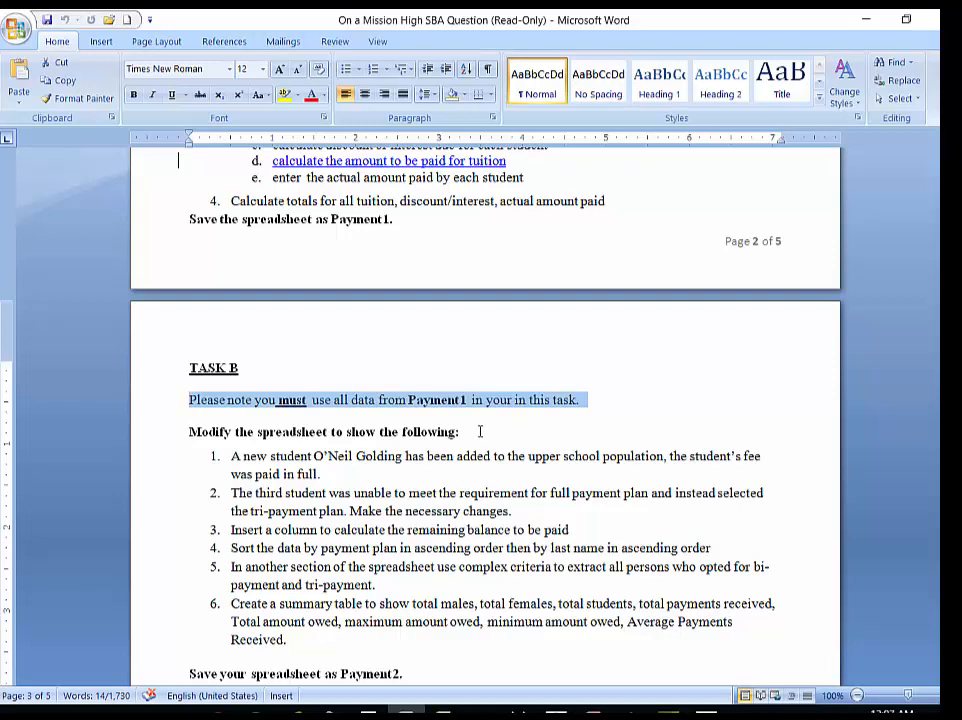
pyautogui.scroll(-2, 480, 431)
pyautogui.scroll(-1, 481, 428)
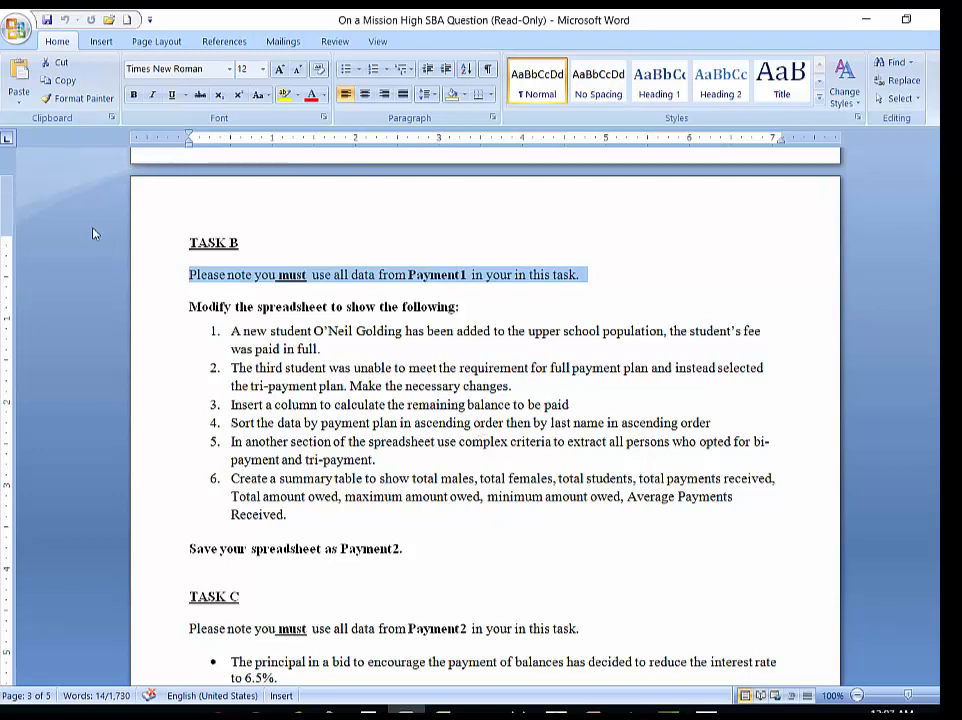
pyautogui.click(16, 28)
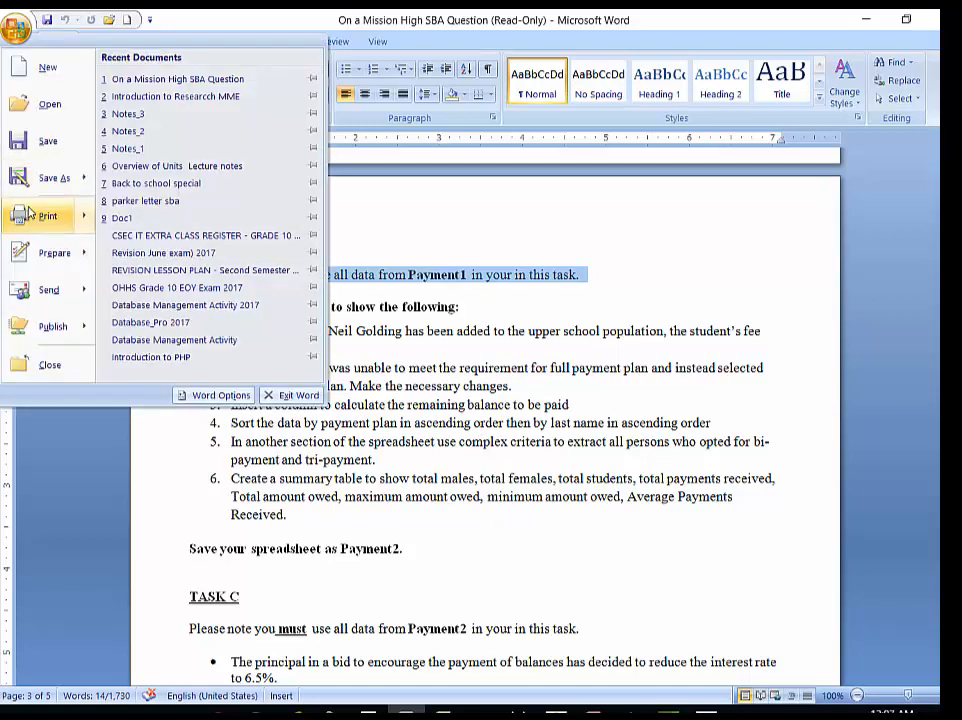
pyautogui.moveTo(54, 178)
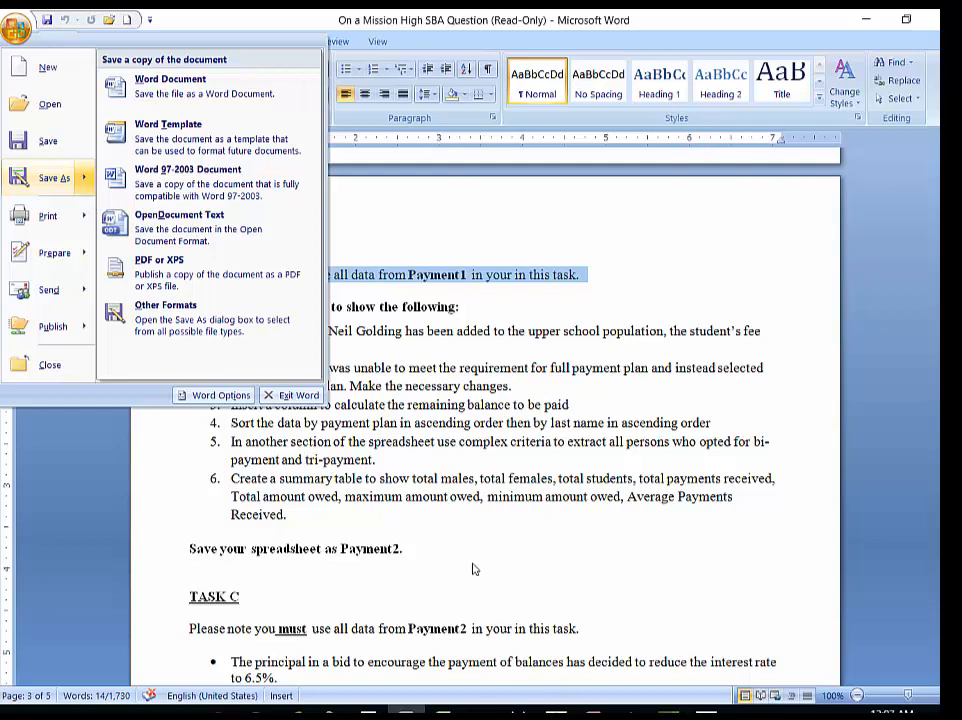
pyautogui.click(494, 529)
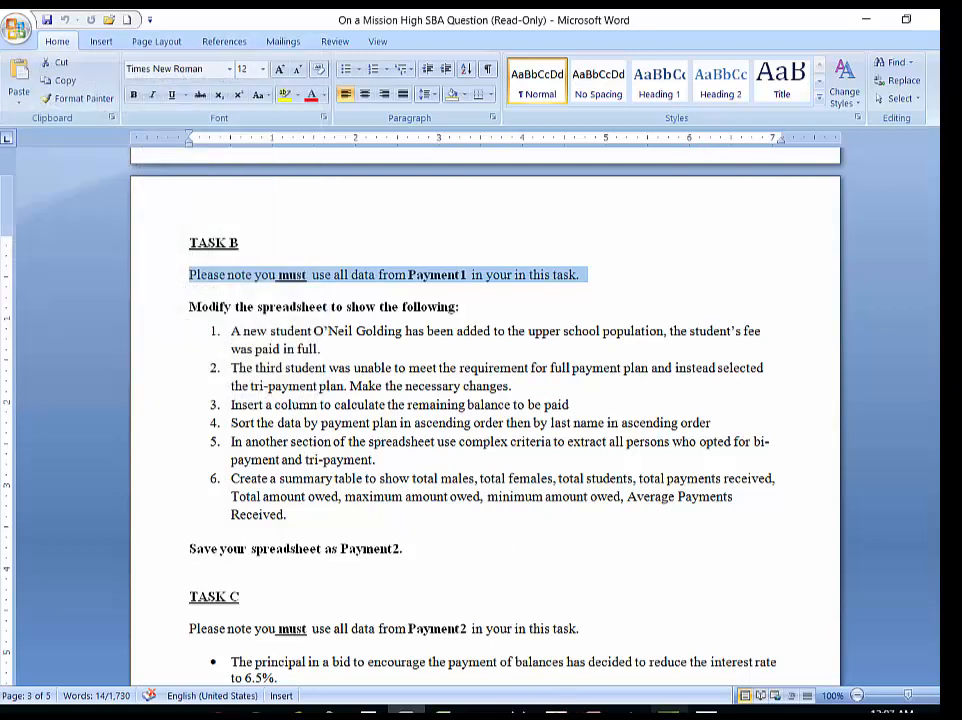
# Switch to the Payment 2- Task B workbook in Excel and look over the student payment table.
pyautogui.moveTo(443, 714)
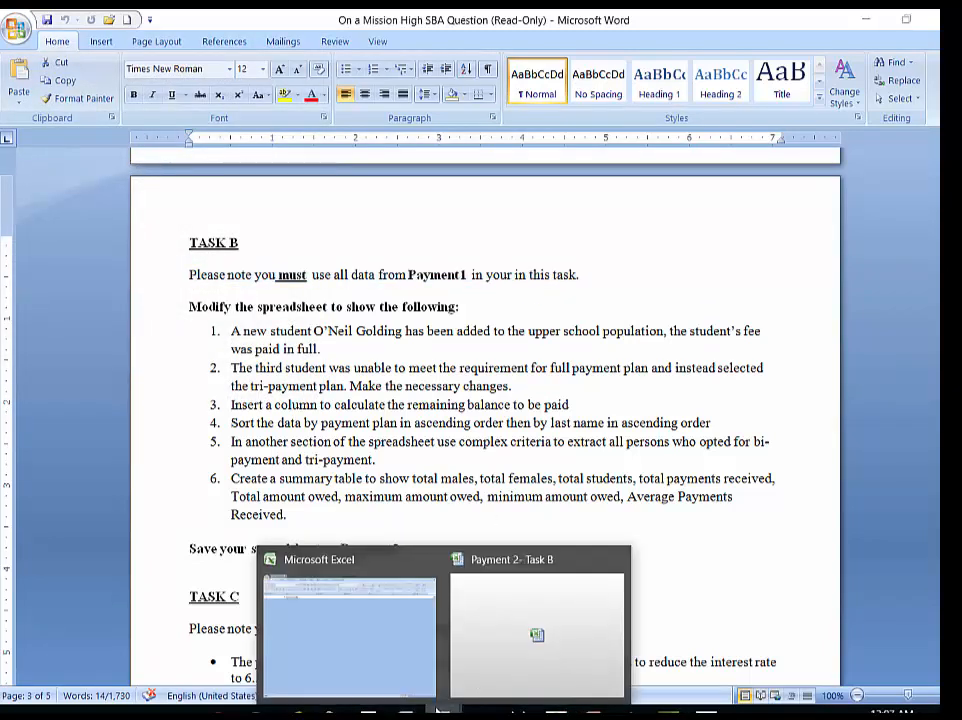
pyautogui.click(490, 677)
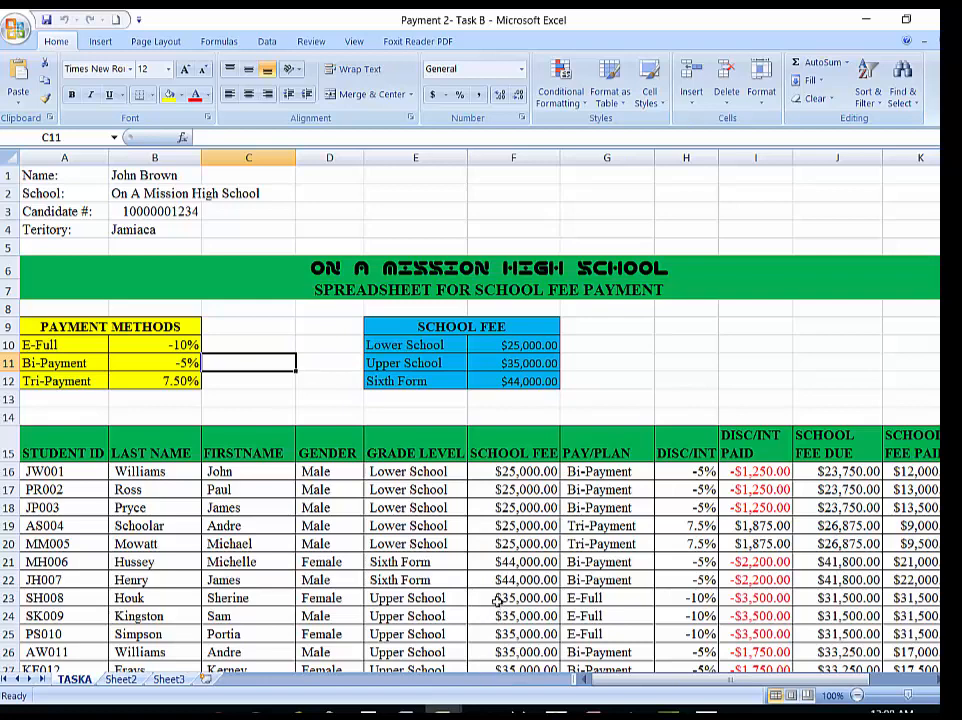
pyautogui.scroll(-1, 479, 552)
pyautogui.scroll(-2, 479, 552)
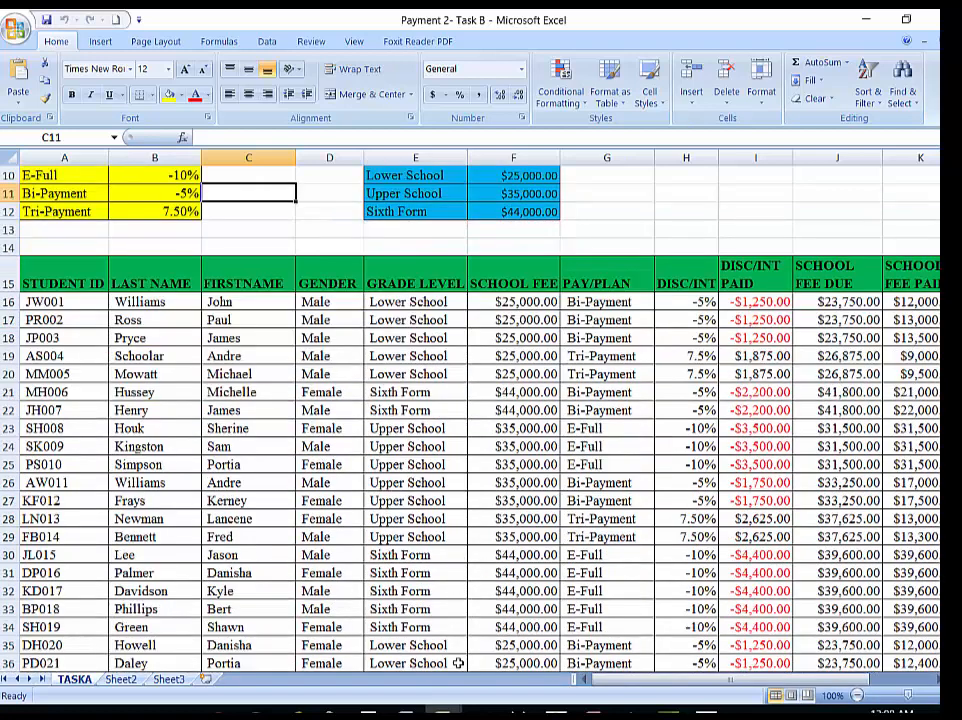
# Return to the Word document and read the first Task B modification, about adding a new student.
pyautogui.hotkey('alt', 'Tab')
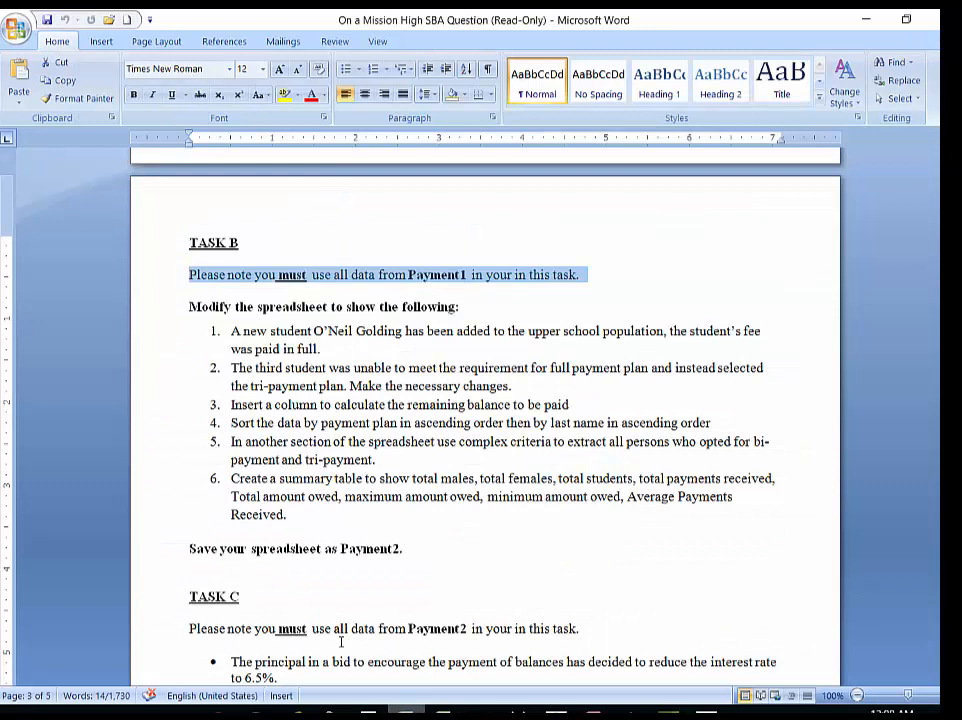
pyautogui.click(419, 511)
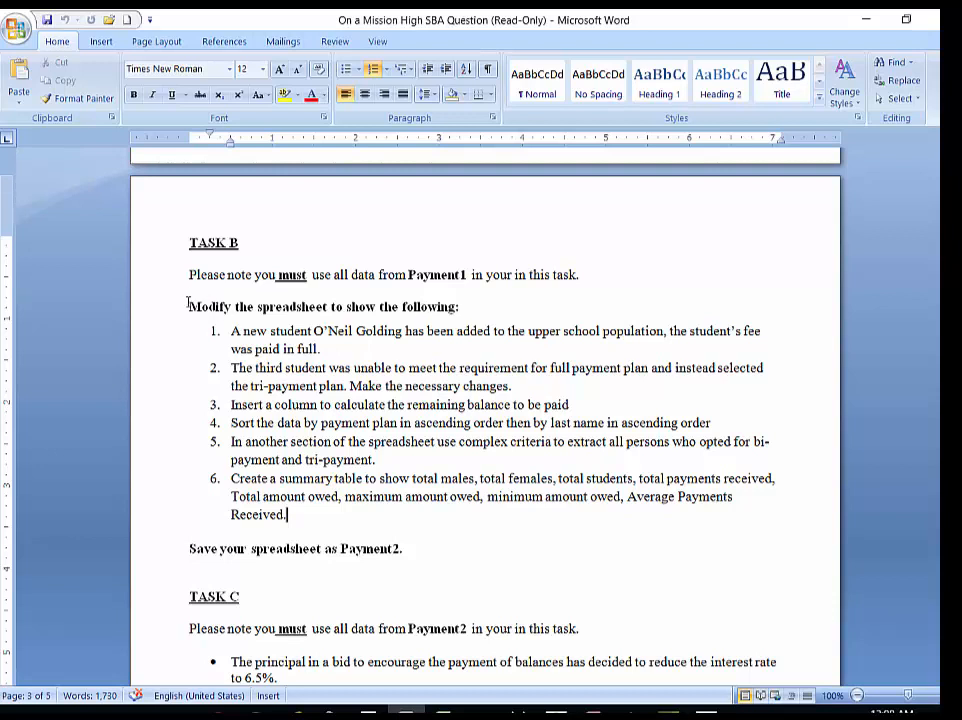
pyautogui.moveTo(190, 307); pyautogui.dragTo(456, 314)
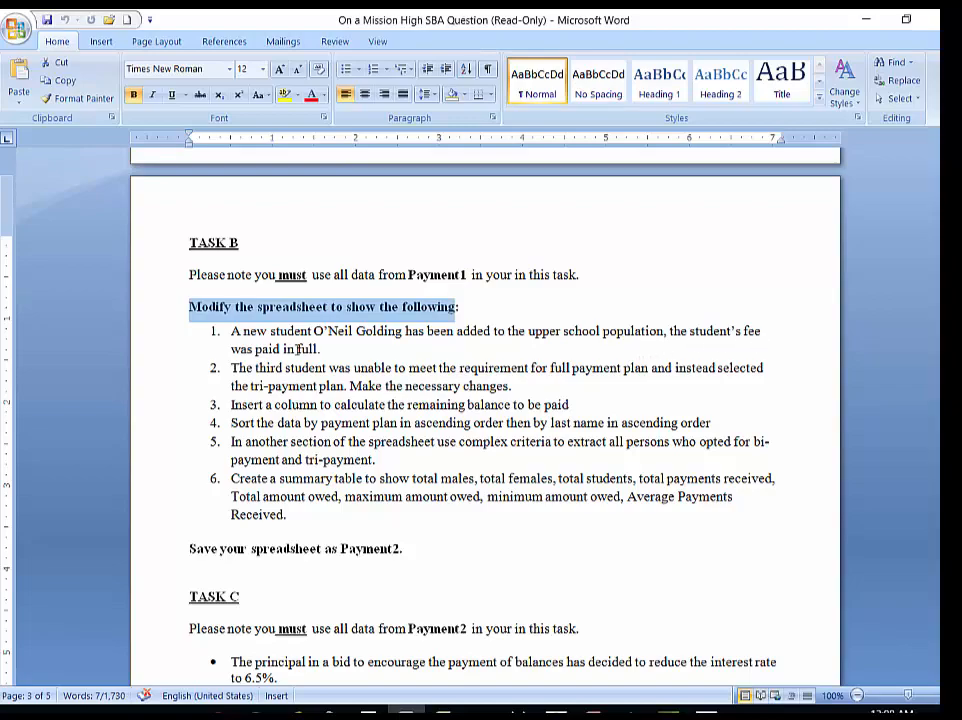
pyautogui.tripleClick(326, 348)
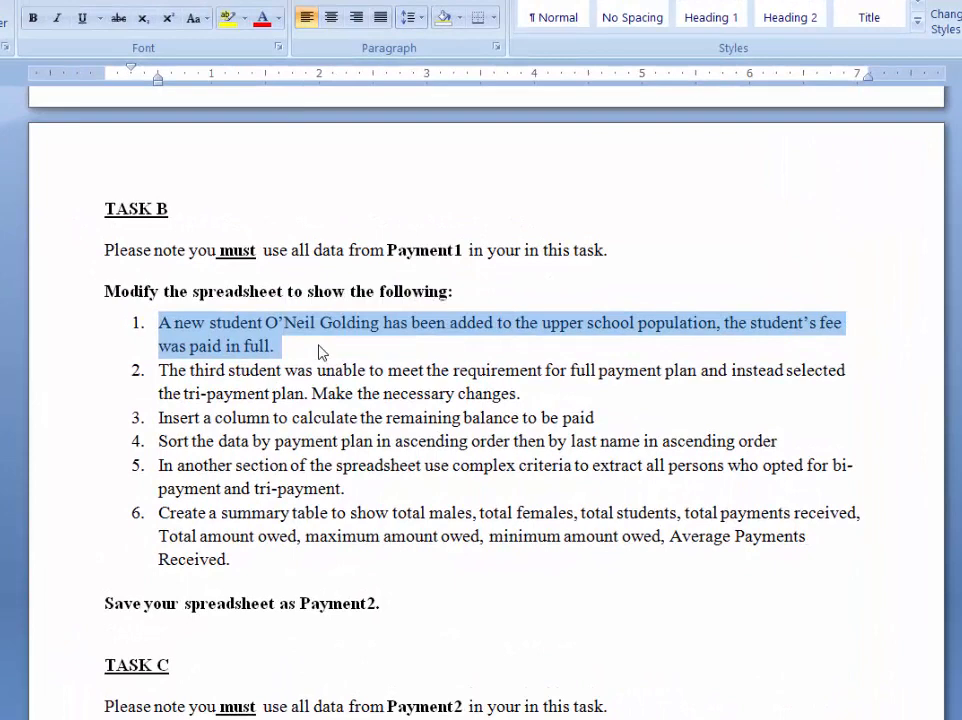
pyautogui.click(332, 348)
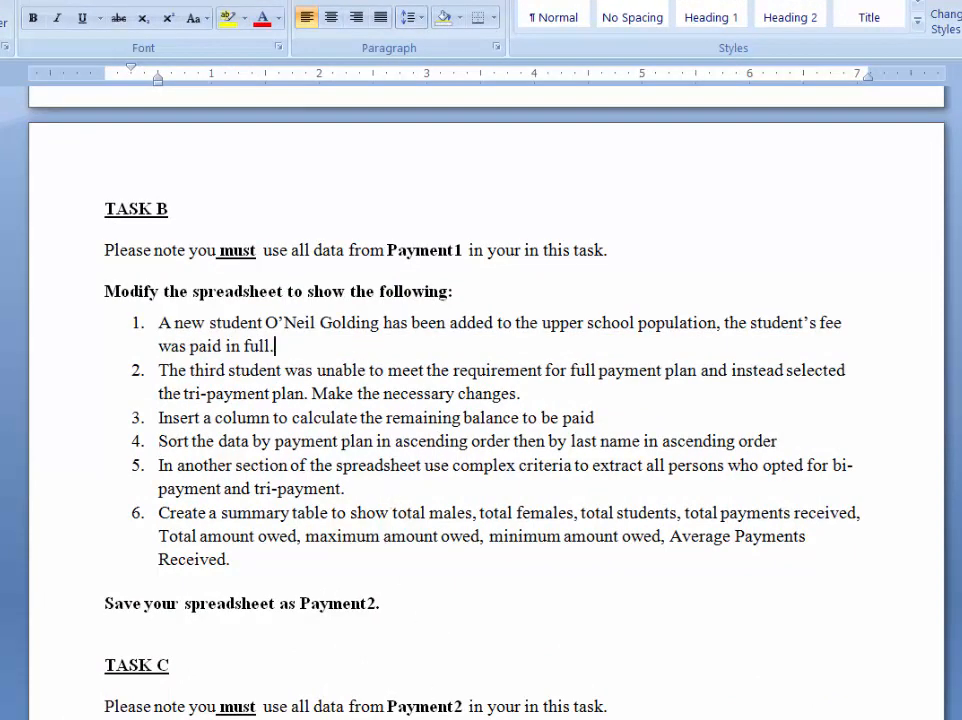
# Switch back to the Excel workbook and insert a blank row above the totals row of the student table.
pyautogui.moveTo(442, 714)
pyautogui.click(496, 712)
pyautogui.scroll(-4, 279, 504)
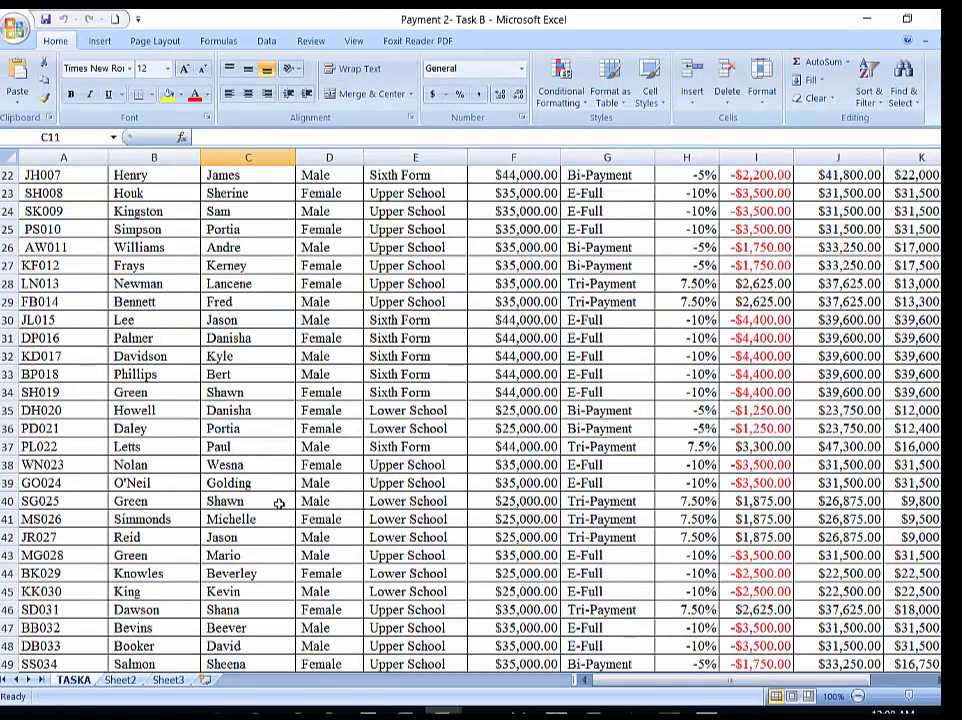
pyautogui.scroll(-5, 279, 504)
pyautogui.click(67, 537)
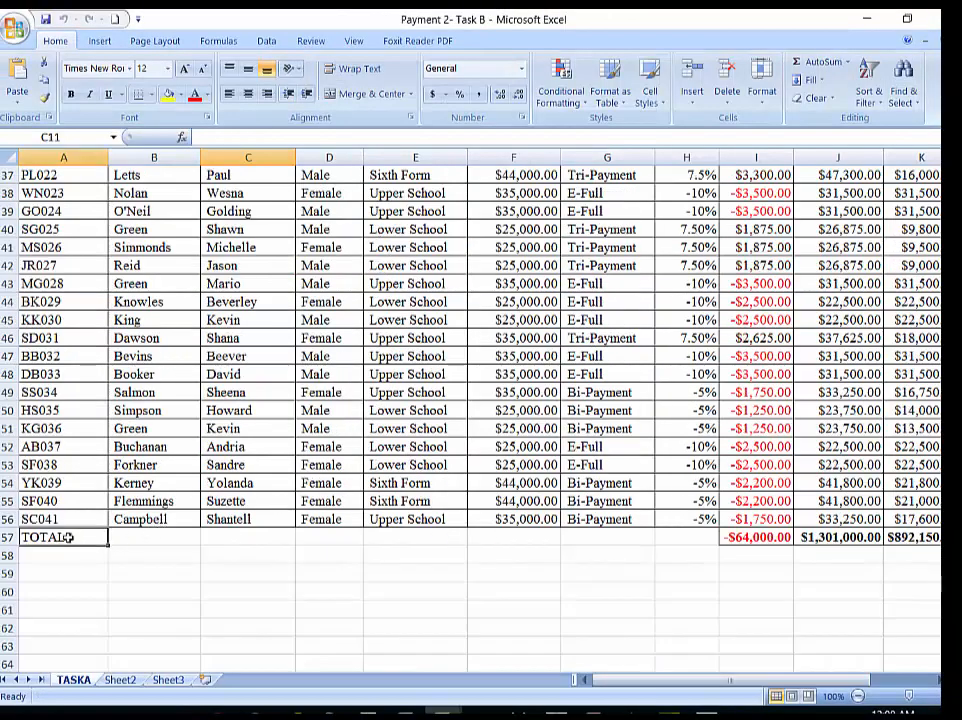
pyautogui.click(693, 112)
pyautogui.click(735, 139)
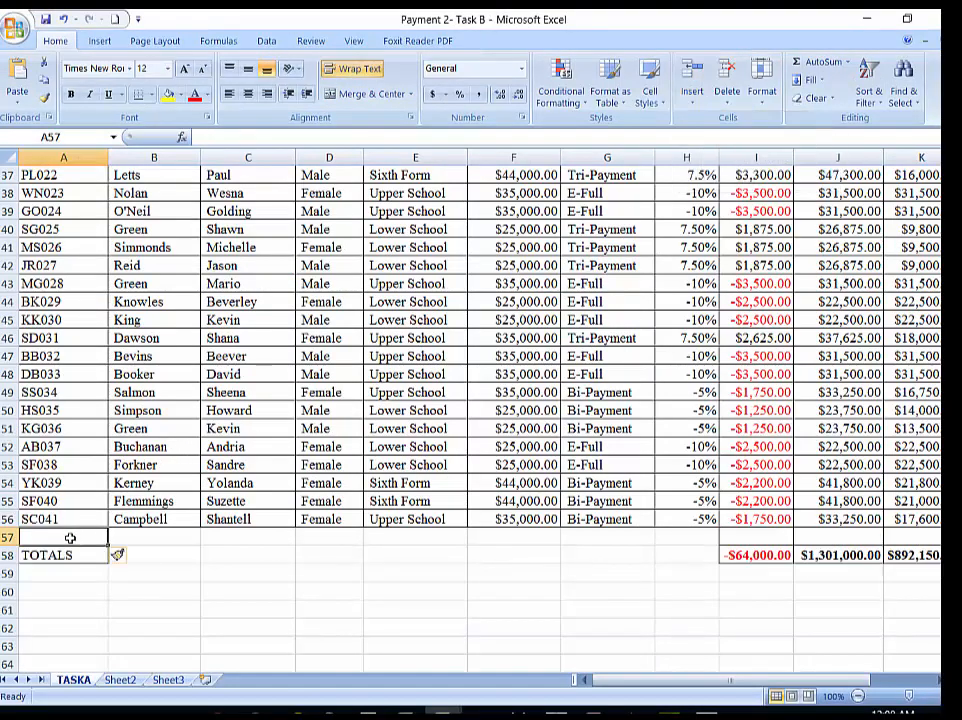
# Enter the new student's last name, first name and student ID in row 57.
pyautogui.click(122, 543)
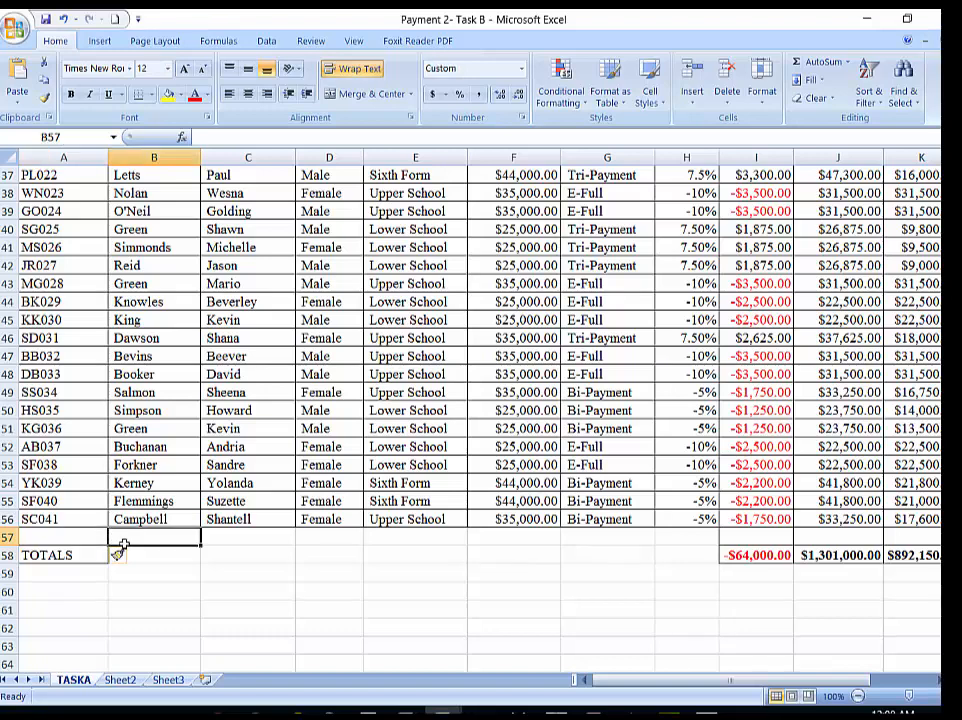
pyautogui.write('Golding')
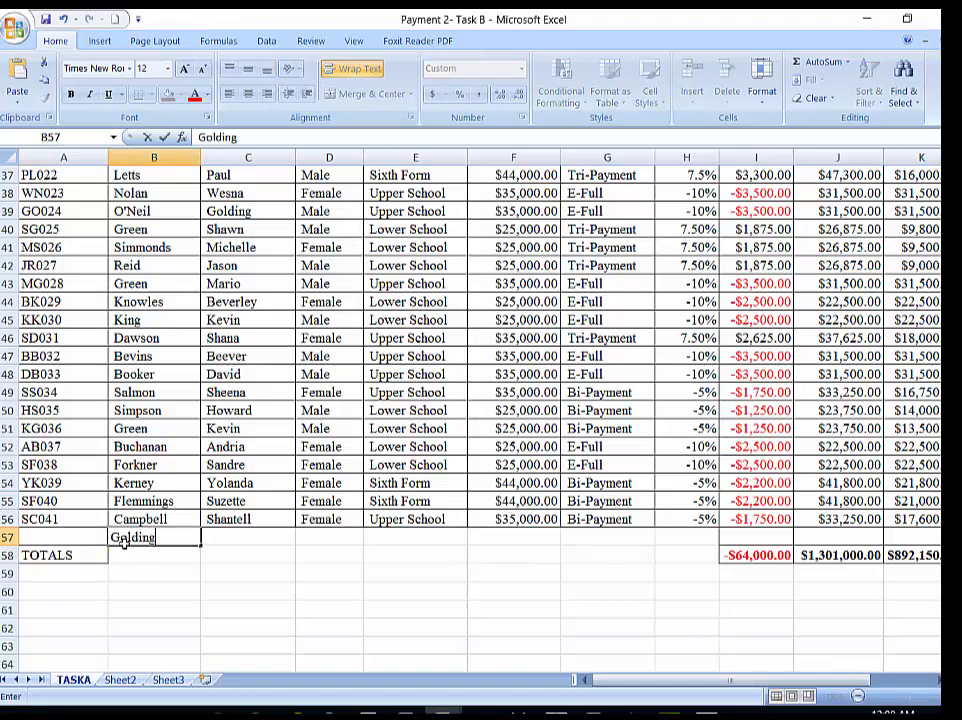
pyautogui.click(242, 541)
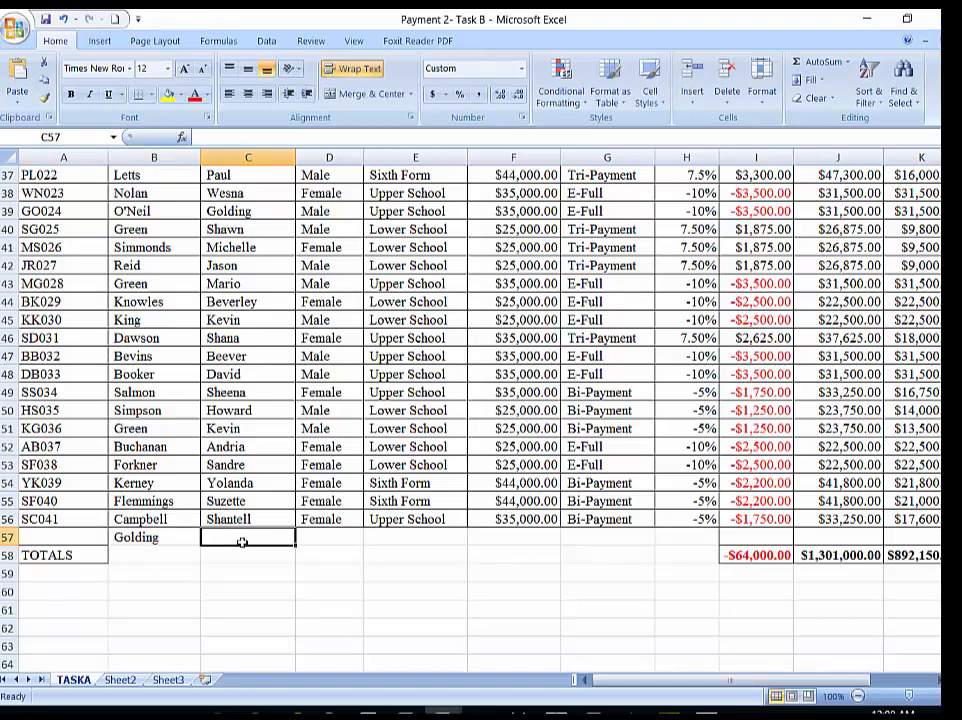
pyautogui.write("O'")
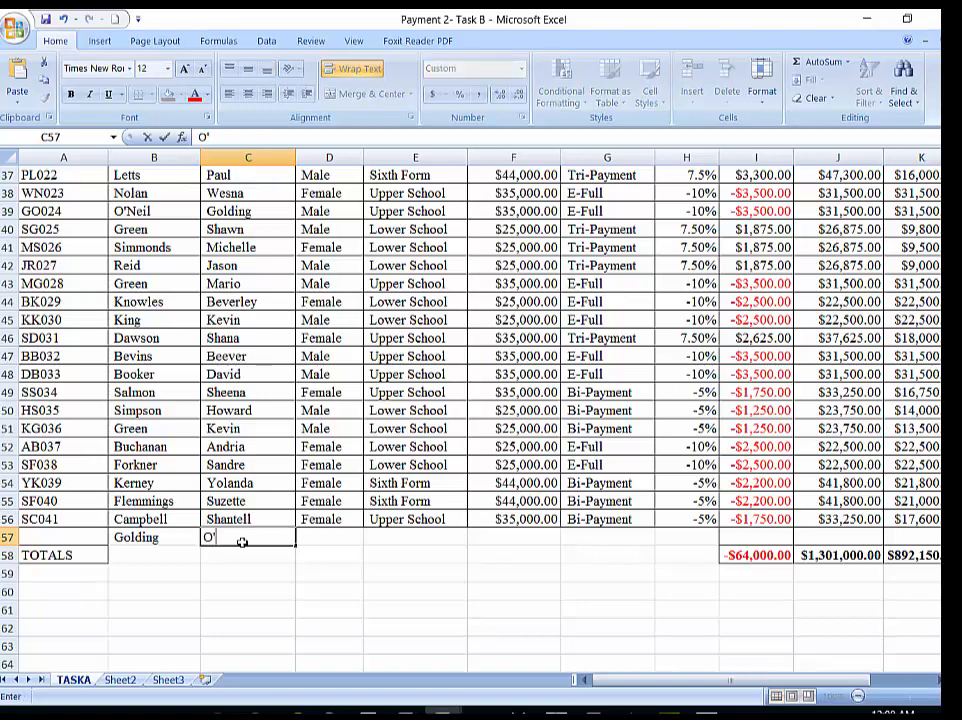
pyautogui.write('Neil')
pyautogui.click(61, 538)
pyautogui.write('O')
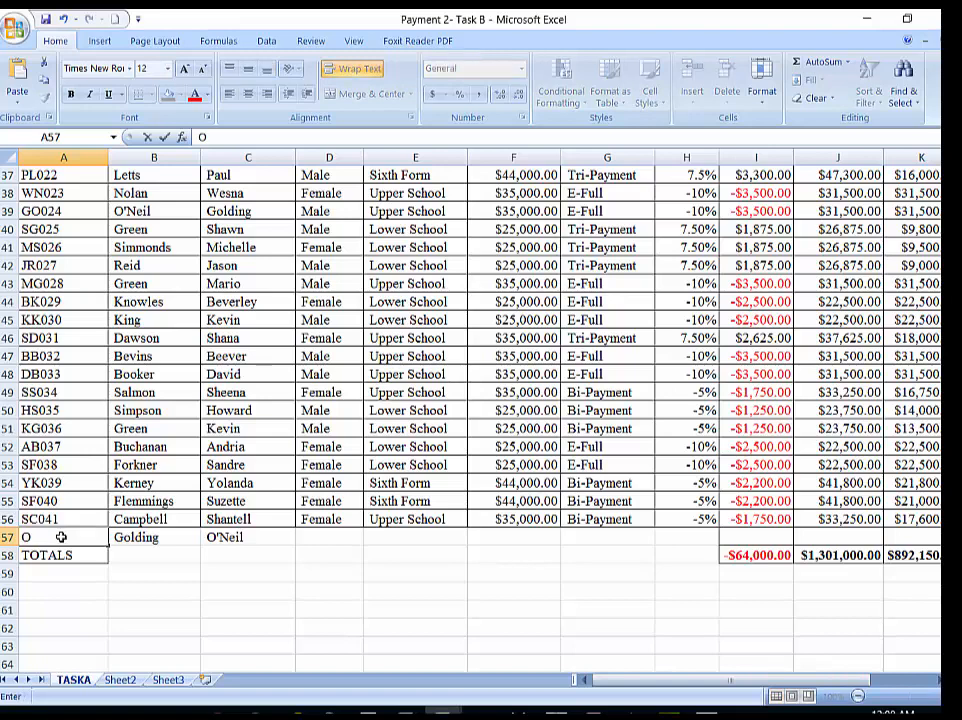
pyautogui.write('G042')
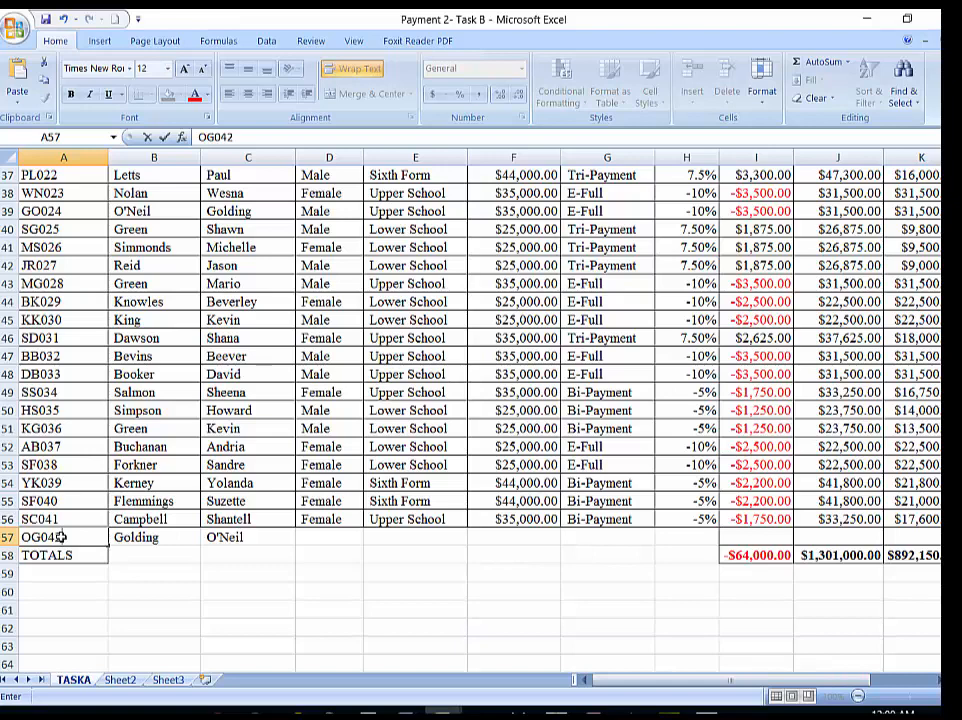
# Enter Male as the gender and Upper School as the grade level for the new student in row 57.
pyautogui.click(310, 538)
pyautogui.write('Male')
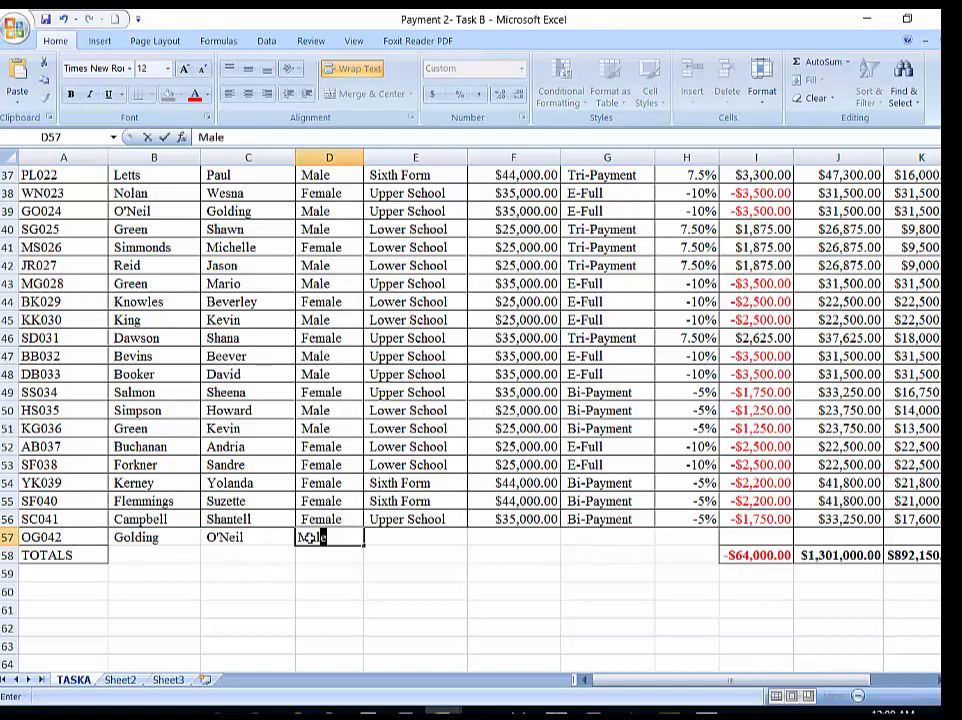
pyautogui.click(412, 545)
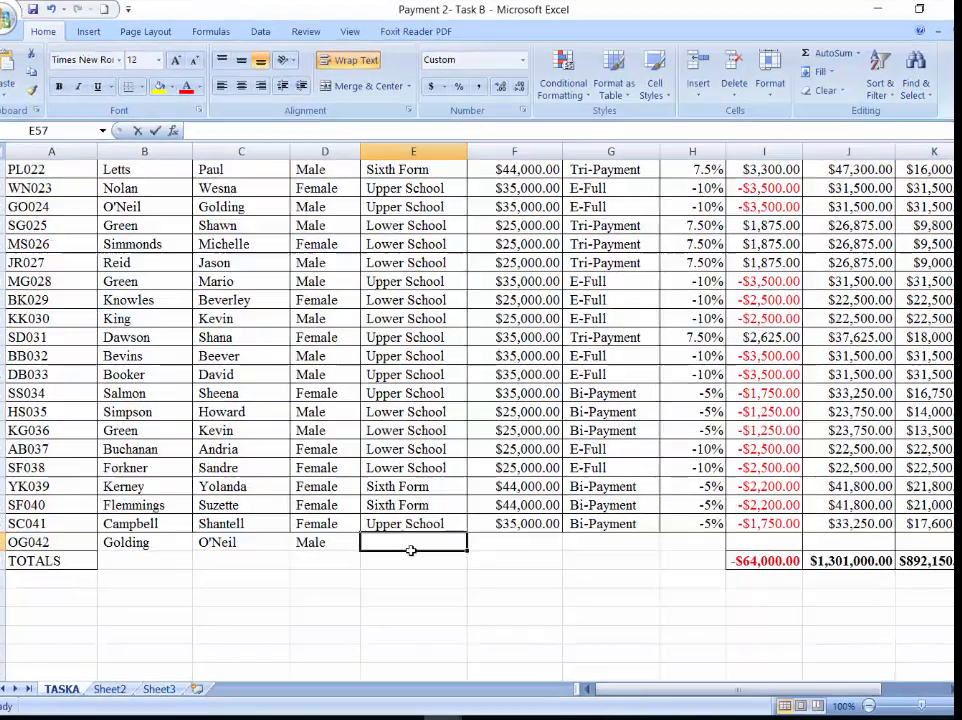
pyautogui.write('Upper School')
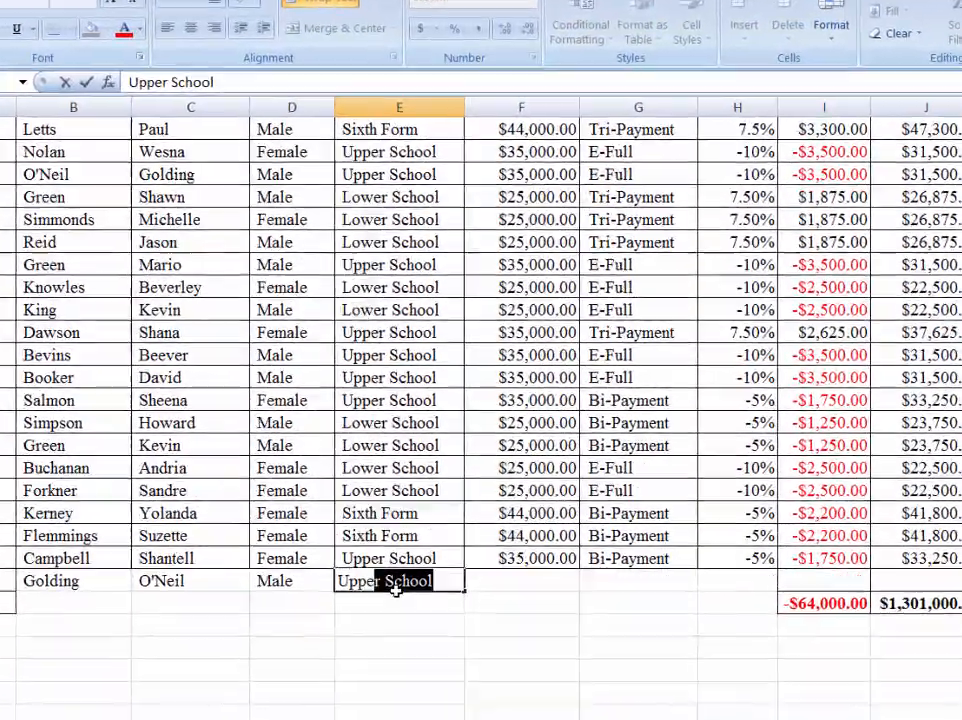
# Confirm the grade level and enter E-Full as the new student's payment plan in G57.
pyautogui.press('Tab')
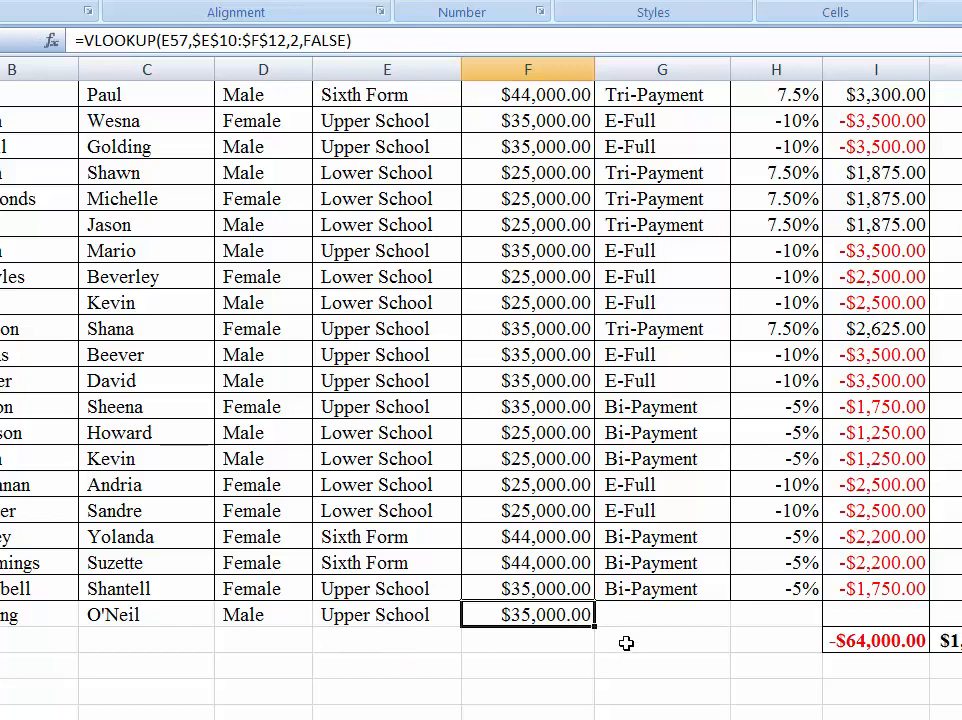
pyautogui.click(644, 617)
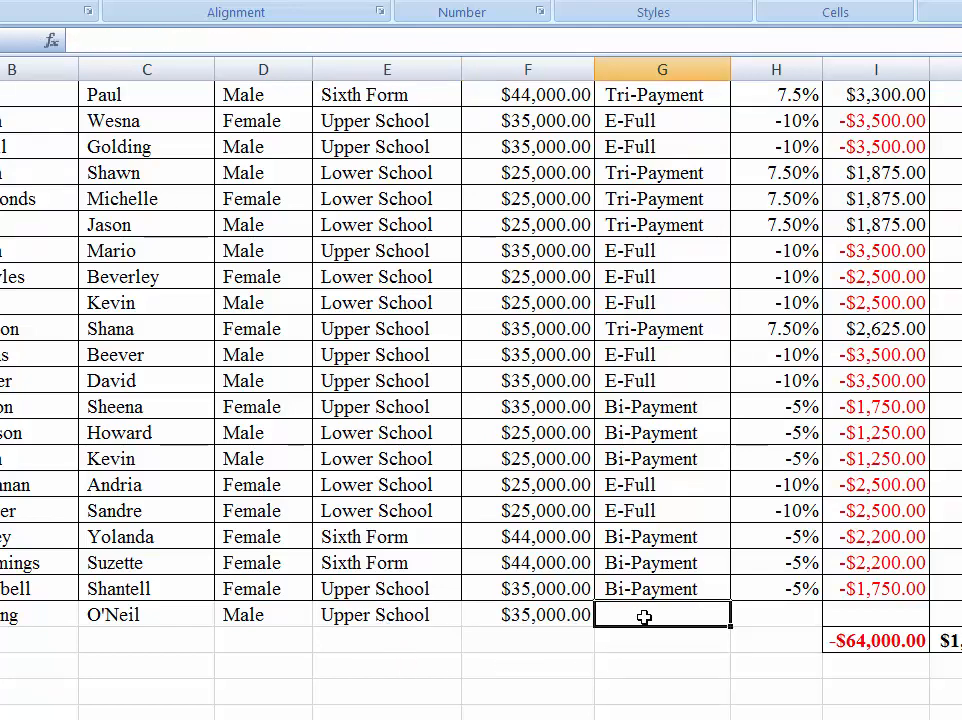
pyautogui.write('E-Full')
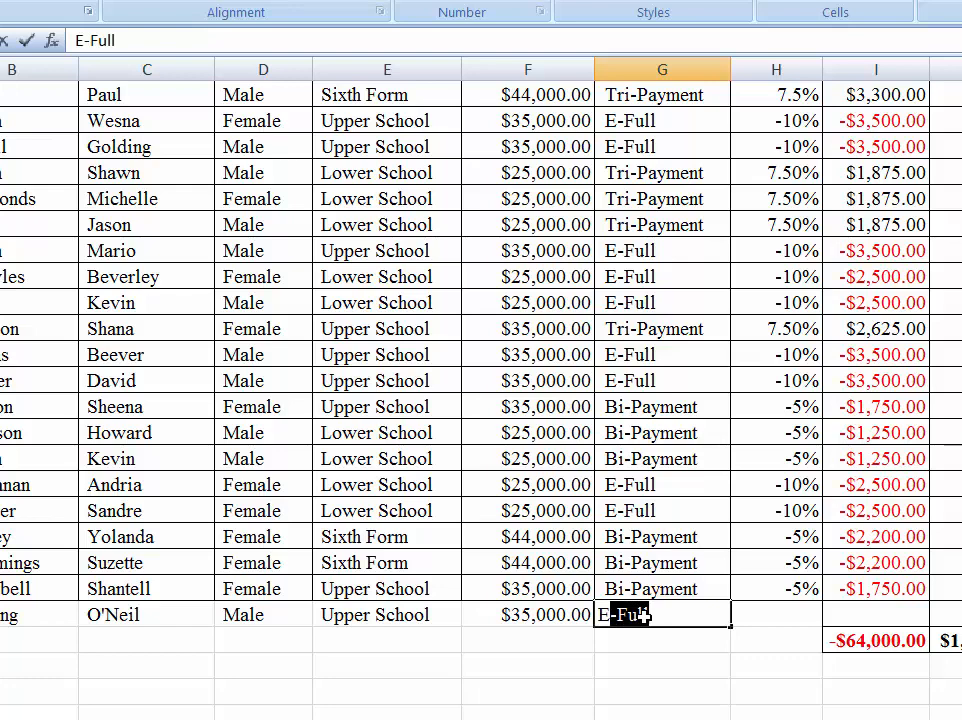
pyautogui.press('Tab')
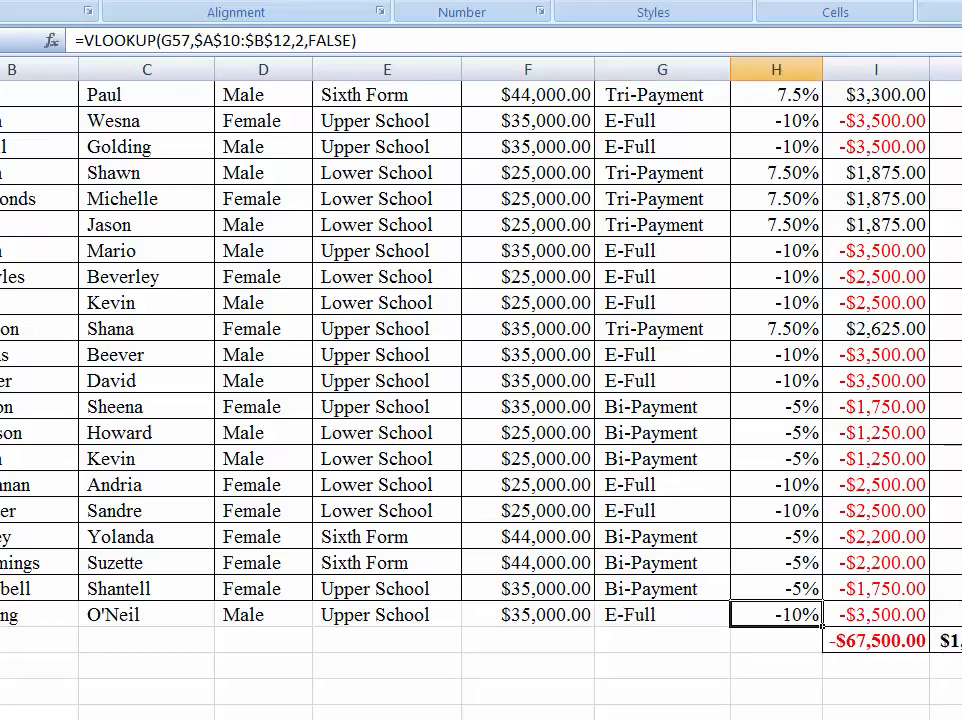
# Enter 31500 as the new student's school fee paid in row 57.
pyautogui.hscroll(1, 480, 400)
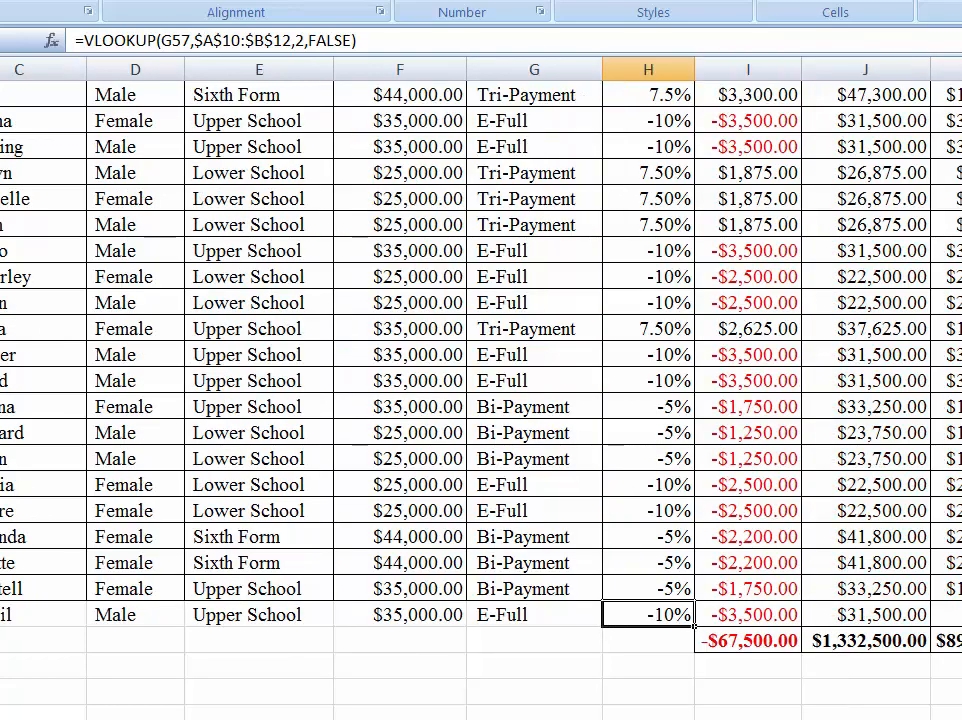
pyautogui.scroll(15, 480, 400)
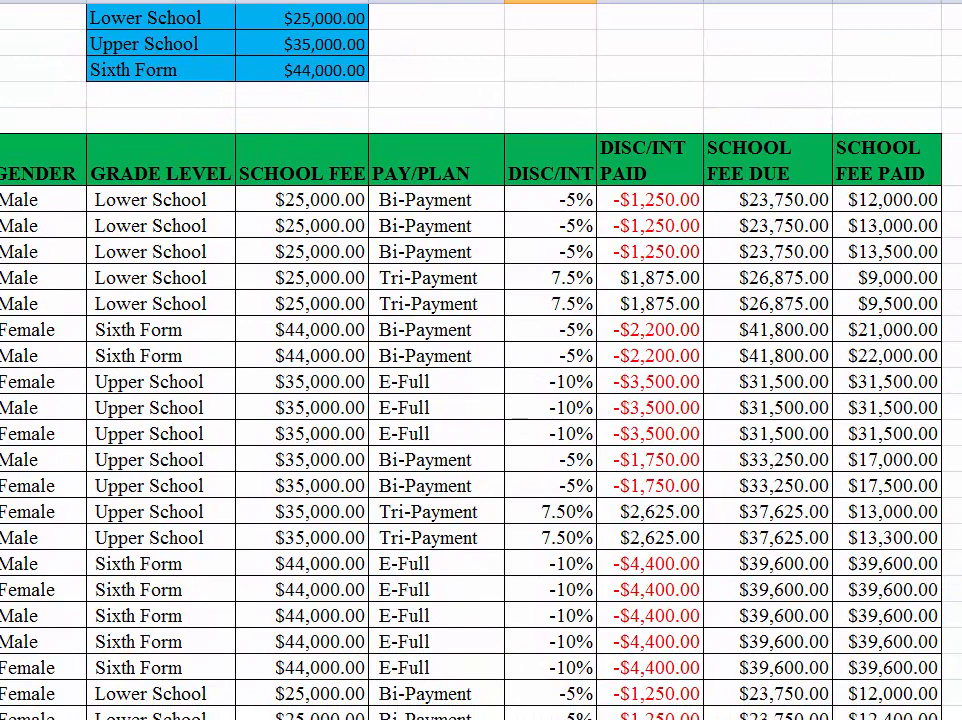
pyautogui.scroll(-3, 480, 400)
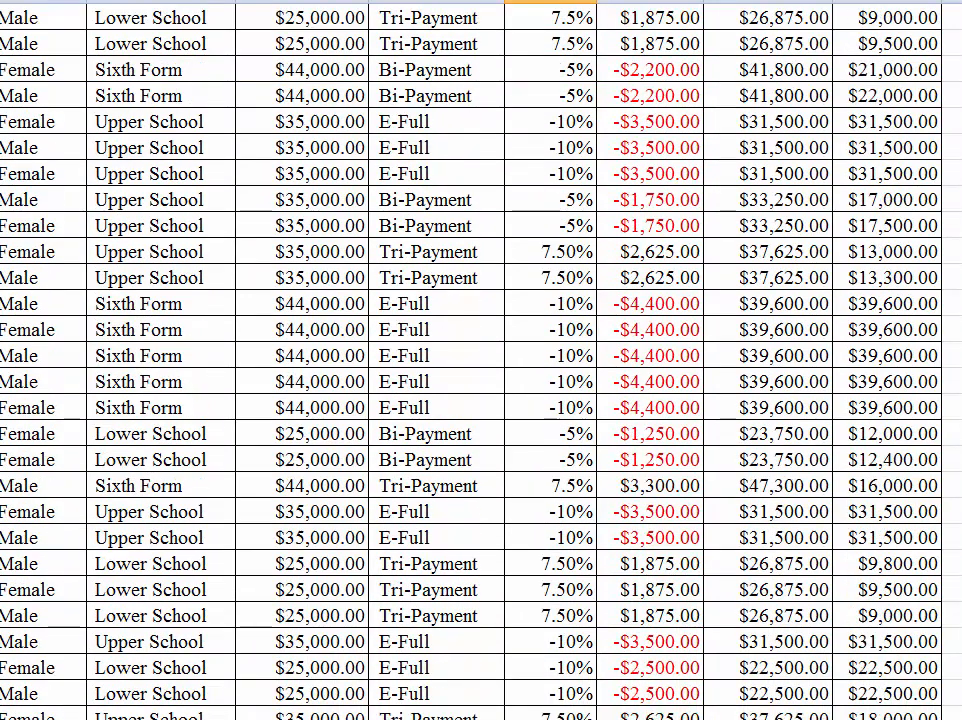
pyautogui.scroll(-3, 480, 400)
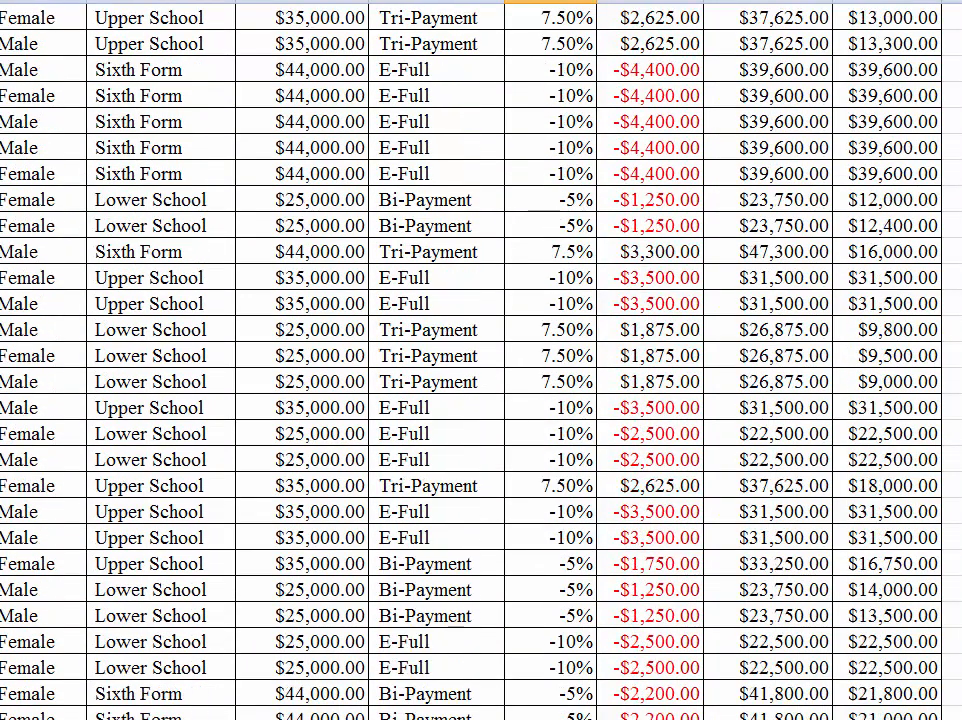
pyautogui.scroll(-1, 480, 400)
pyautogui.click(886, 693)
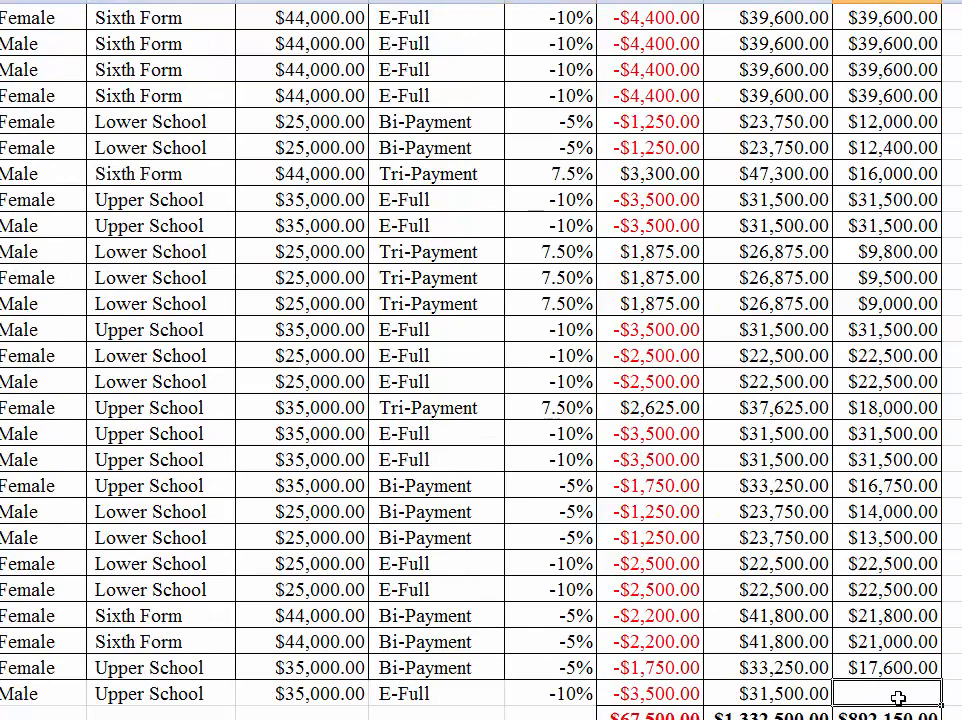
pyautogui.write('31')
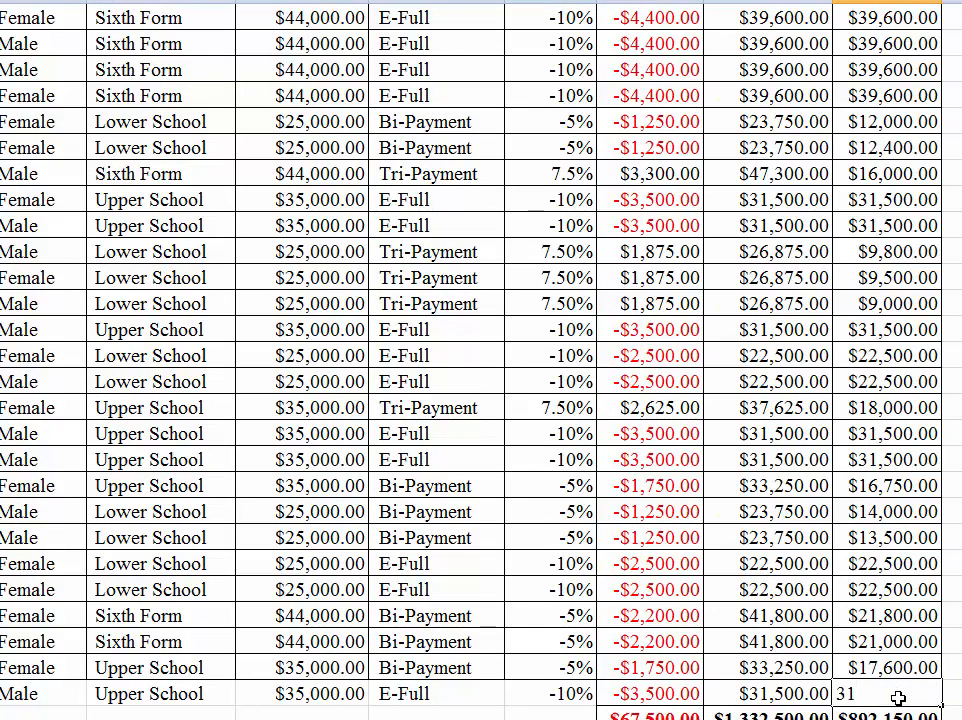
pyautogui.write('500')
pyautogui.press('Return')
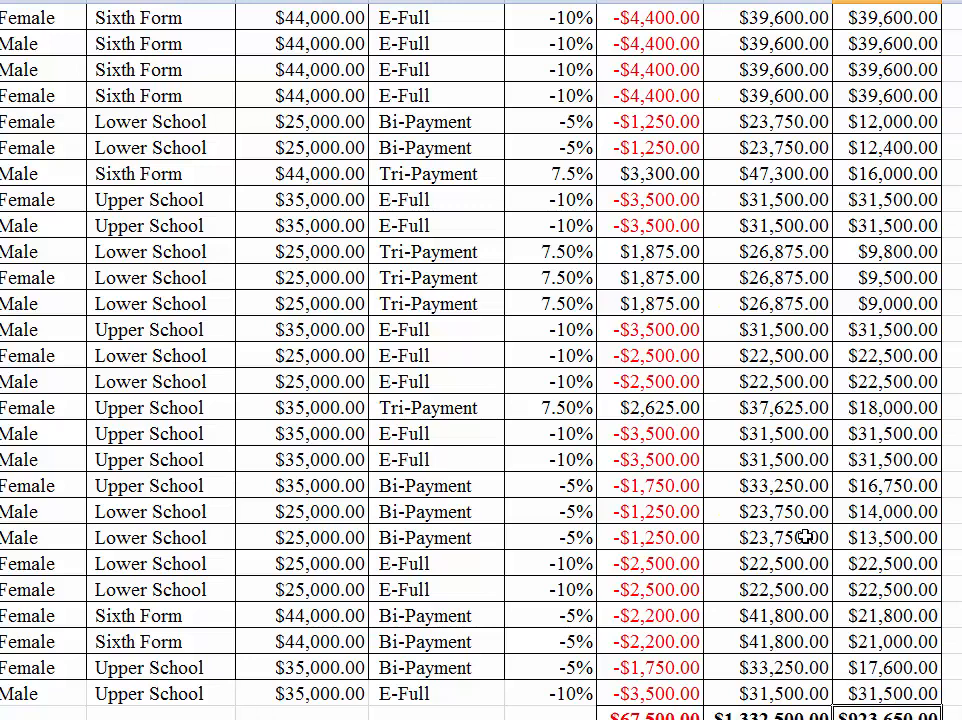
# Apply all borders to the new student's row, from A57 to K57.
pyautogui.scroll(-3, 806, 537)
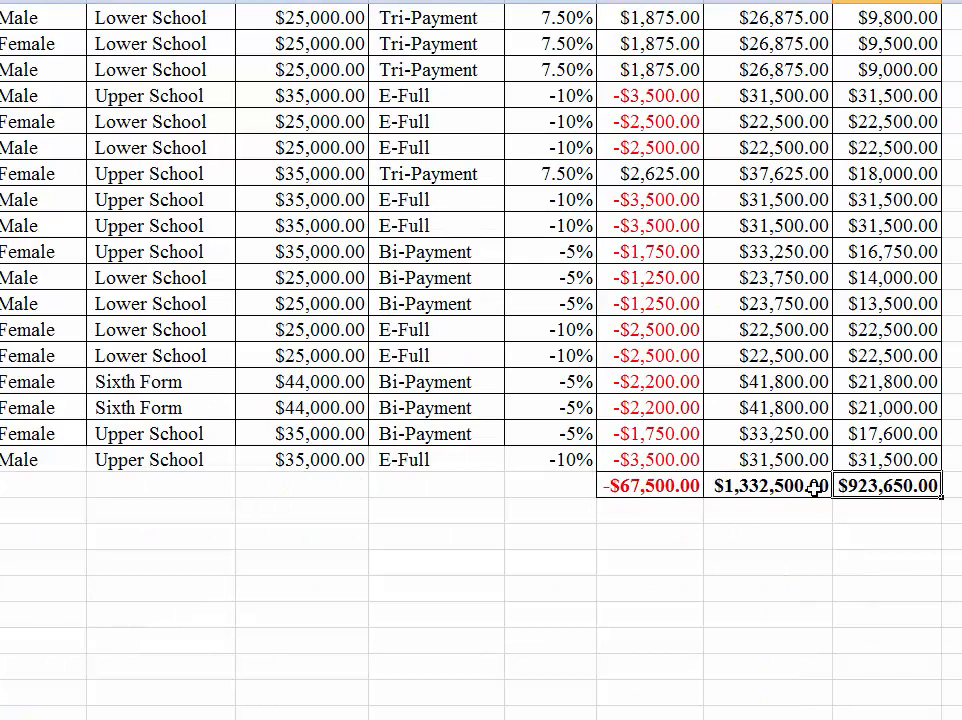
pyautogui.moveTo(650, 486); pyautogui.dragTo(895, 486)
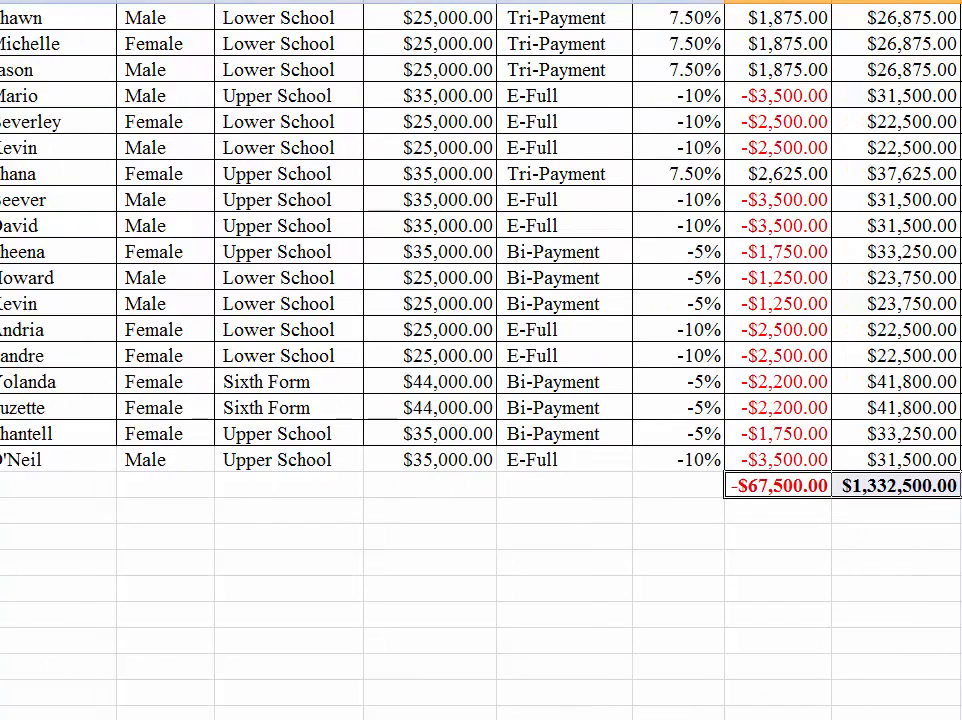
pyautogui.scroll(-3, 145, 515)
pyautogui.moveTo(20, 459); pyautogui.dragTo(932, 460)
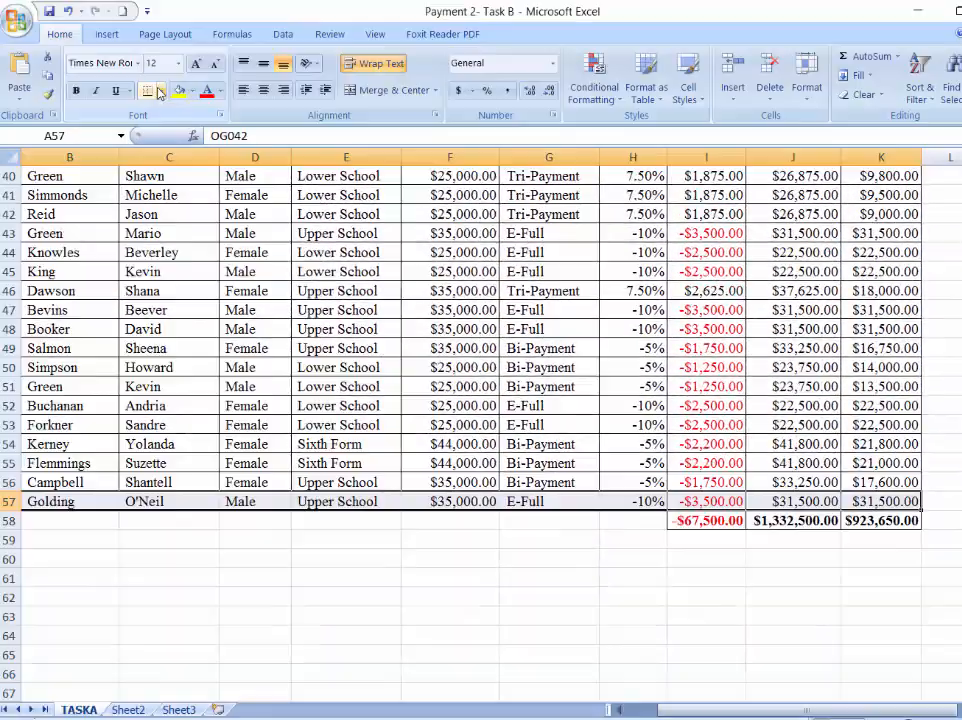
pyautogui.click(158, 92)
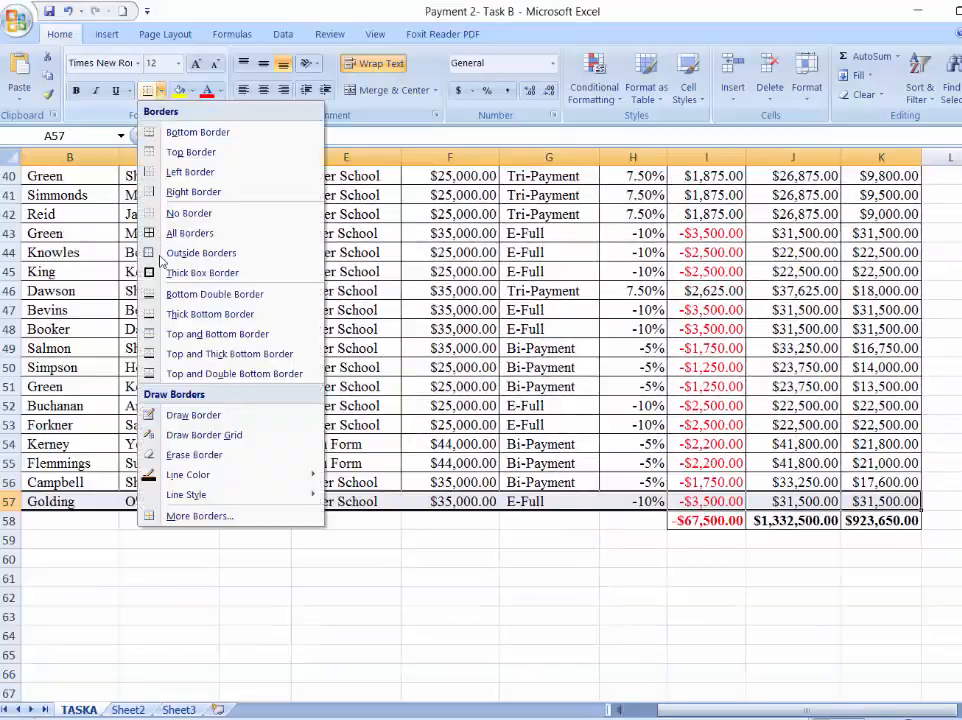
pyautogui.click(193, 313)
pyautogui.click(300, 519)
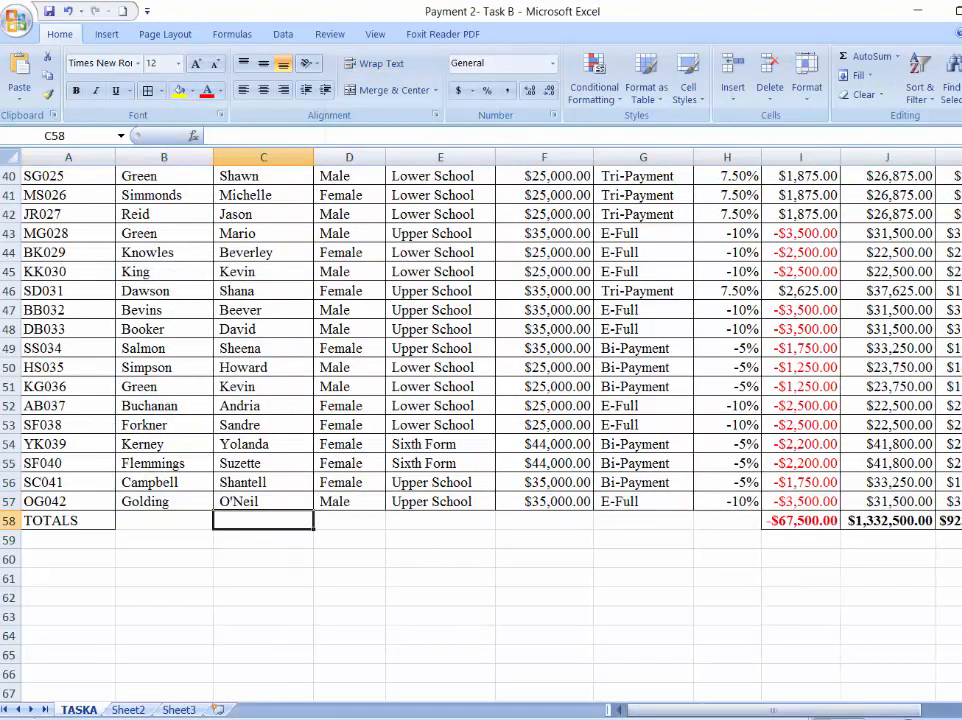
# Switch to the Word document and read the second Task B modification, bolding "third" and "full payment" in it.
pyautogui.hotkey('alt', 'Tab')
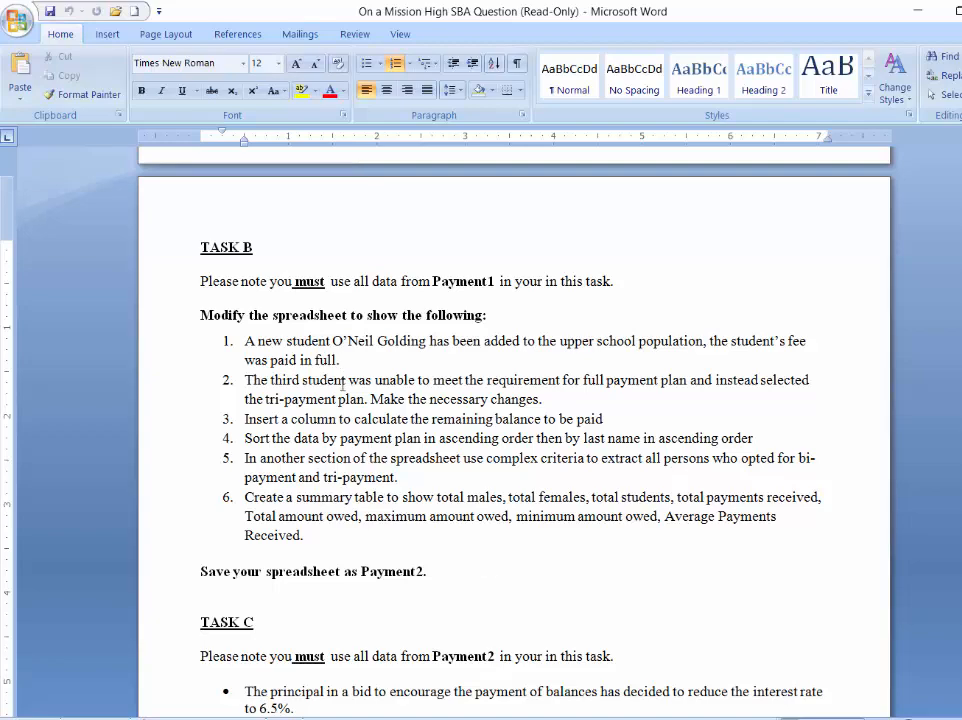
pyautogui.doubleClick(271, 380)
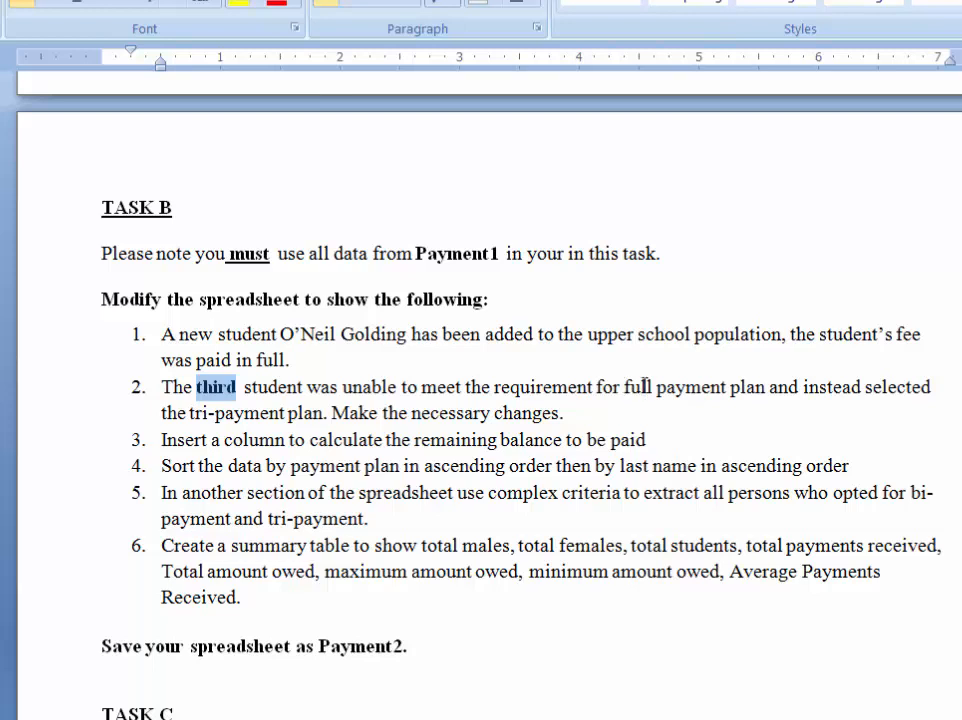
pyautogui.moveTo(645, 387); pyautogui.dragTo(728, 388)
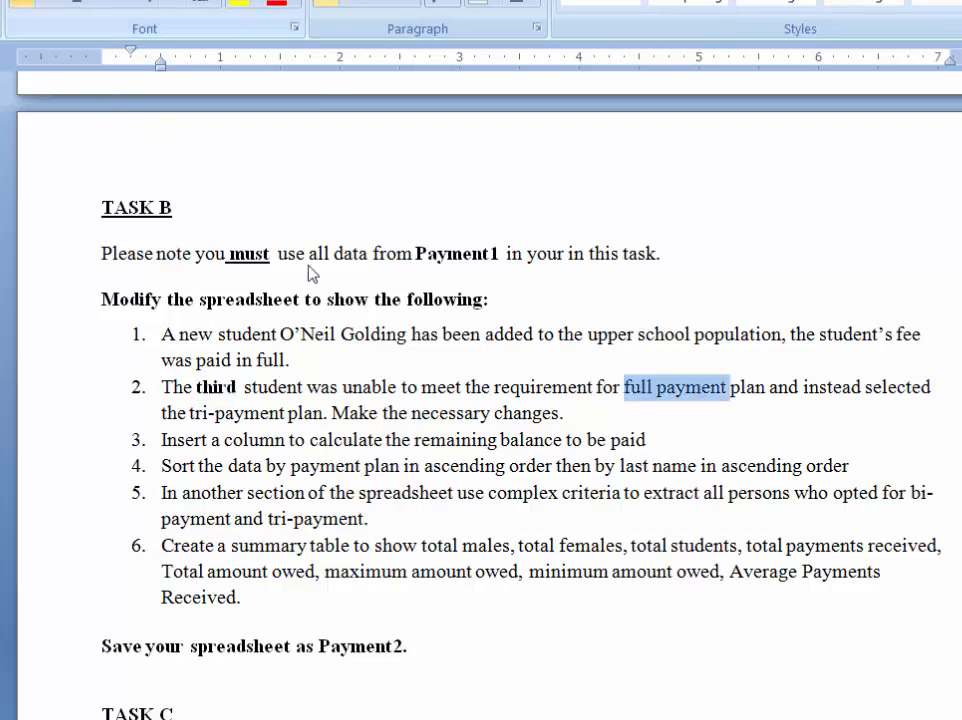
pyautogui.hotkey('ctrl', 'b')
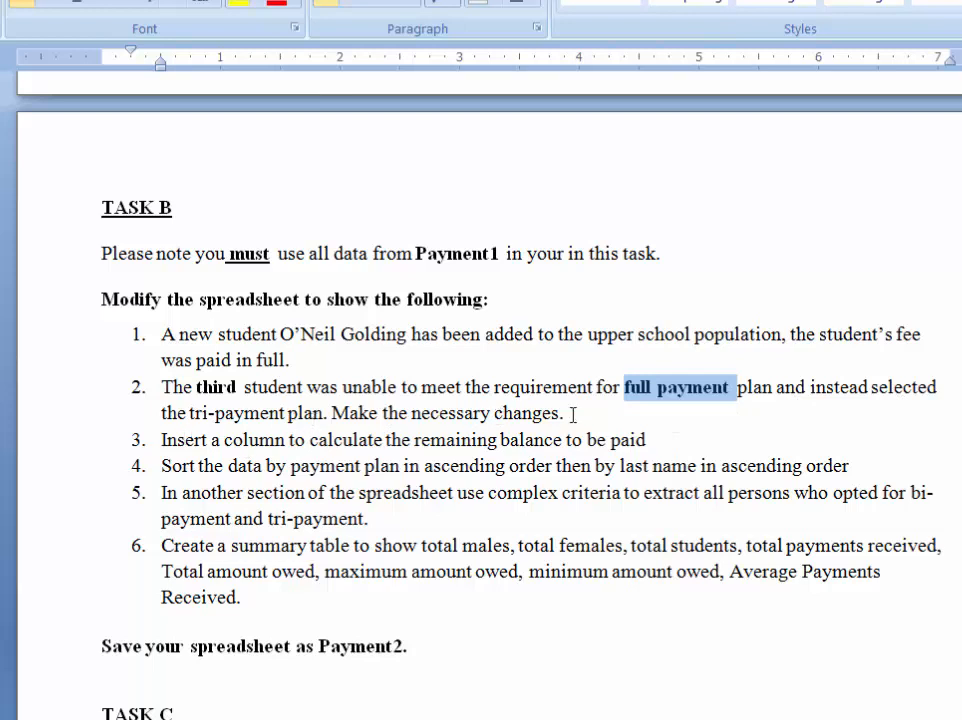
pyautogui.moveTo(320, 417); pyautogui.dragTo(563, 414)
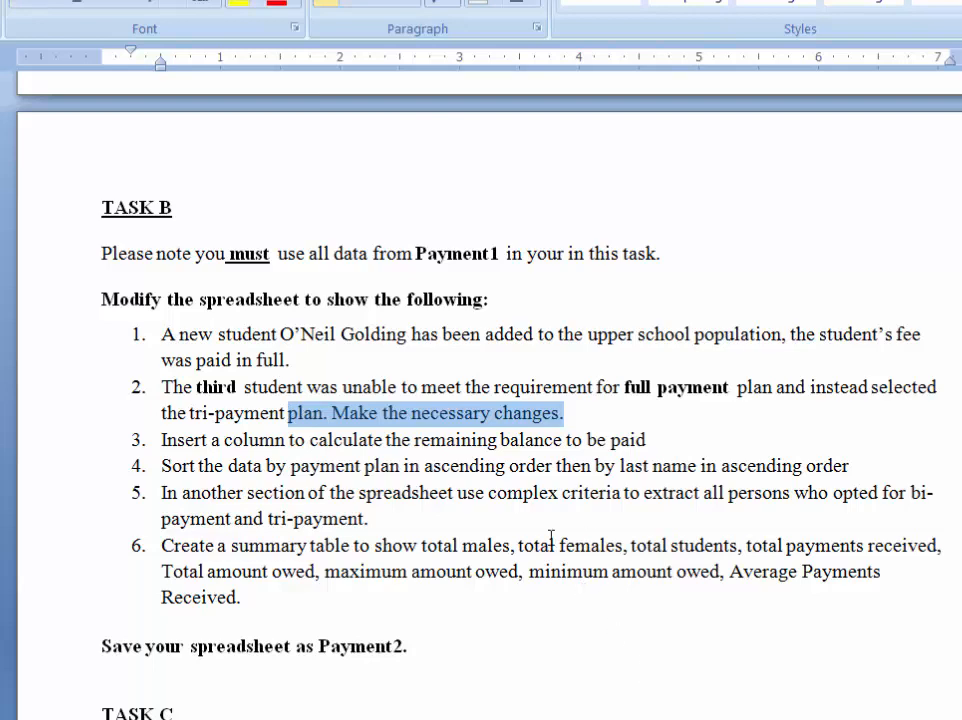
pyautogui.scroll(-1, 551, 541)
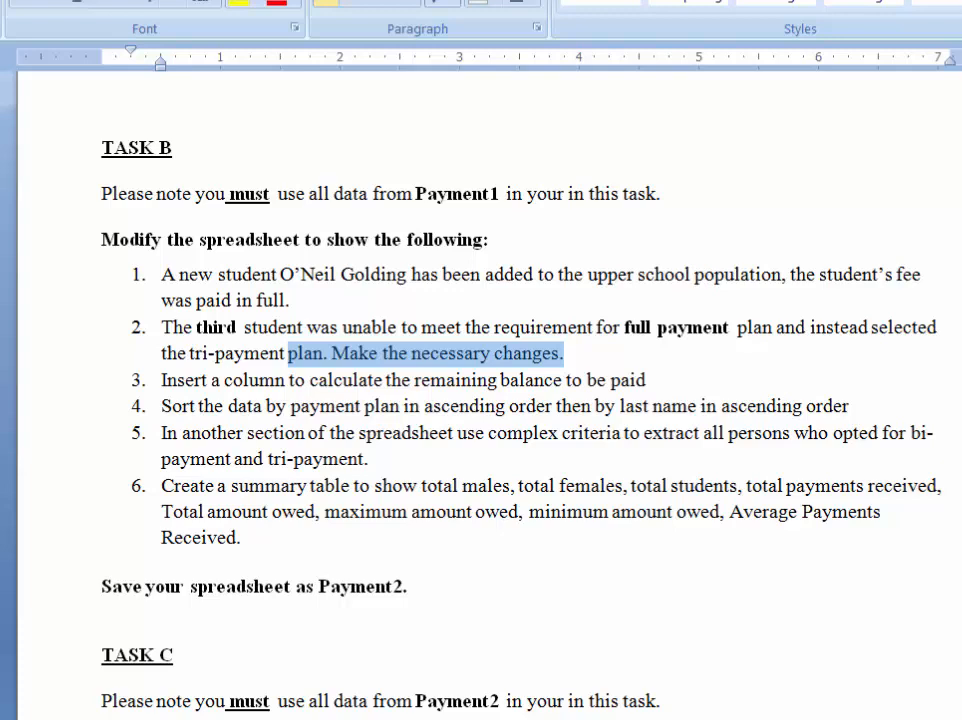
# Switch back to the Excel workbook and copy Tri-Payment from G29 into G25, the plan of the third E-Full student.
pyautogui.click(369, 696)
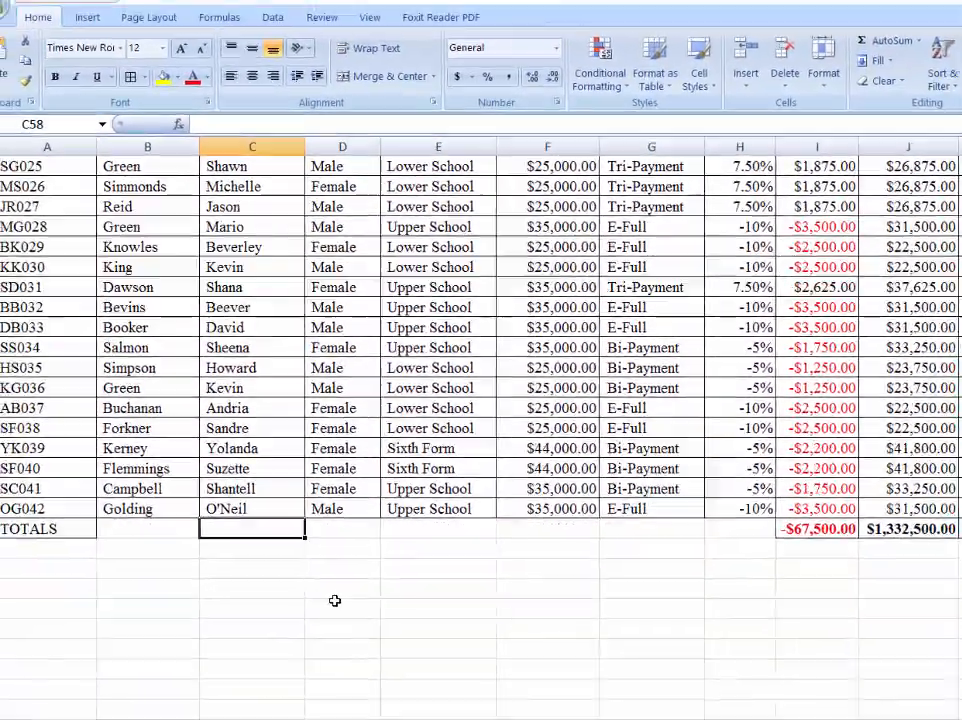
pyautogui.scroll(15, 312, 630)
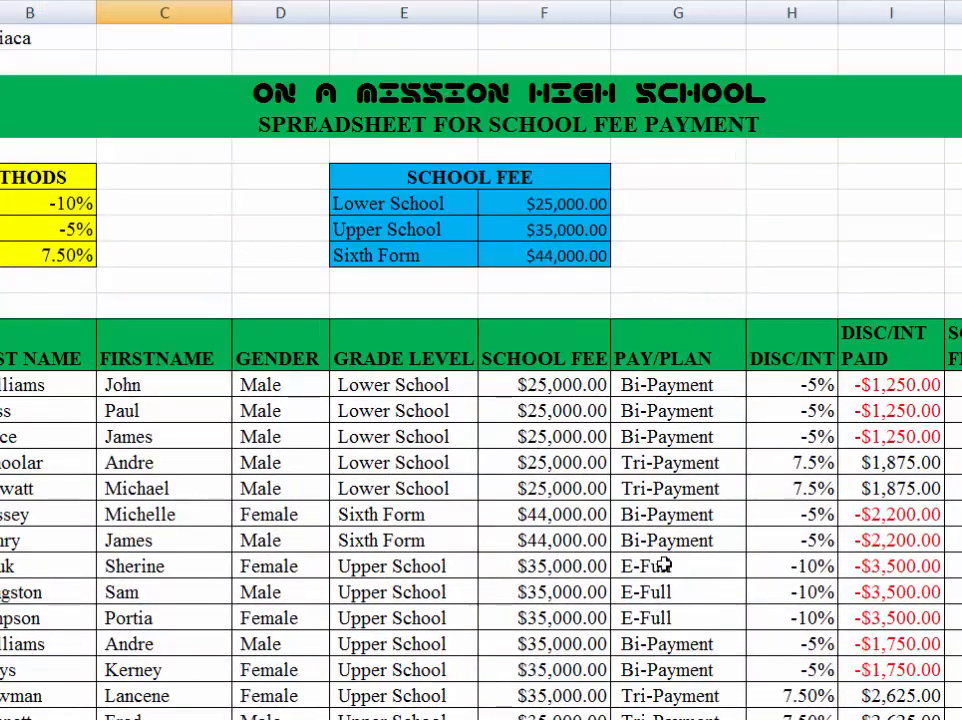
pyautogui.click(668, 592)
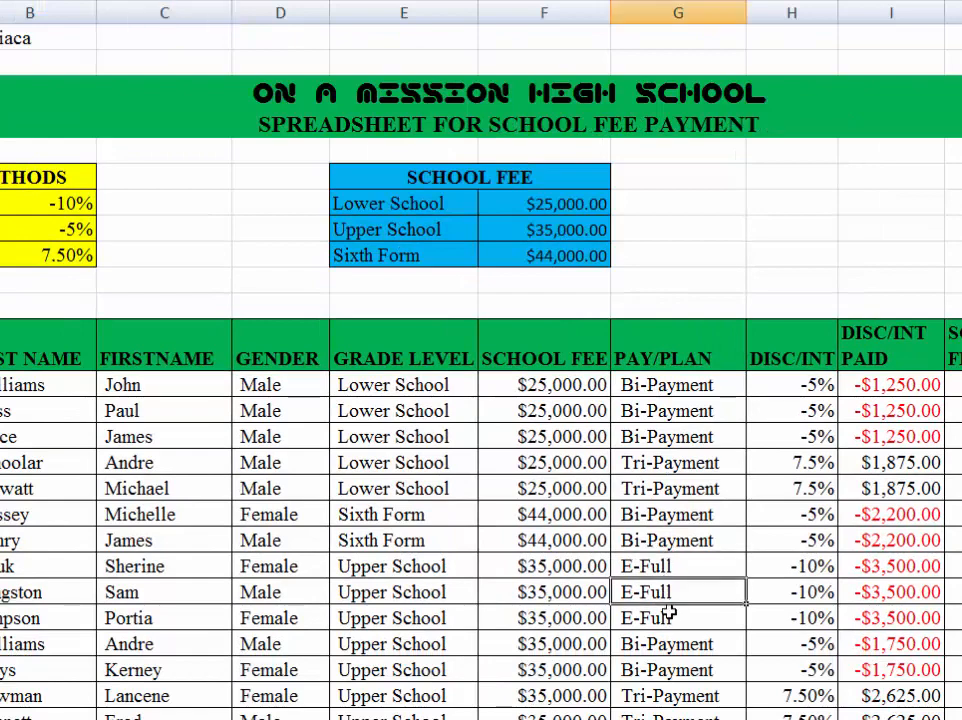
pyautogui.click(668, 612)
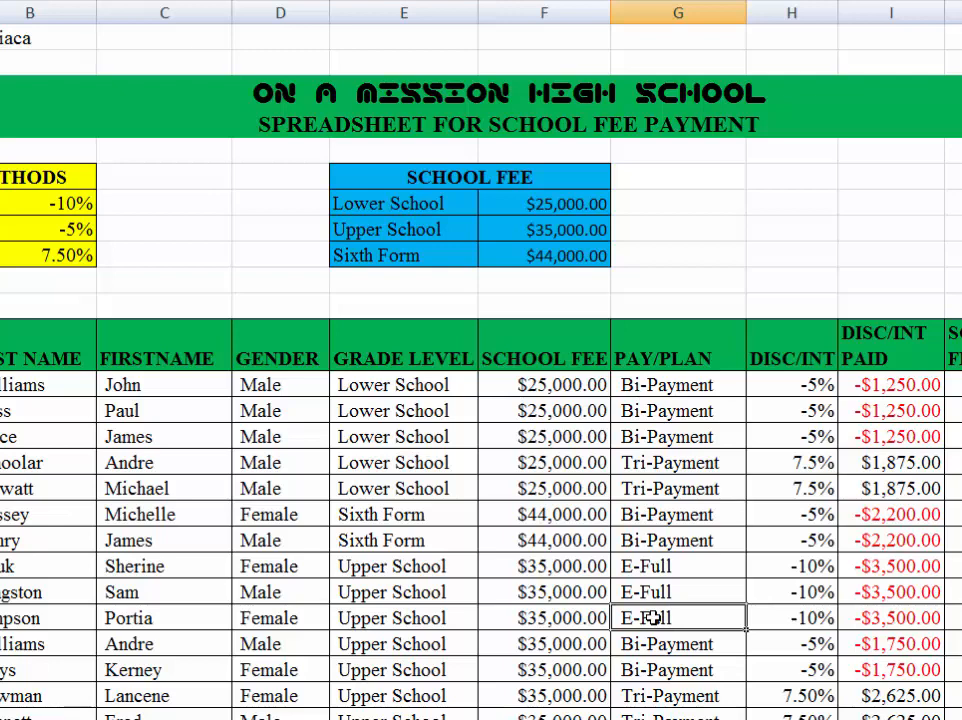
pyautogui.click(688, 718)
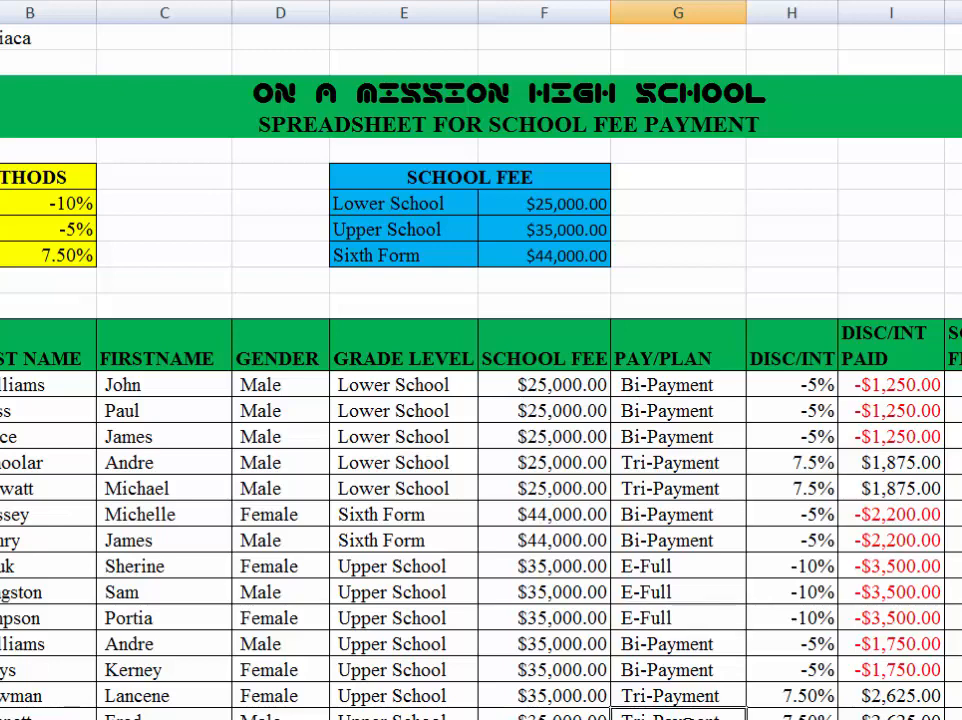
pyautogui.rightClick(688, 718)
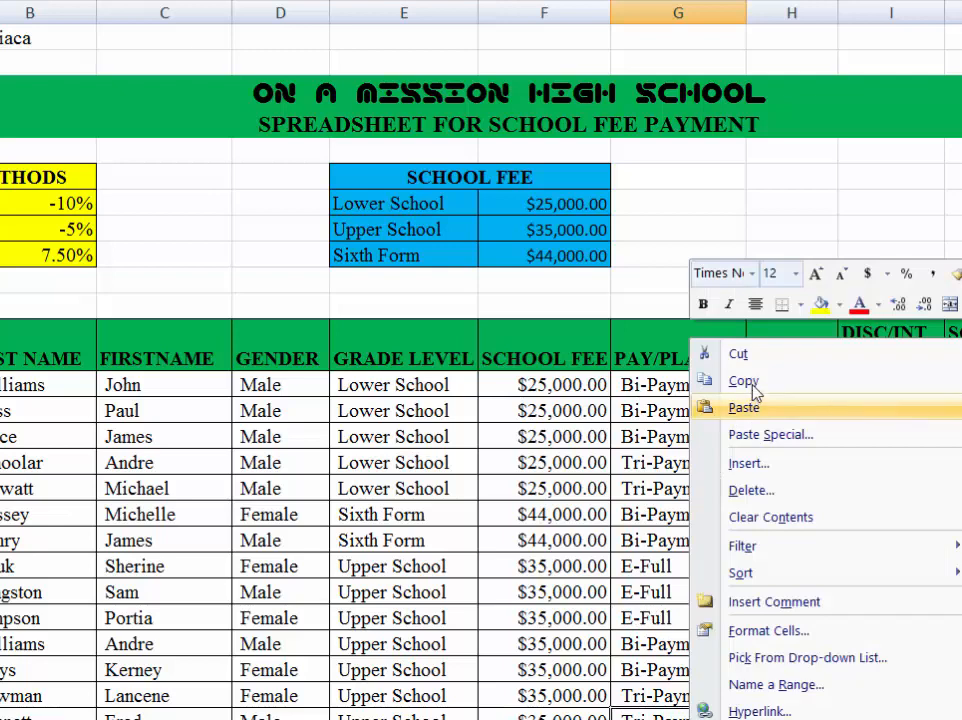
pyautogui.press('c')
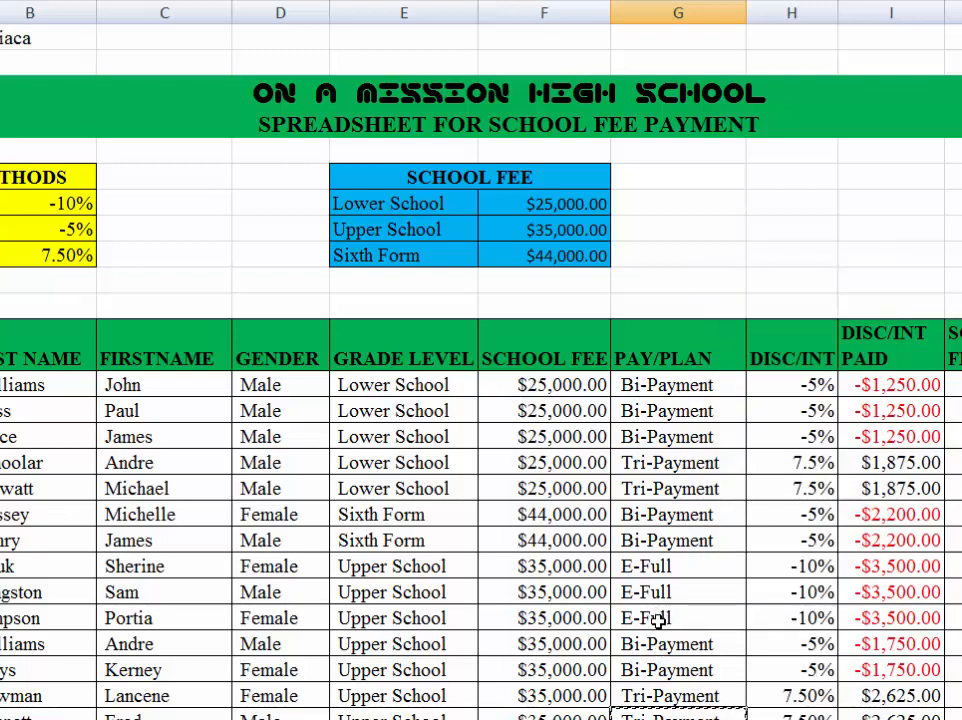
pyautogui.click(658, 619)
pyautogui.rightClick(658, 619)
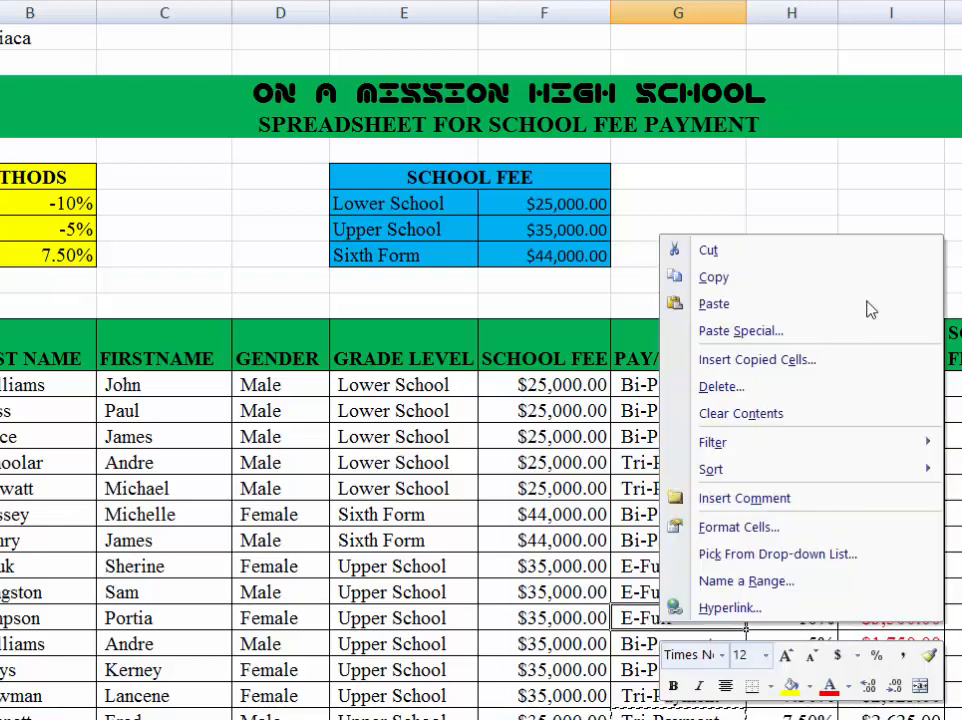
pyautogui.click(767, 306)
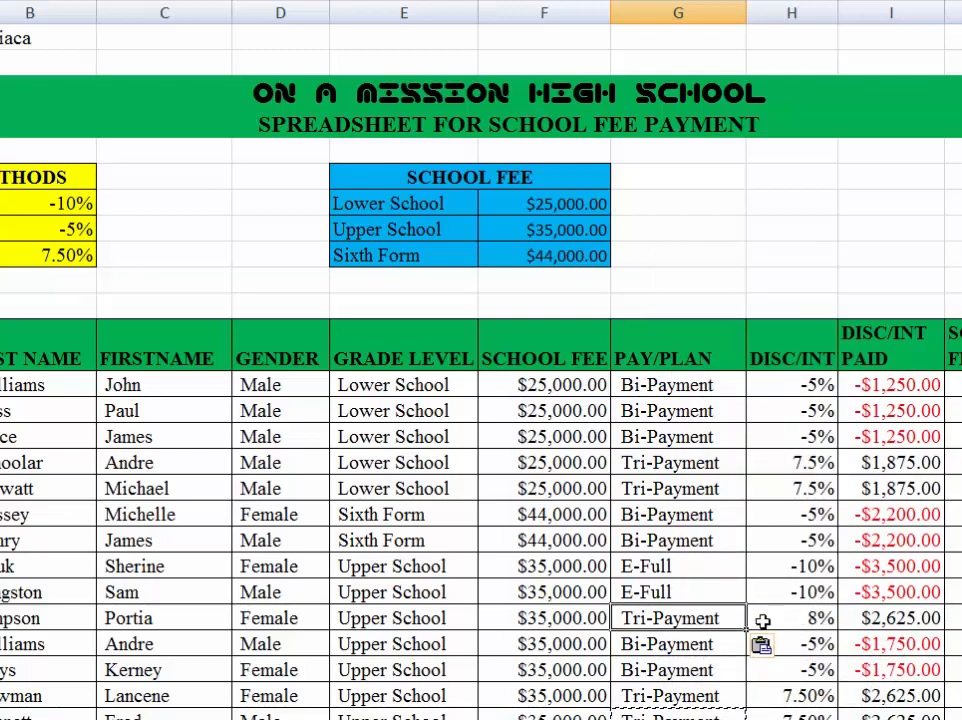
# Format the discount/interest percentage in H25 with one decimal place.
pyautogui.click(809, 620)
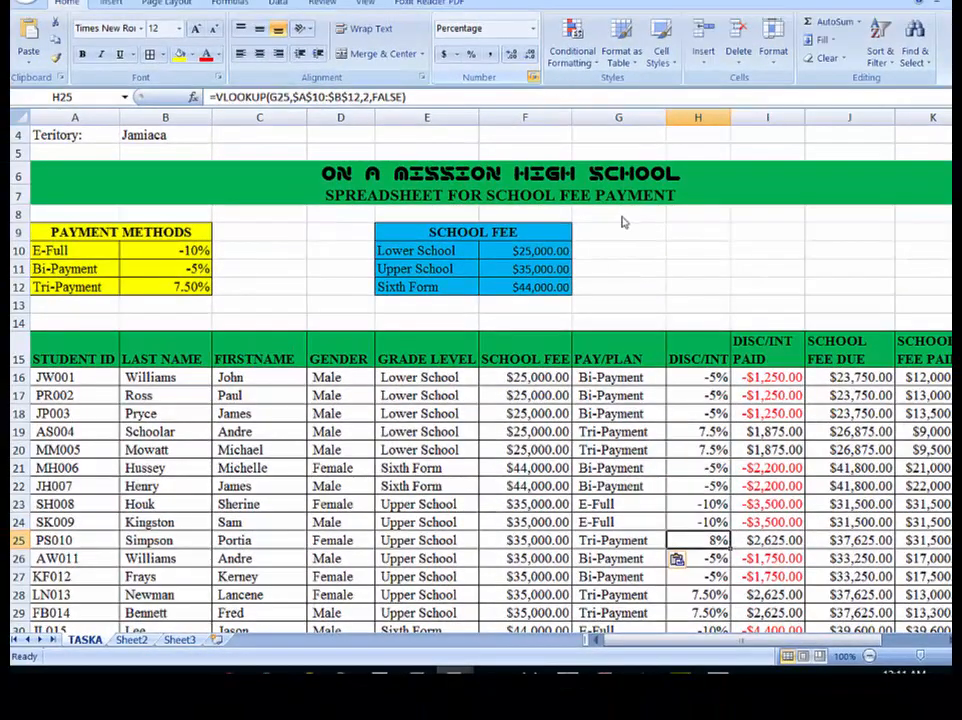
pyautogui.hotkey('ctrl', '1')
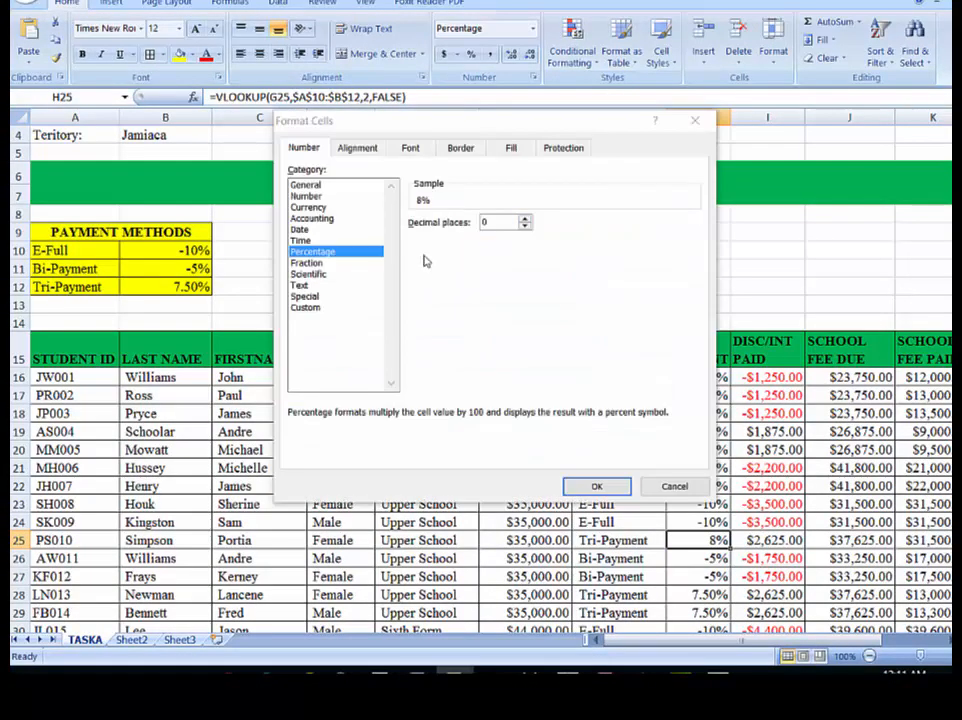
pyautogui.click(524, 218)
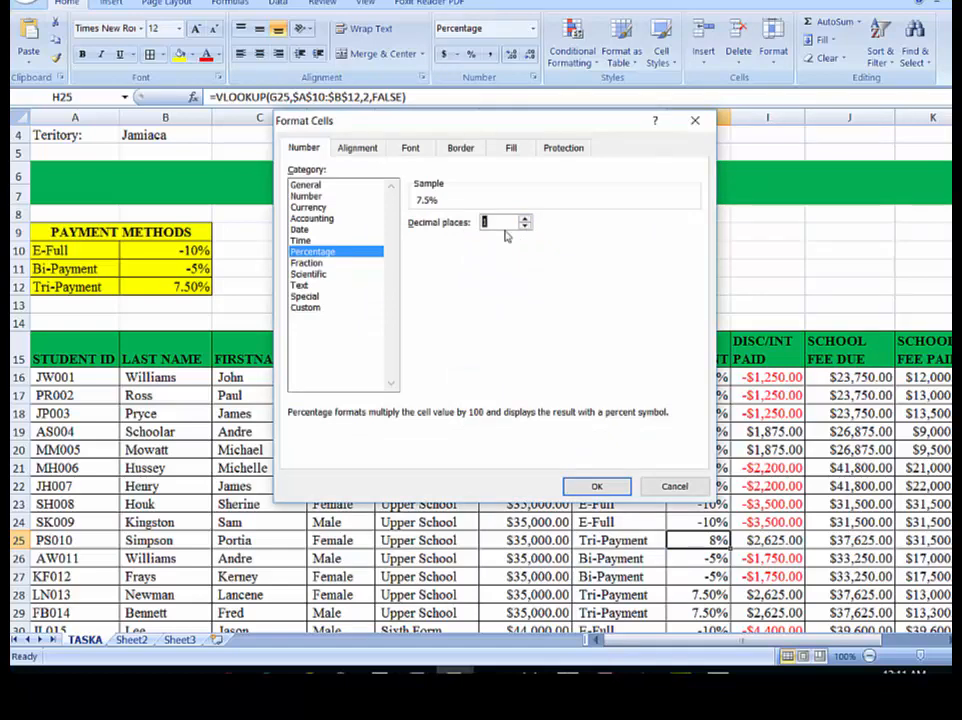
pyautogui.click(603, 488)
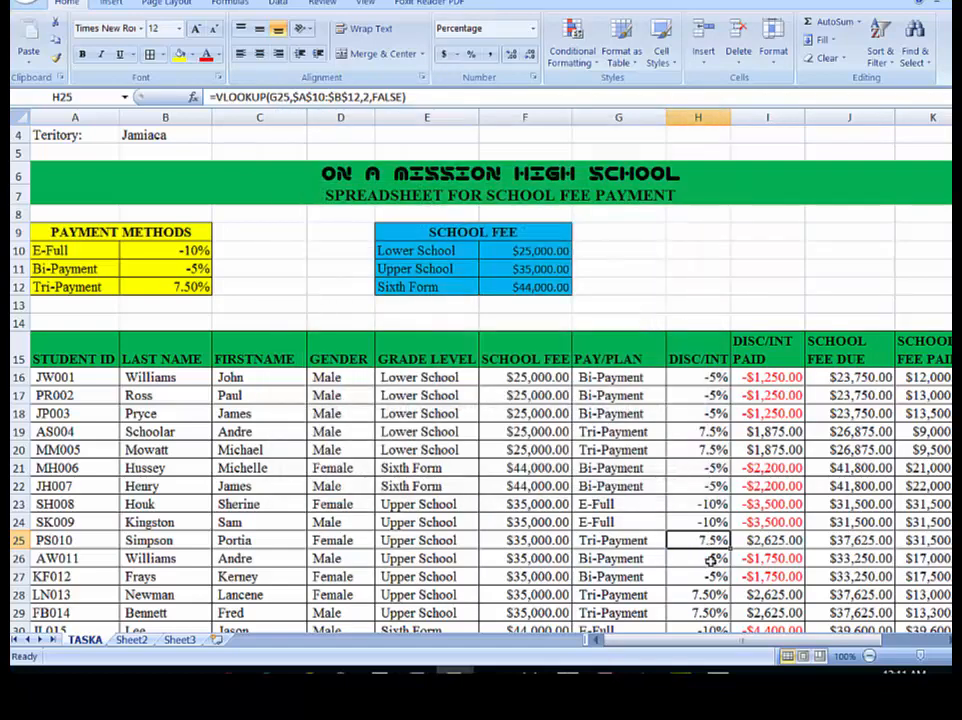
# Set the school fee paid in K25, the student moved to Tri-Payment, to 25000.
pyautogui.press('Right')
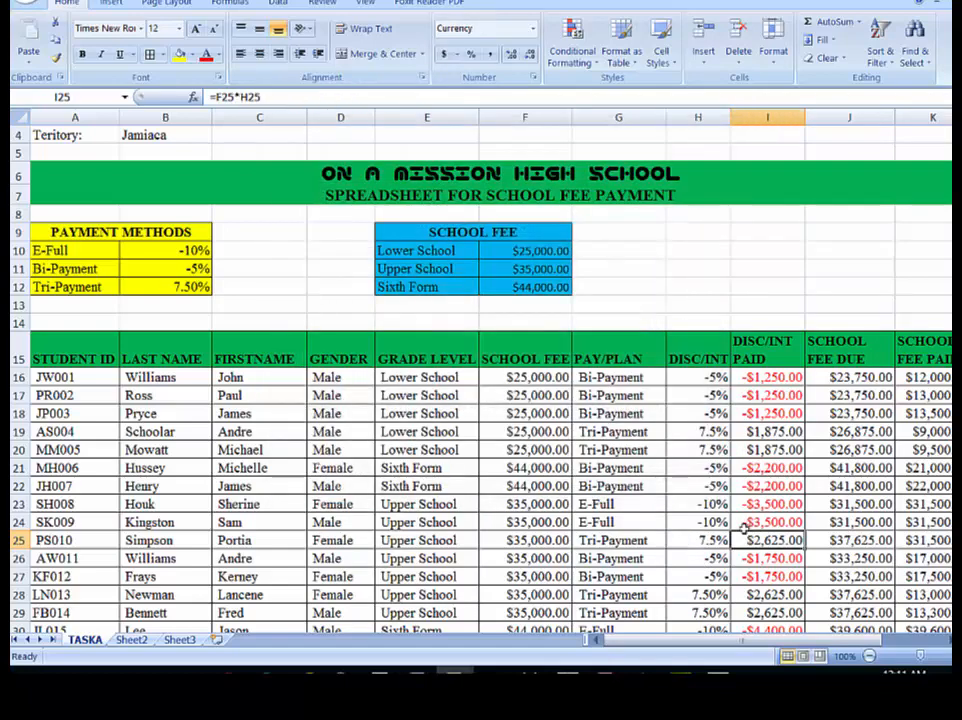
pyautogui.click(937, 642)
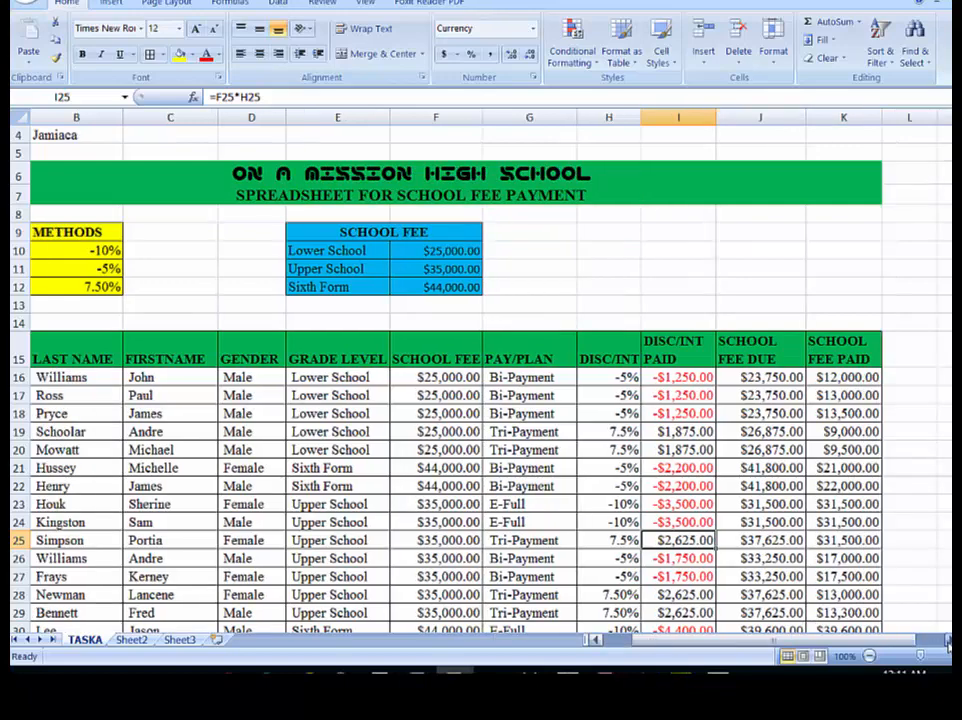
pyautogui.click(937, 642)
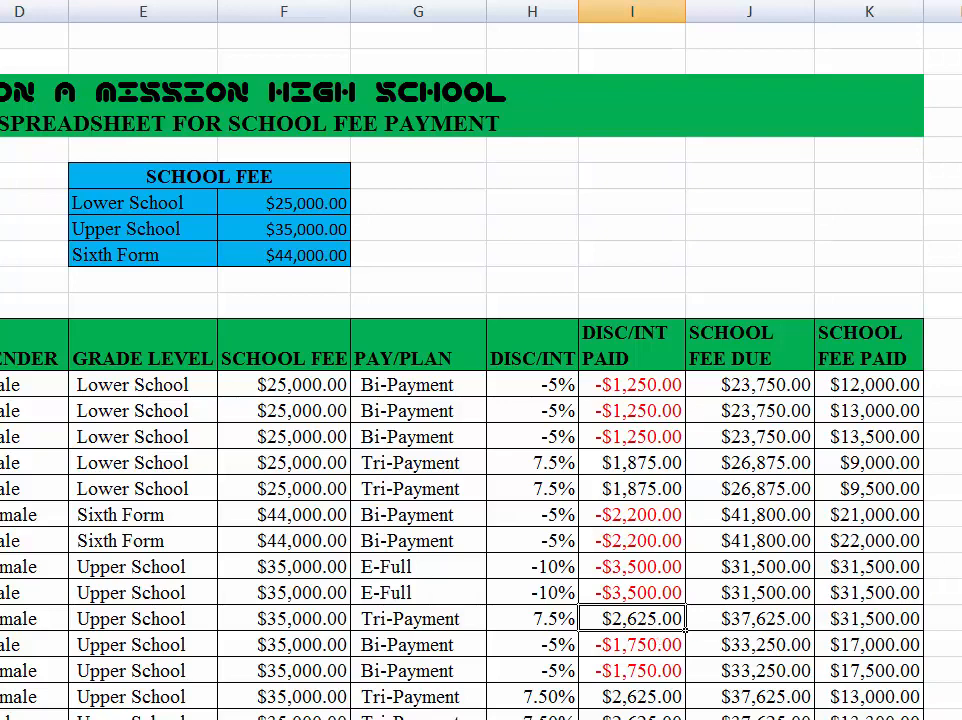
pyautogui.scroll(-10, 480, 400)
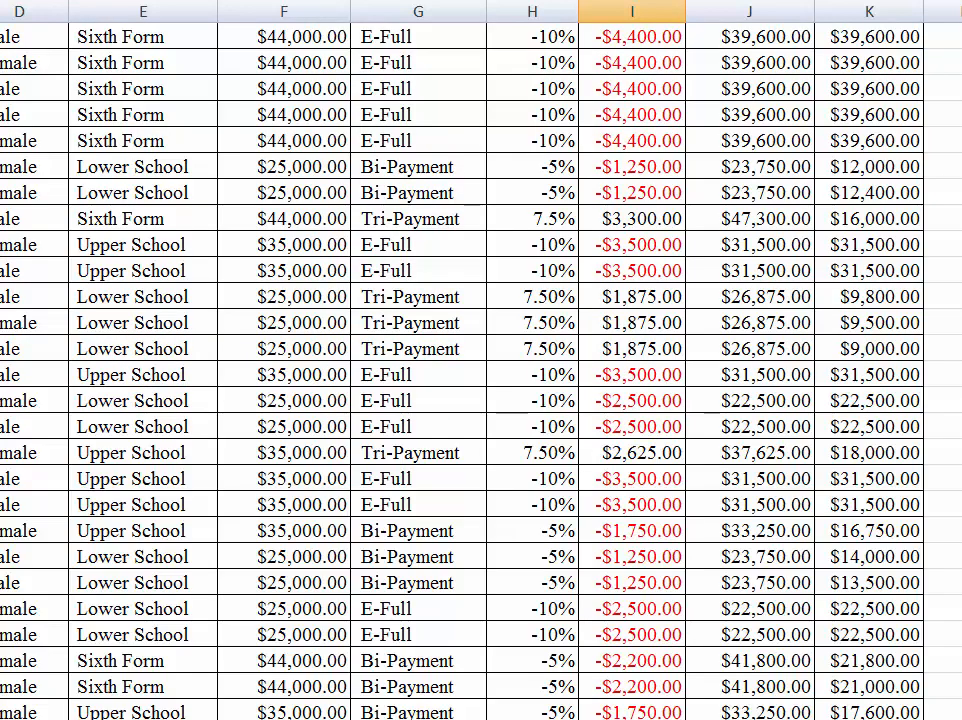
pyautogui.scroll(4, 480, 360)
pyautogui.scroll(1, 915, 456)
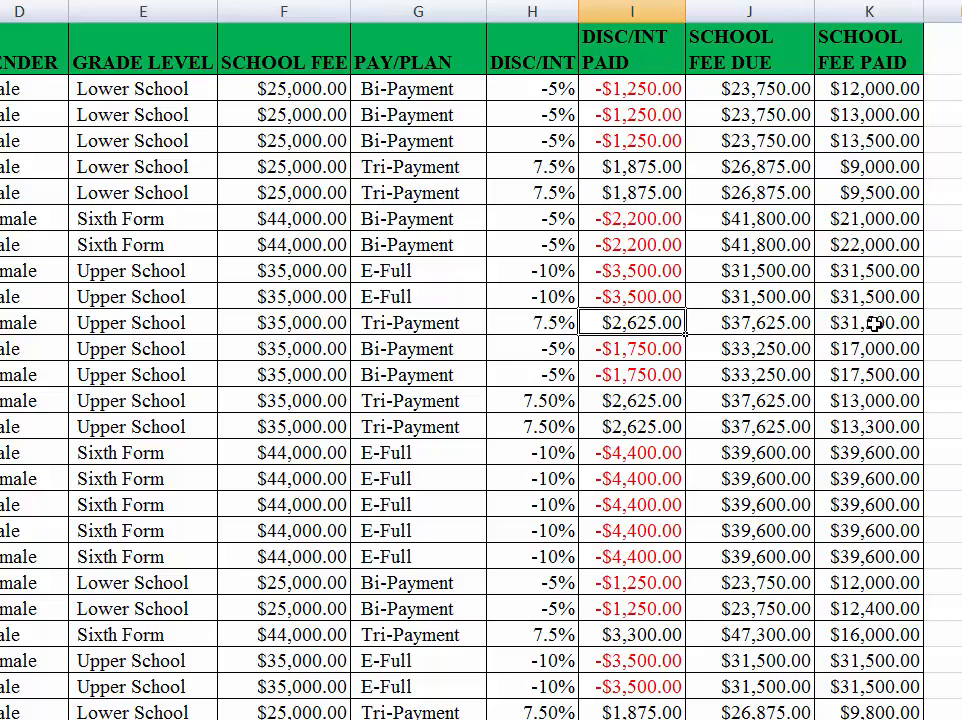
pyautogui.click(874, 323)
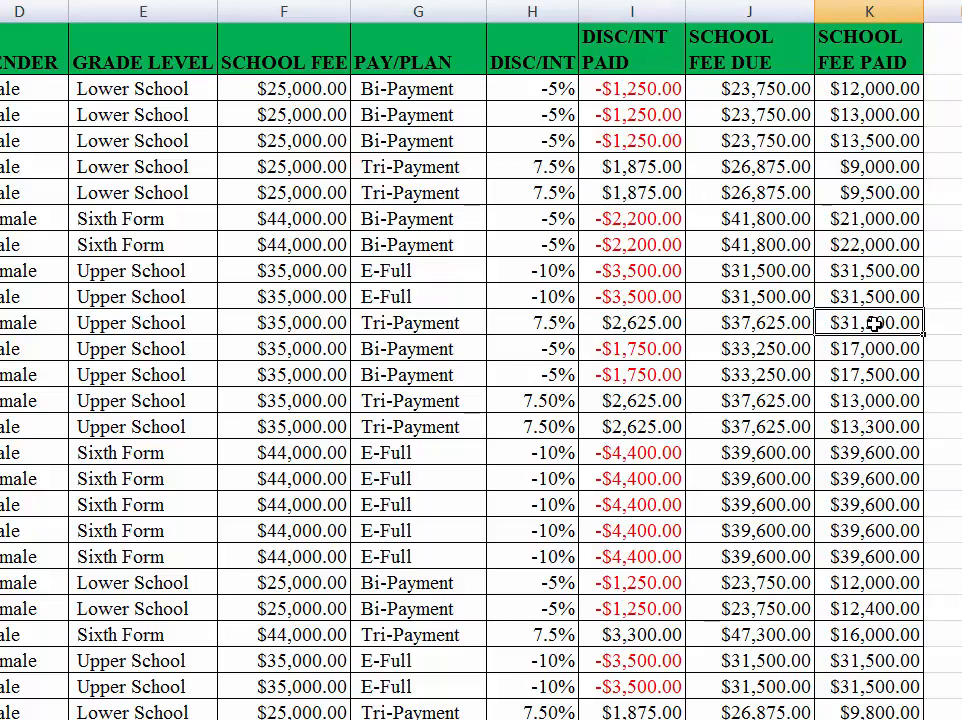
pyautogui.write('25')
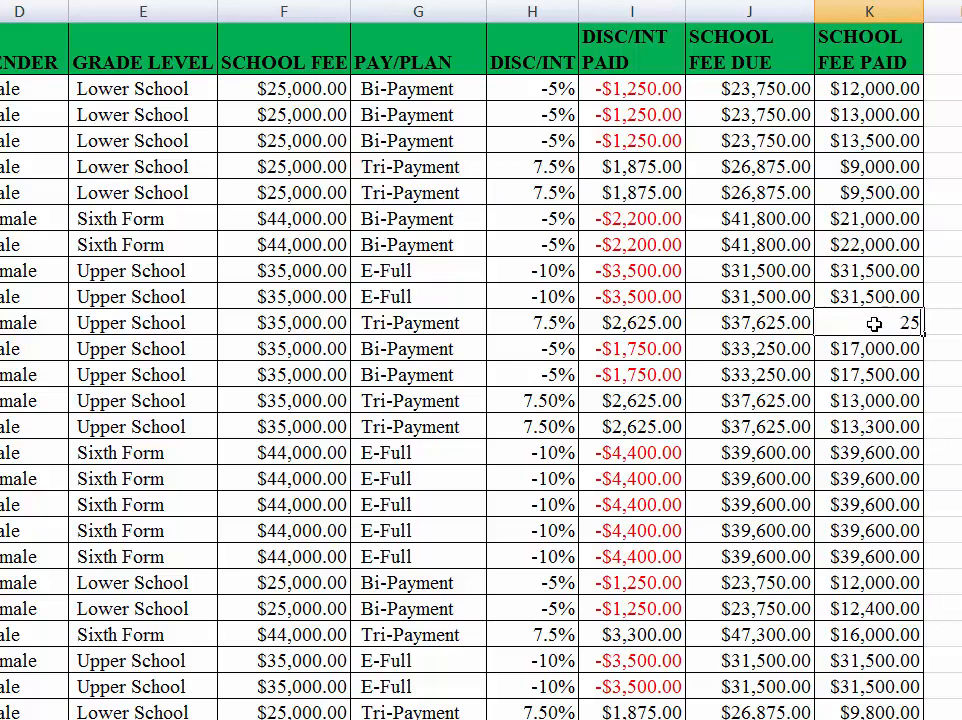
pyautogui.write('000')
pyautogui.press('Return')
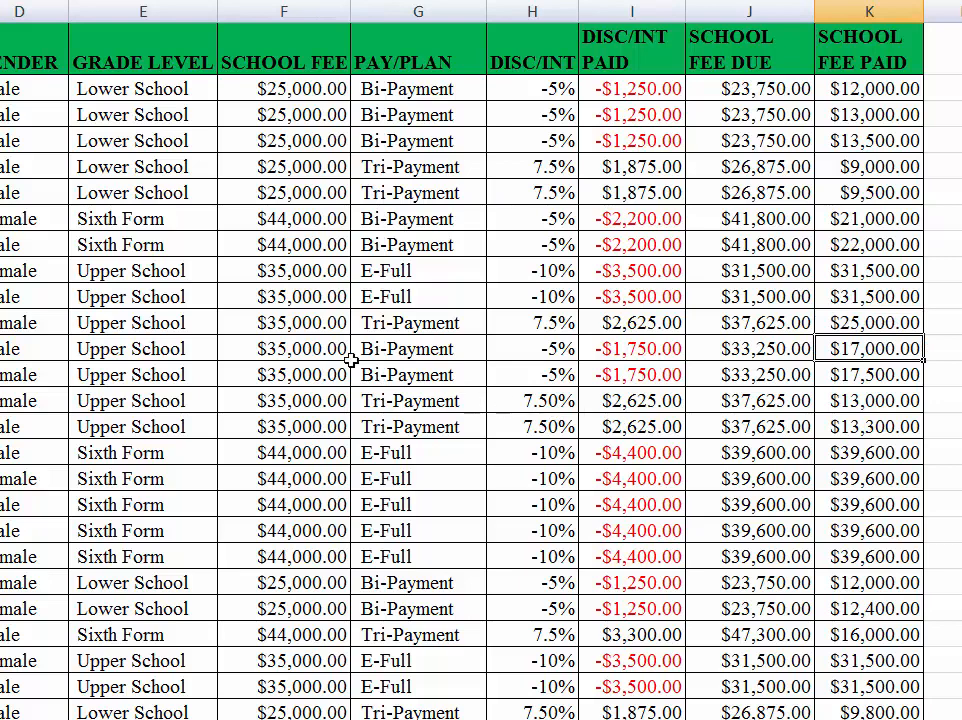
# Fill the changed student's cells G25 through K25 with yellow and save the workbook.
pyautogui.moveTo(605, 322); pyautogui.dragTo(715, 324)
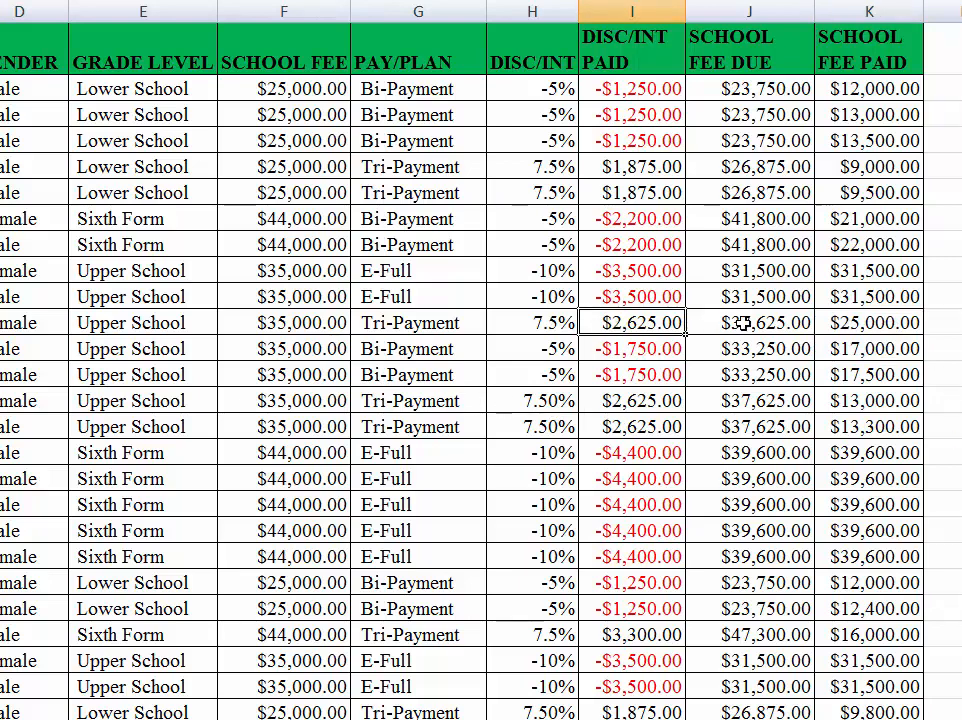
pyautogui.moveTo(861, 322); pyautogui.dragTo(865, 322)
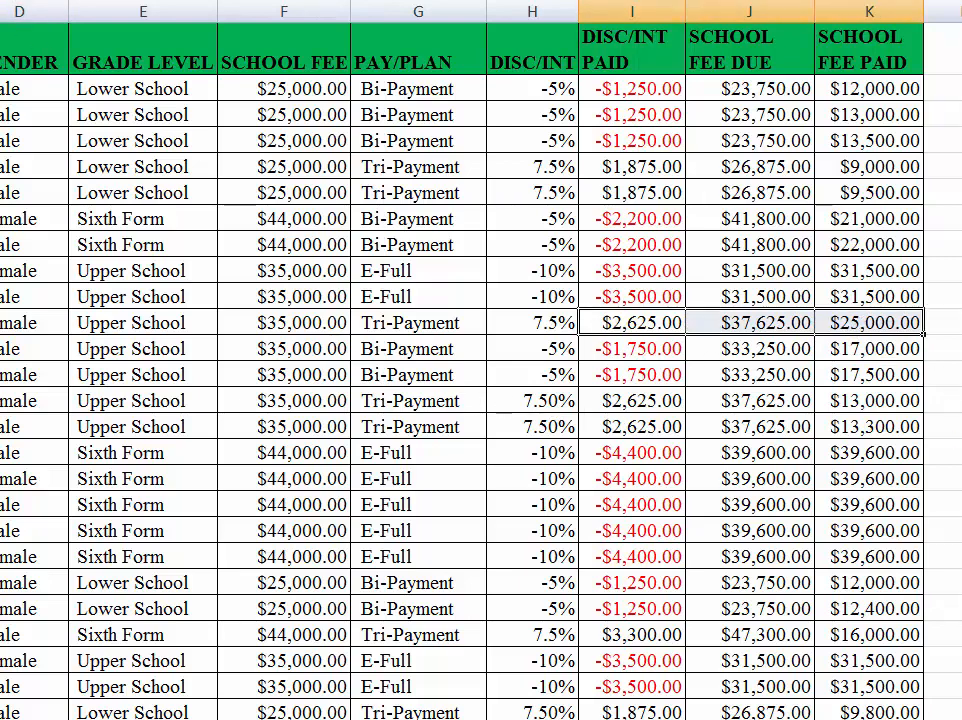
pyautogui.click(68, 1)
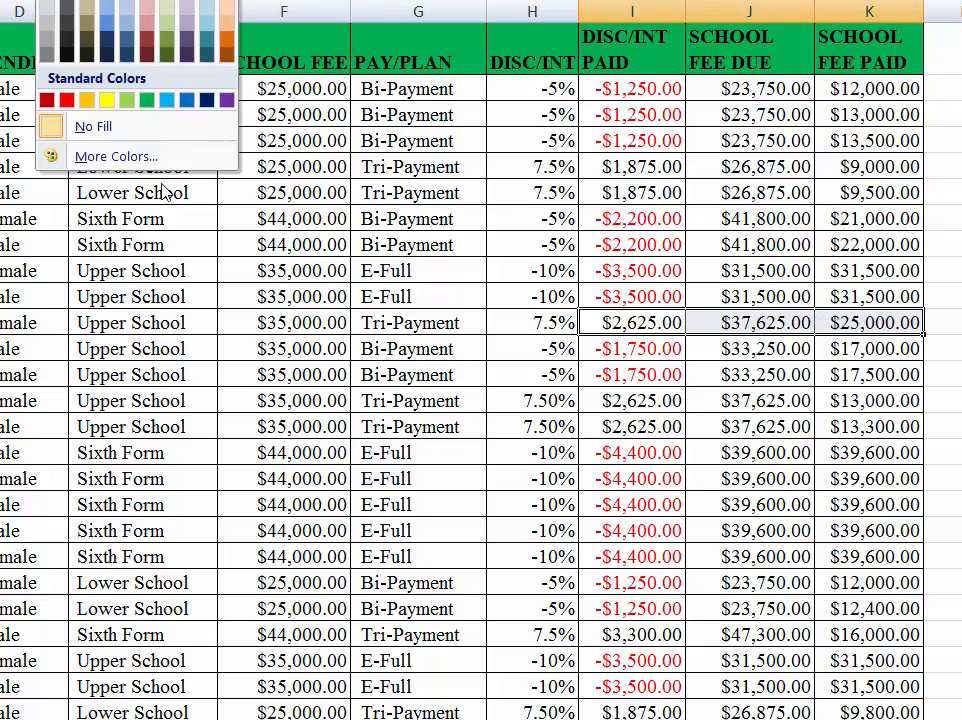
pyautogui.click(106, 99)
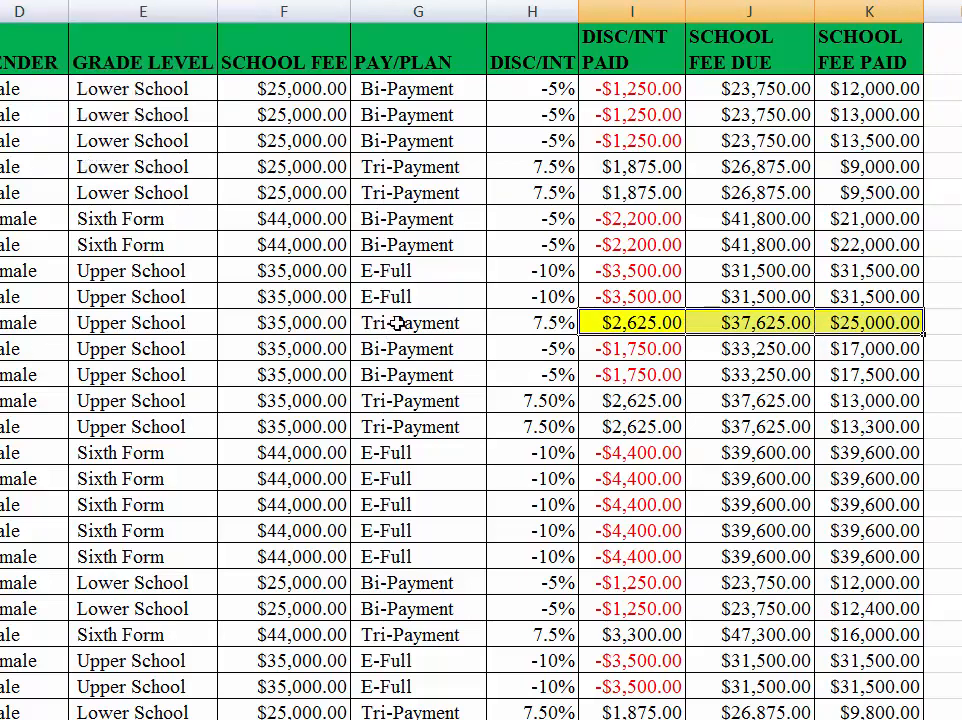
pyautogui.moveTo(408, 322); pyautogui.dragTo(532, 322)
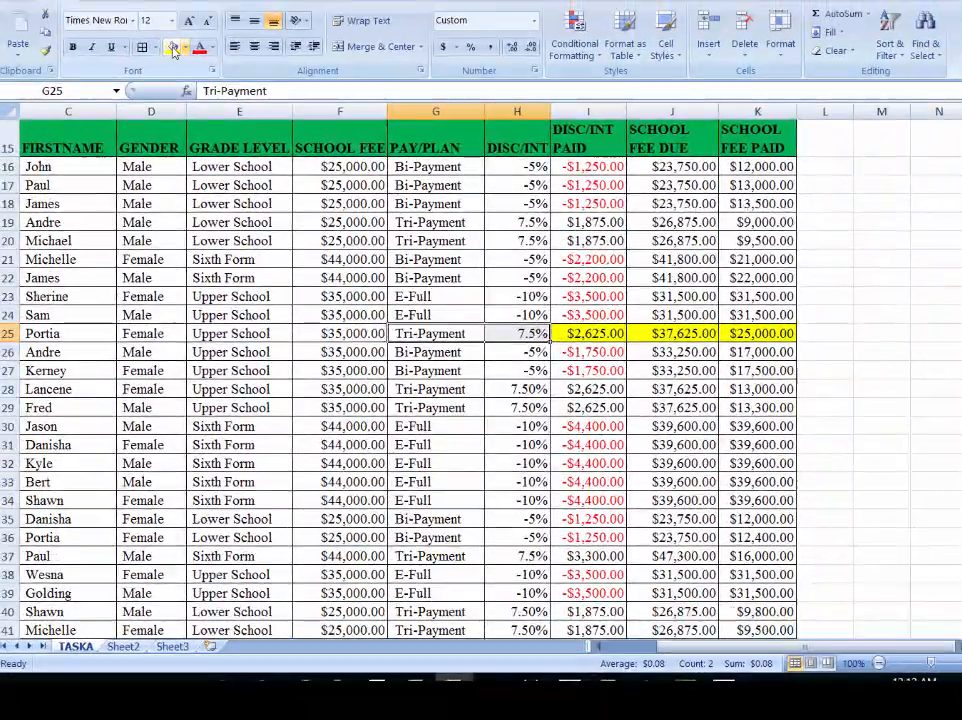
pyautogui.click(174, 47)
pyautogui.click(430, 411)
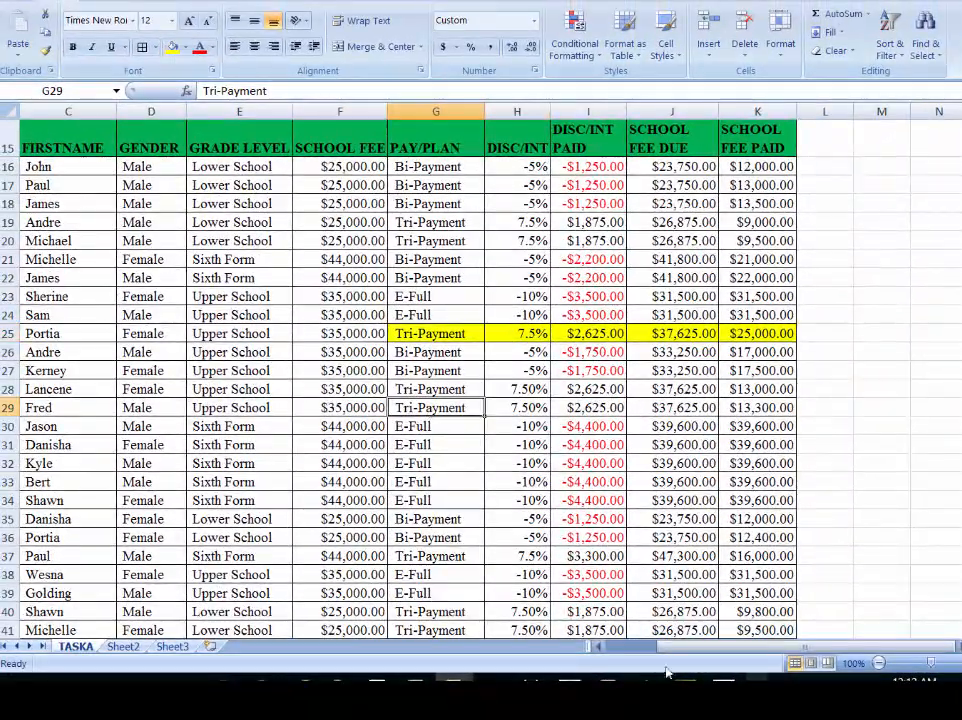
pyautogui.click(620, 649)
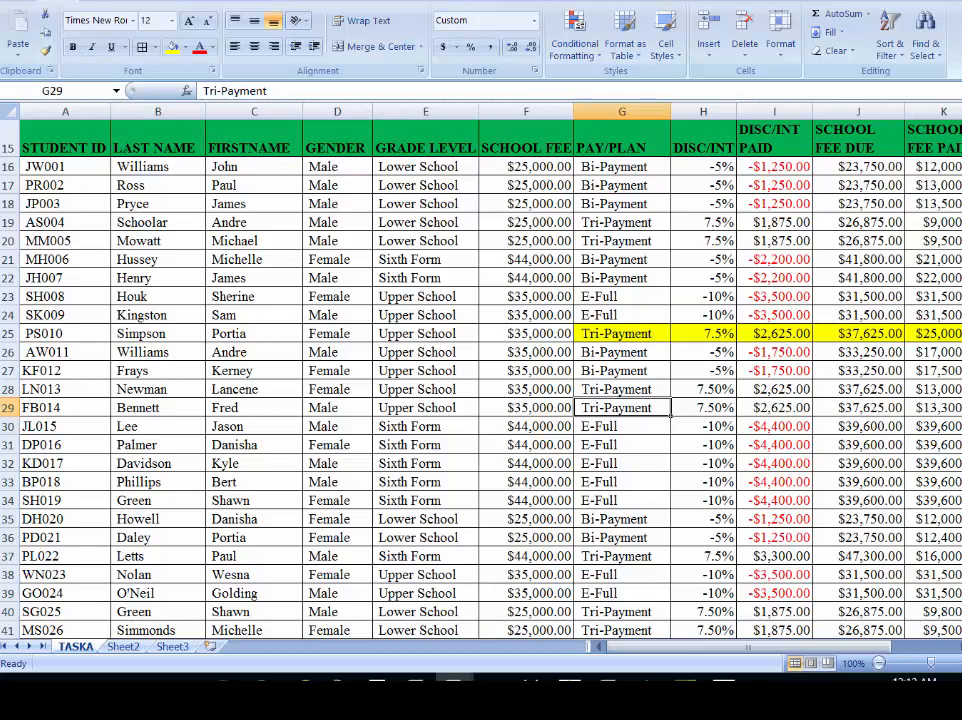
pyautogui.hotkey('ctrl', 's')
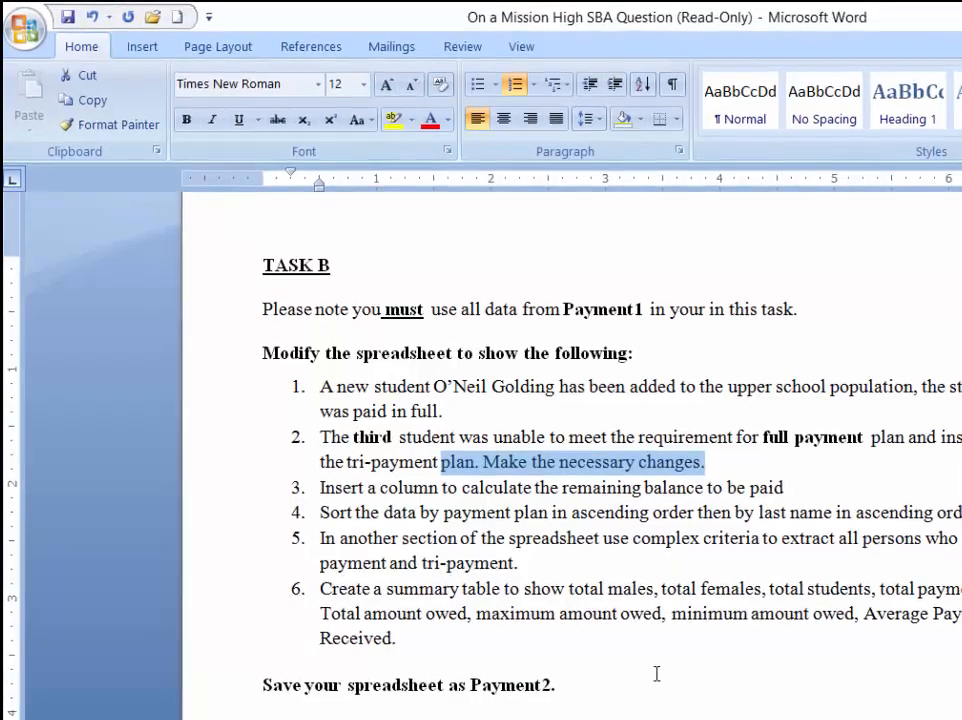
# Read the third Task B modification in the Word document, then return to the Excel workbook.
pyautogui.click(640, 656)
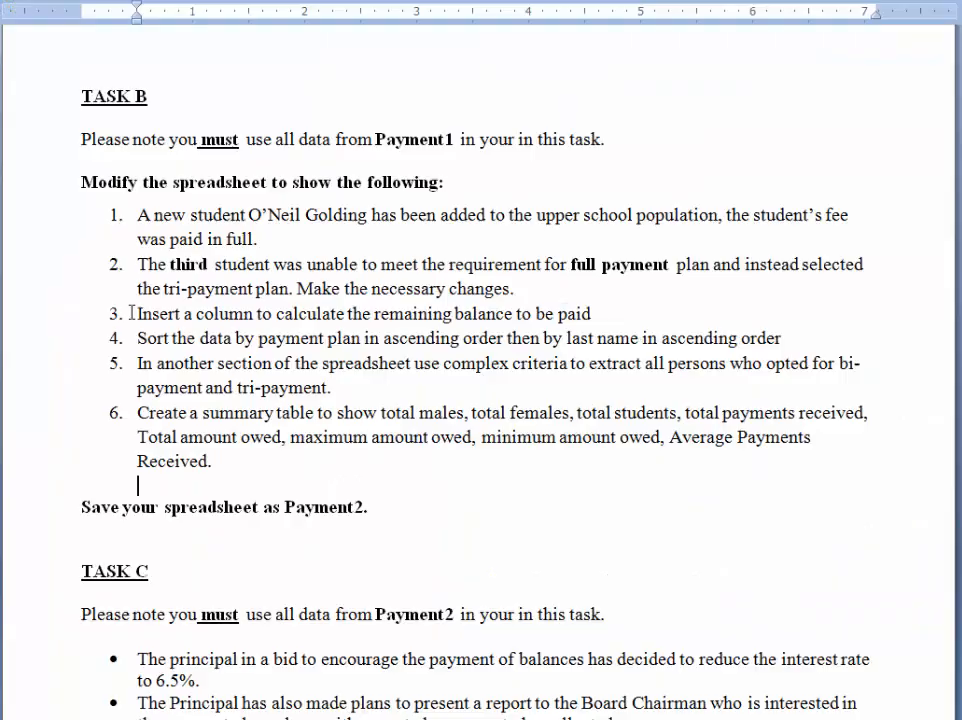
pyautogui.moveTo(137, 313); pyautogui.dragTo(587, 323)
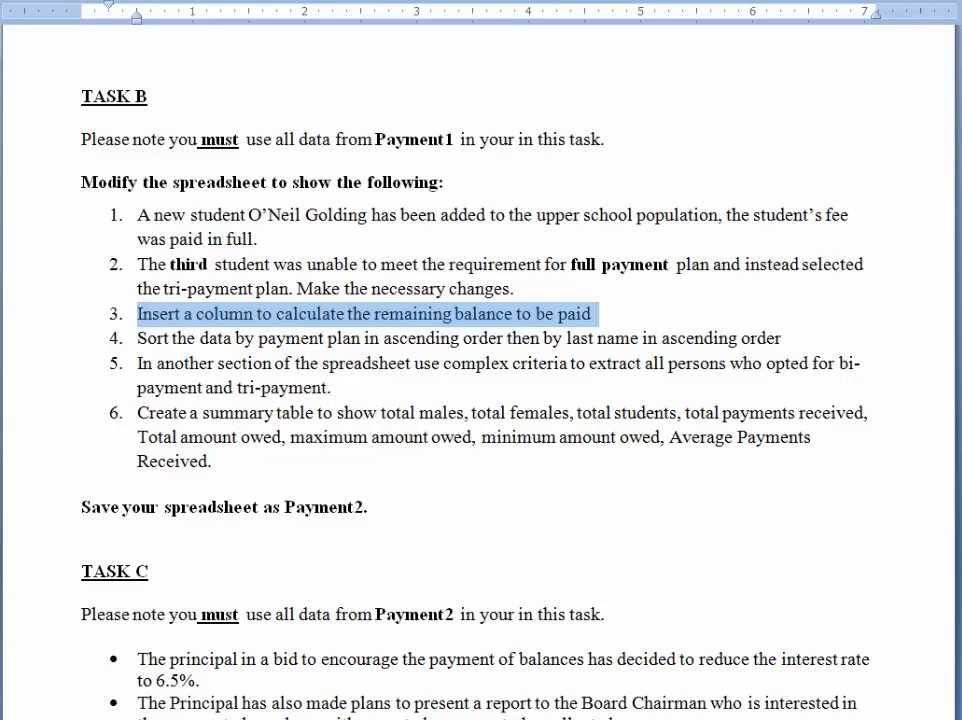
pyautogui.moveTo(455, 715)
pyautogui.click(485, 640)
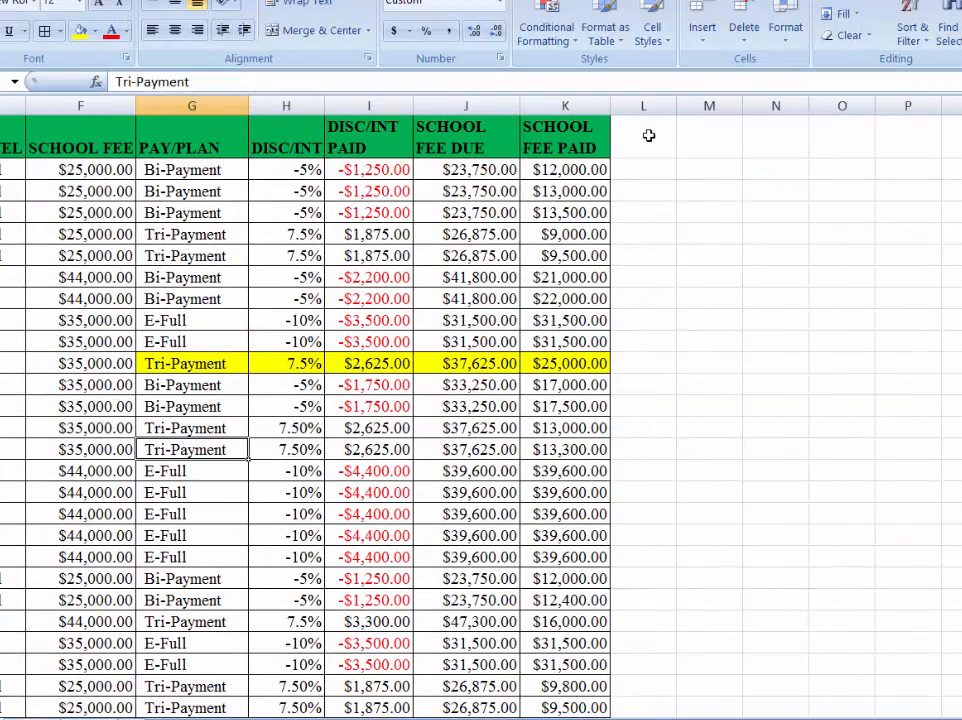
# Add the column heading BAL OWED in L15 and apply borders from L15 down through the student rows.
pyautogui.click(648, 135)
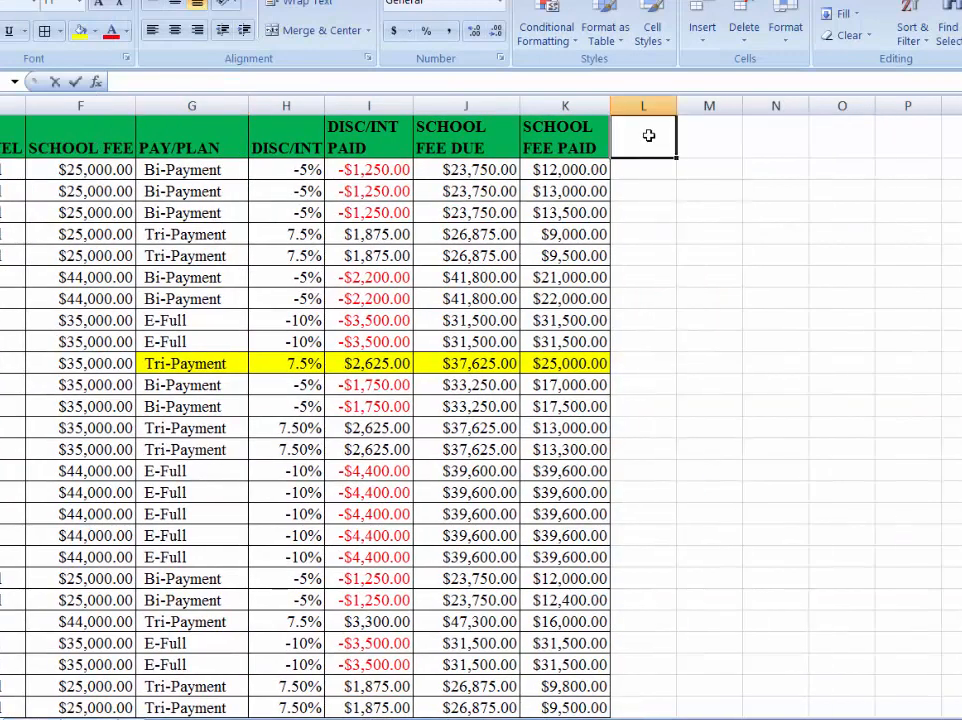
pyautogui.write('Balance')
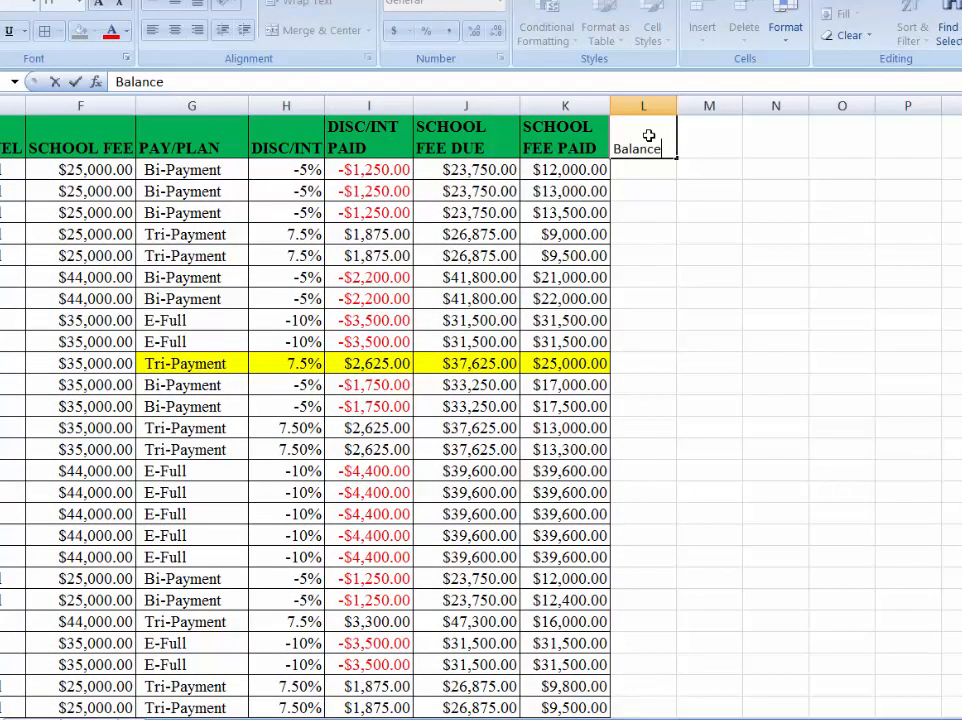
pyautogui.press('BackSpace')
pyautogui.press('BackSpace')
pyautogui.press('BackSpace')
pyautogui.press('BackSpace')
pyautogui.press('BackSpace')
pyautogui.press('BackSpace')
pyautogui.press('BackSpace')
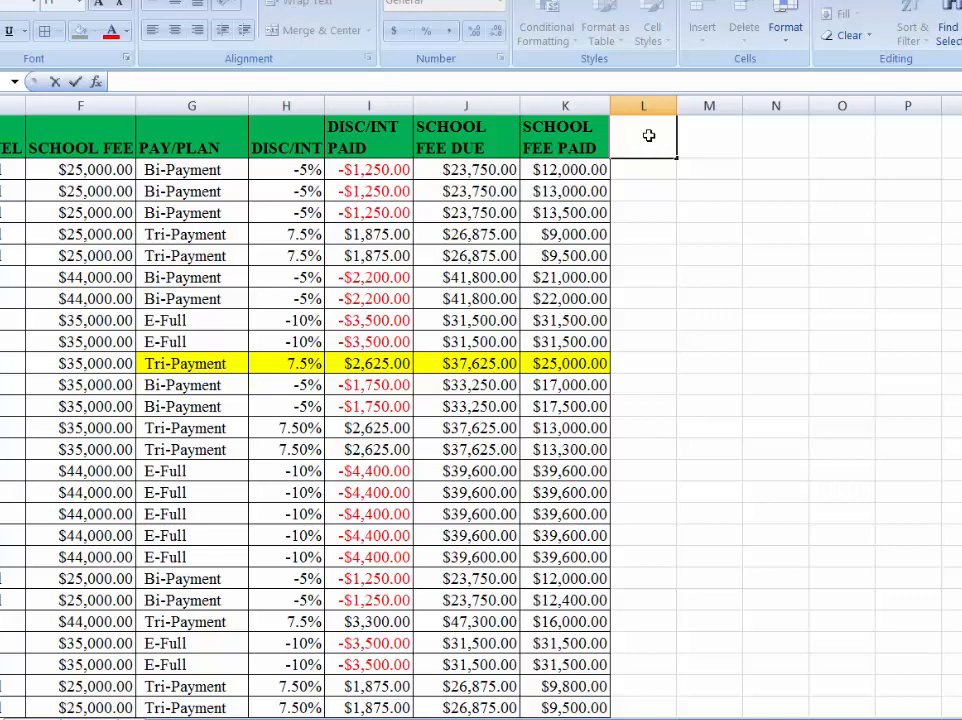
pyautogui.write('BAL OWED')
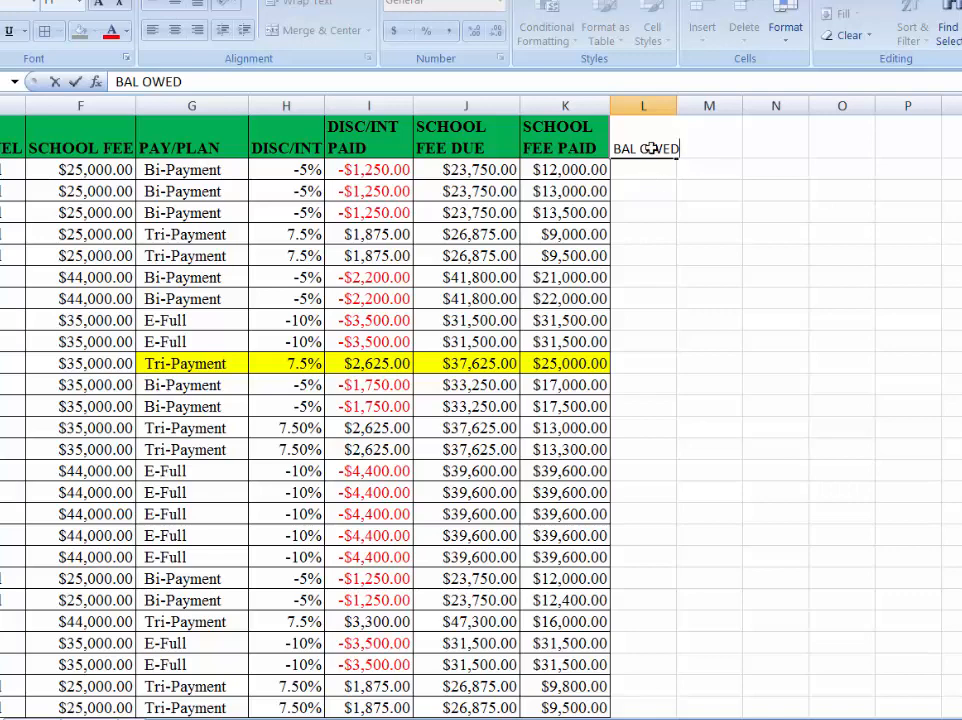
pyautogui.press('Return')
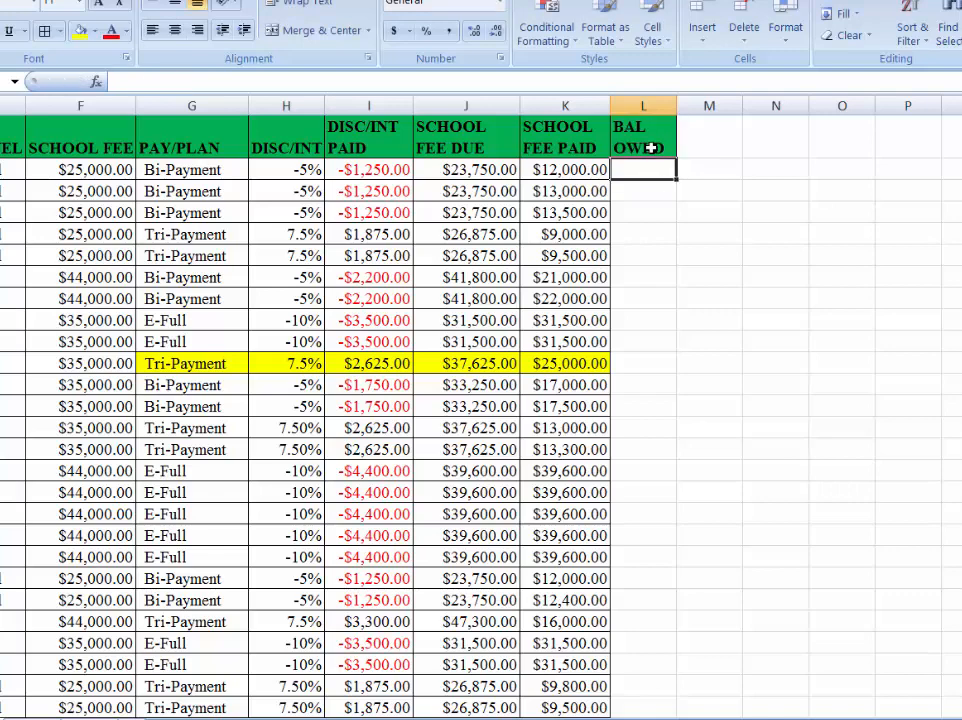
pyautogui.moveTo(650, 147); pyautogui.dragTo(641, 680)
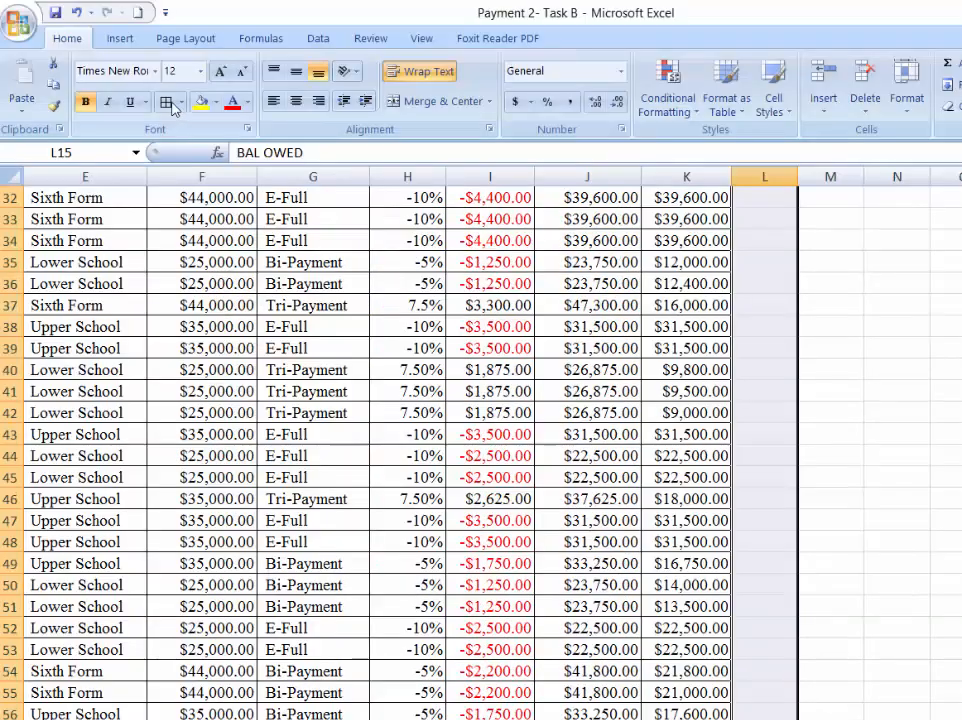
pyautogui.click(170, 103)
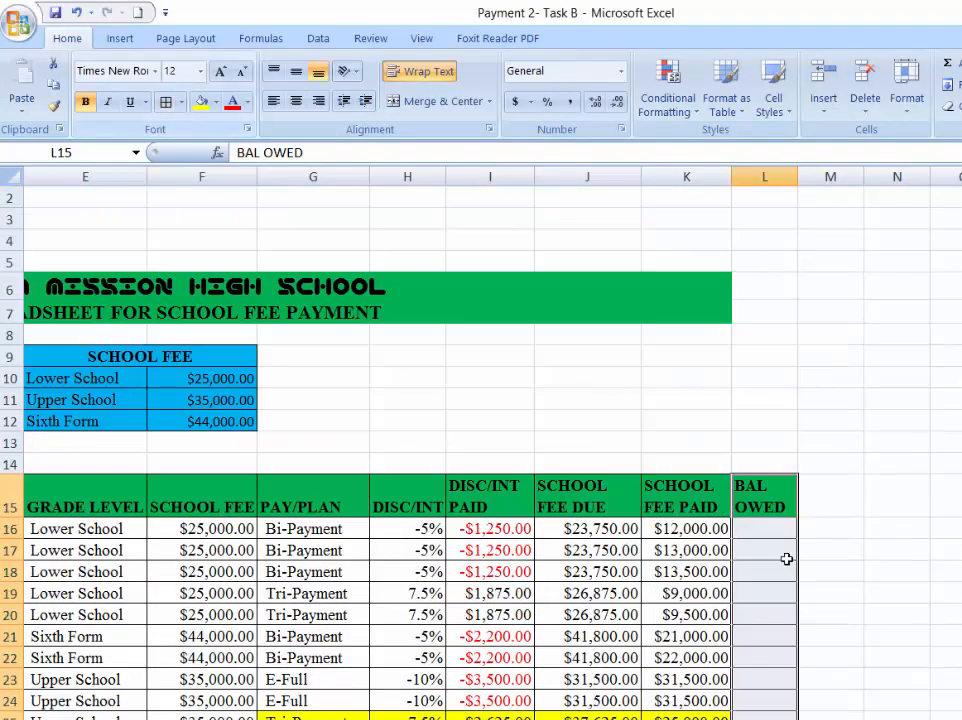
# Calculate the first student's remaining balance in L16 with the formula =J16-K16.
pyautogui.click(763, 527)
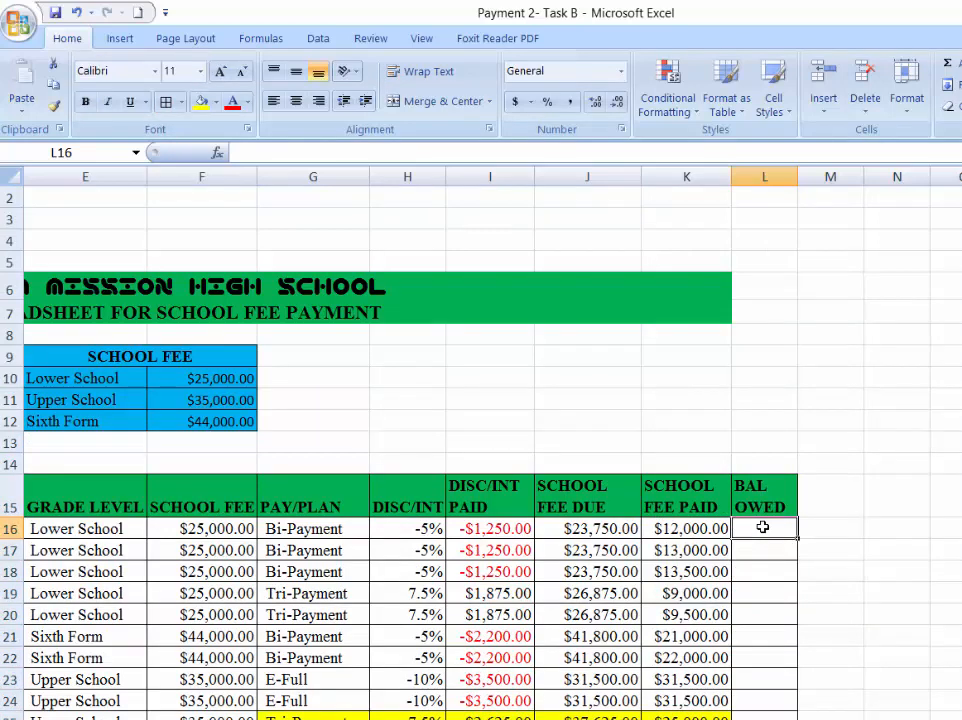
pyautogui.write('=')
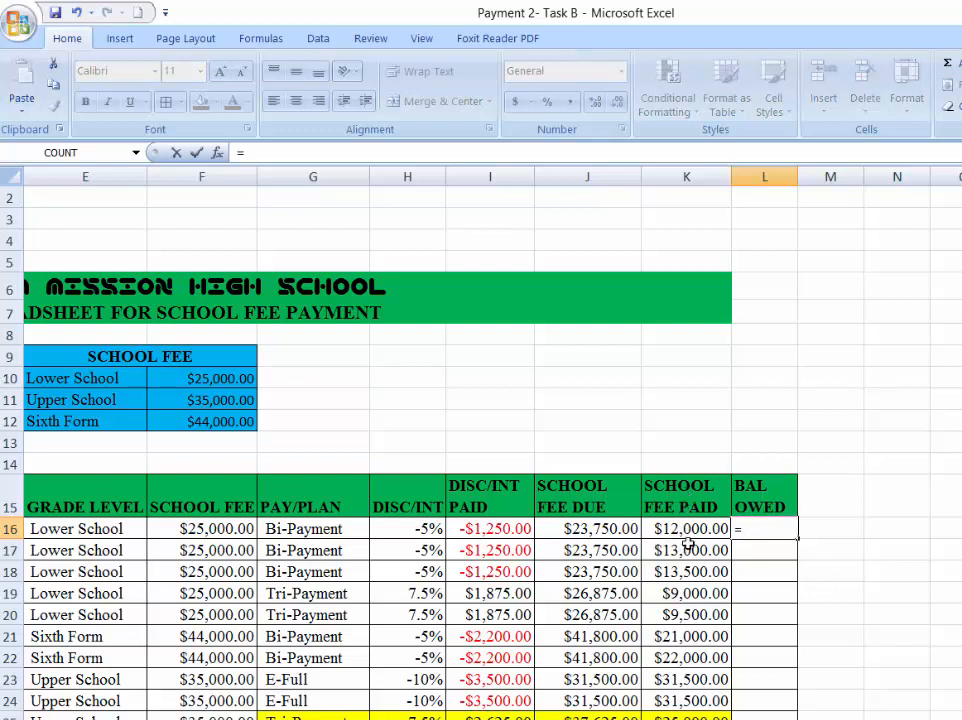
pyautogui.click(600, 531)
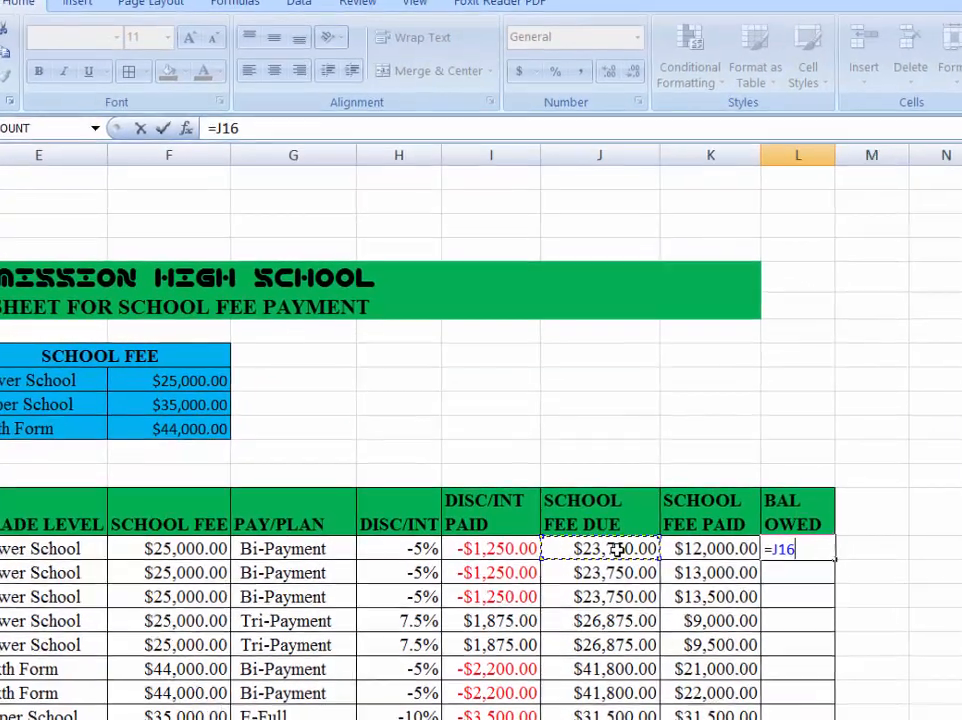
pyautogui.write('-')
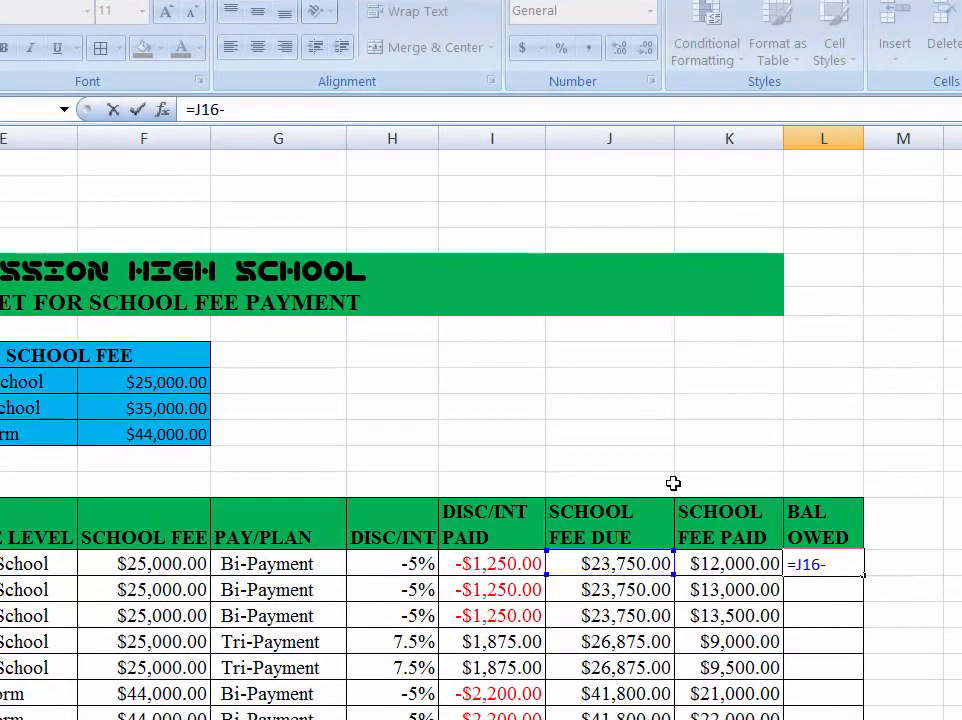
pyautogui.click(752, 565)
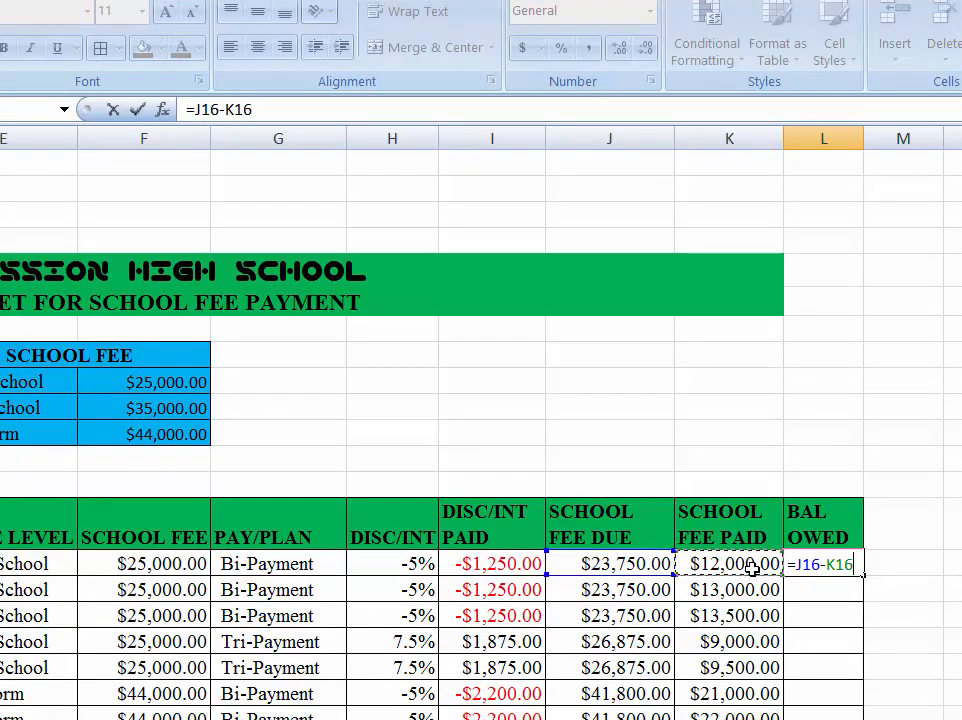
pyautogui.press('Return')
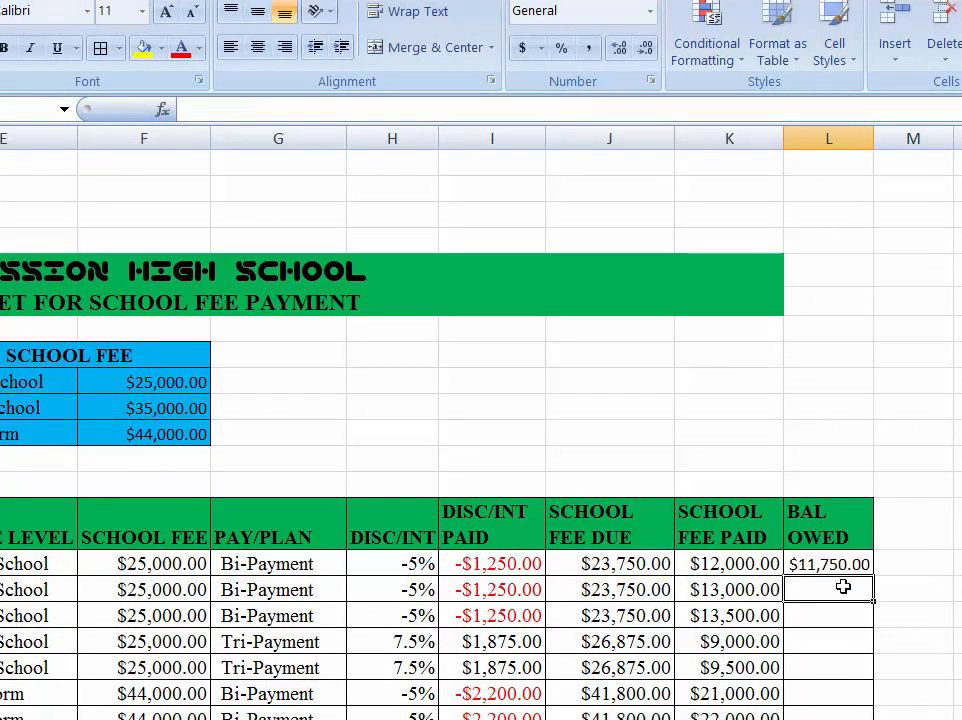
# Fill the balance formula from L16 down the BAL OWED column for the remaining students.
pyautogui.click(820, 566)
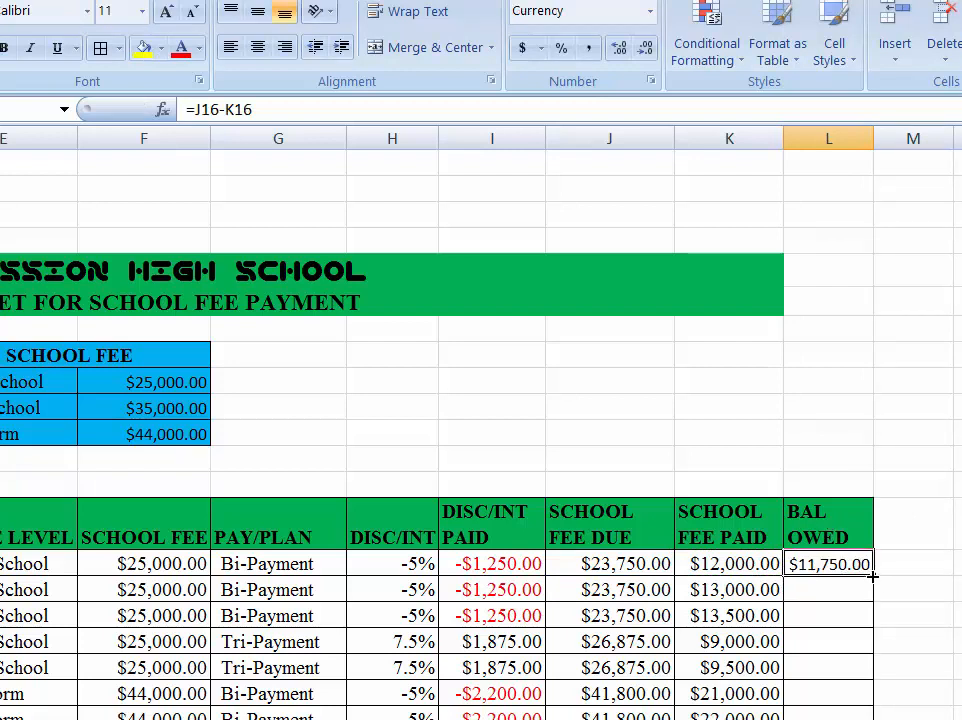
pyautogui.moveTo(873, 576); pyautogui.dragTo(872, 719)
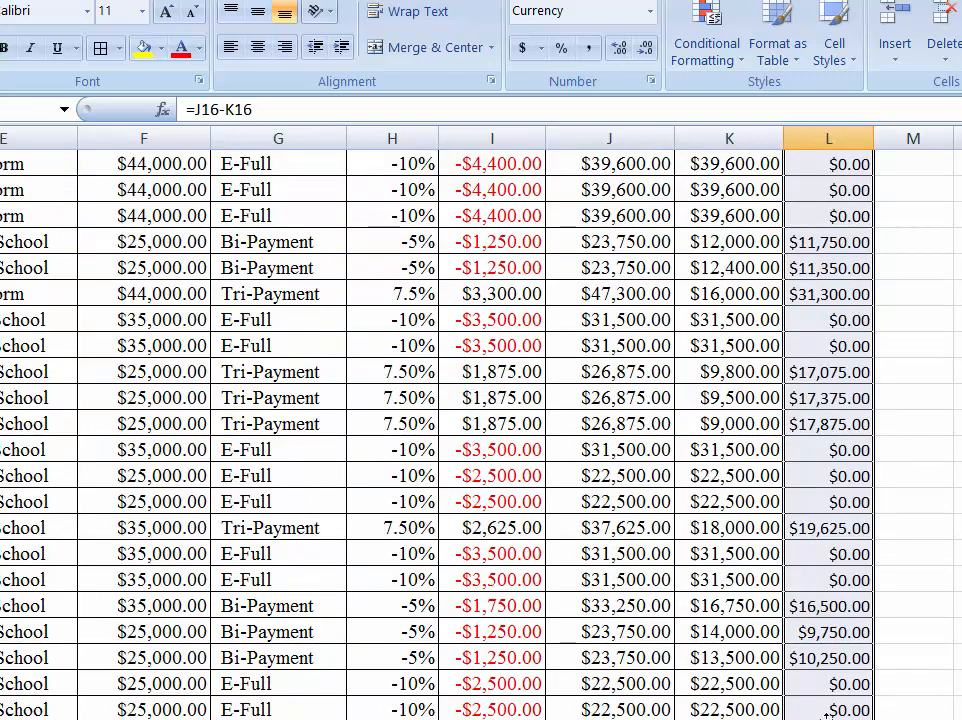
pyautogui.click(826, 710)
pyautogui.click(729, 718)
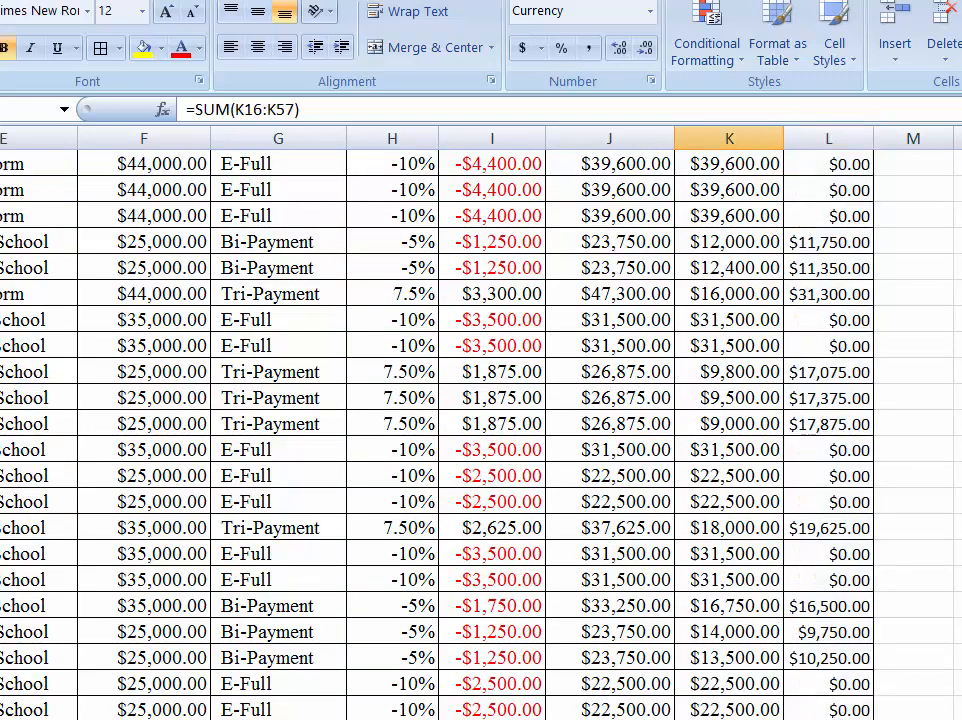
# Copy the school fee paid total formula from K58 into L58 and autofit column L to show the balance total.
pyautogui.moveTo(783, 719); pyautogui.dragTo(829, 719)
pyautogui.click(912, 718)
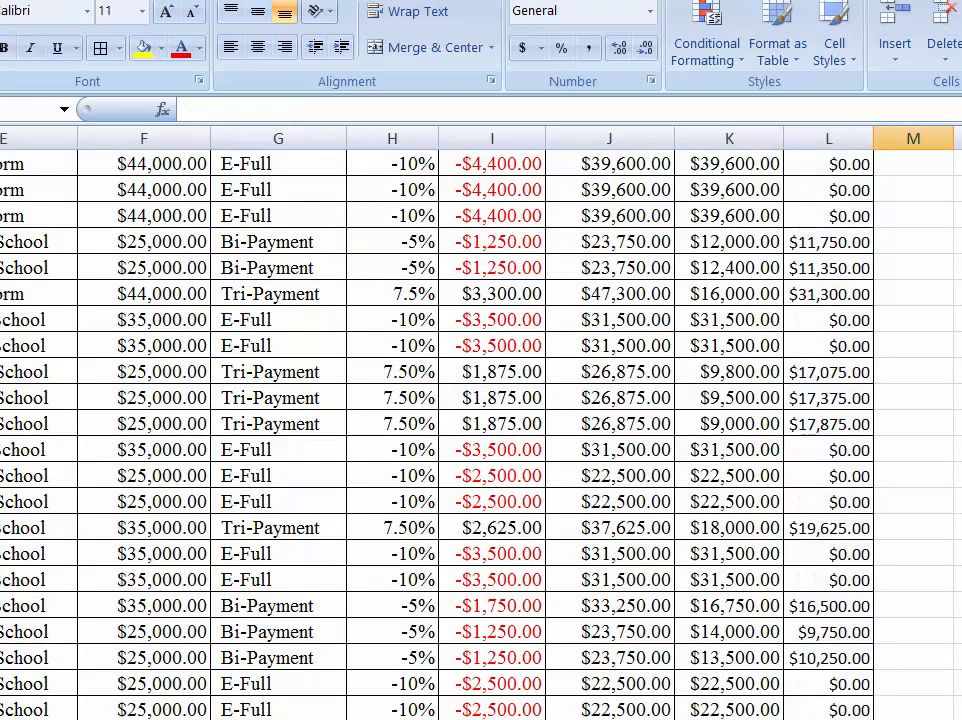
pyautogui.click(840, 718)
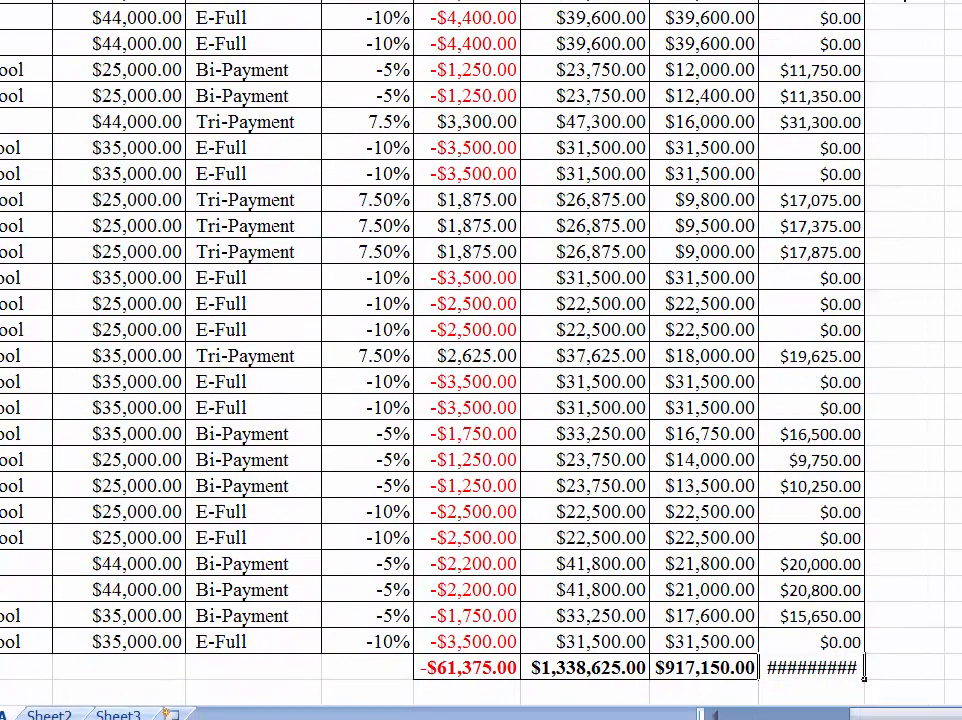
pyautogui.doubleClick(866, 4)
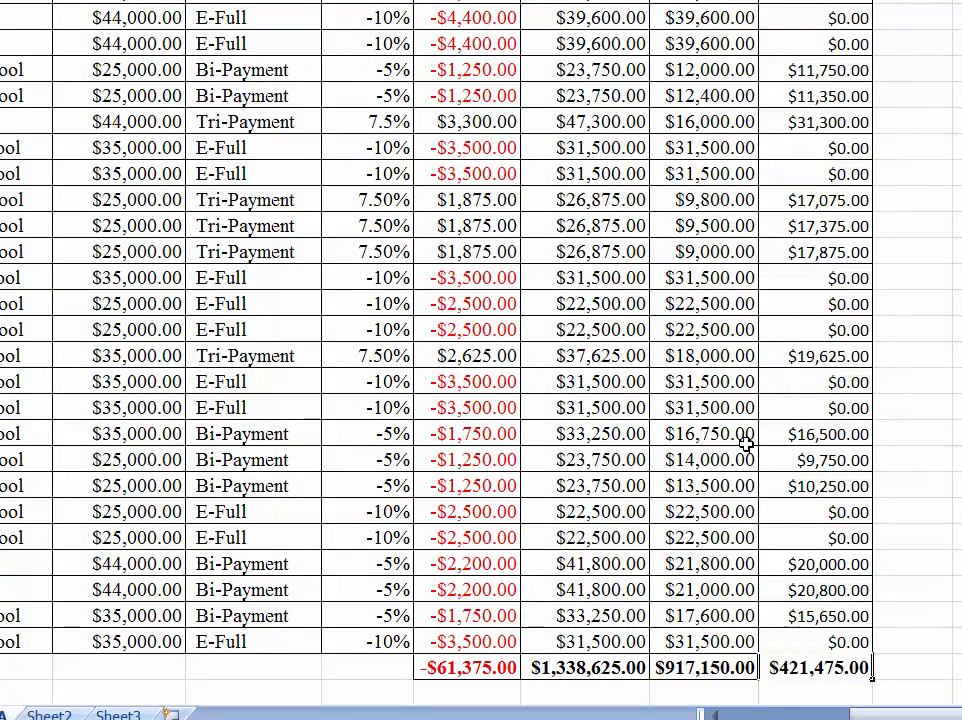
# Review the BAL OWED column from the student rows down to its total and back up to the heading.
pyautogui.click(781, 362)
pyautogui.scroll(8, 781, 365)
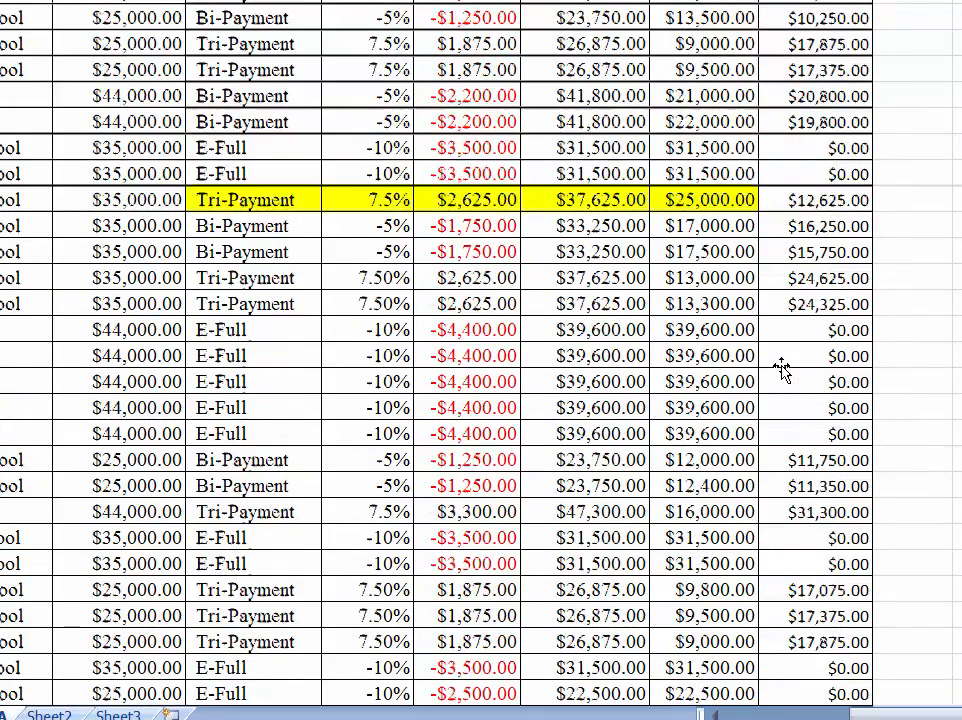
pyautogui.scroll(-8, 781, 368)
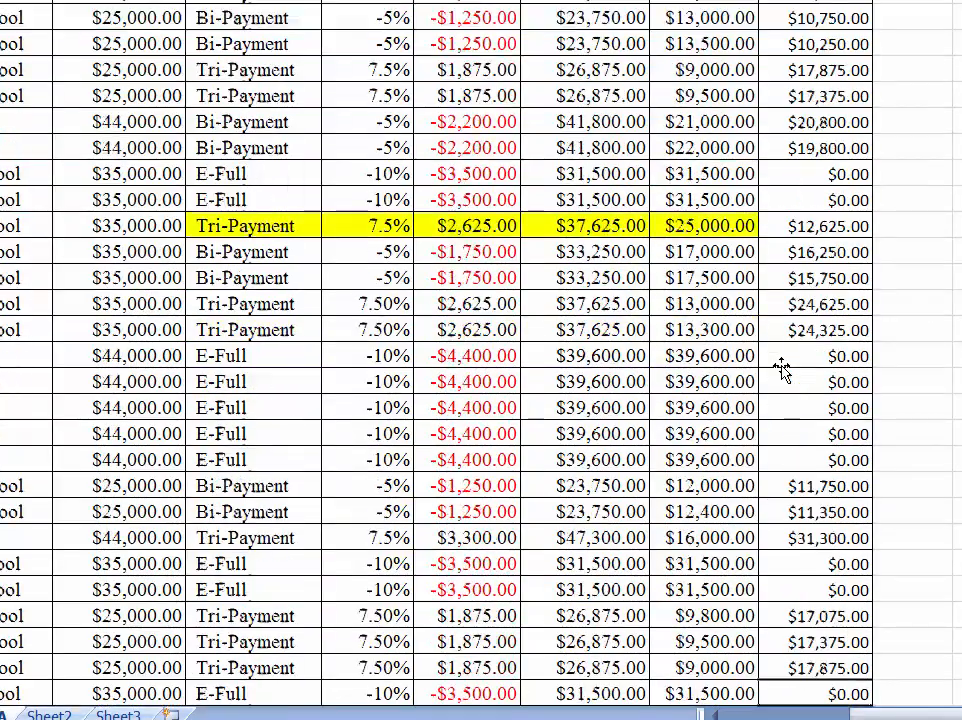
pyautogui.scroll(-3, 782, 362)
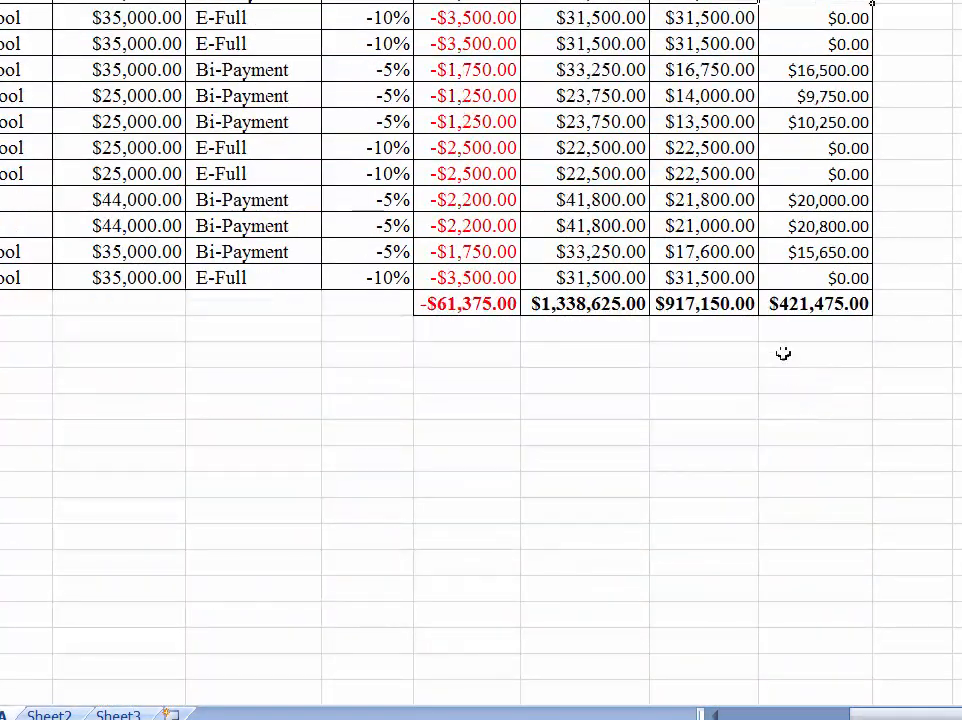
pyautogui.scroll(3, 769, 247)
pyautogui.scroll(10, 769, 245)
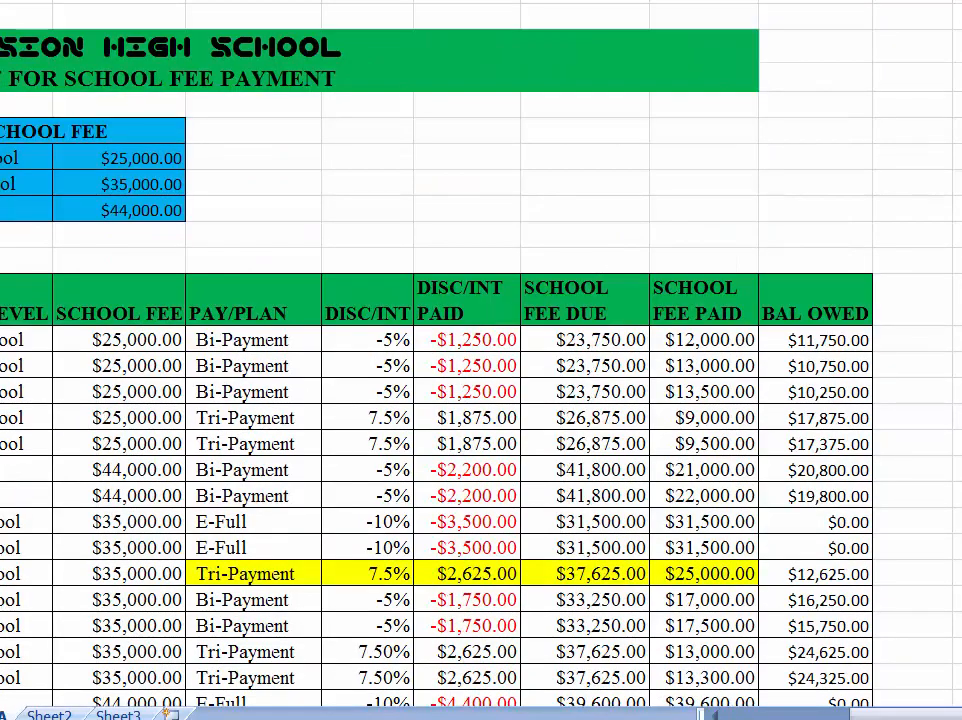
# Switch to the Word document, bold "payment plan" and "last name" in Task B item 4, and return to the Excel workbook.
pyautogui.hotkey('alt', 'Tab')
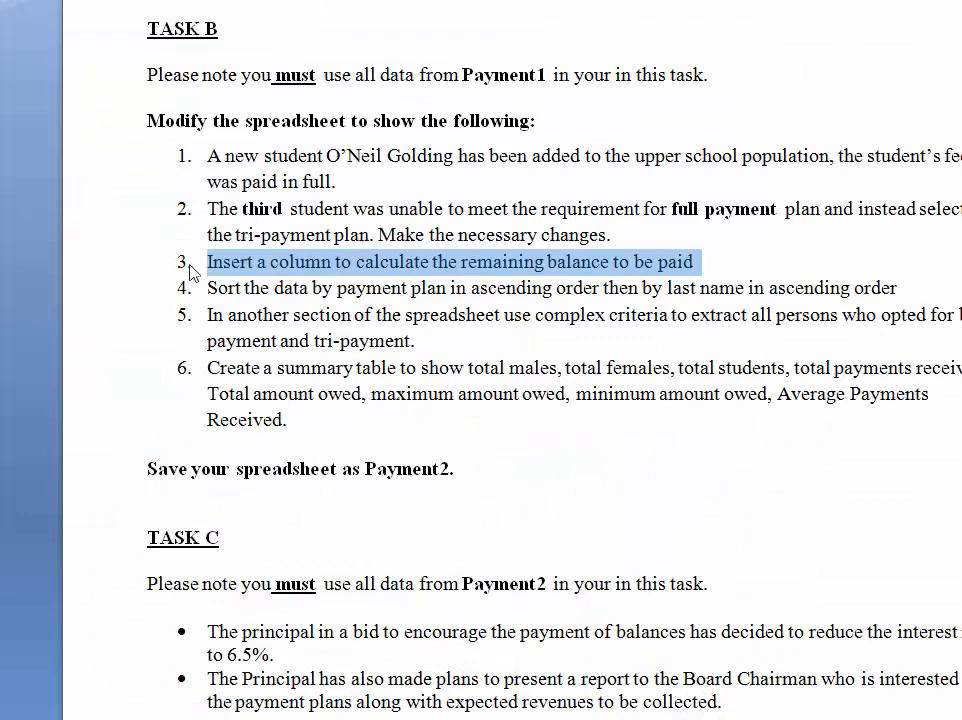
pyautogui.moveTo(231, 288); pyautogui.dragTo(447, 290)
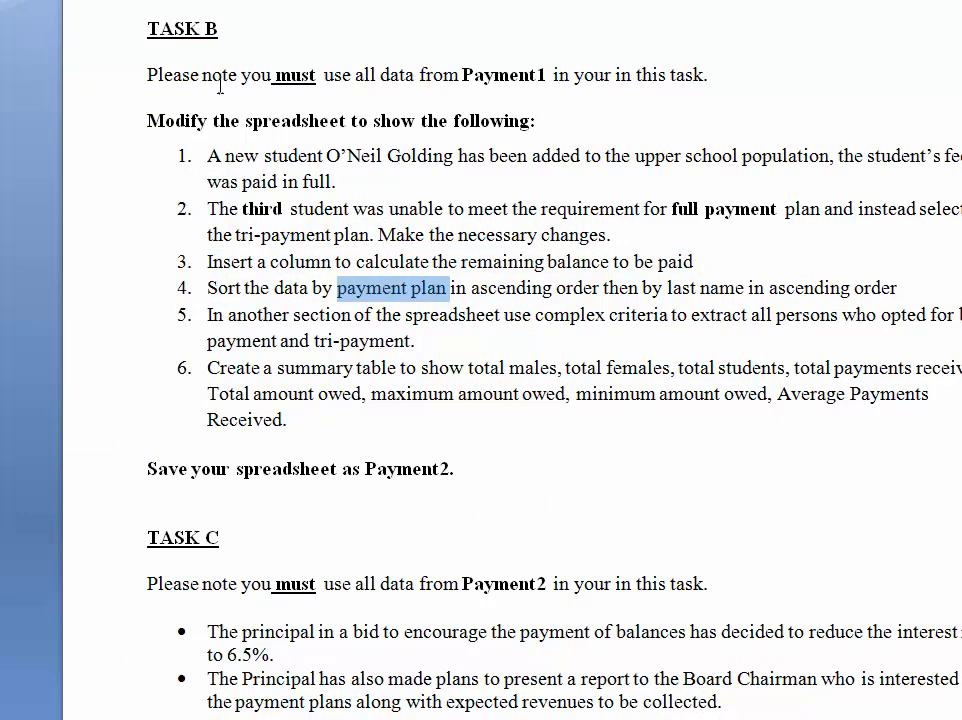
pyautogui.hotkey('ctrl', 'b')
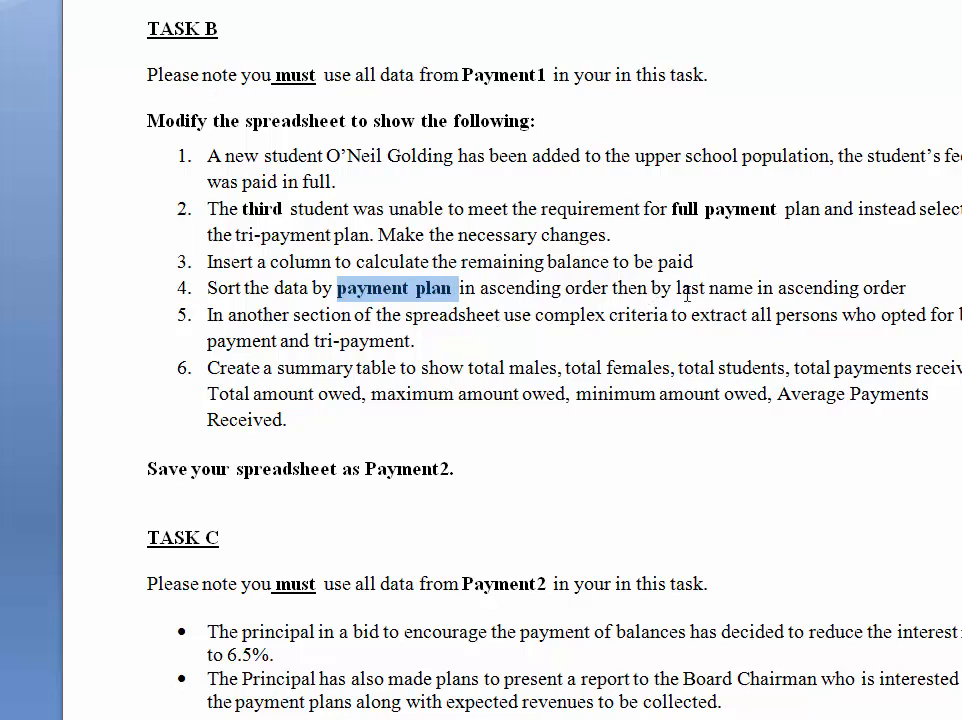
pyautogui.moveTo(677, 288); pyautogui.dragTo(757, 288)
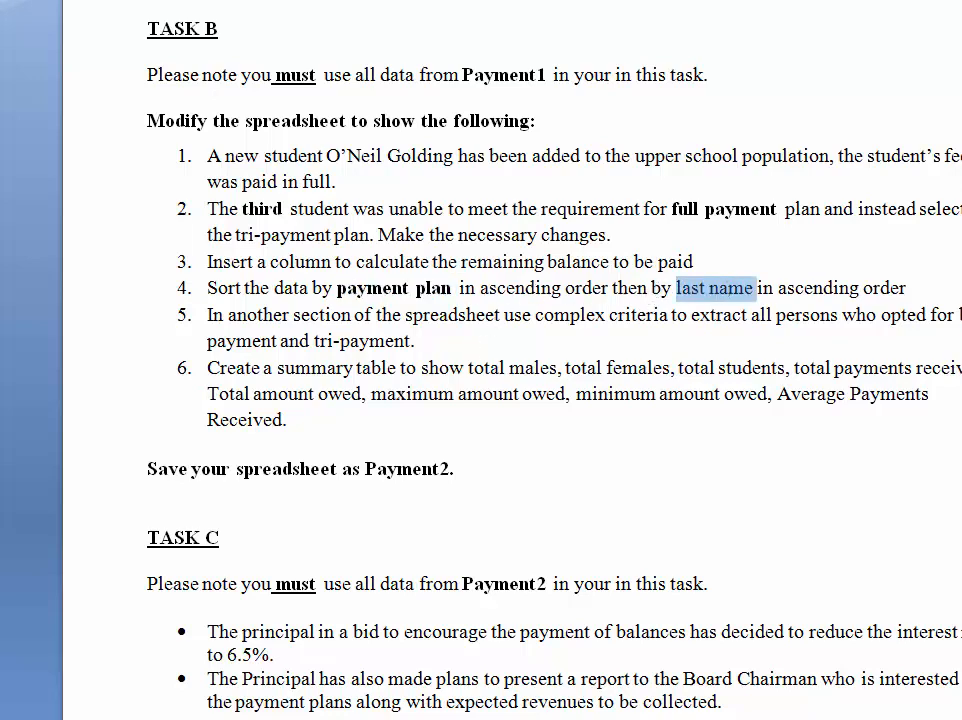
pyautogui.hotkey('ctrl', 'b')
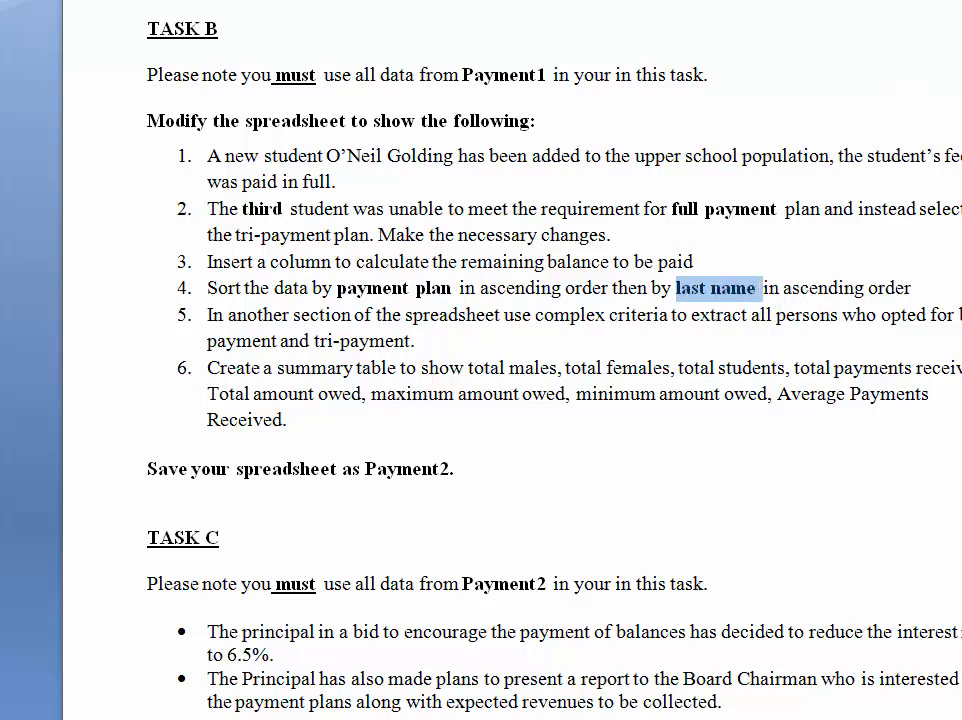
pyautogui.click(590, 677)
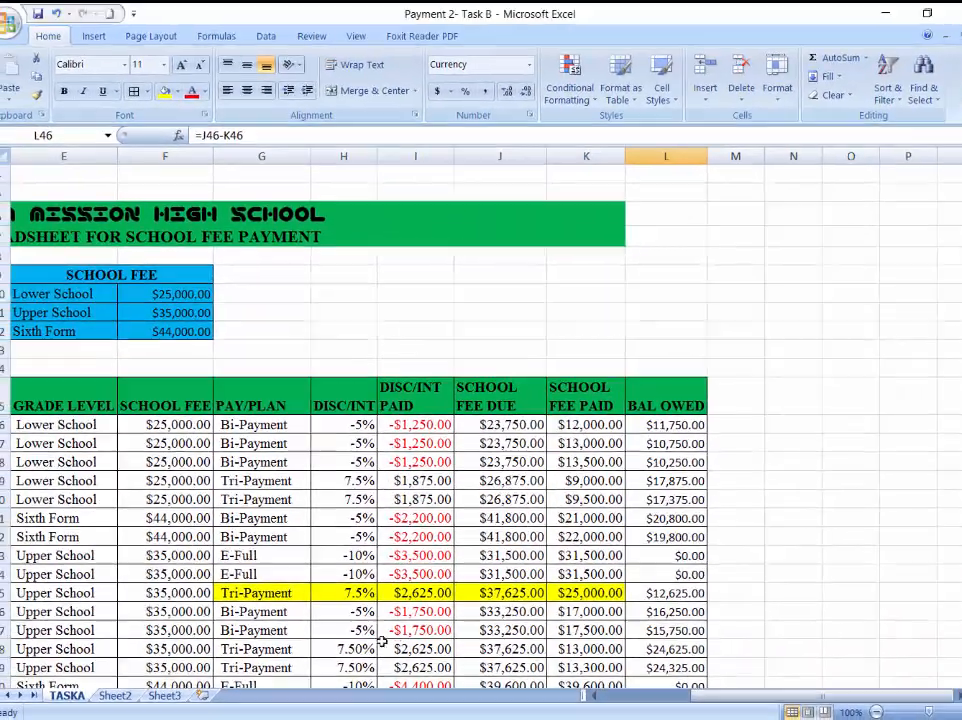
# Select the student table A15:L57 and set up a custom sort by PAY/PLAN on values from A to Z.
pyautogui.click(620, 696)
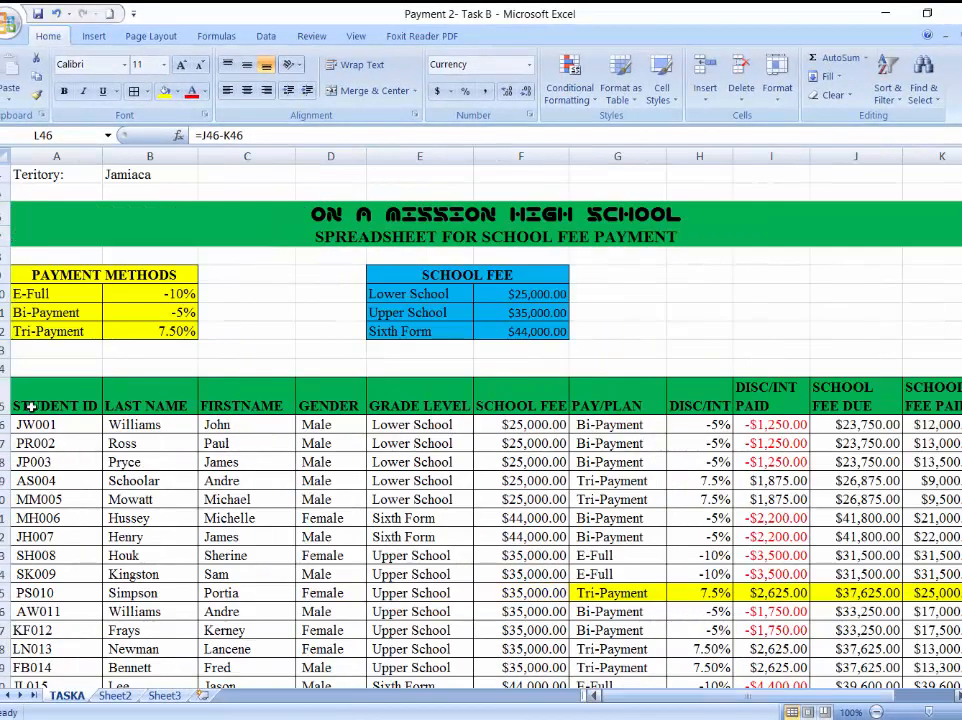
pyautogui.moveTo(55, 405); pyautogui.dragTo(857, 624)
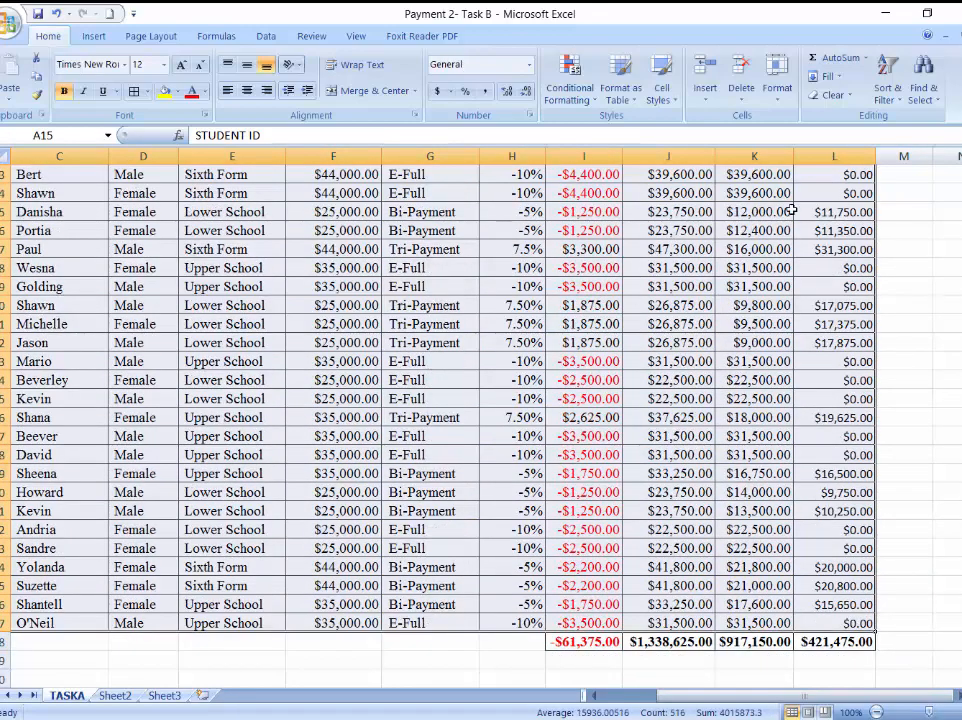
pyautogui.click(887, 88)
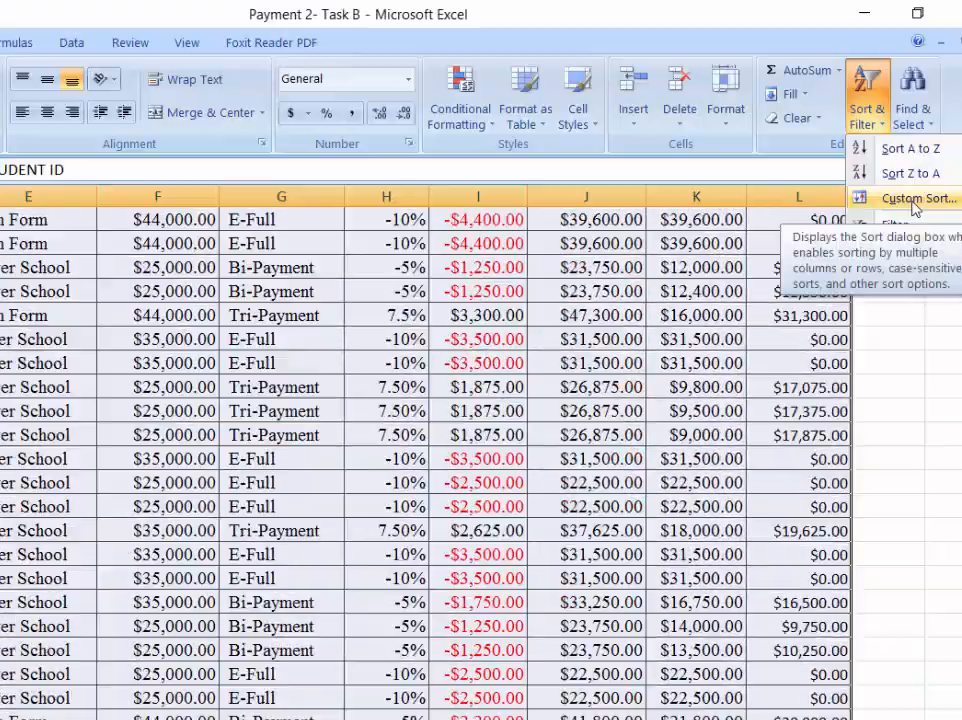
pyautogui.click(912, 199)
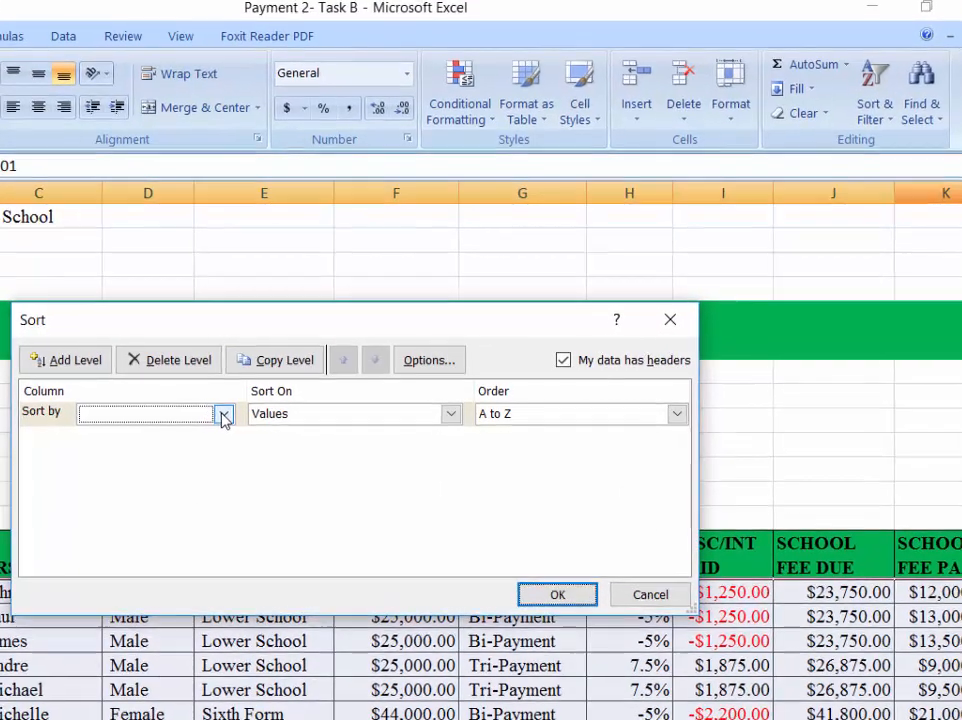
pyautogui.click(229, 413)
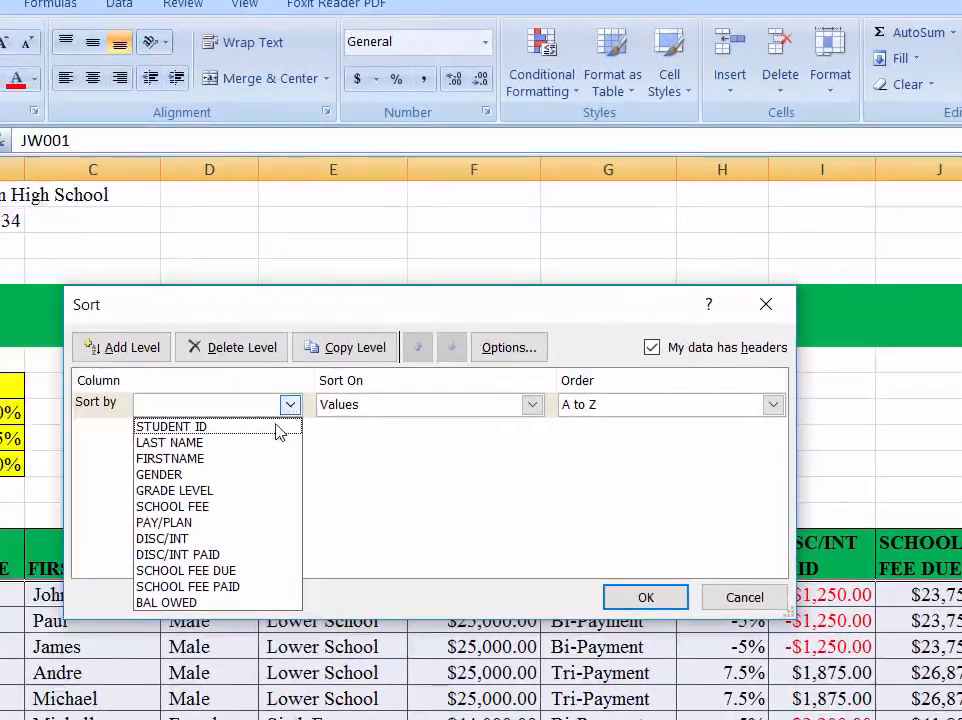
pyautogui.click(170, 523)
pyautogui.click(772, 404)
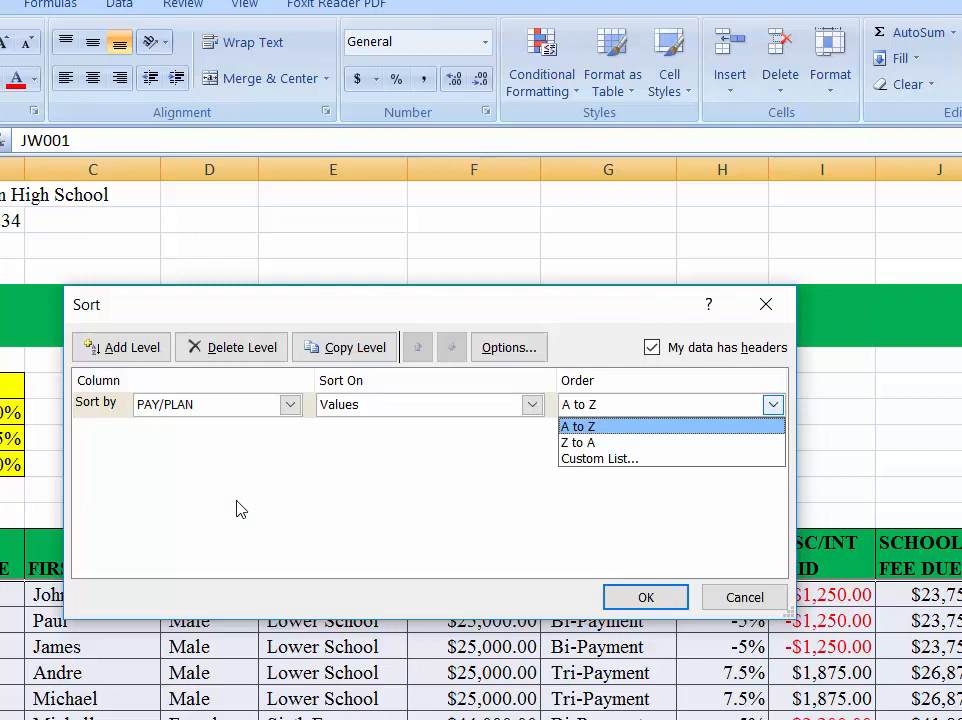
pyautogui.click(140, 353)
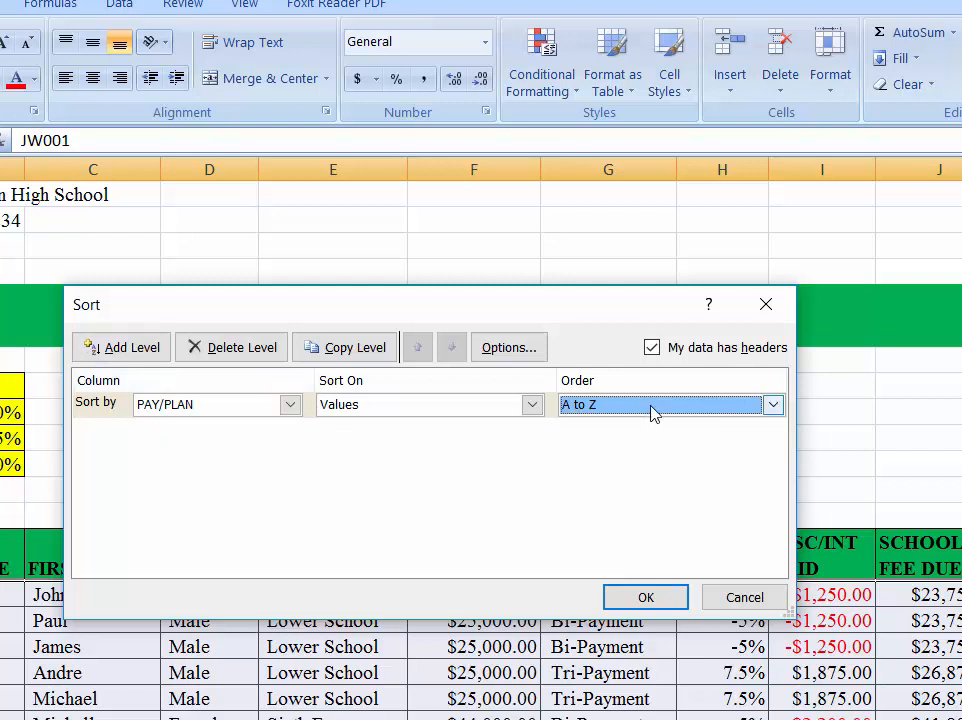
# Add a second sort level by LAST NAME on values from A to Z and apply the sort.
pyautogui.click(125, 350)
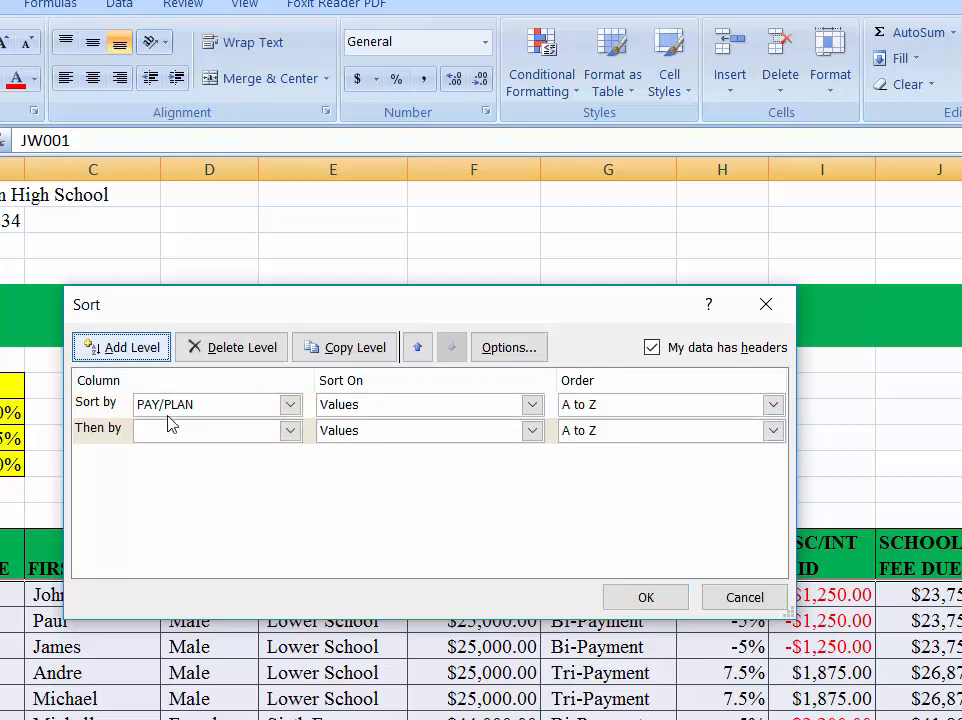
pyautogui.click(294, 434)
pyautogui.click(294, 434)
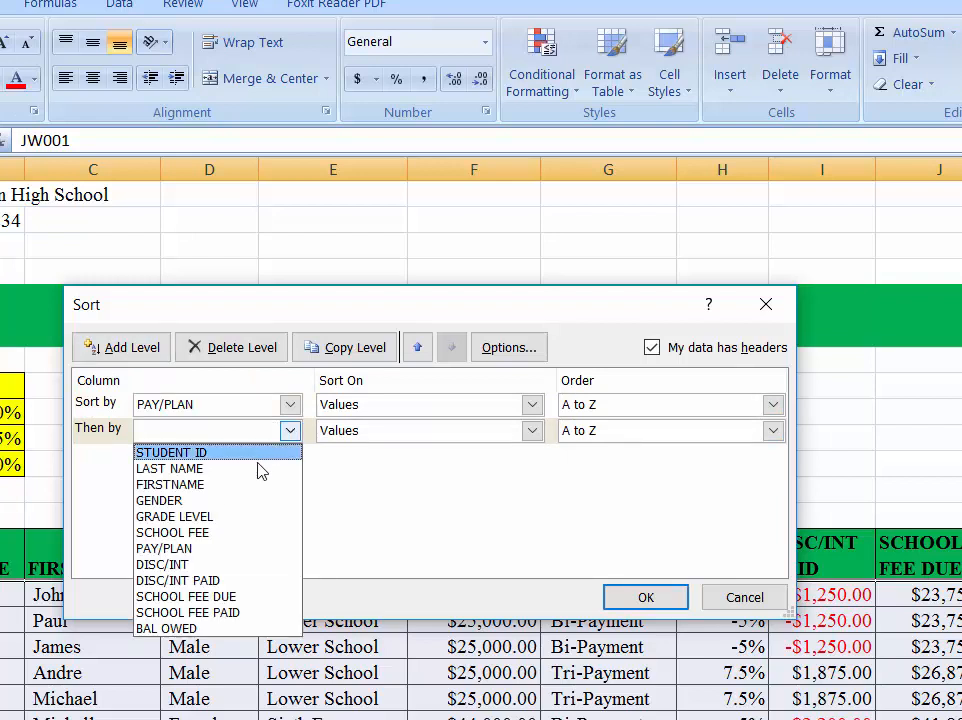
pyautogui.click(258, 467)
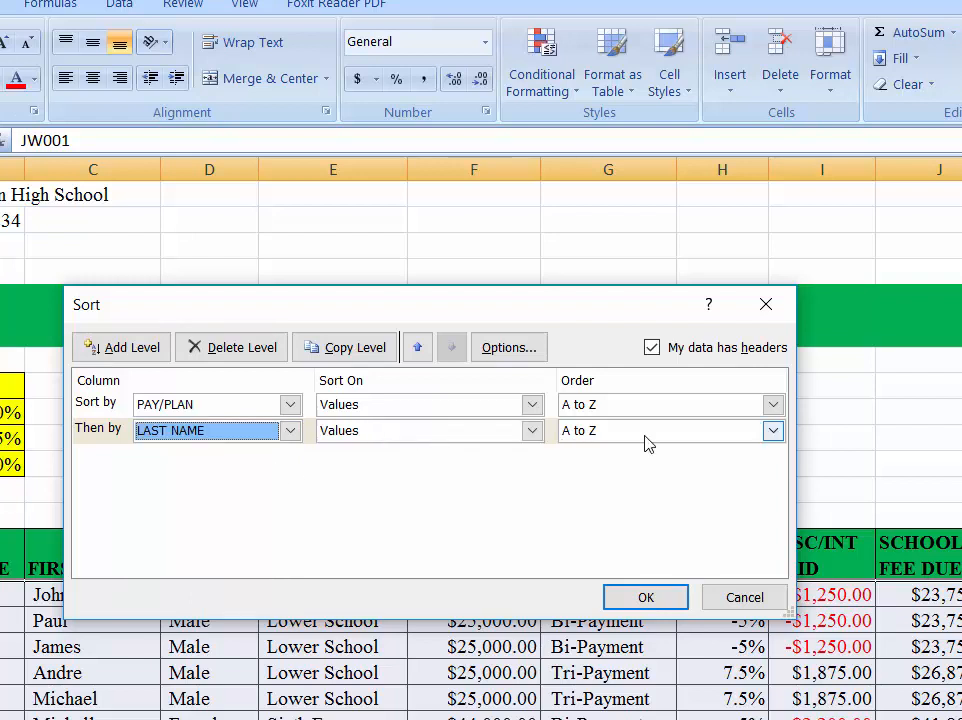
pyautogui.click(707, 434)
pyautogui.click(707, 434)
pyautogui.click(590, 451)
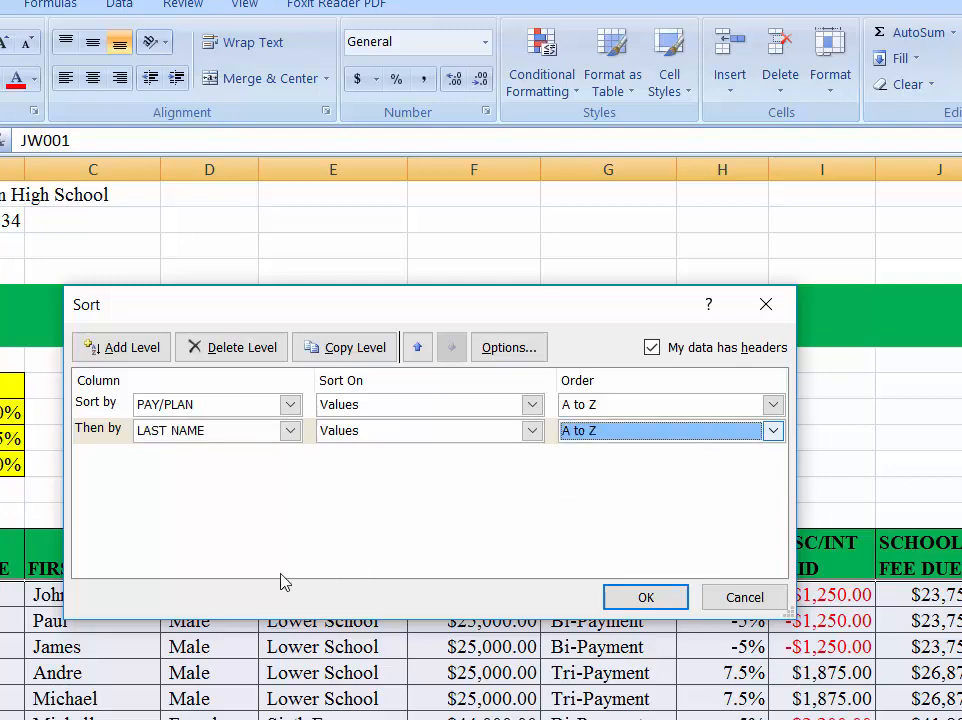
pyautogui.click(645, 598)
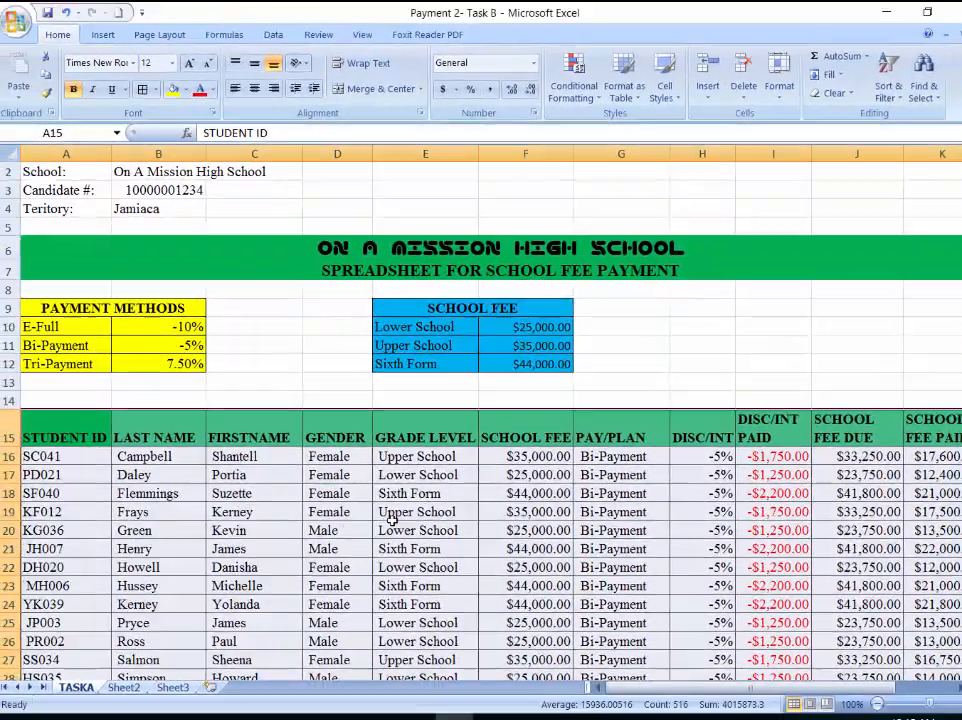
# Check the order of the PAY/PLAN and LAST NAME columns throughout the sorted student table.
pyautogui.scroll(-7, 493, 517)
pyautogui.scroll(5, 493, 517)
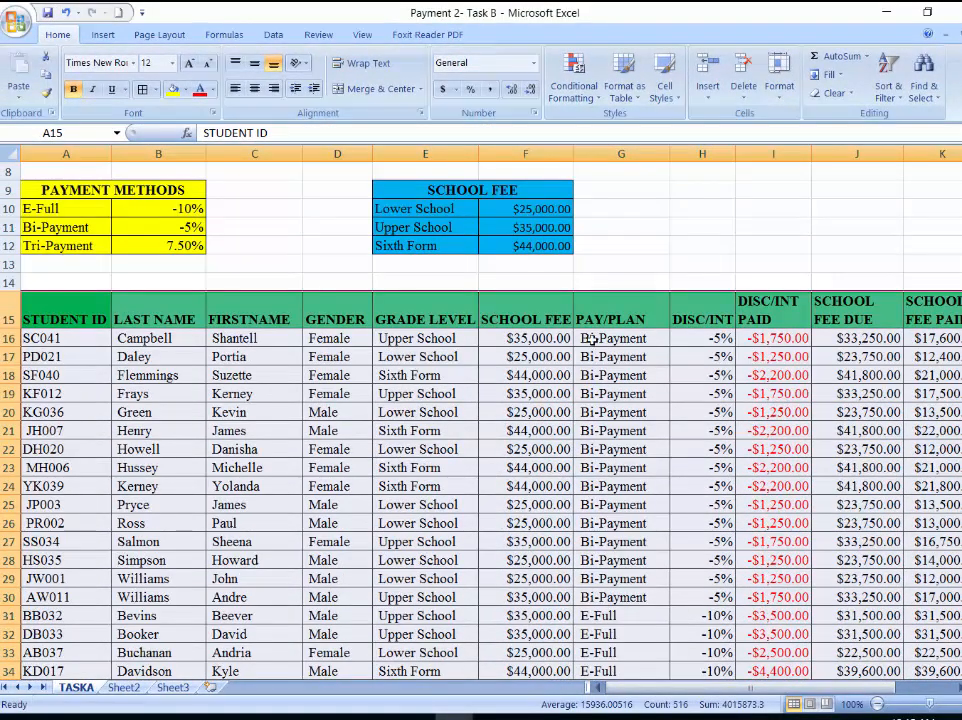
pyautogui.scroll(-10, 632, 633)
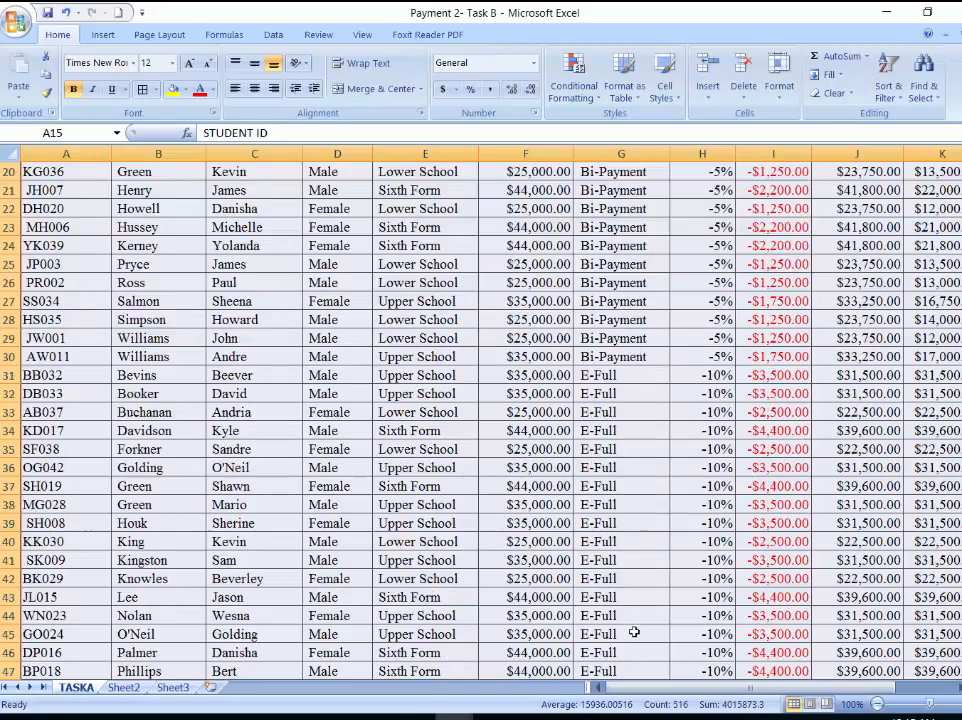
pyautogui.scroll(11, 579, 554)
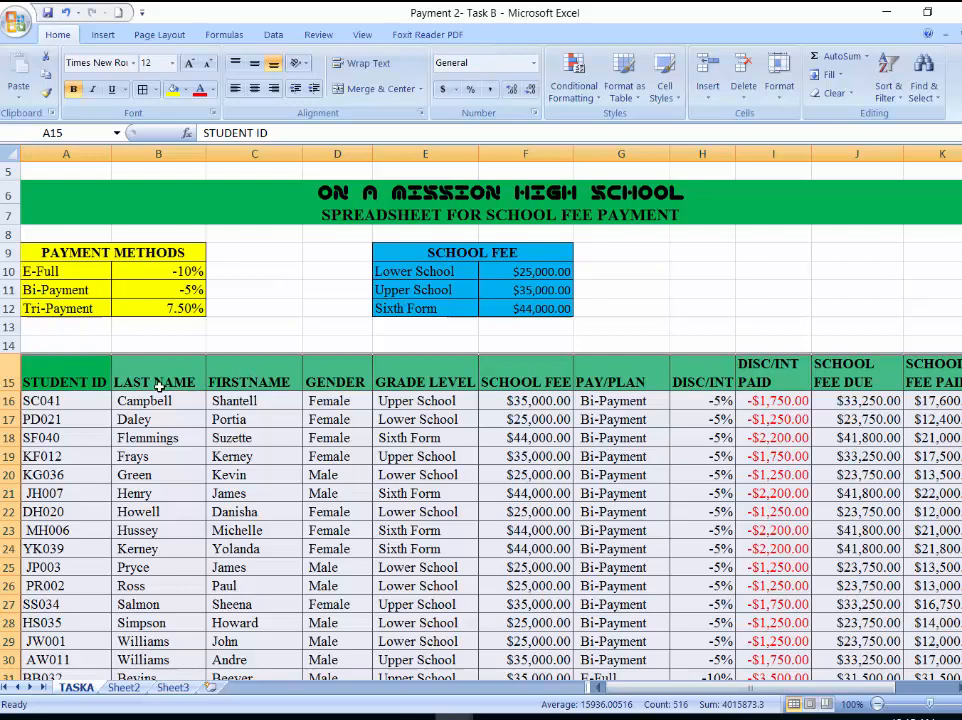
pyautogui.click(150, 457)
pyautogui.scroll(-10, 182, 474)
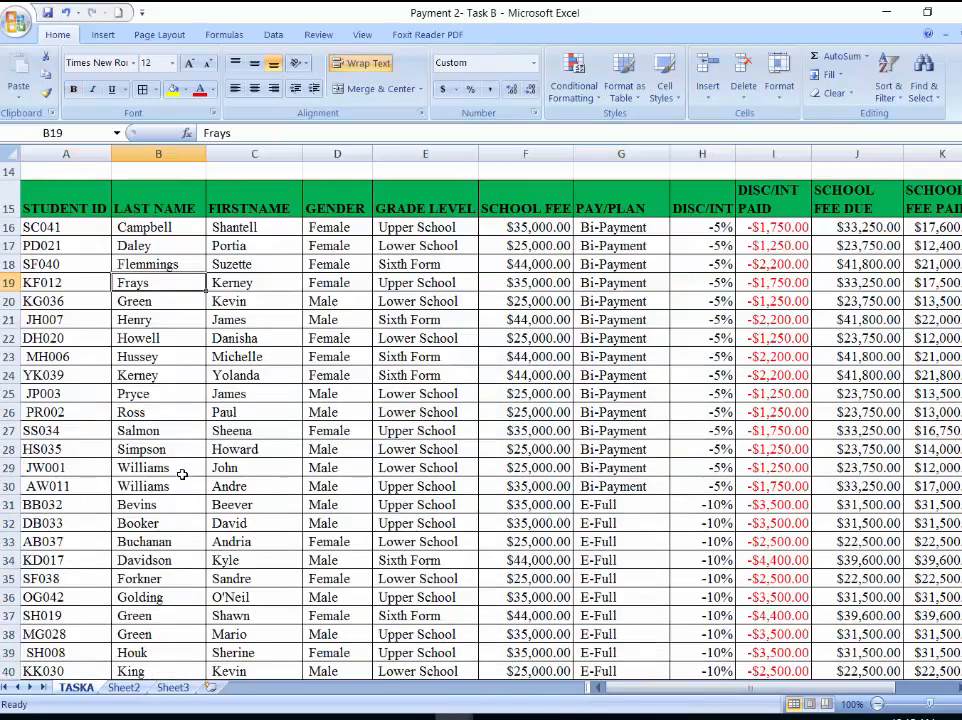
pyautogui.scroll(4, 184, 473)
pyautogui.scroll(6, 184, 473)
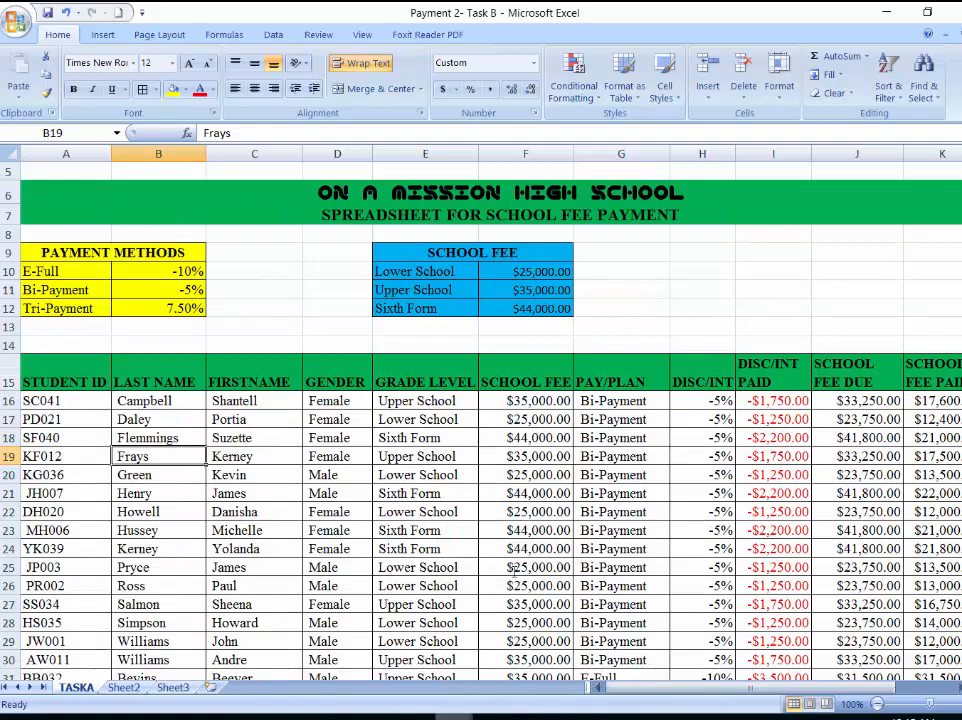
# Switch to the Word document and read Task B item 5 about extracting bi-payment and tri-payment students with complex criteria.
pyautogui.hotkey('alt', 'Tab')
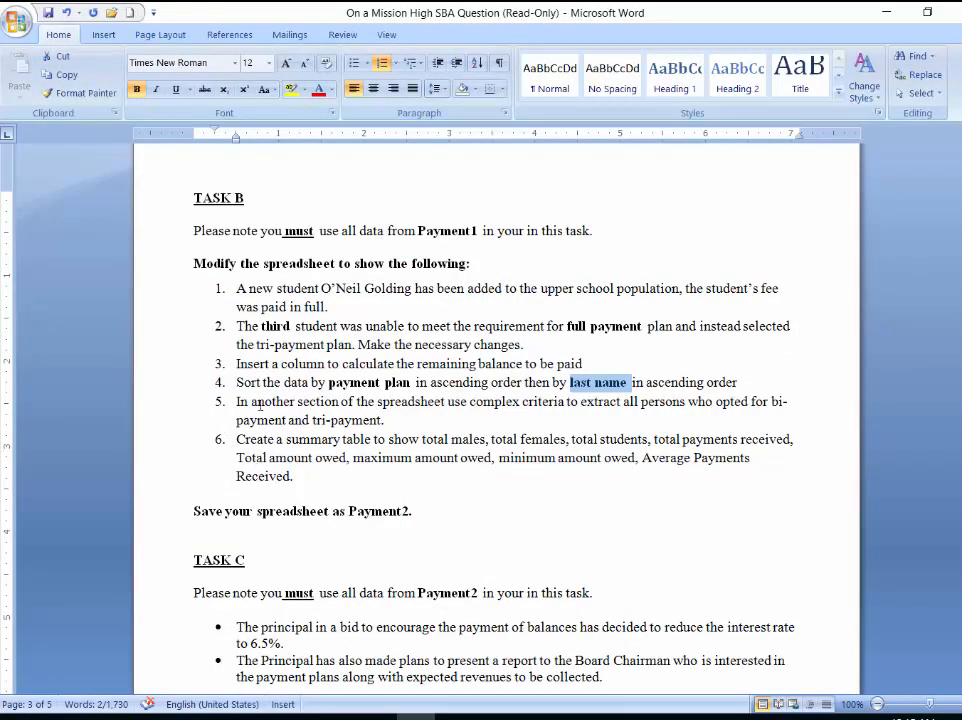
pyautogui.moveTo(237, 401); pyautogui.dragTo(468, 421)
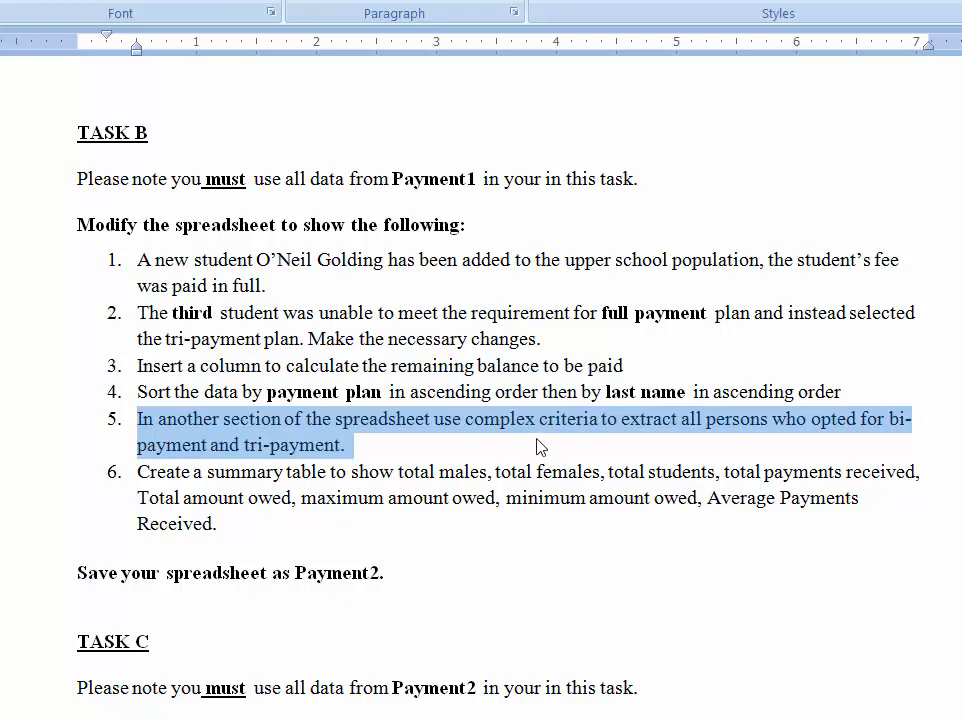
pyautogui.click(618, 419)
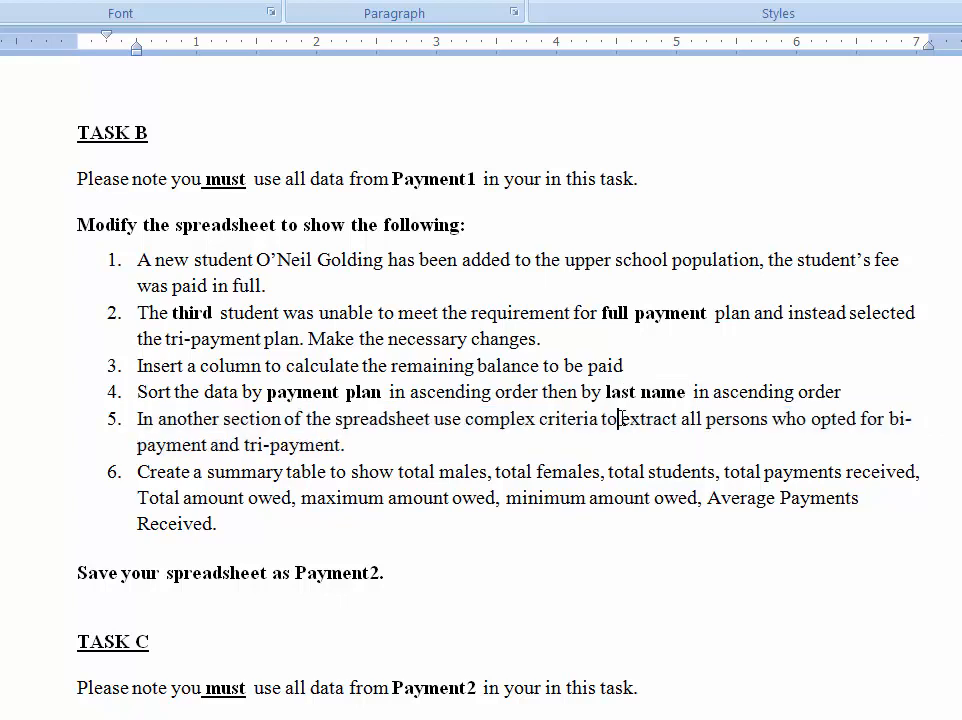
pyautogui.moveTo(618, 419); pyautogui.dragTo(372, 452)
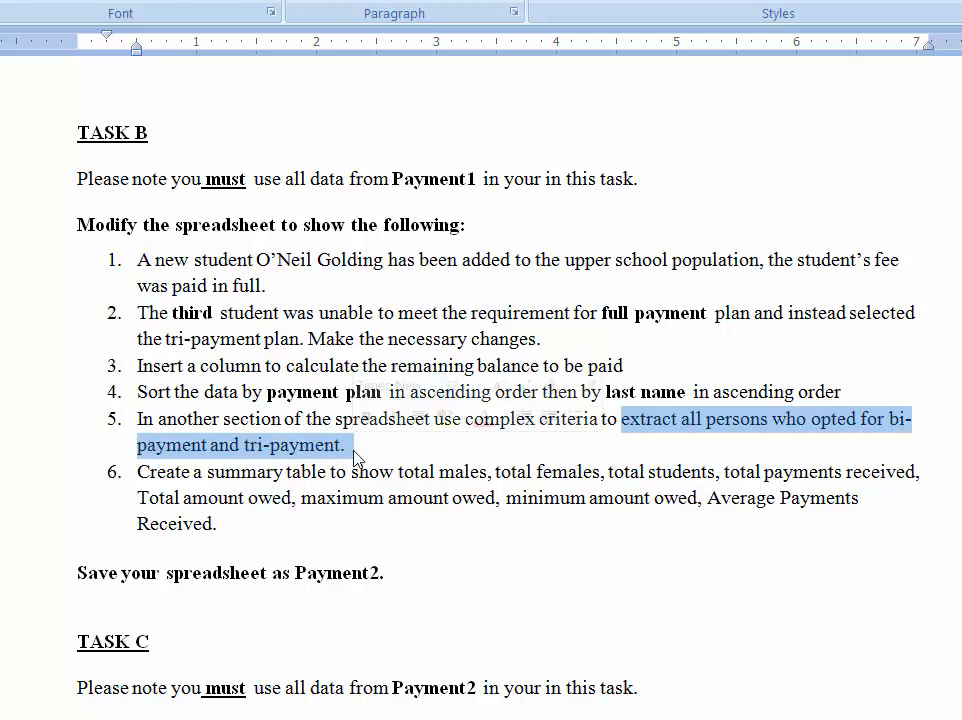
pyautogui.click(472, 554)
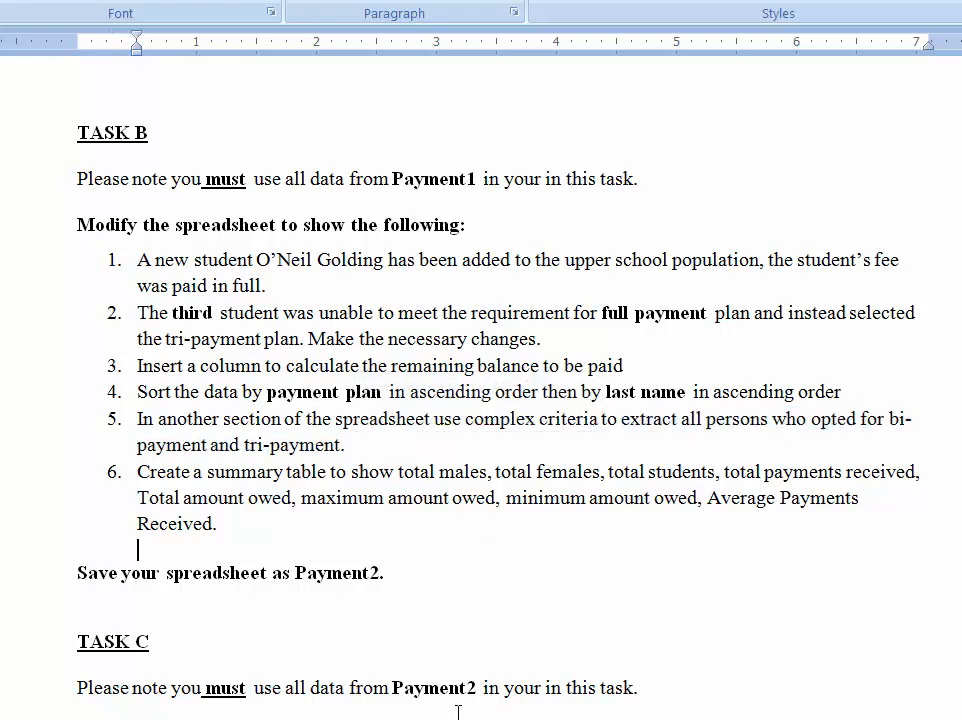
# Switch to the Payment 2- Task B workbook in Excel and rename Sheet2 as EXTRACTED DATA.
pyautogui.click(457, 717)
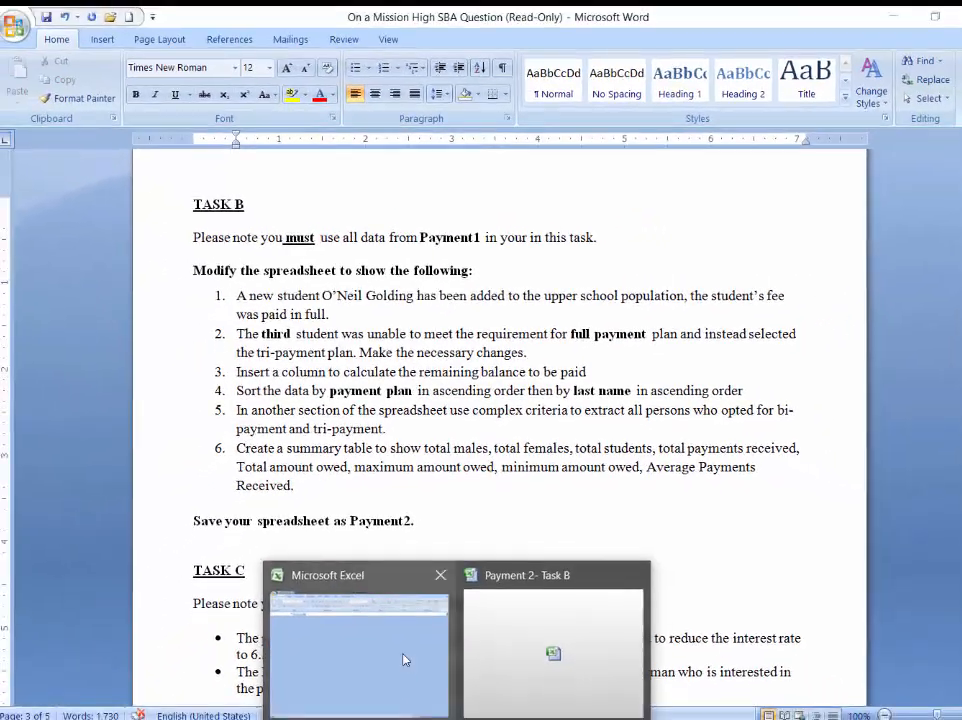
pyautogui.click(501, 653)
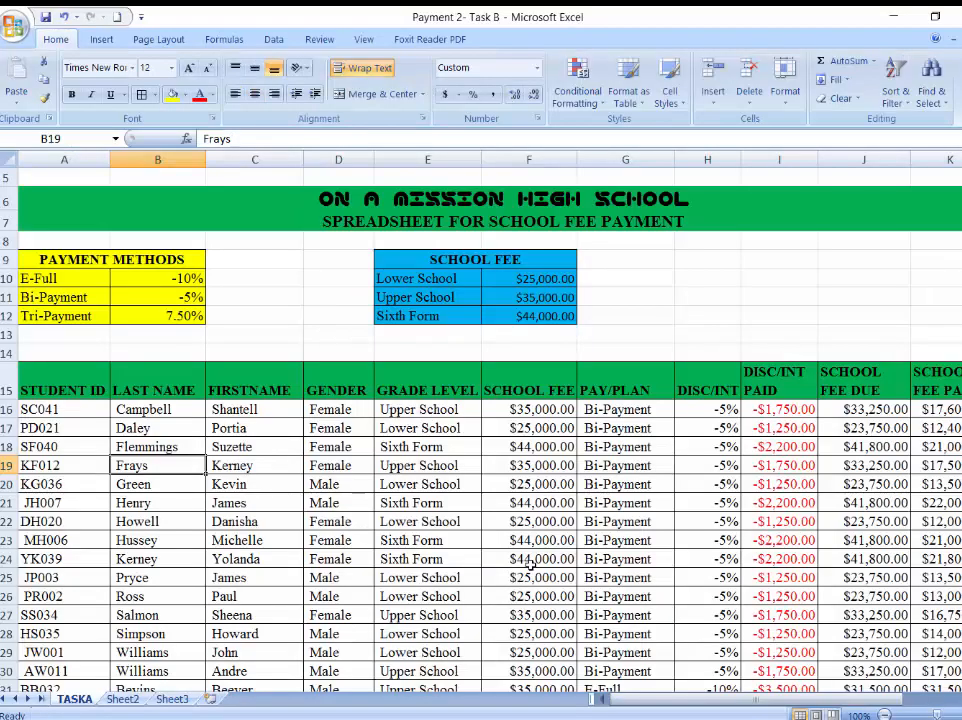
pyautogui.scroll(-8, 530, 565)
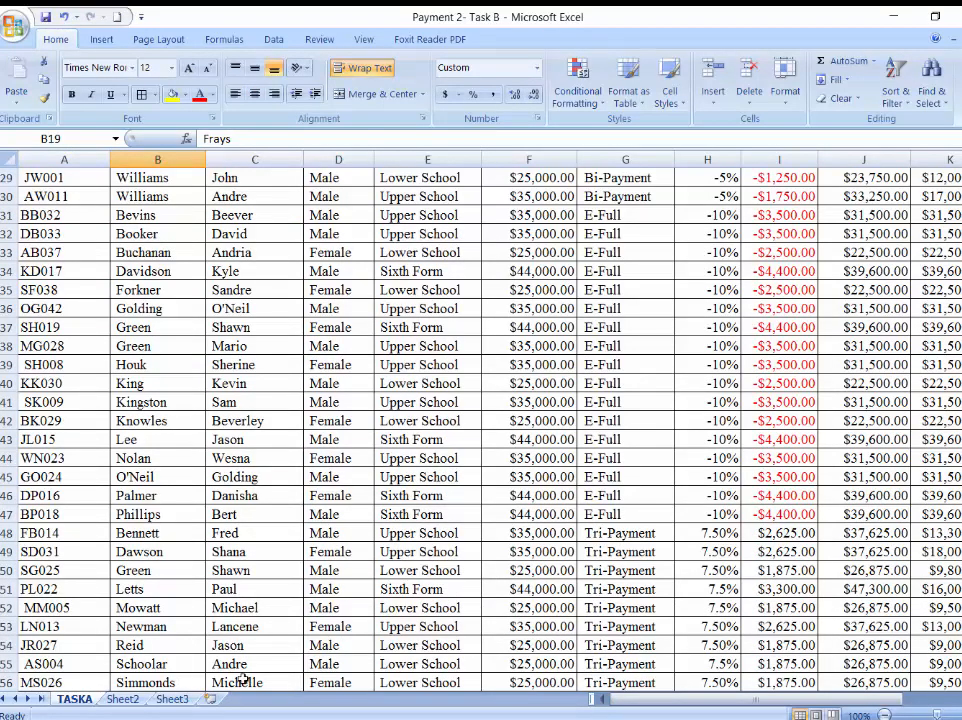
pyautogui.click(122, 700)
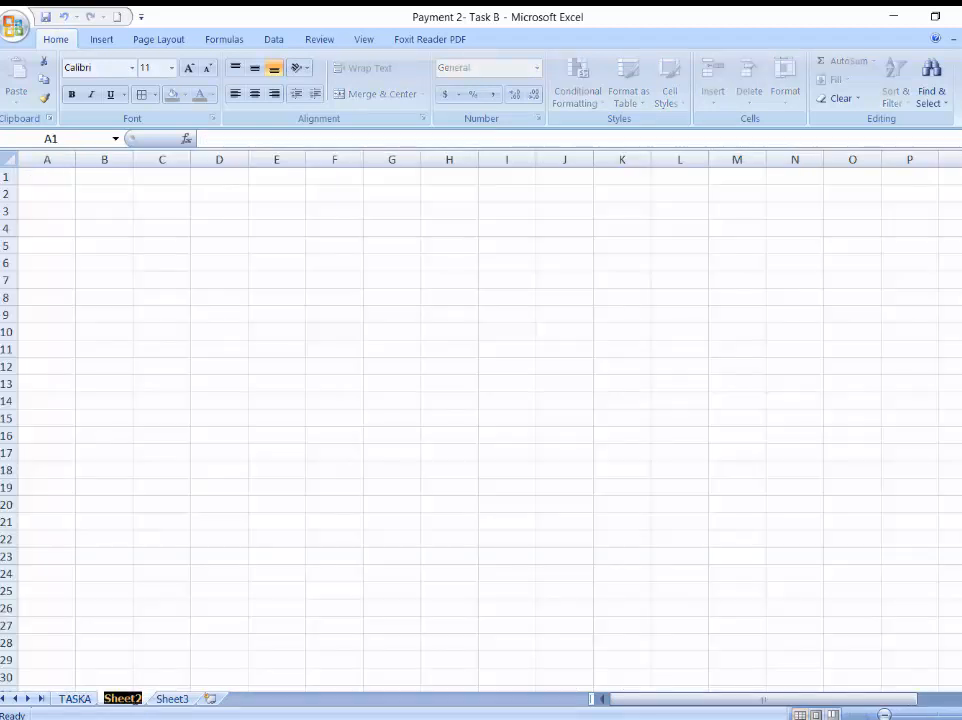
pyautogui.press('BackSpace')
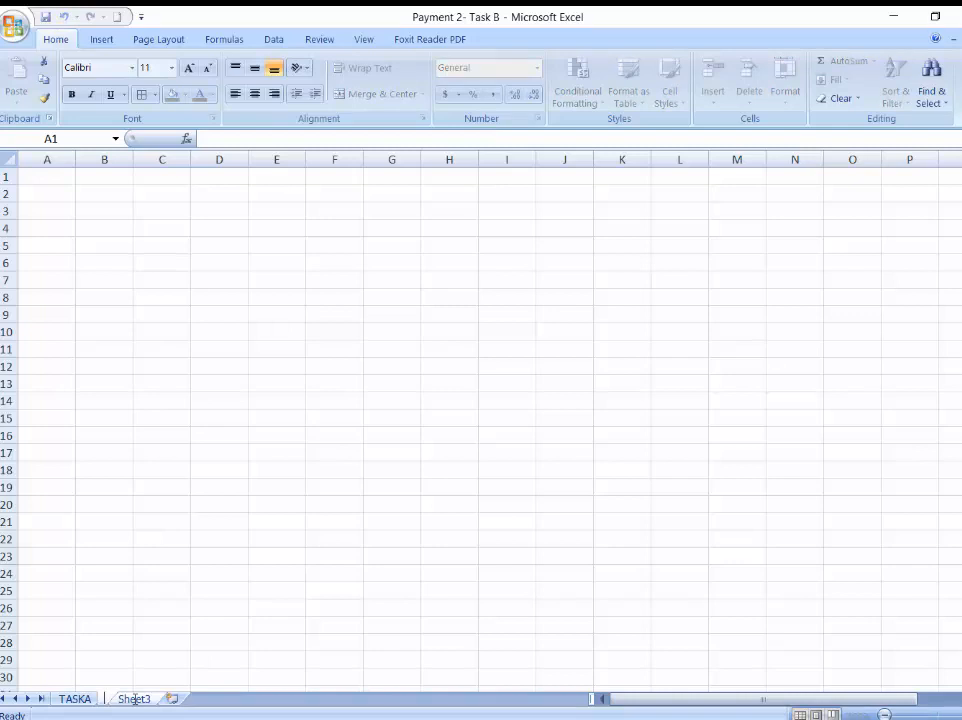
pyautogui.write('EXTRA')
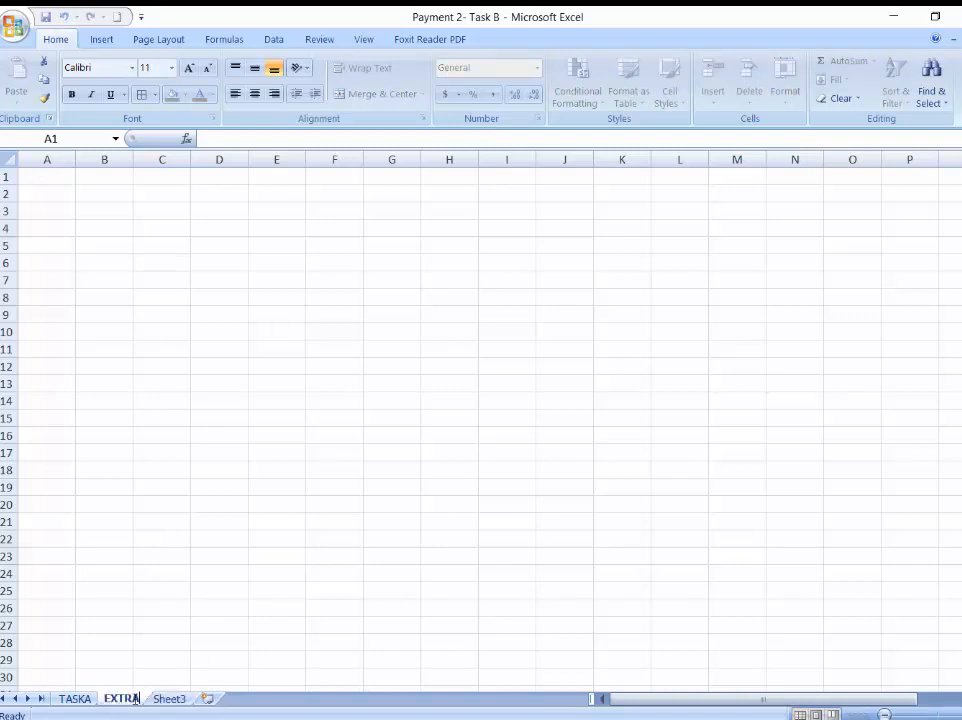
pyautogui.write('CTED DATA')
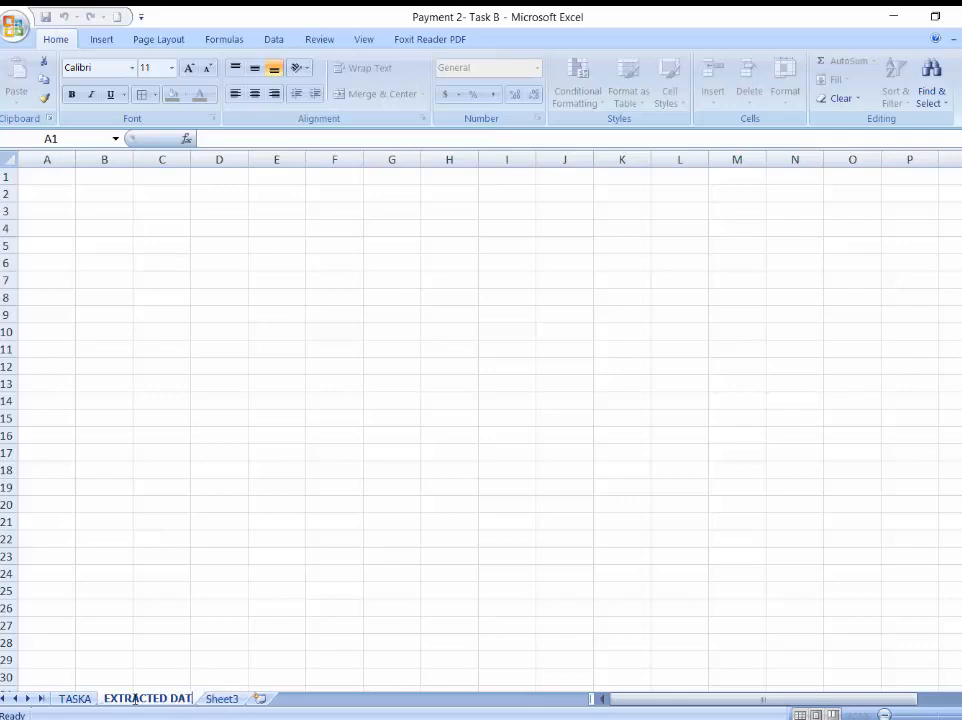
pyautogui.press('Return')
pyautogui.click(206, 644)
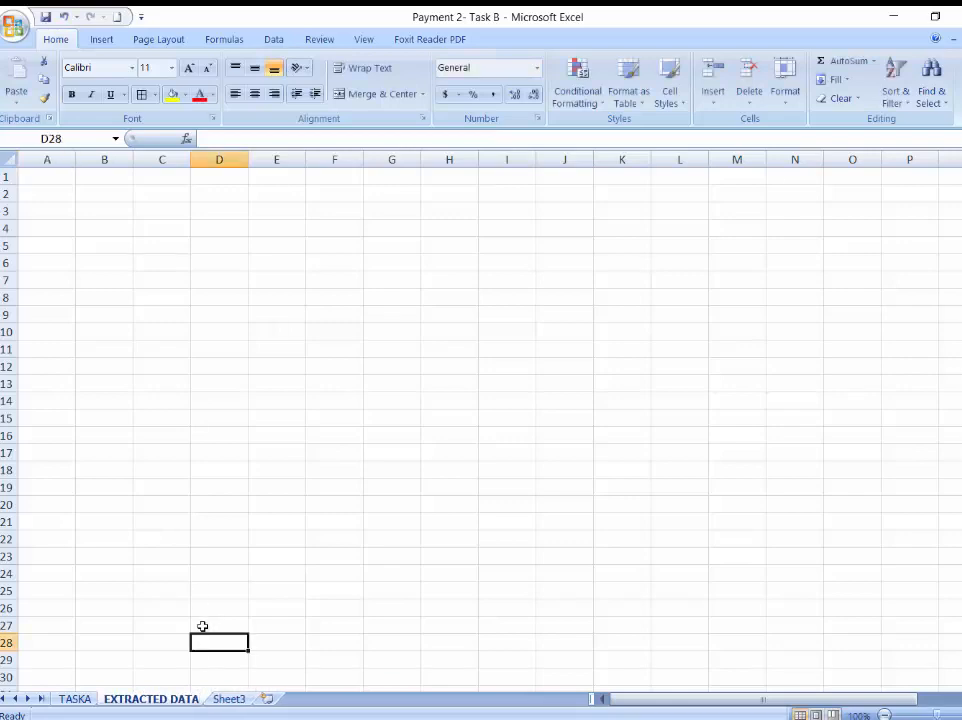
pyautogui.click(75, 699)
pyautogui.scroll(3, 158, 567)
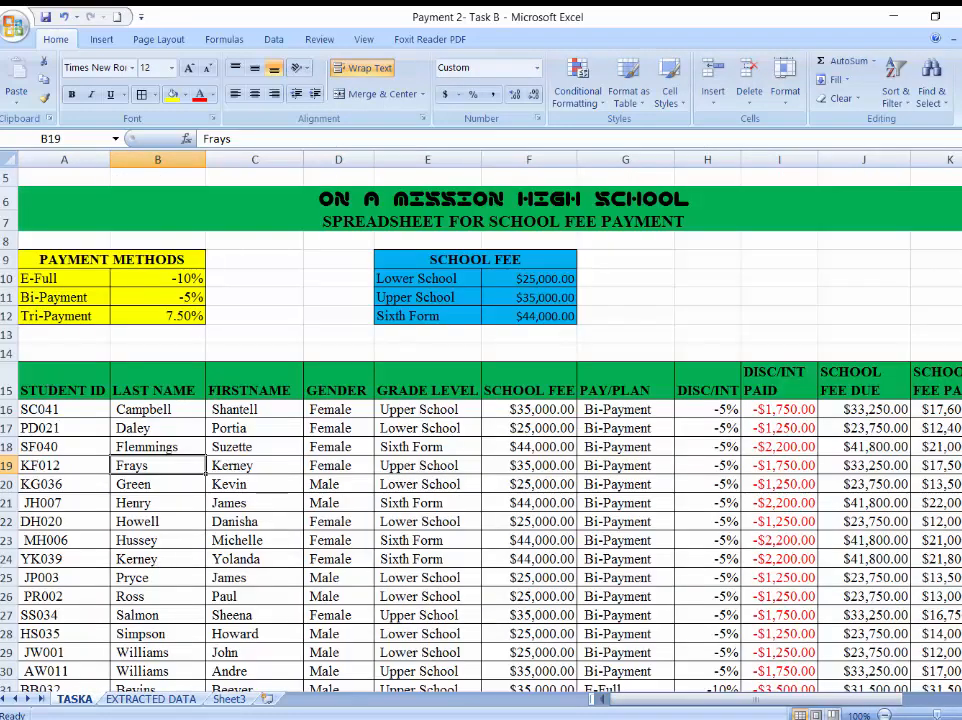
pyautogui.click(175, 700)
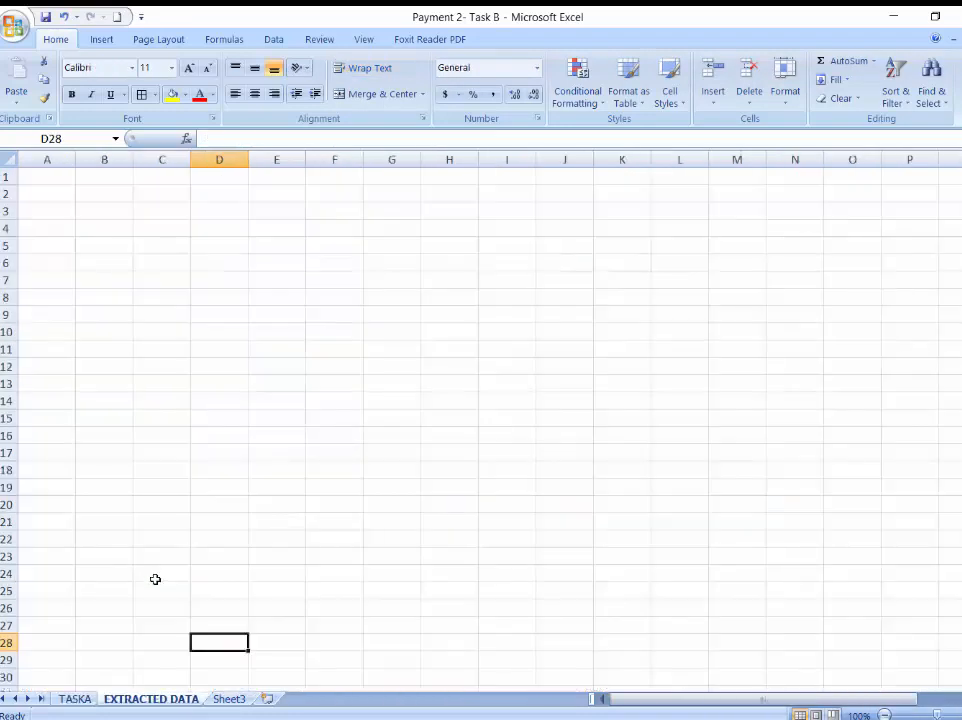
pyautogui.click(47, 177)
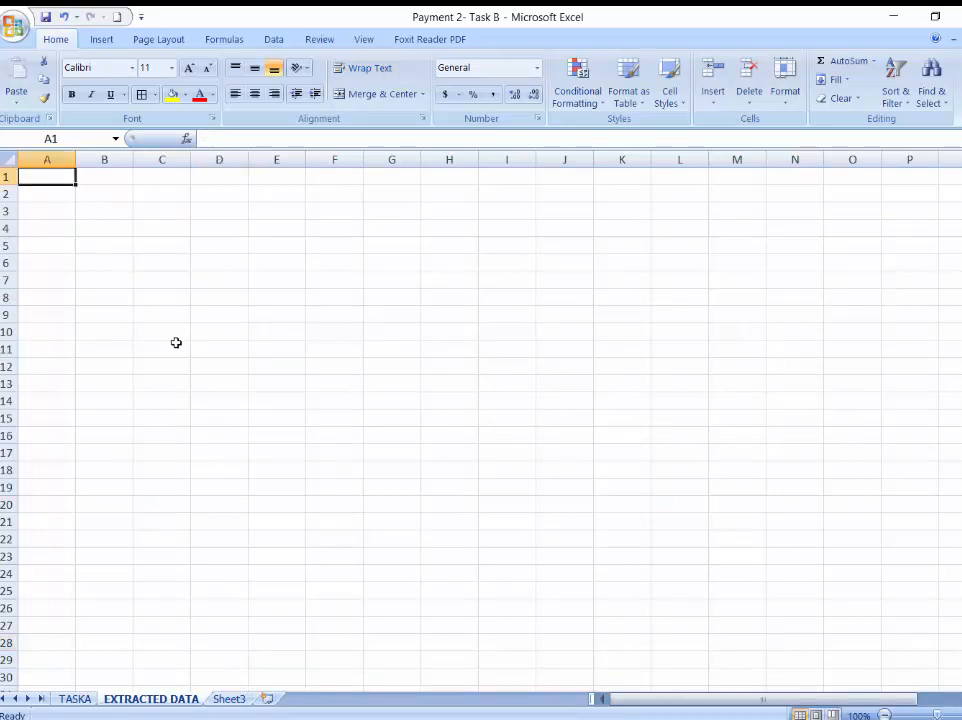
pyautogui.click(75, 699)
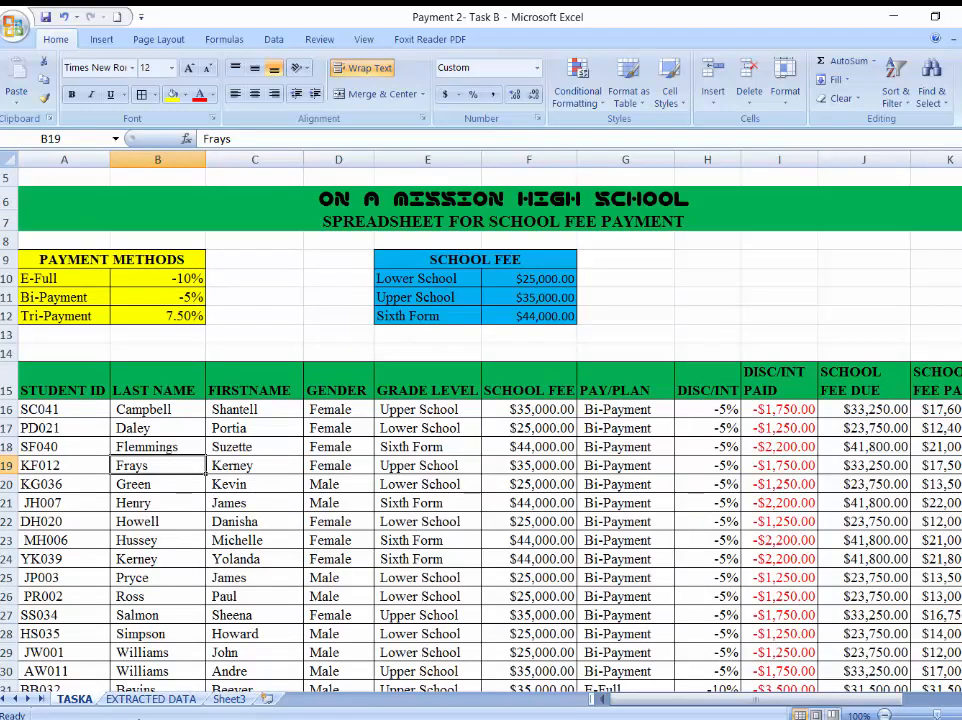
# Link cell A2 of the EXTRACTED DATA sheet to the STUDENT ID heading with =TASKA!A15.
pyautogui.click(151, 699)
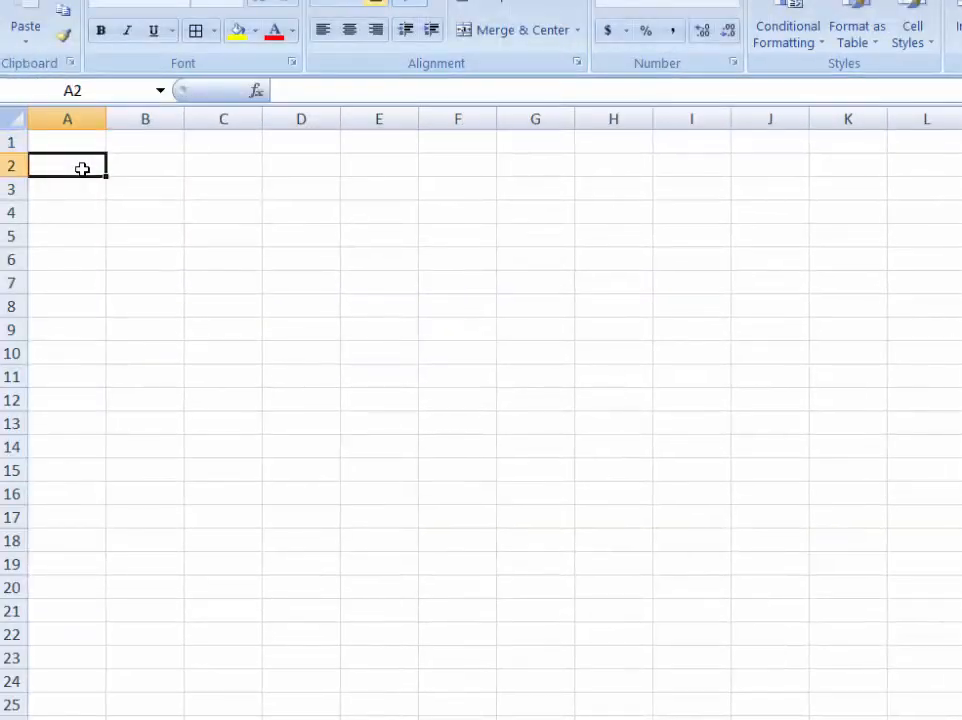
pyautogui.doubleClick(82, 169)
pyautogui.write('=')
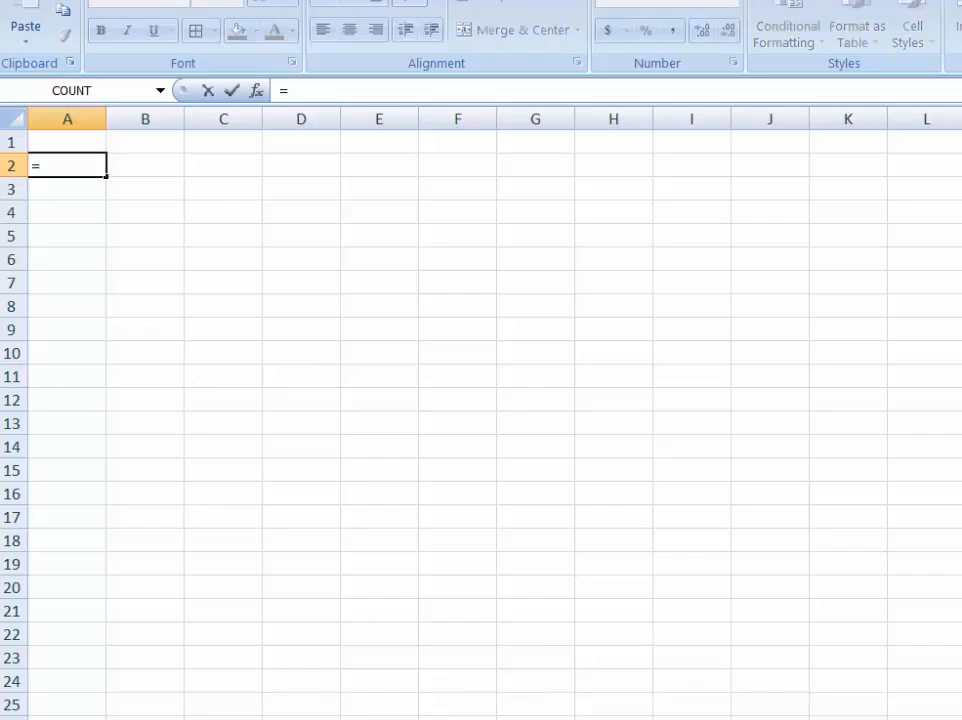
pyautogui.click(133, 718)
pyautogui.click(89, 437)
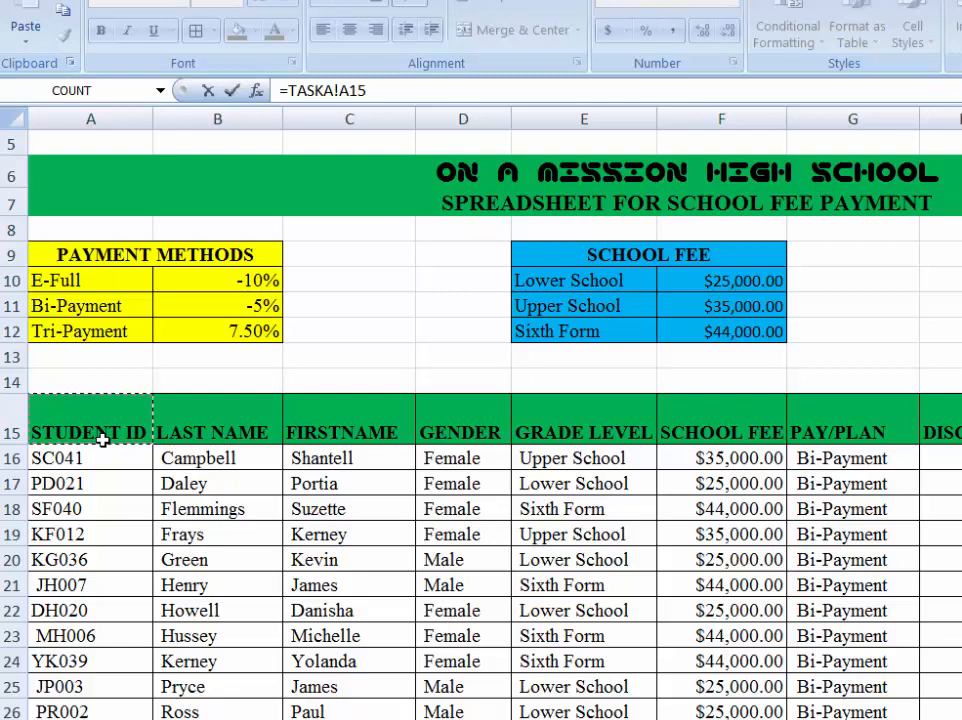
pyautogui.press('Return')
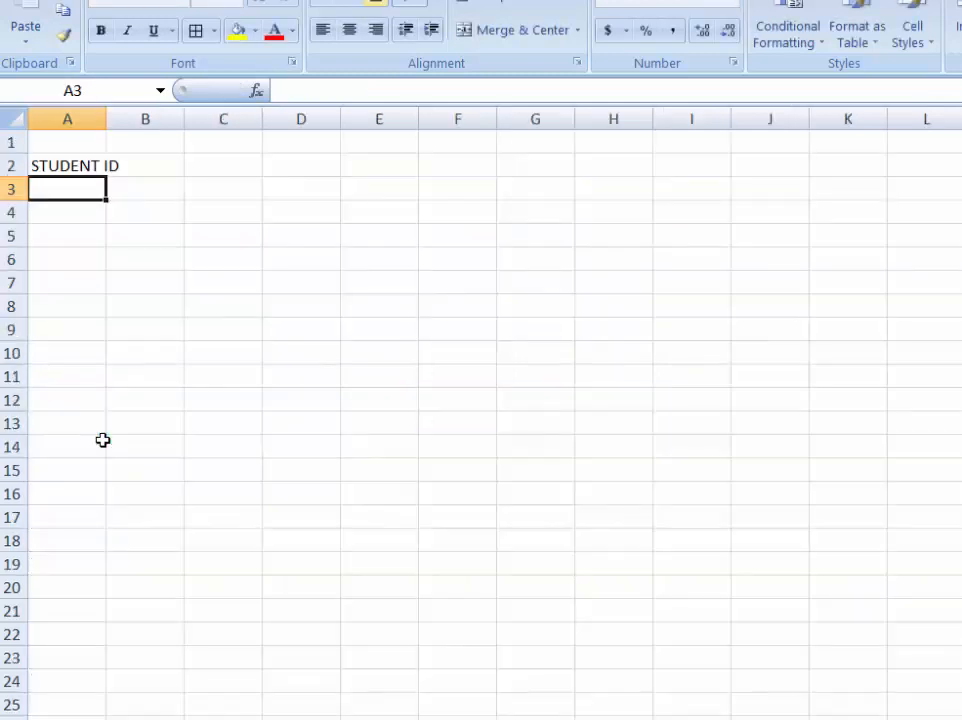
# Fill the linked formula from A2 across to column L and down to row 45.
pyautogui.click(73, 165)
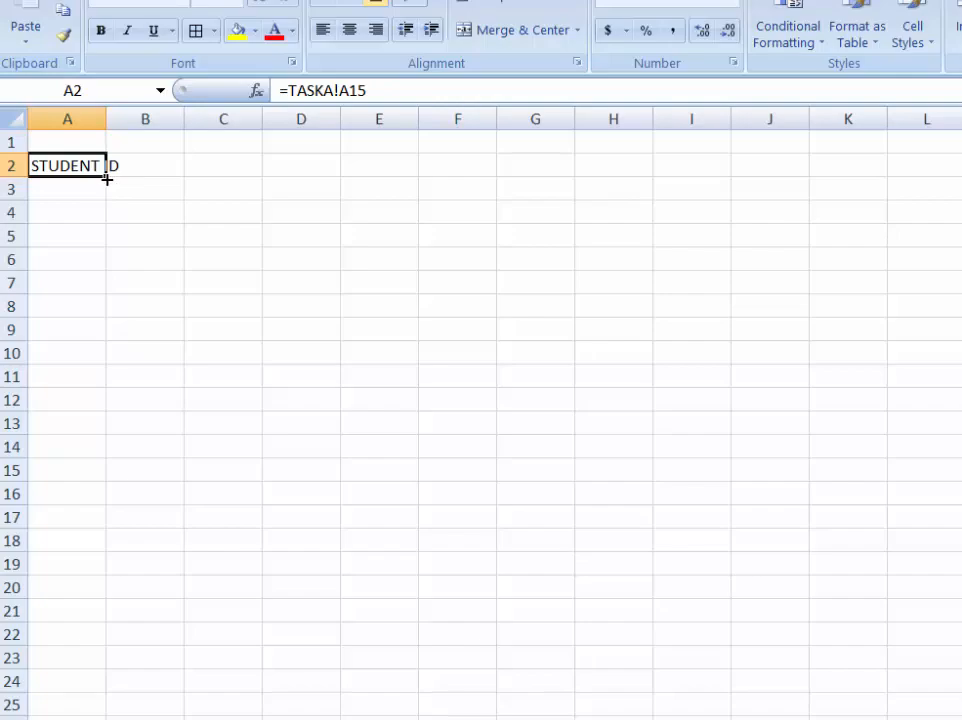
pyautogui.moveTo(244, 171); pyautogui.dragTo(961, 195)
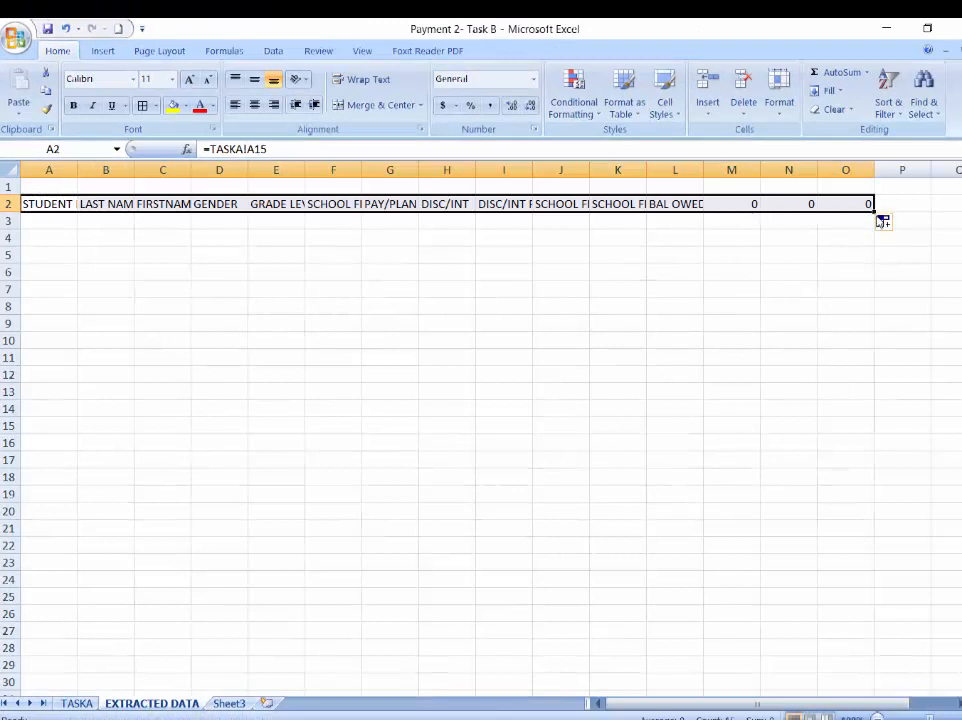
pyautogui.moveTo(876, 209); pyautogui.dragTo(703, 208)
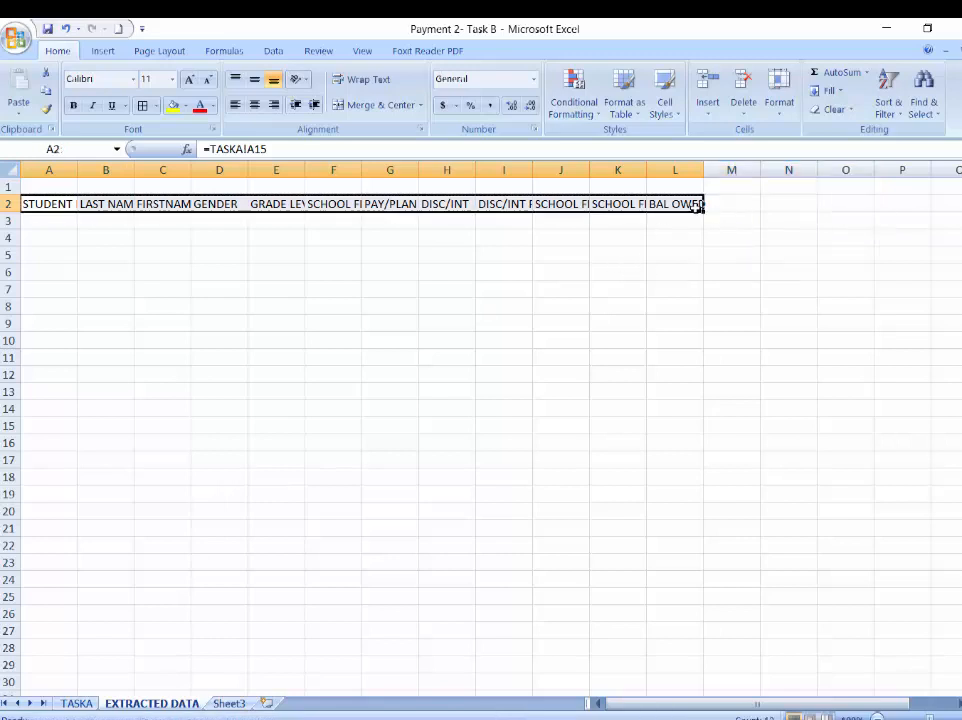
pyautogui.moveTo(705, 209); pyautogui.dragTo(704, 600)
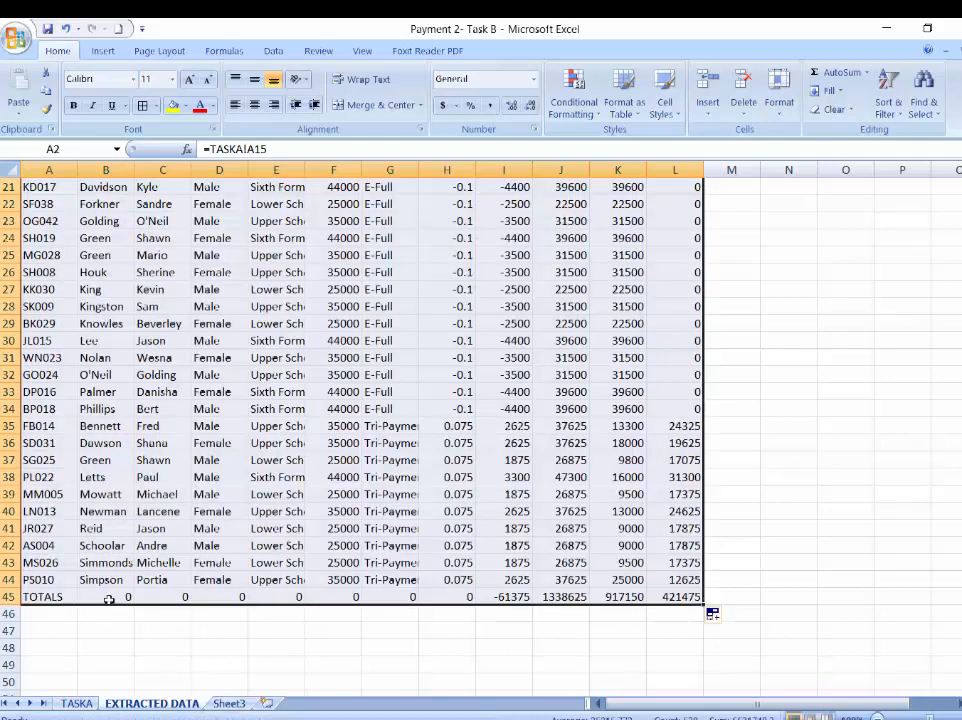
# Clear the zeros from B45:H45 in the TOTALS row of the EXTRACTED DATA sheet.
pyautogui.click(95, 599)
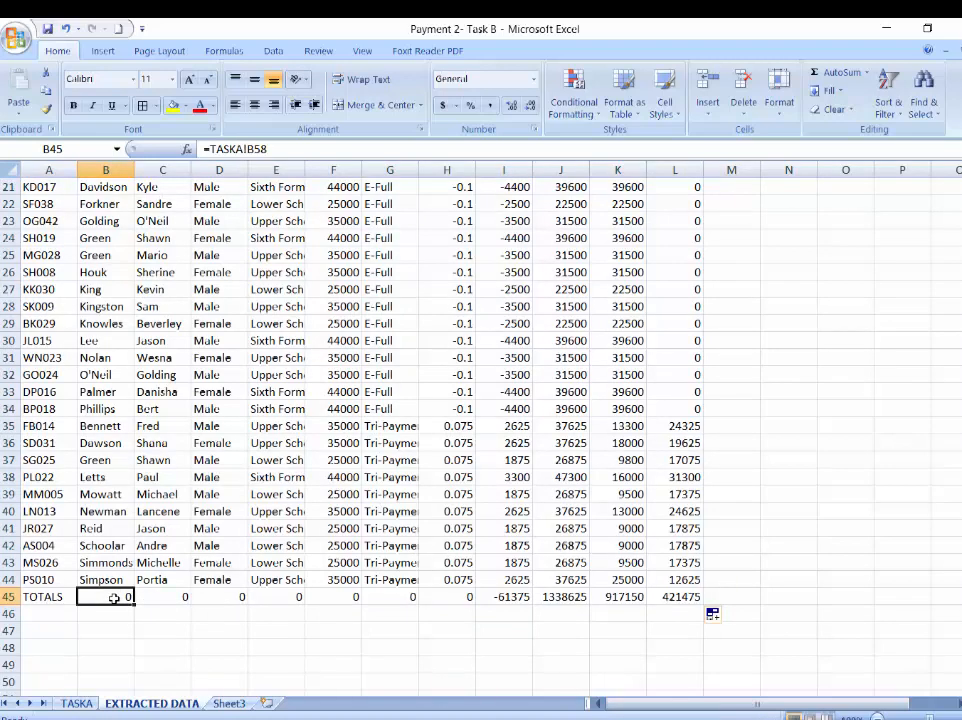
pyautogui.moveTo(112, 597); pyautogui.dragTo(466, 612)
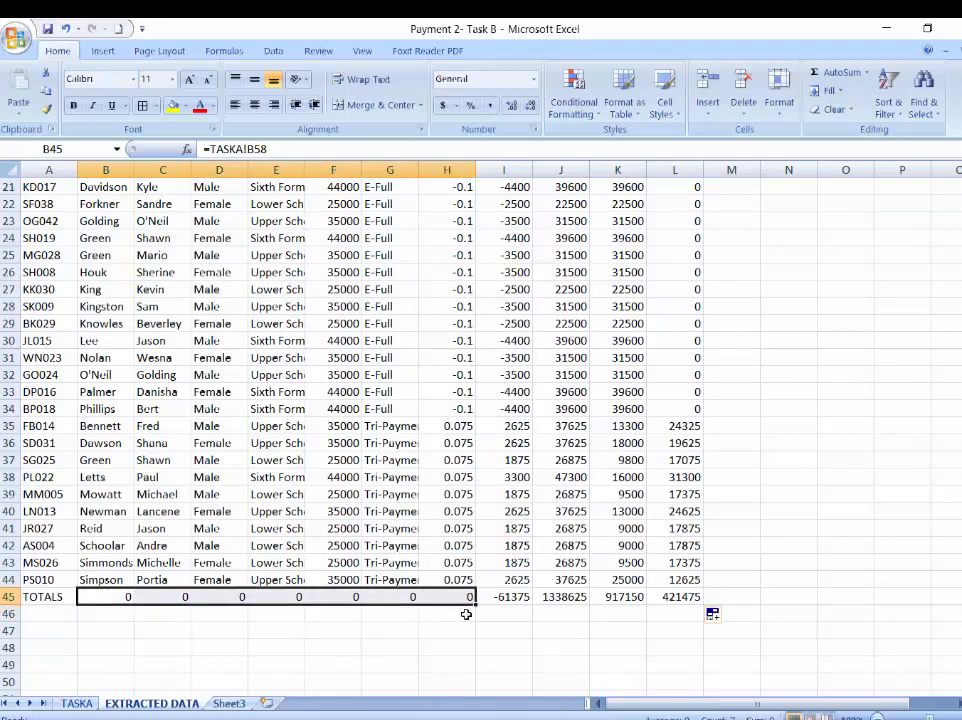
pyautogui.click(560, 580)
pyautogui.scroll(7, 552, 588)
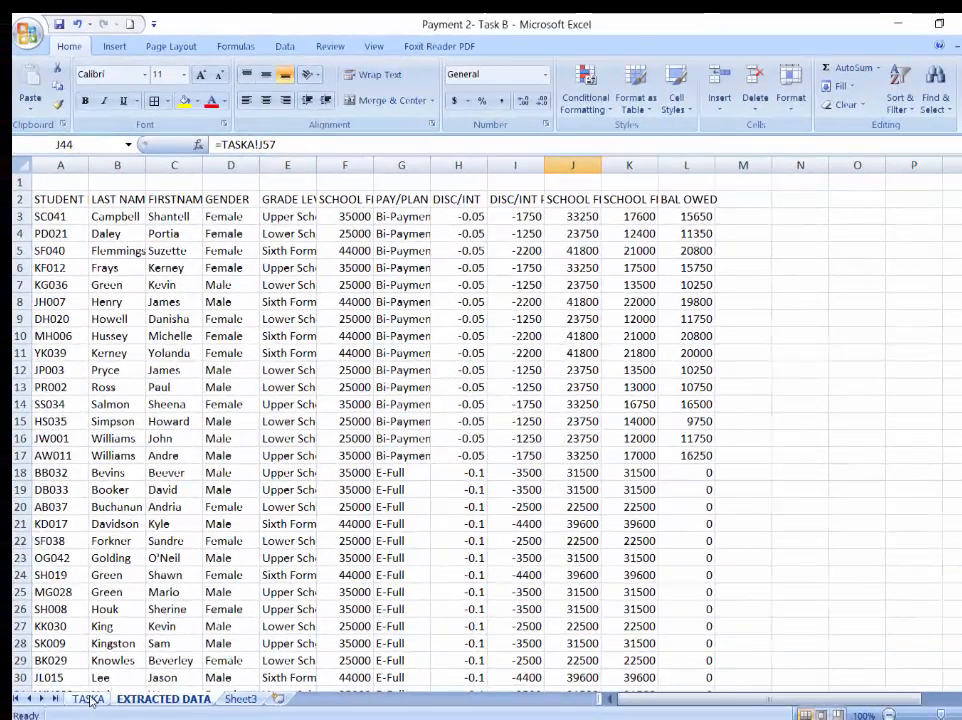
# Apply all borders to the linked table A2:L45 on the EXTRACTED DATA sheet.
pyautogui.click(85, 701)
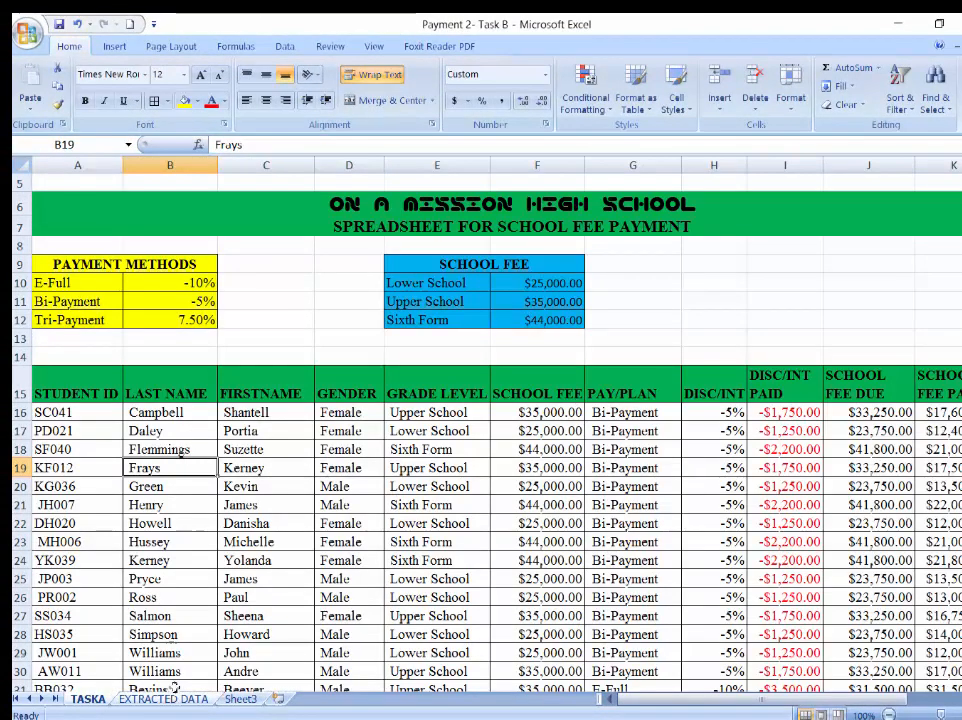
pyautogui.click(165, 699)
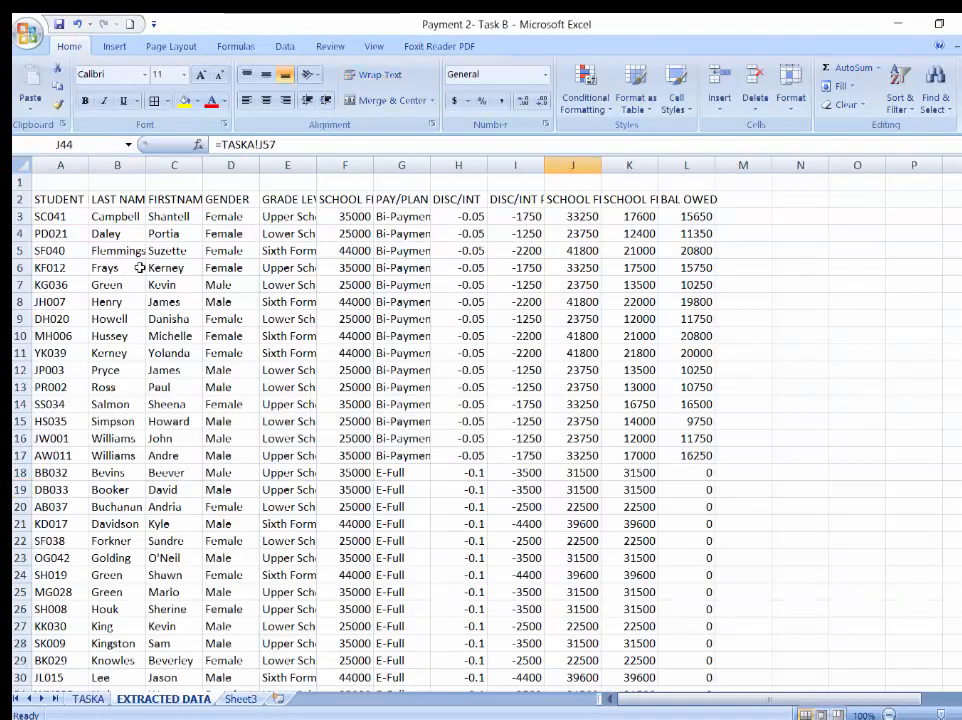
pyautogui.moveTo(50, 199); pyautogui.dragTo(716, 690)
pyautogui.click(154, 101)
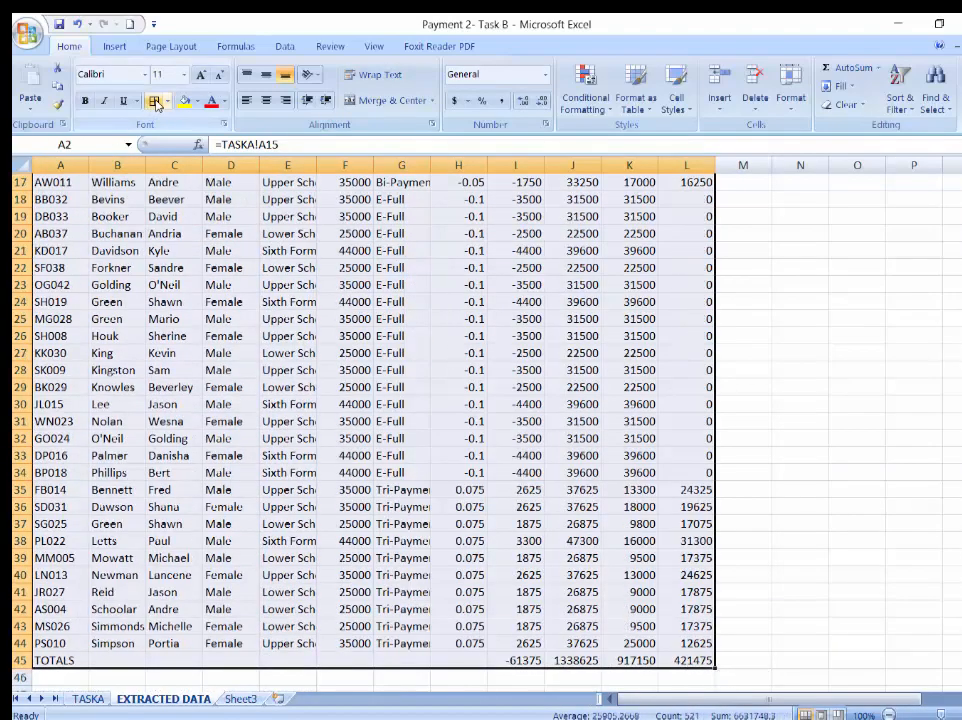
pyautogui.scroll(5, 228, 310)
pyautogui.click(270, 335)
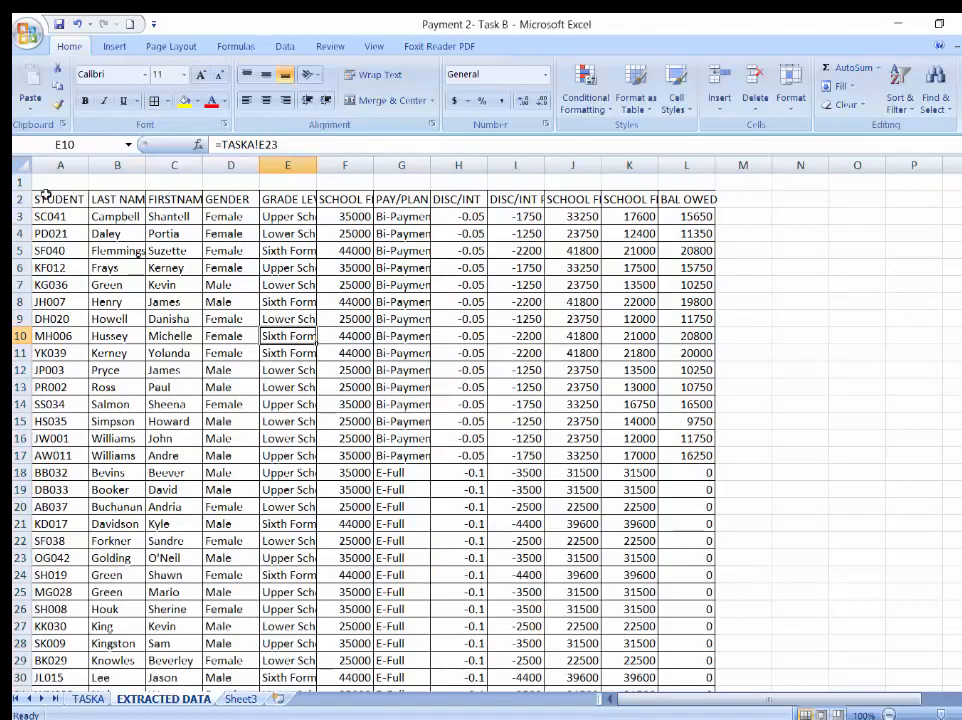
# Set columns A to L of the EXTRACTED DATA sheet to Times New Roman, size 12.
pyautogui.moveTo(55, 199); pyautogui.dragTo(712, 205)
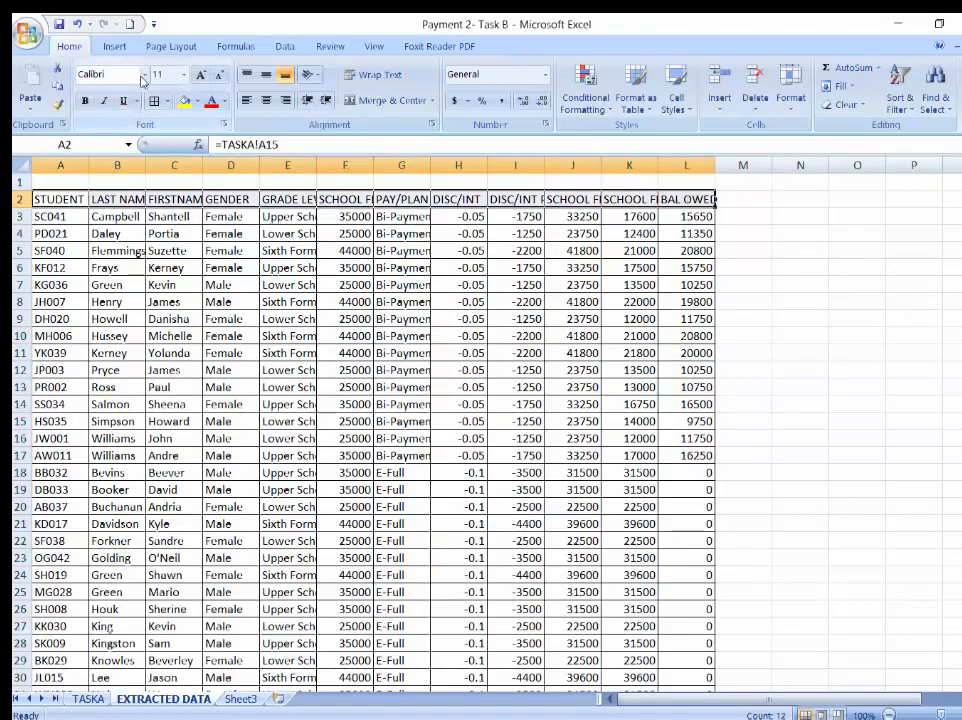
pyautogui.moveTo(60, 165); pyautogui.dragTo(690, 198)
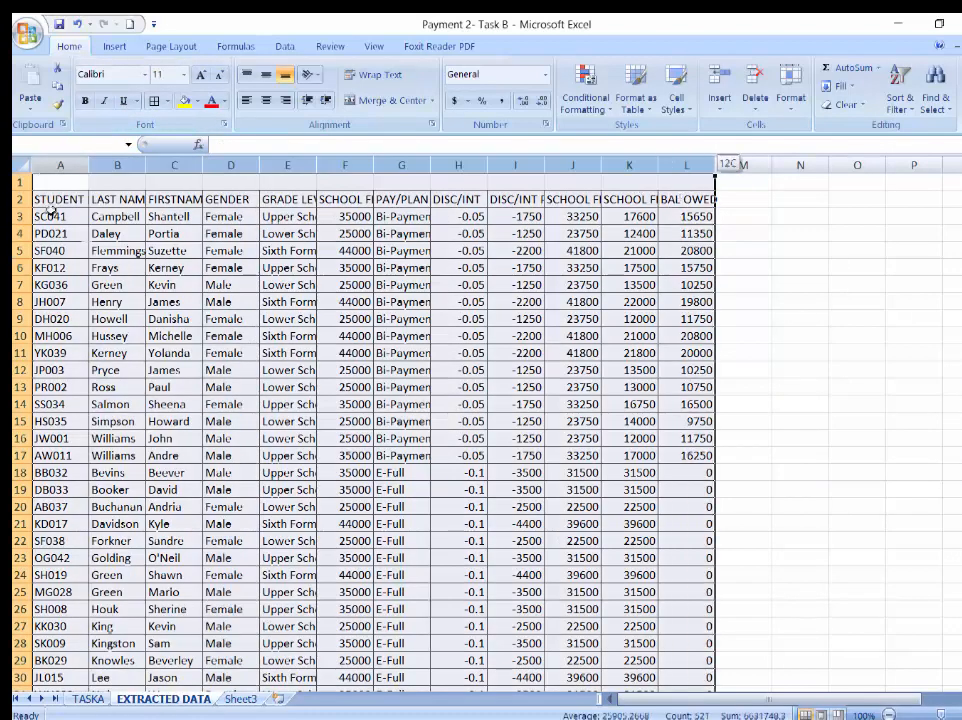
pyautogui.click(143, 78)
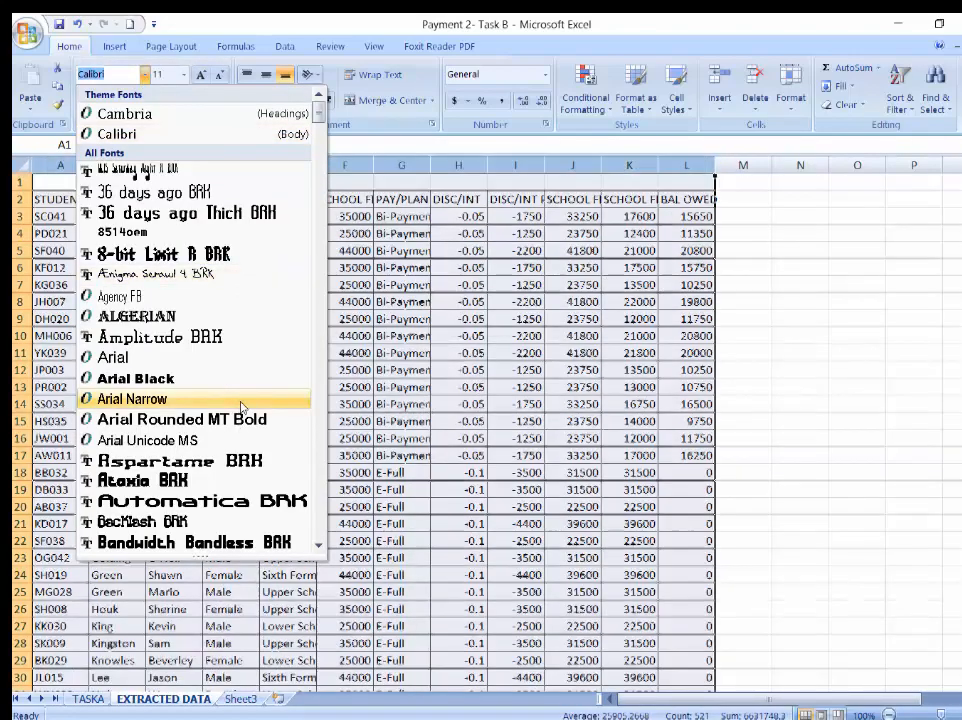
pyautogui.write('ti')
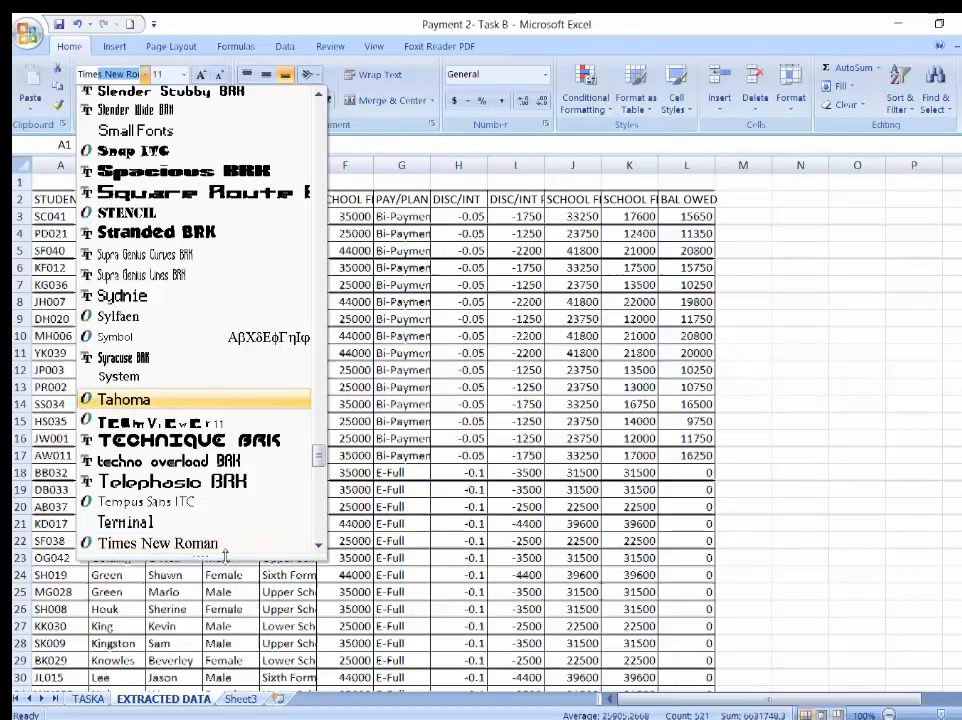
pyautogui.press('Return')
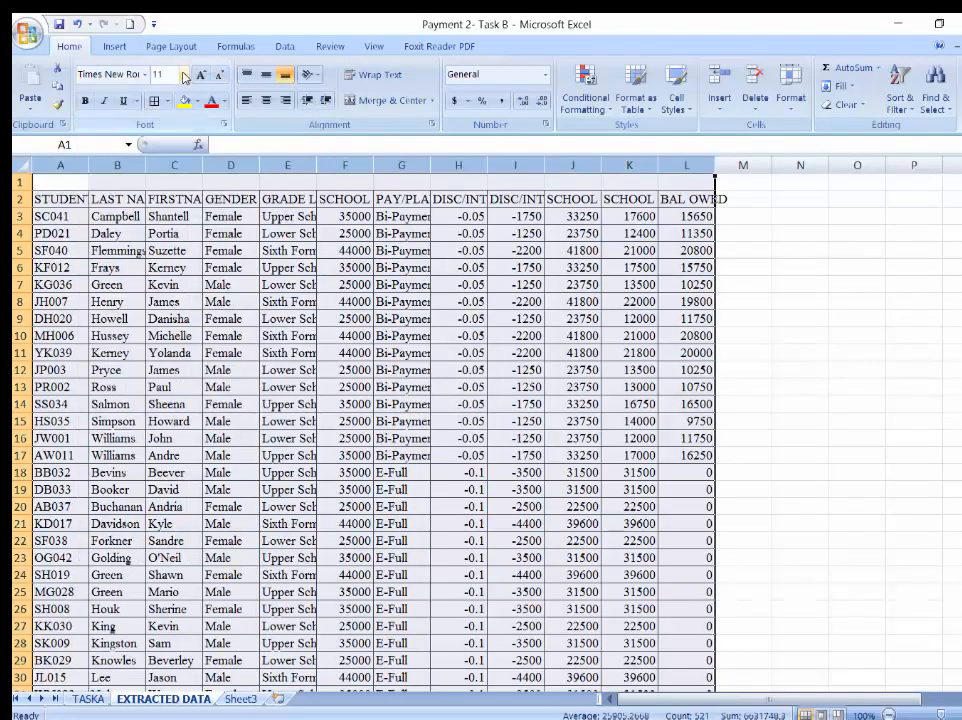
pyautogui.click(183, 74)
pyautogui.click(160, 154)
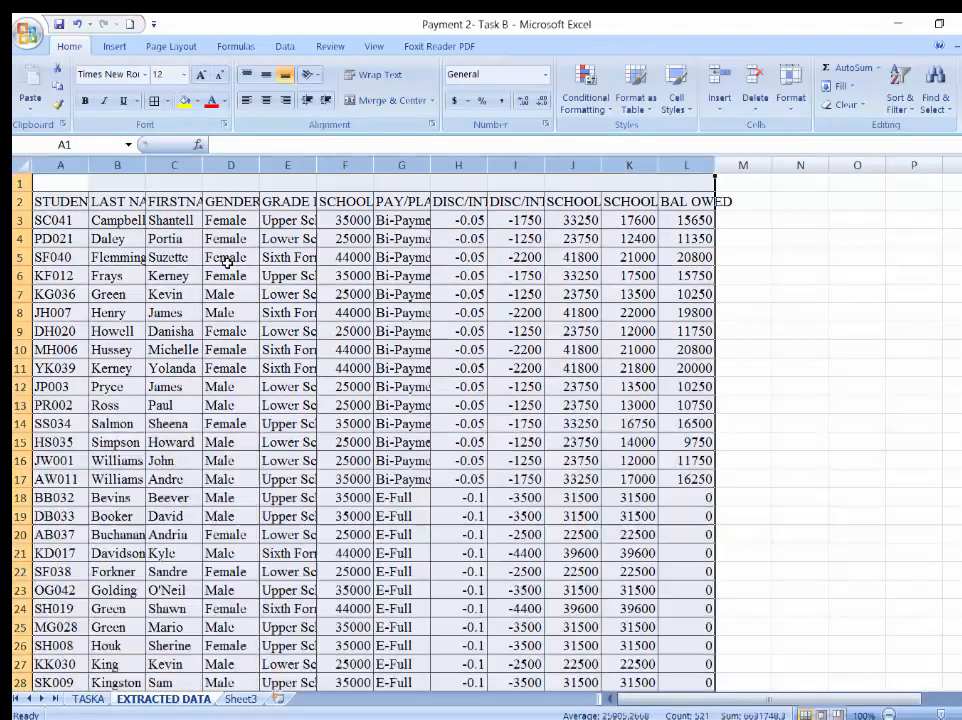
pyautogui.click(226, 257)
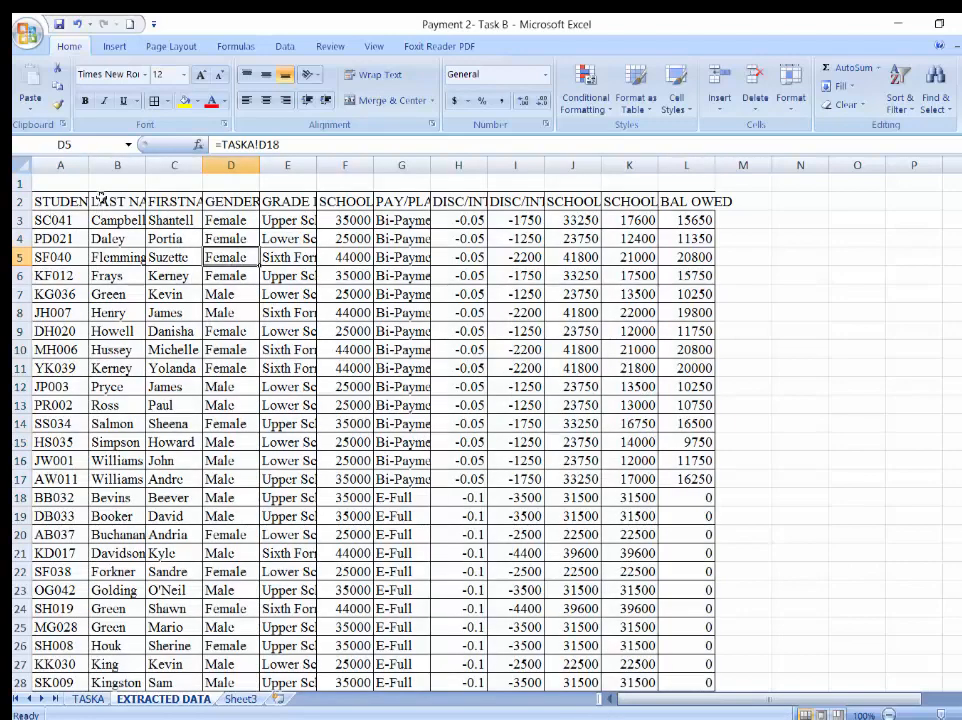
# Widen the STUDENT ID and LAST NAME columns and AutoFit the FIRSTNAME column to its heading.
pyautogui.moveTo(93, 165); pyautogui.dragTo(208, 167)
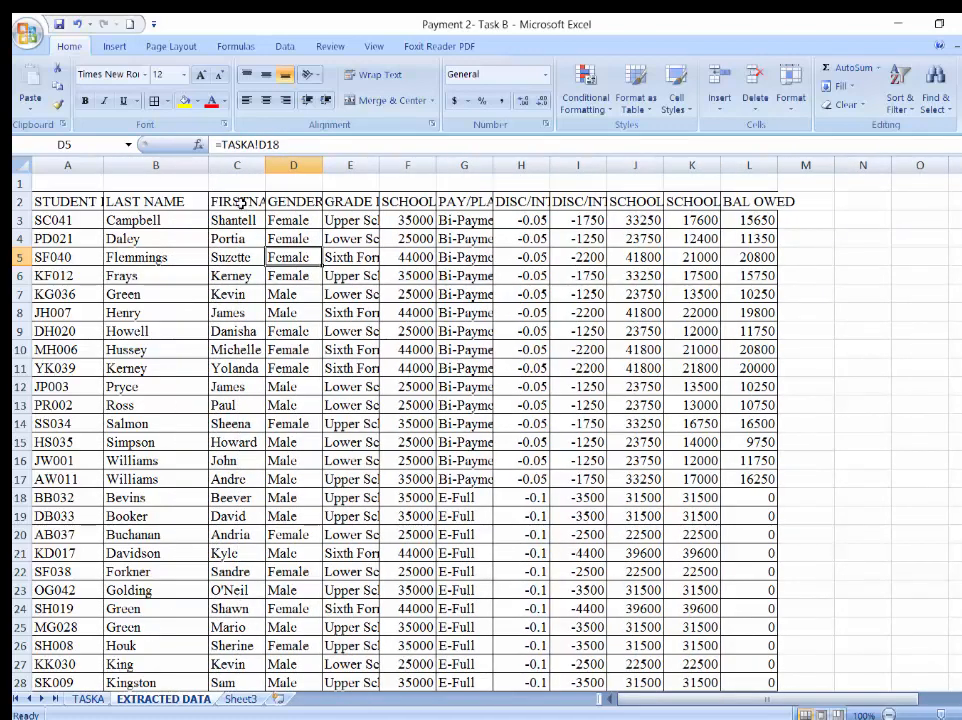
pyautogui.click(237, 201)
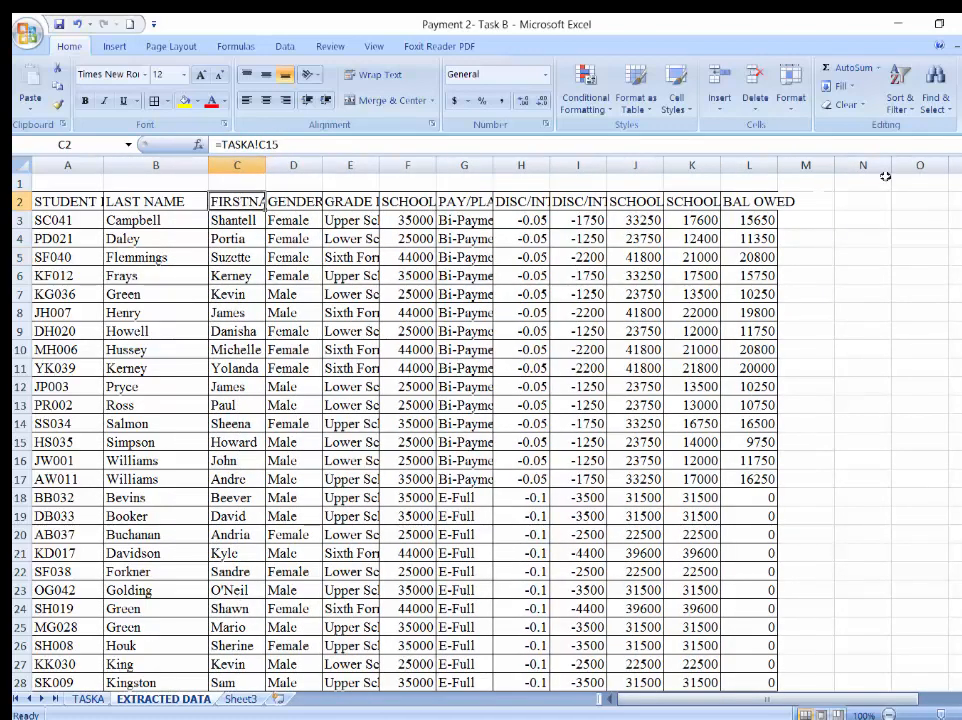
pyautogui.click(790, 100)
pyautogui.click(886, 207)
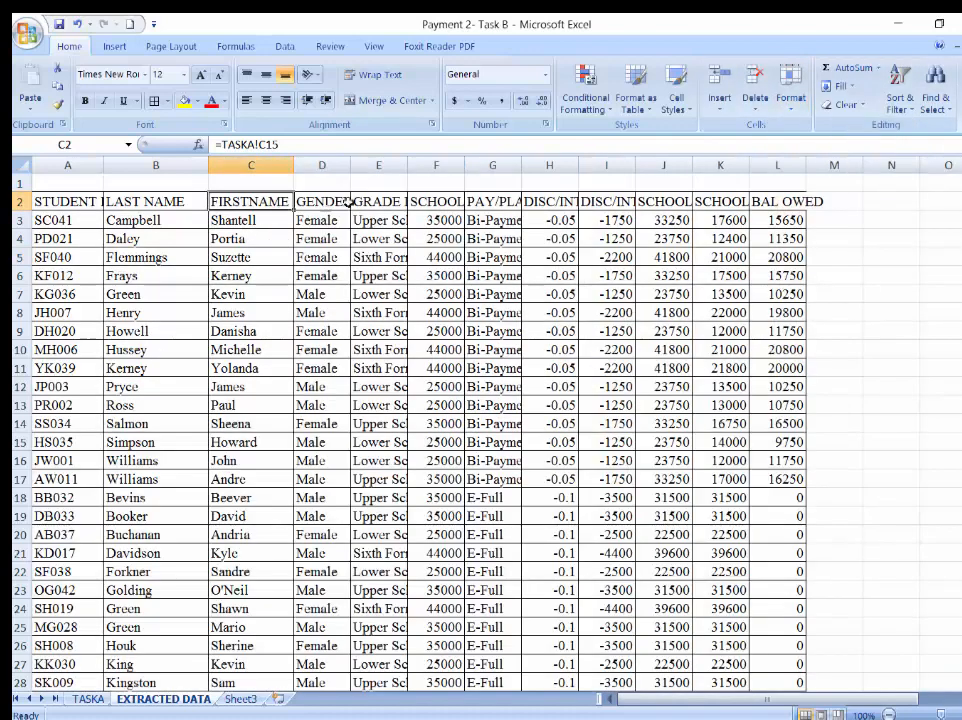
# AutoFit the widths of columns D to G, from GENDER to PAY/PLAN, to their headings in row 2.
pyautogui.moveTo(335, 201); pyautogui.dragTo(495, 203)
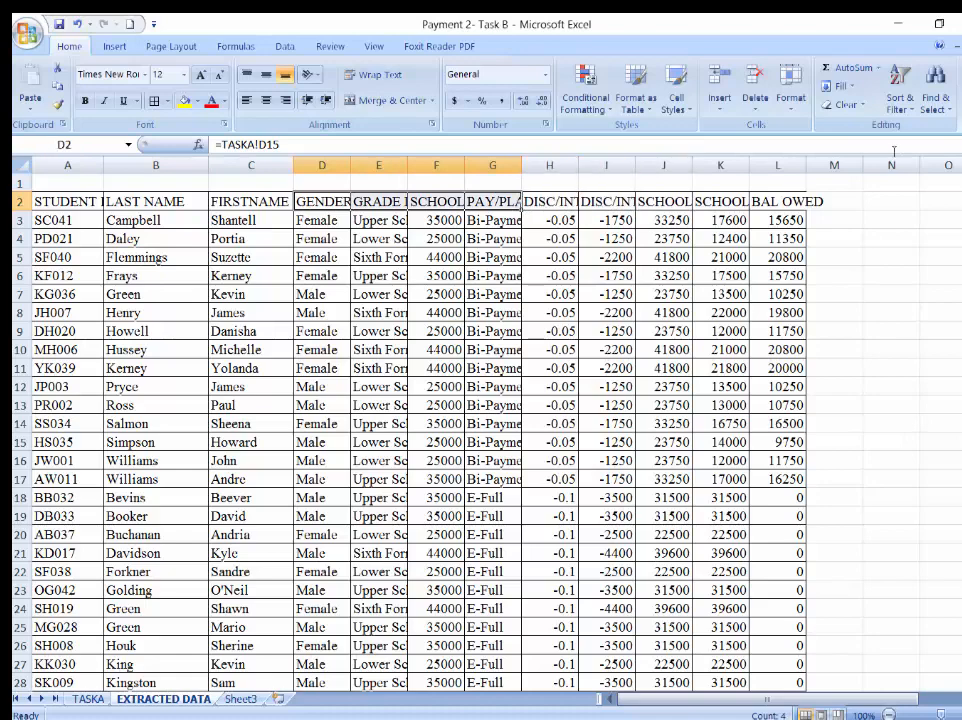
pyautogui.click(790, 88)
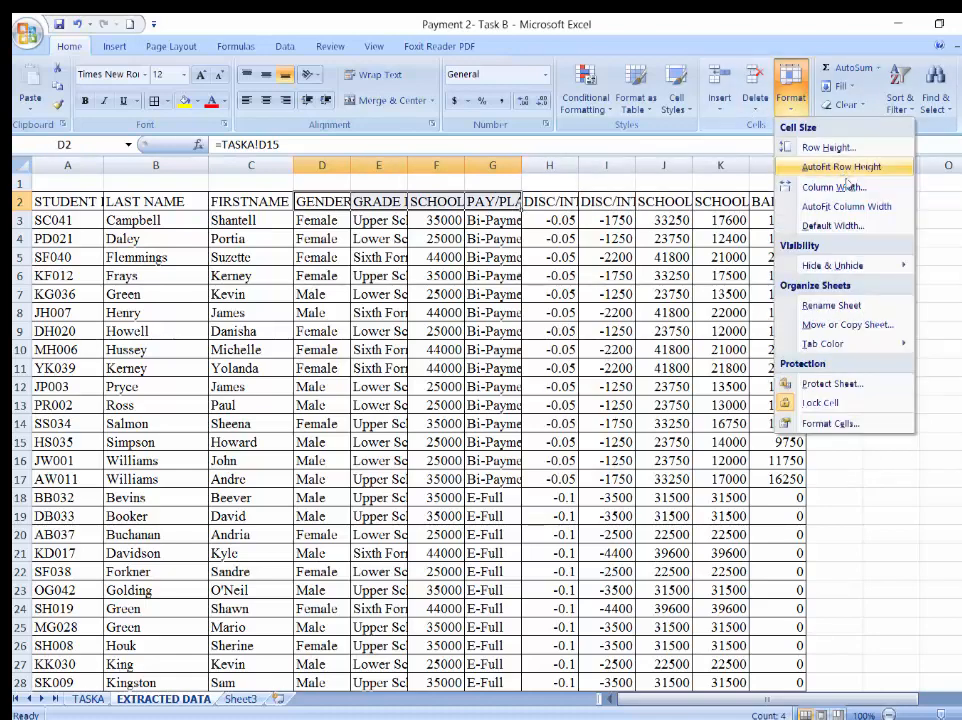
pyautogui.click(846, 207)
pyautogui.click(649, 331)
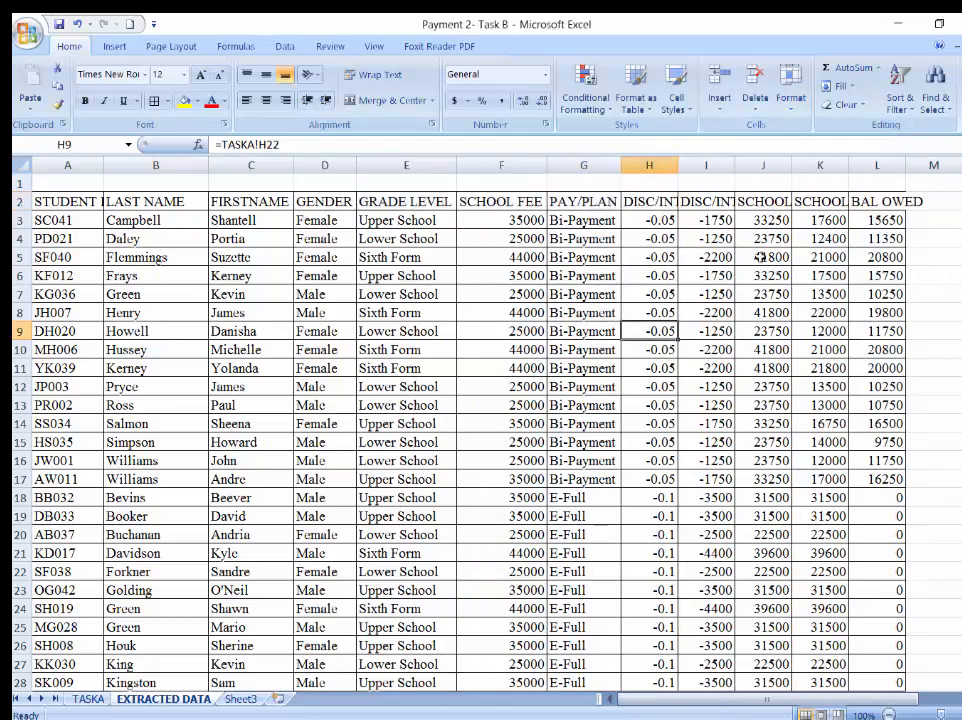
pyautogui.click(878, 201)
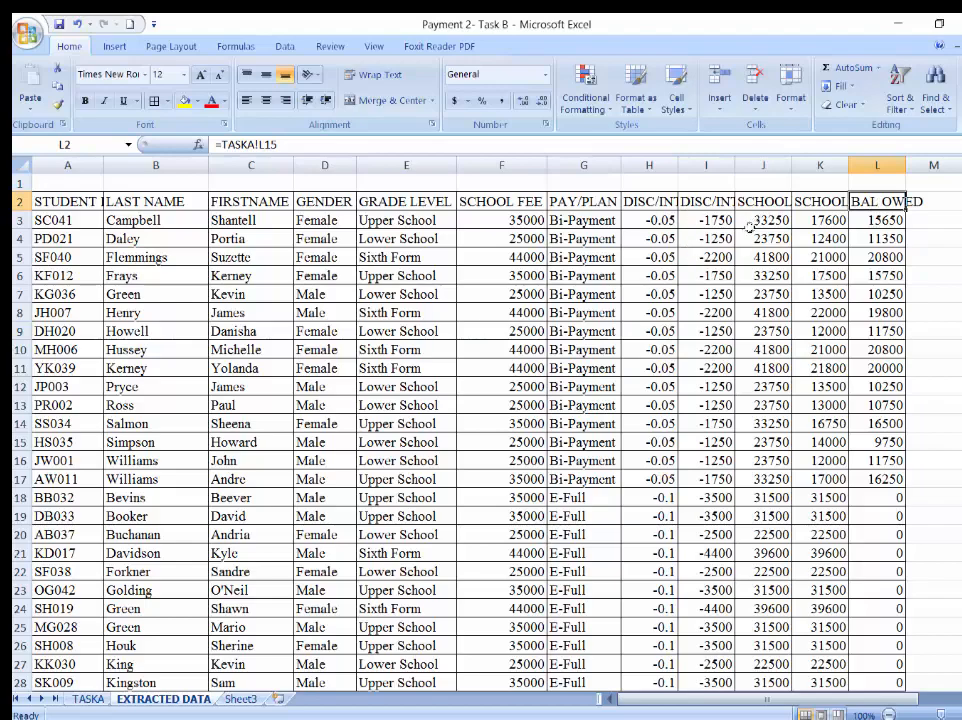
# Format I3:L45 as Currency with 2 decimal places, the $ symbol and negative numbers in red with a minus sign.
pyautogui.moveTo(705, 219); pyautogui.dragTo(900, 648)
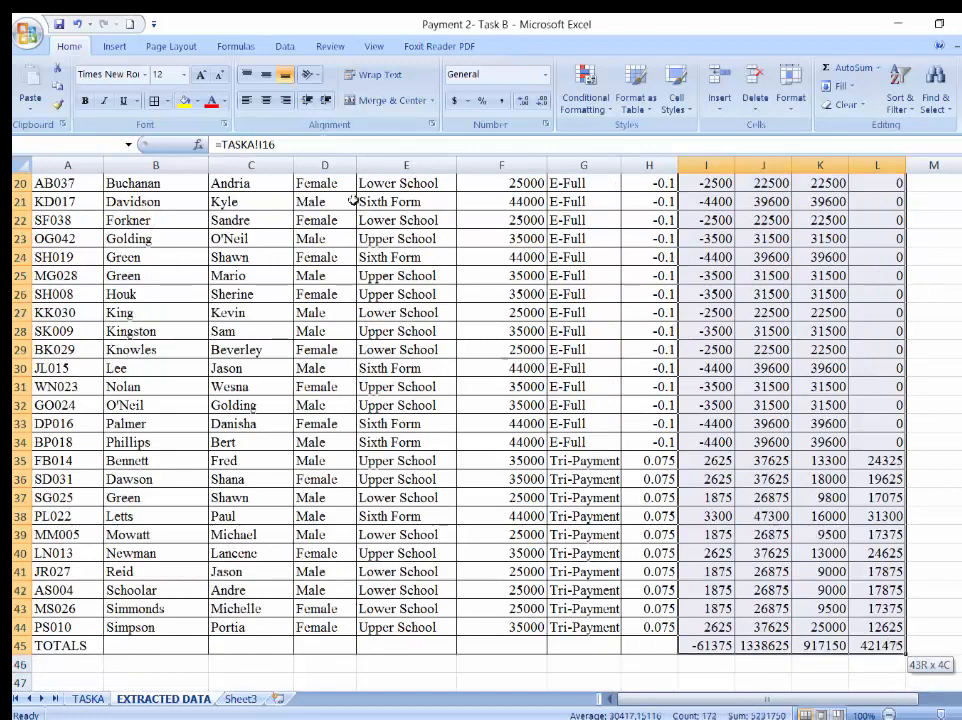
pyautogui.click(543, 76)
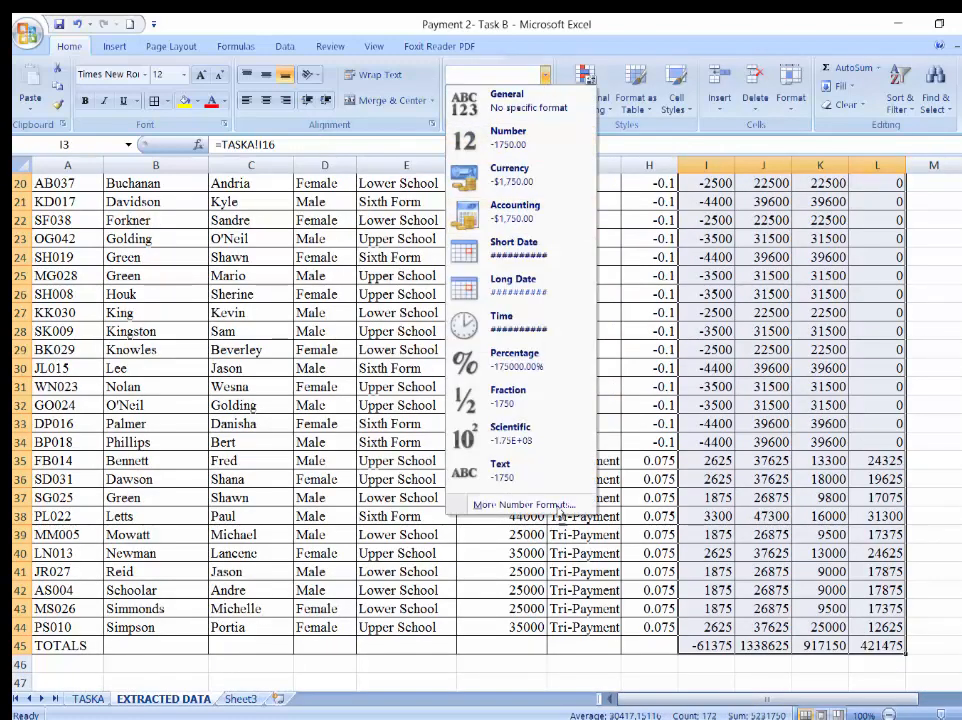
pyautogui.click(523, 504)
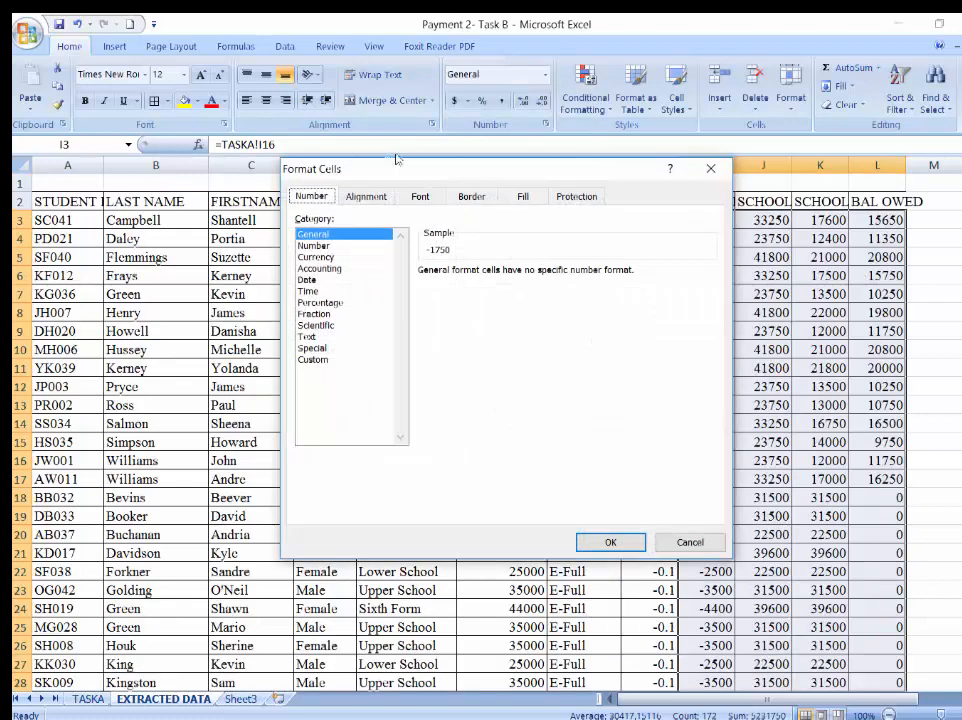
pyautogui.click(317, 257)
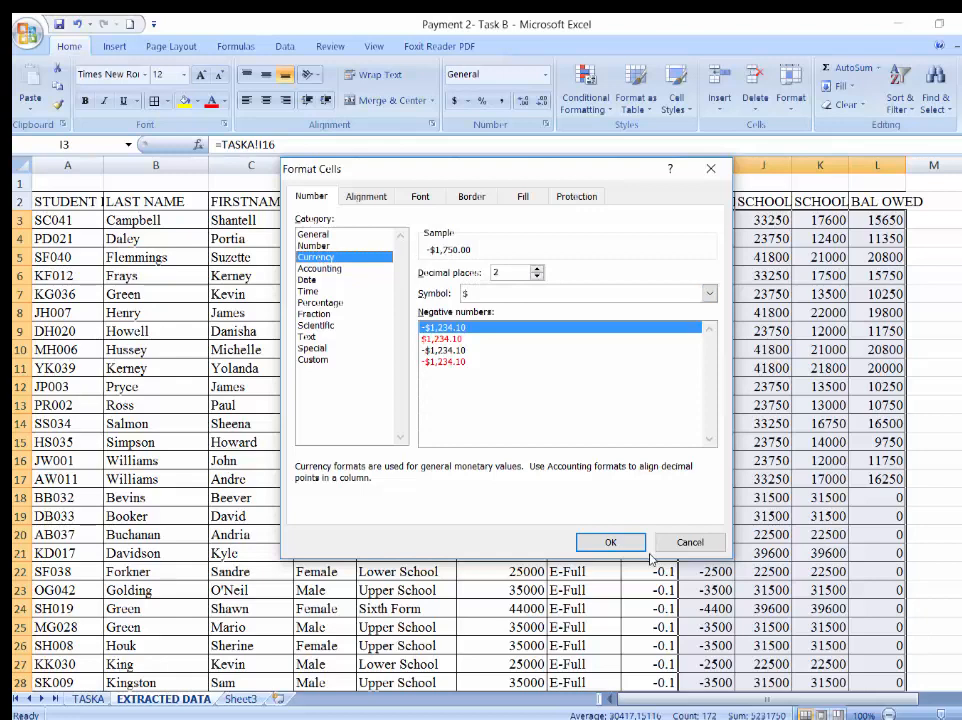
pyautogui.click(545, 361)
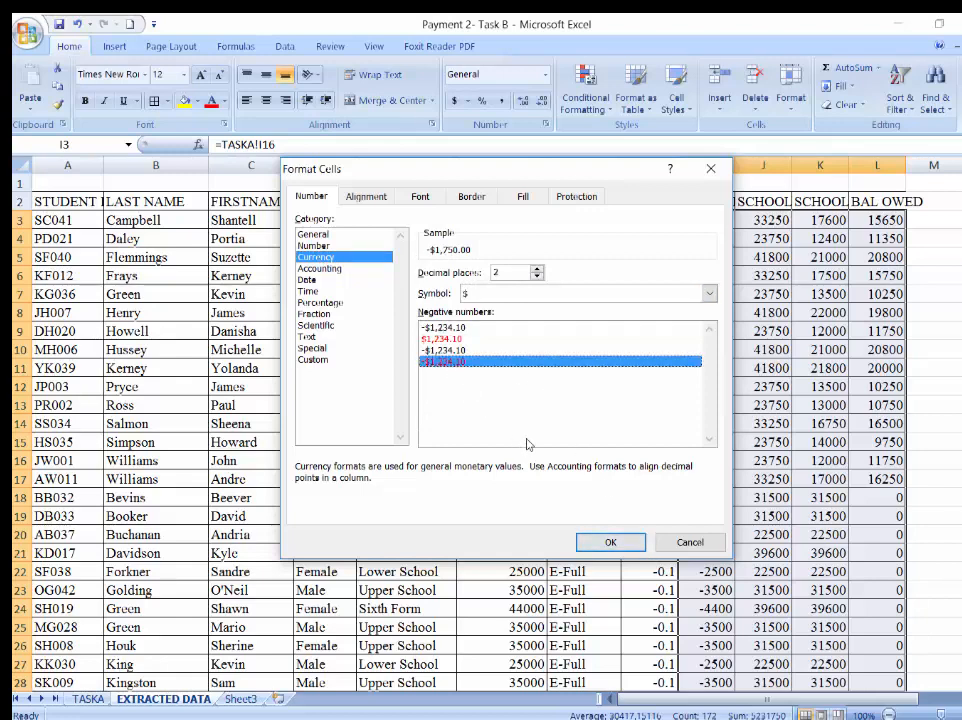
pyautogui.click(610, 542)
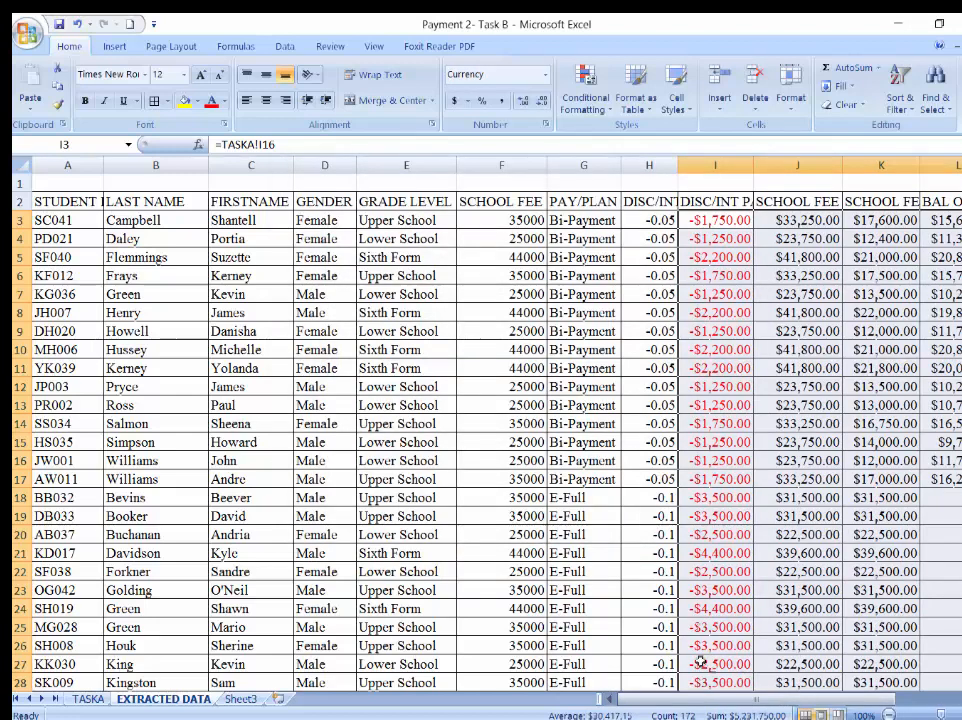
pyautogui.click(733, 500)
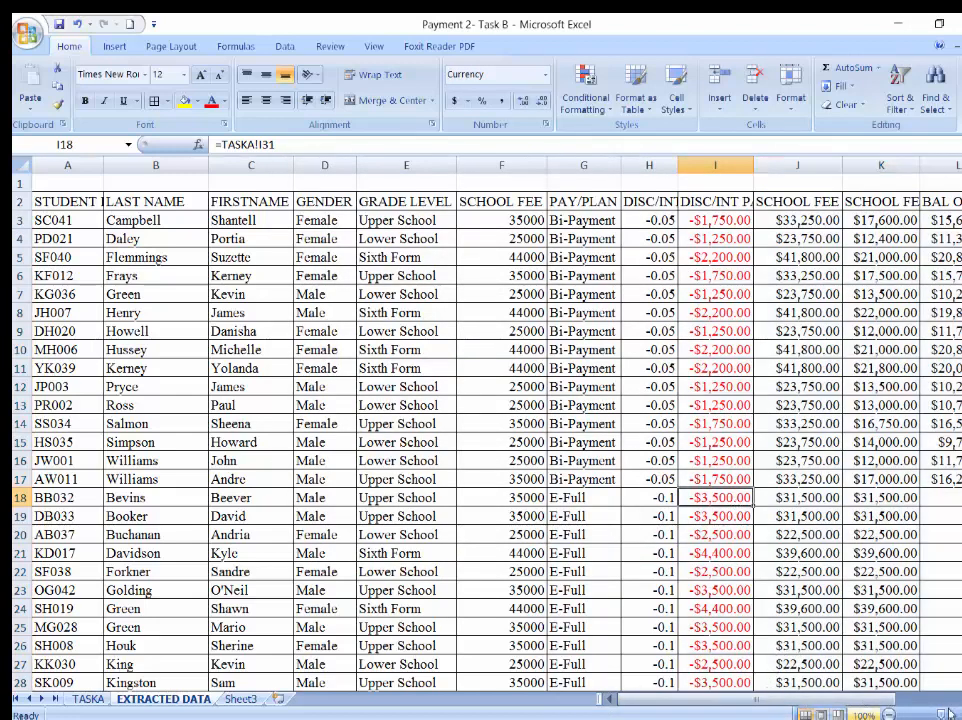
# Widen column A of the EXTRACTED DATA sheet so the full STUDENT ID heading fits.
pyautogui.hscroll(2, 733, 490)
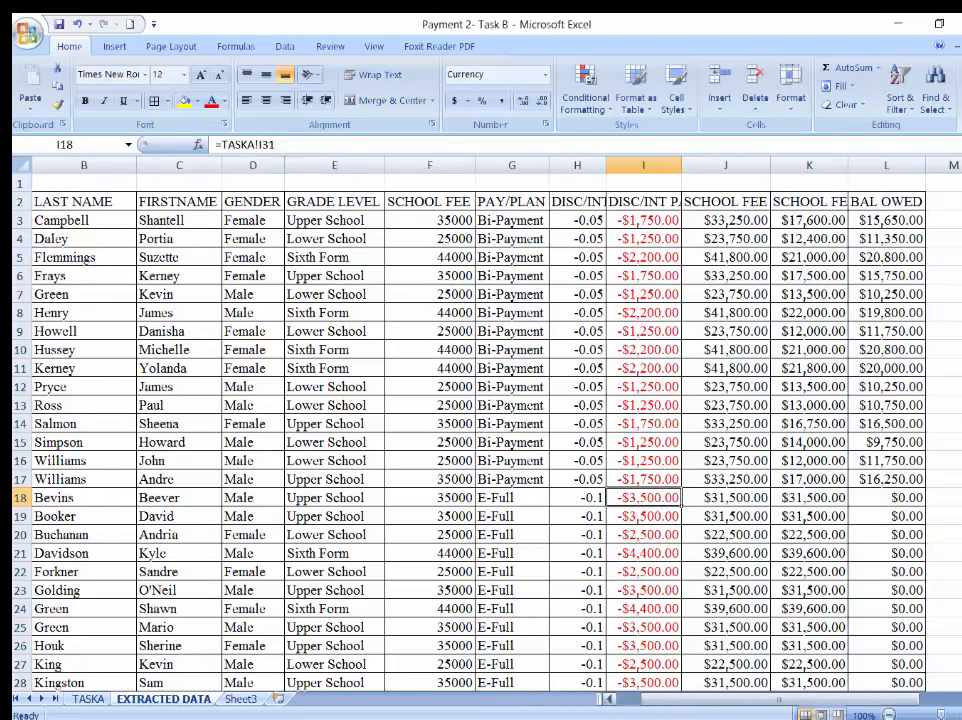
pyautogui.scroll(-10, 735, 500)
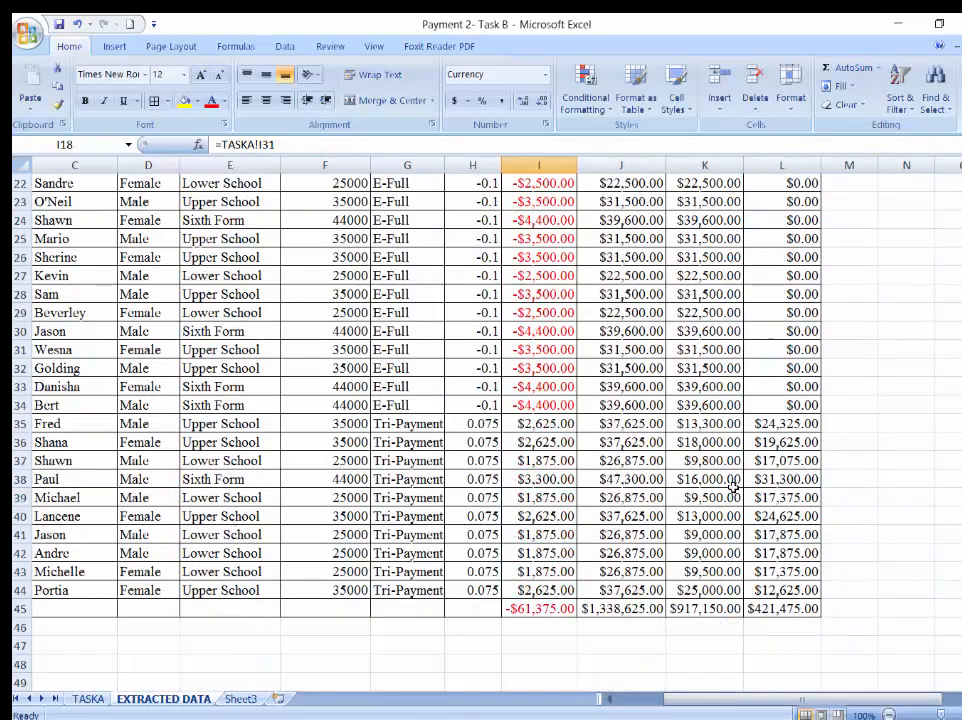
pyautogui.scroll(8, 880, 520)
pyautogui.scroll(-8, 617, 461)
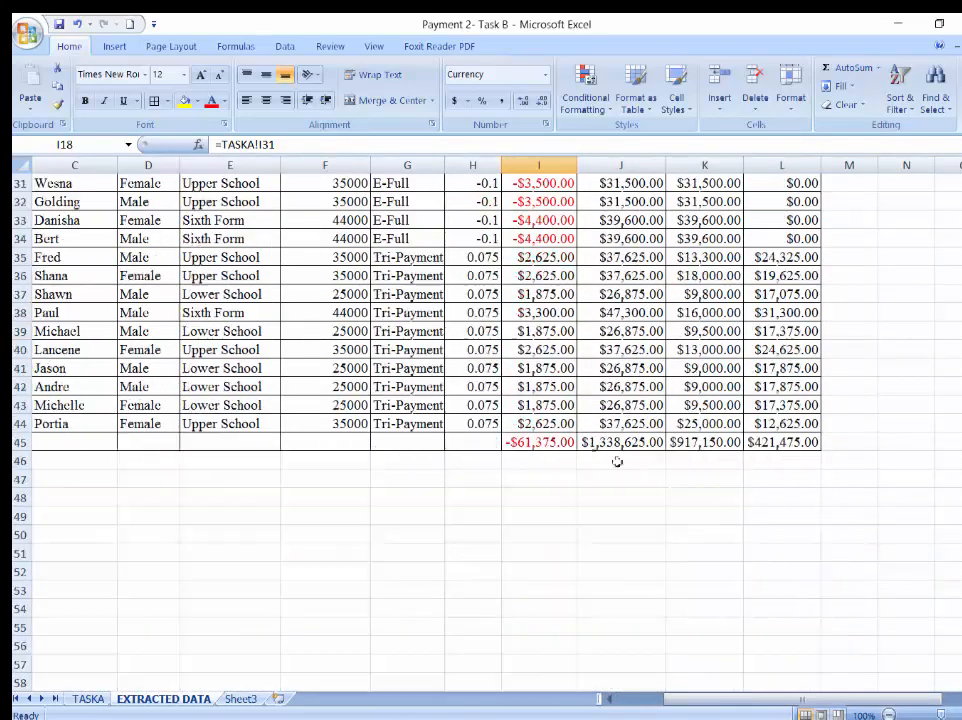
pyautogui.scroll(10, 740, 495)
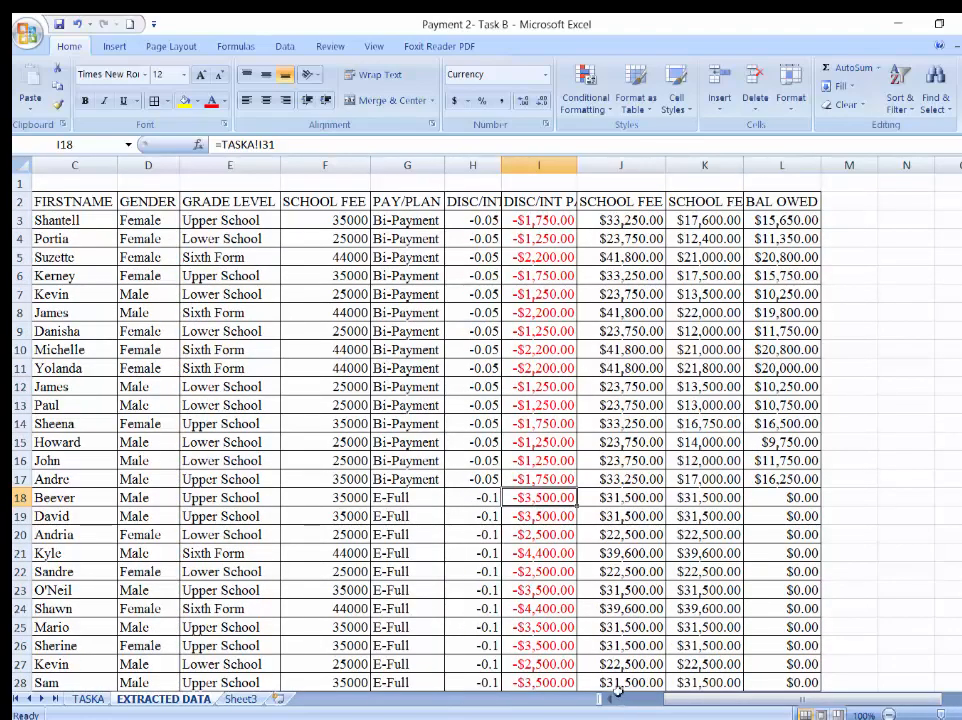
pyautogui.hscroll(-2, 470, 525)
pyautogui.click(55, 202)
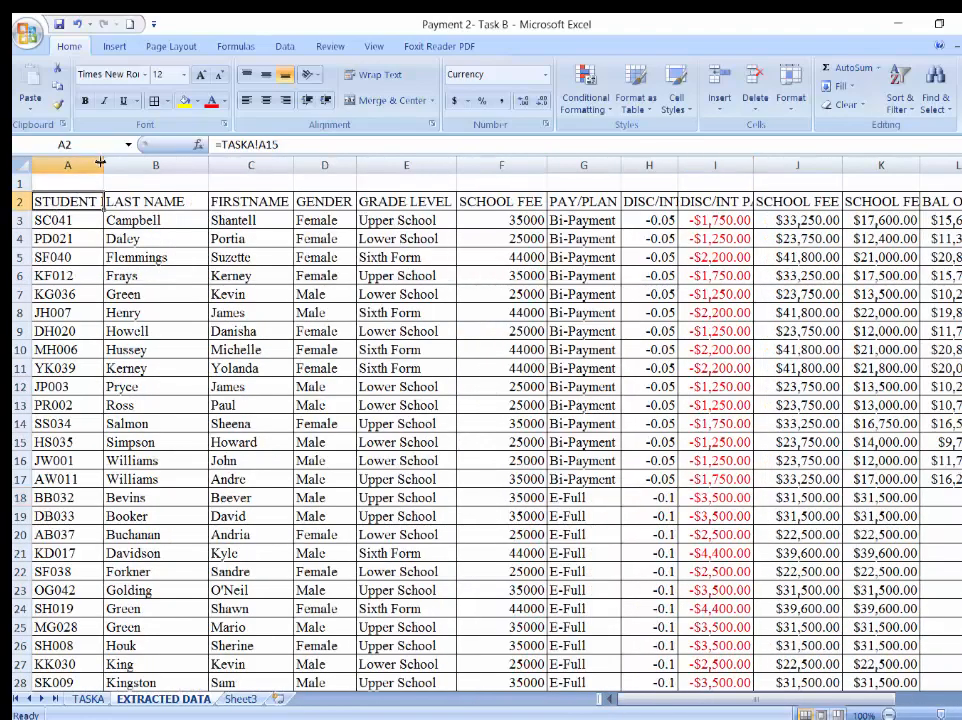
pyautogui.moveTo(103, 166); pyautogui.dragTo(140, 168)
# Fill the heading row A2:L2 of the EXTRACTED DATA sheet with the standard green color.
pyautogui.moveTo(73, 200); pyautogui.dragTo(922, 201)
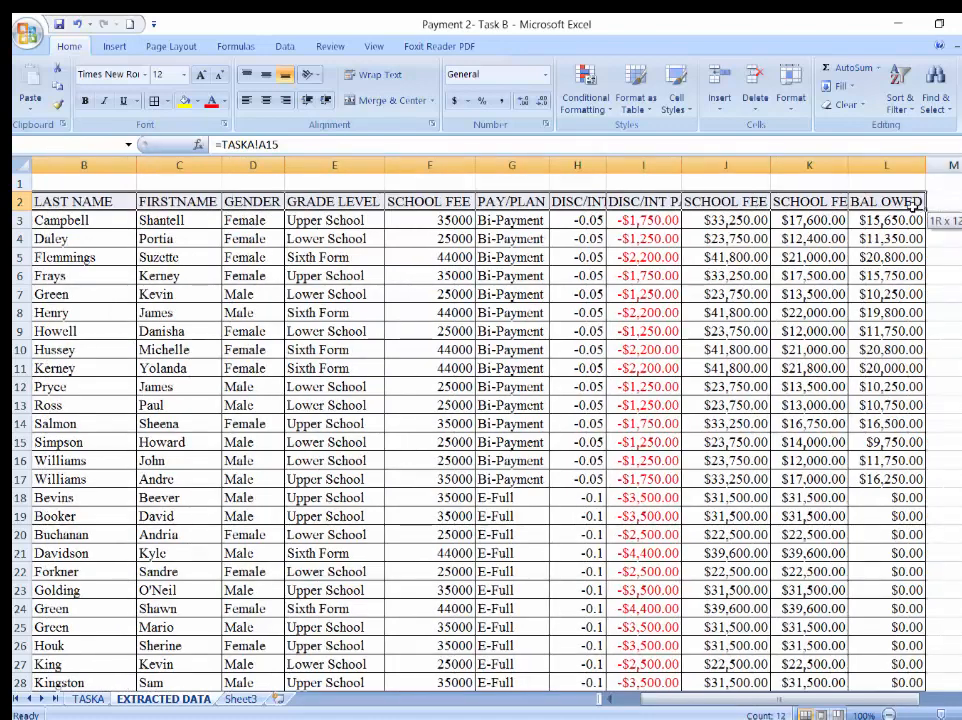
pyautogui.click(197, 101)
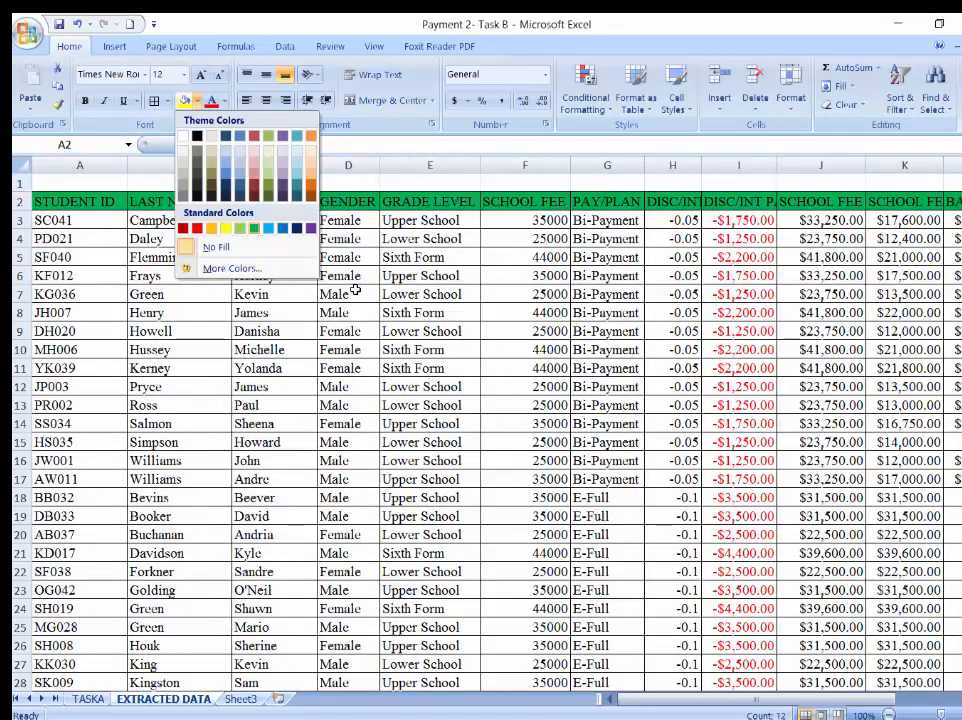
pyautogui.click(245, 221)
pyautogui.click(306, 278)
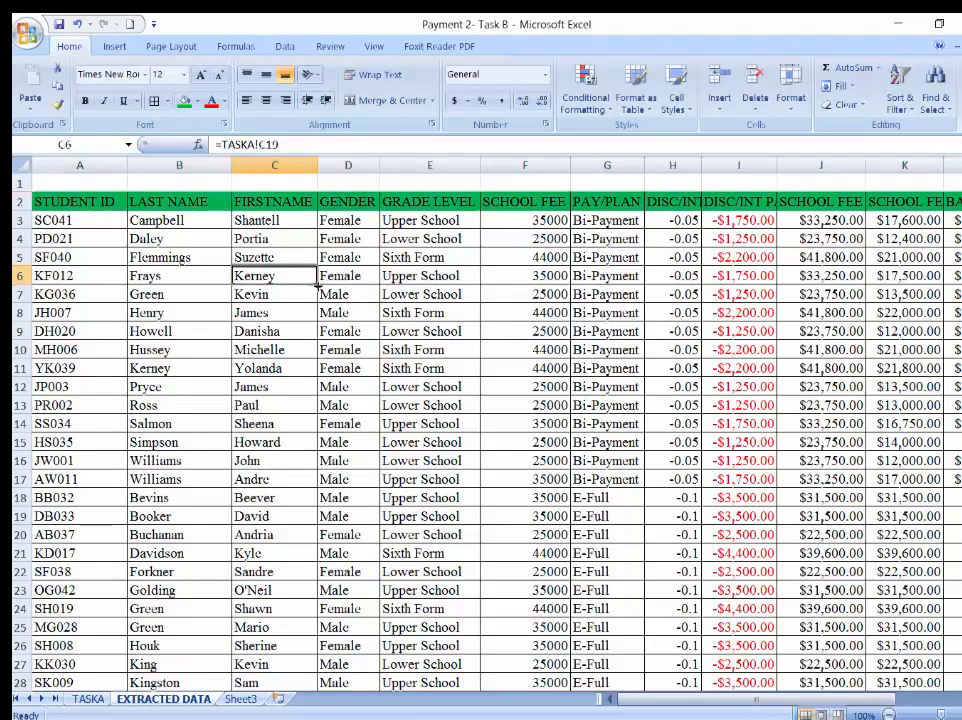
# Look over the EXTRACTED DATA table and the TASKA sheet, and switch to the Word document to read the Task B extraction instruction.
pyautogui.scroll(-3, 446, 287)
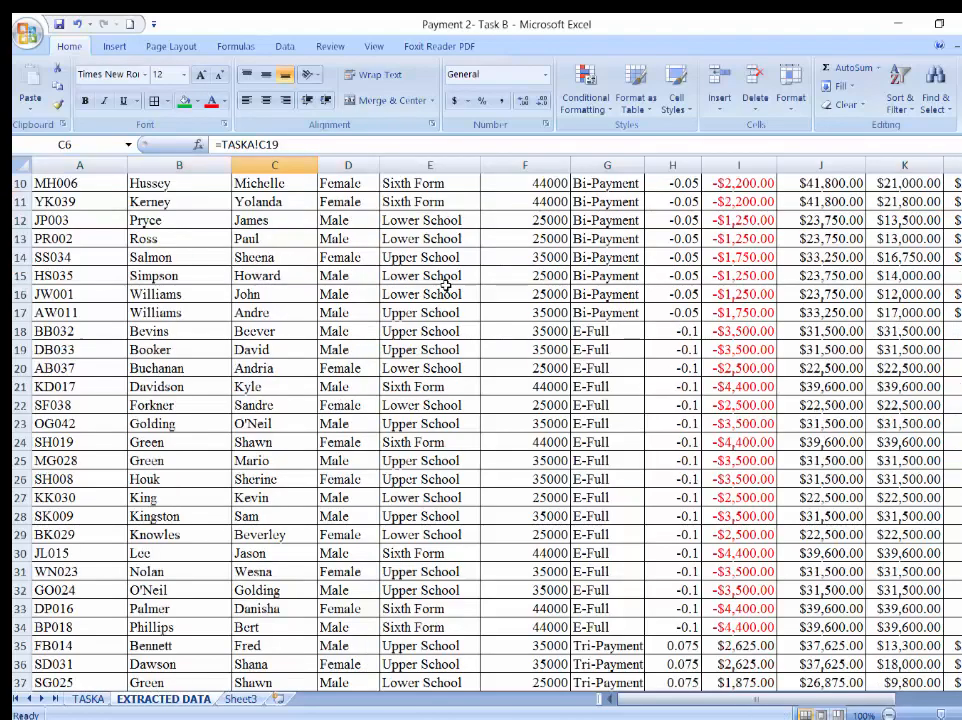
pyautogui.scroll(-6, 446, 287)
pyautogui.scroll(8, 498, 305)
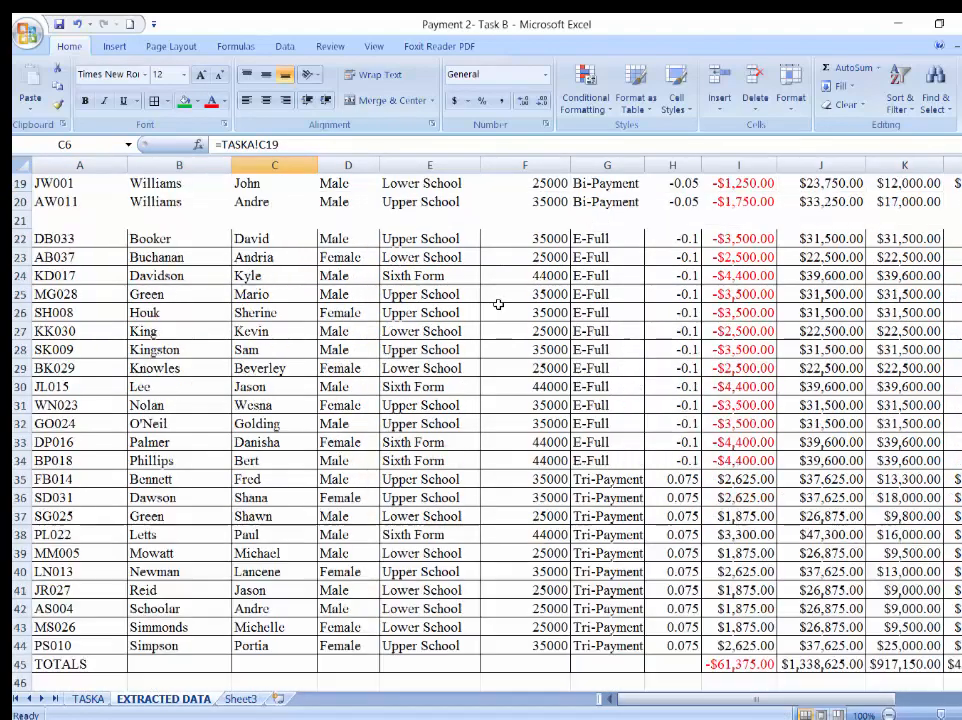
pyautogui.click(89, 699)
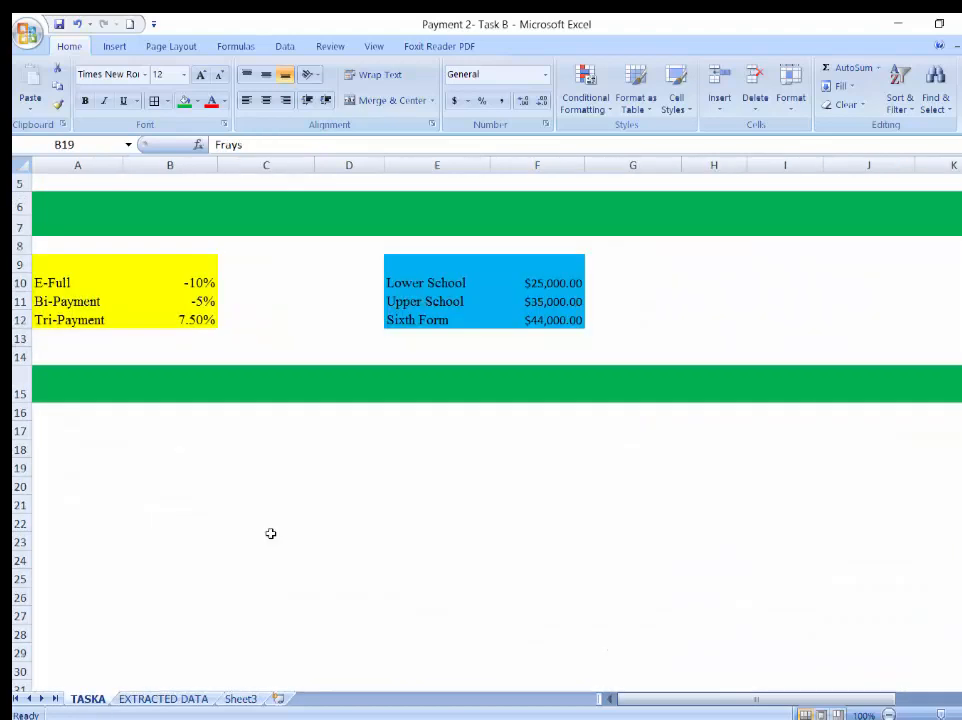
pyautogui.click(178, 700)
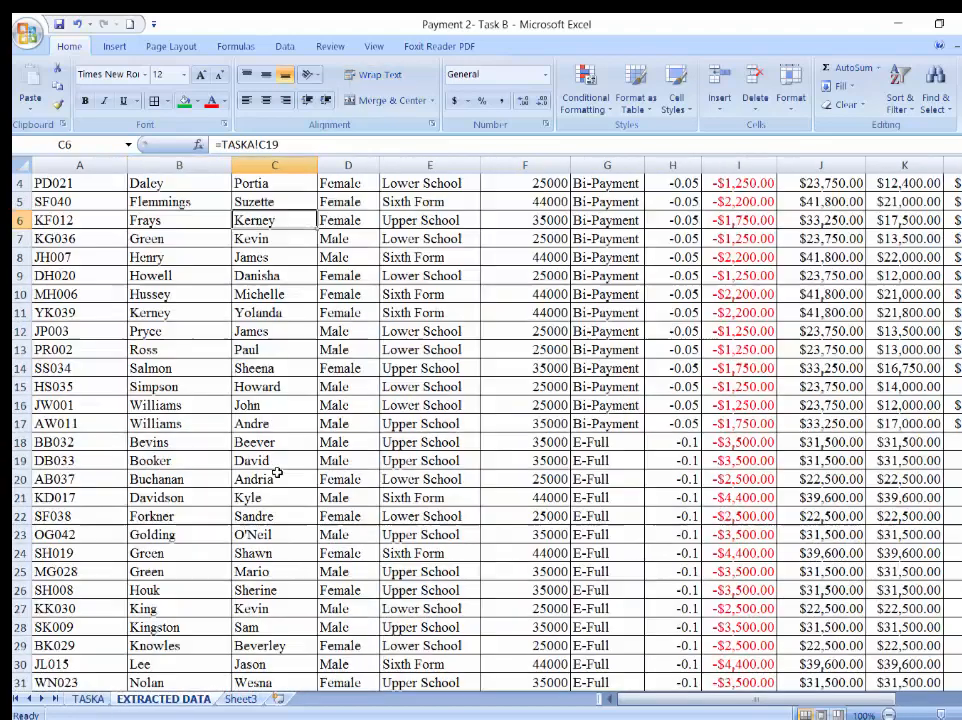
pyautogui.scroll(-8, 277, 468)
pyautogui.scroll(9, 277, 466)
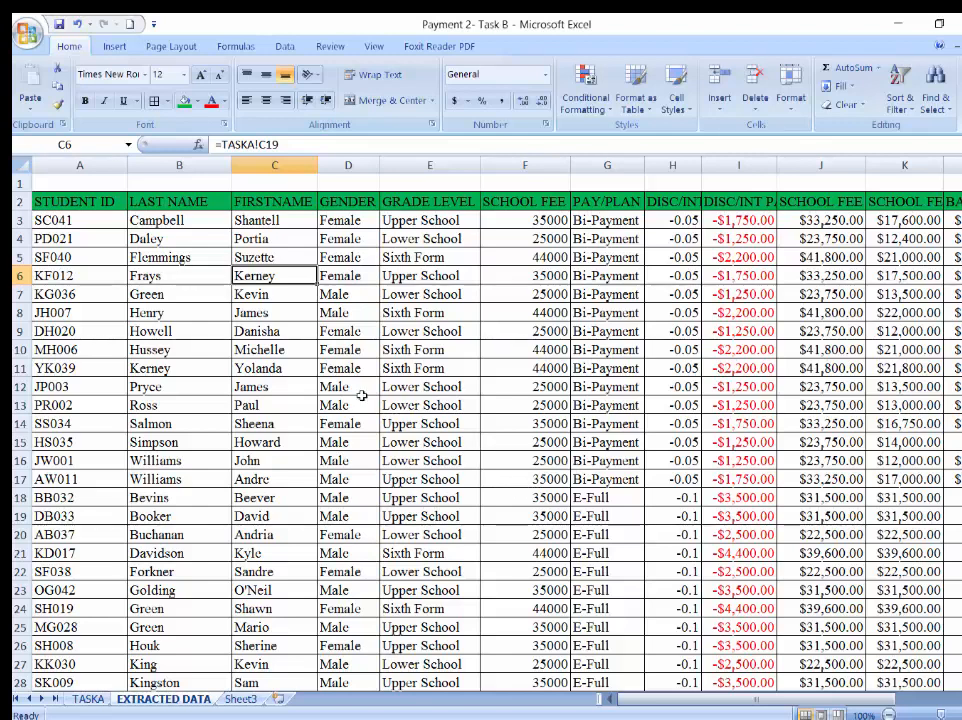
pyautogui.hotkey('alt', 'Tab')
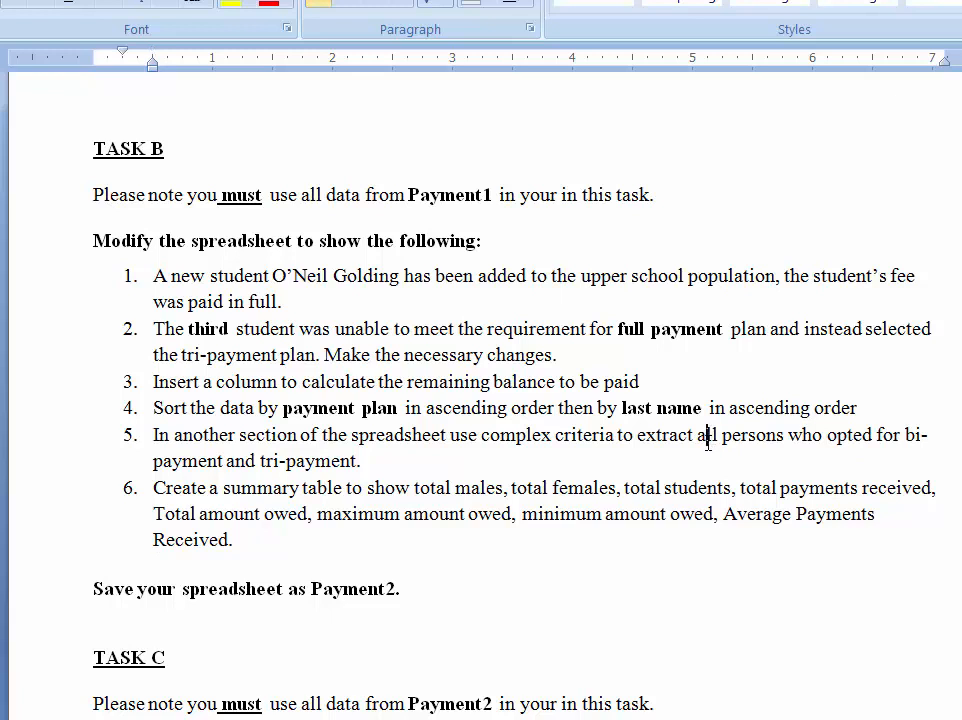
# Bold the words "bi-payment and tri-payment" in item 5 of the Task B instructions.
pyautogui.moveTo(773, 432); pyautogui.dragTo(776, 435)
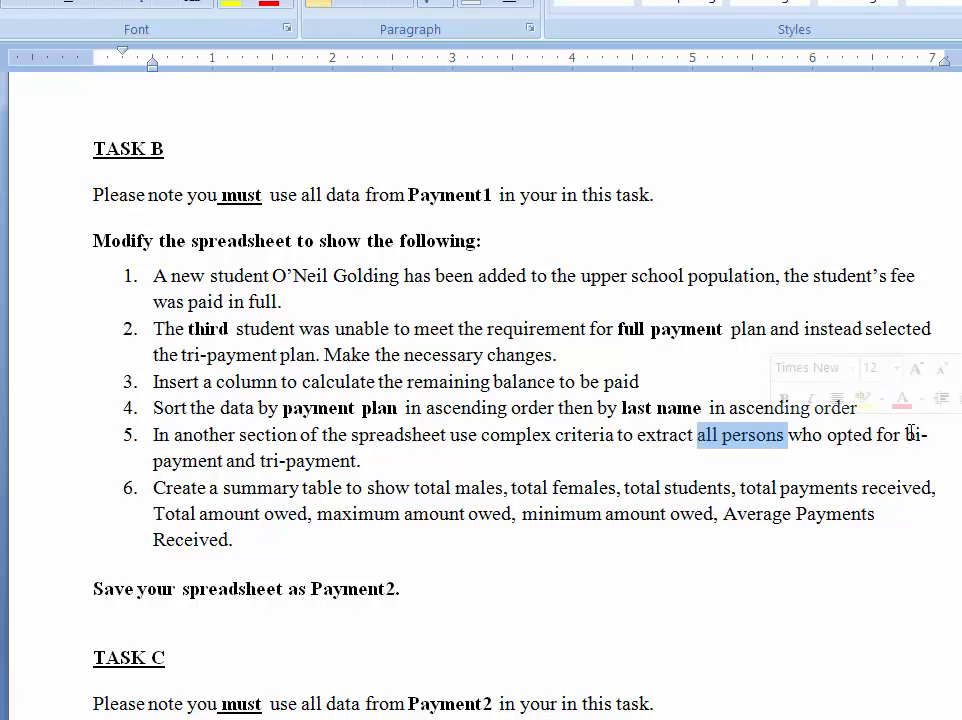
pyautogui.moveTo(905, 434); pyautogui.dragTo(356, 461)
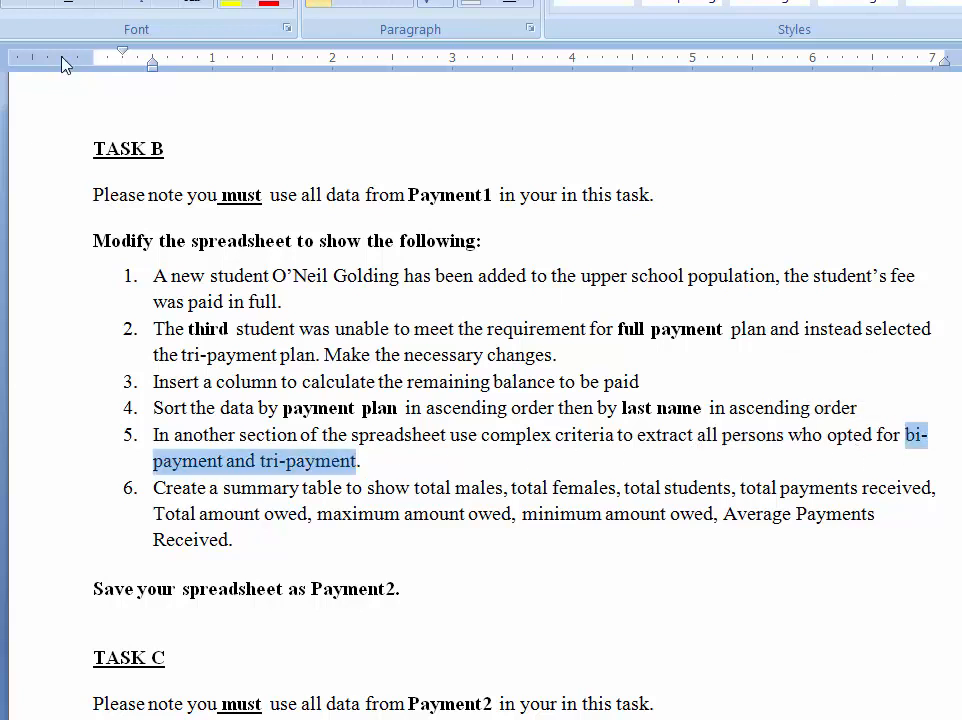
pyautogui.click(492, 468)
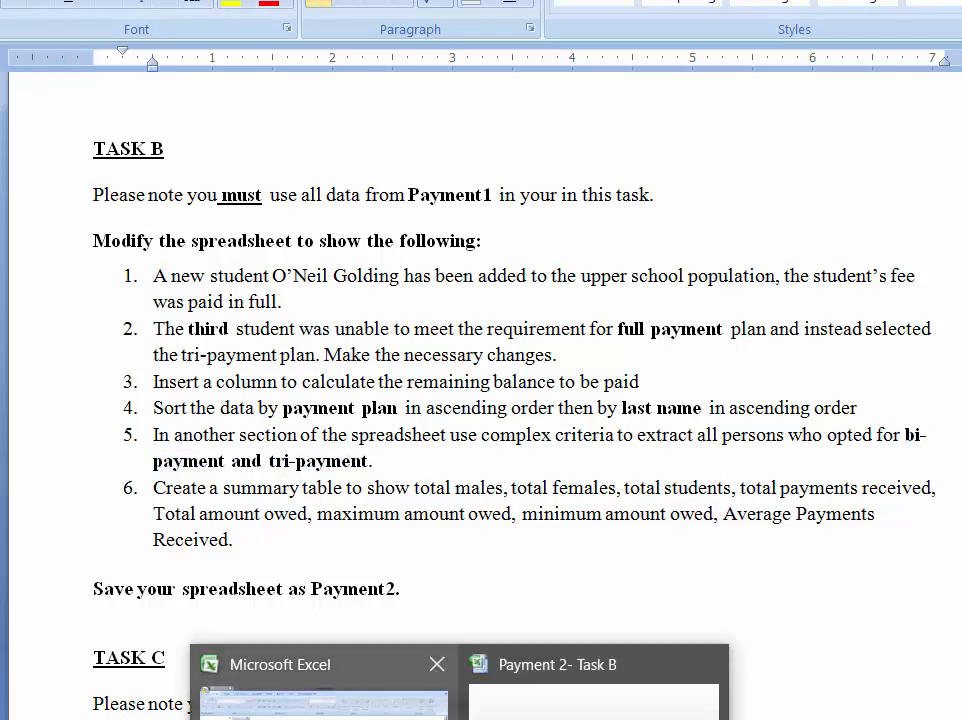
# Switch to the Payment 2- Task B workbook in Excel and copy the header row A2:L2 of the EXTRACTED DATA sheet.
pyautogui.click(494, 636)
pyautogui.moveTo(35, 183); pyautogui.dragTo(896, 209)
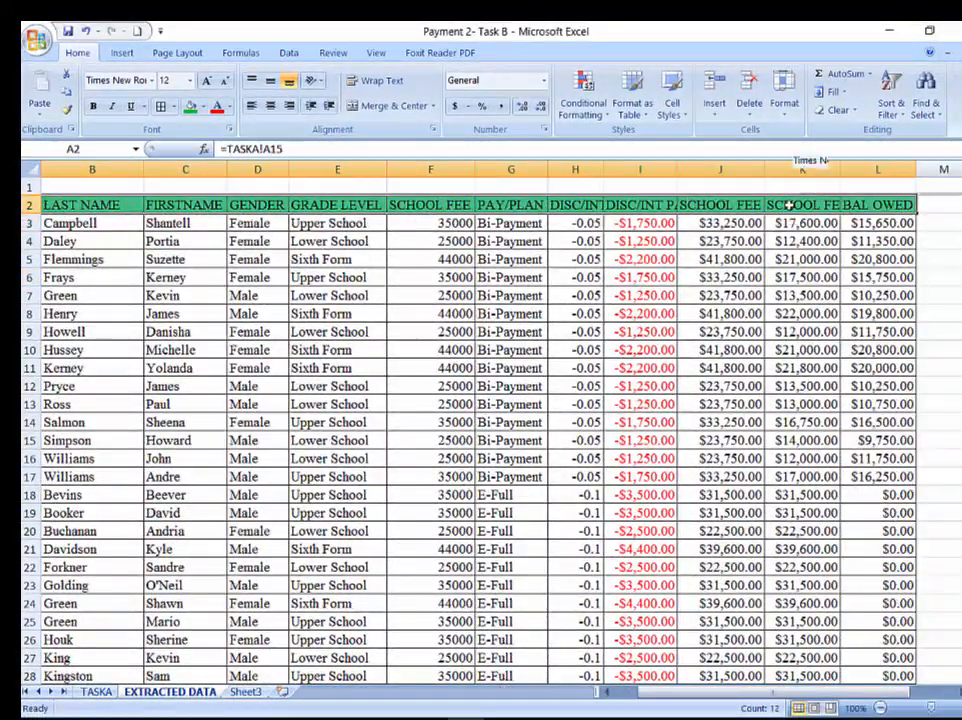
pyautogui.rightClick(790, 205)
pyautogui.click(828, 236)
pyautogui.hscroll(-1, 310, 443)
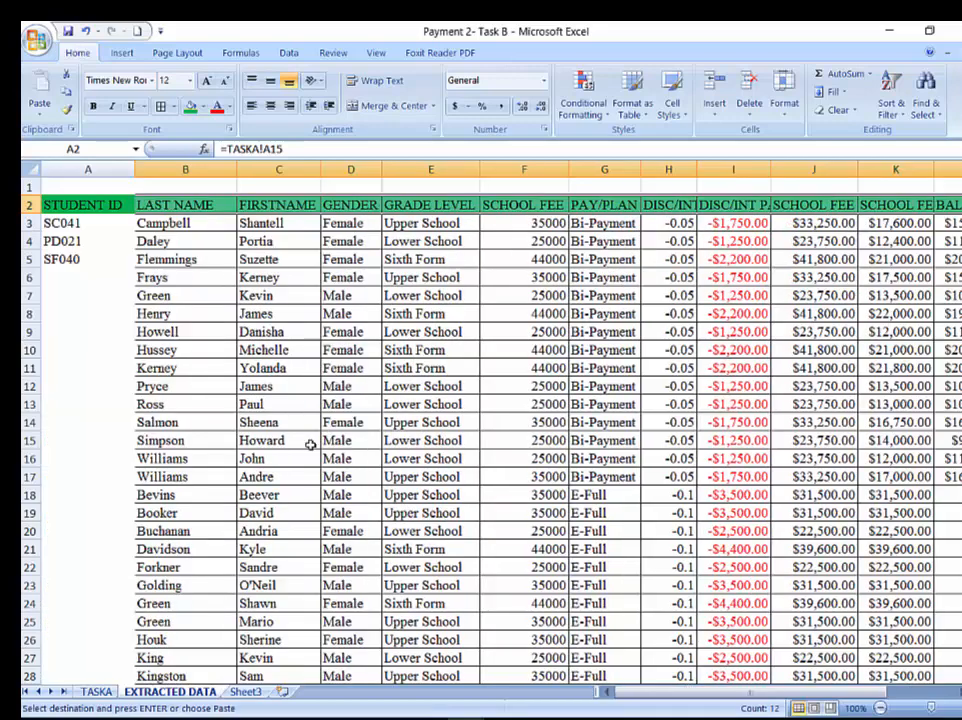
pyautogui.scroll(-8, 195, 585)
pyautogui.scroll(8, 82, 599)
pyautogui.moveTo(88, 205); pyautogui.dragTo(910, 205)
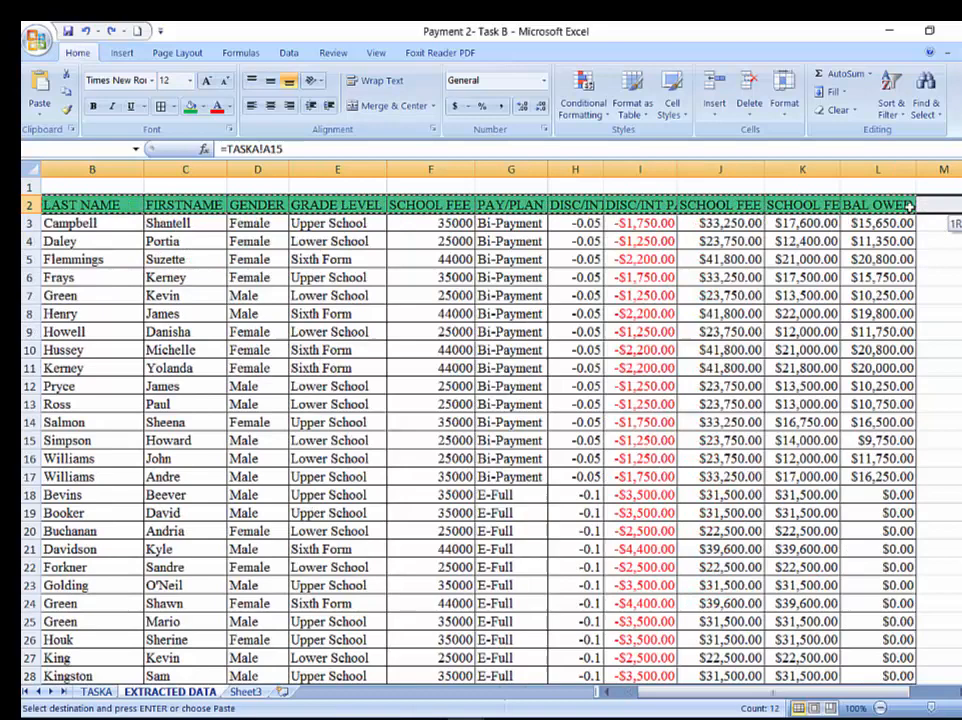
pyautogui.rightClick(780, 205)
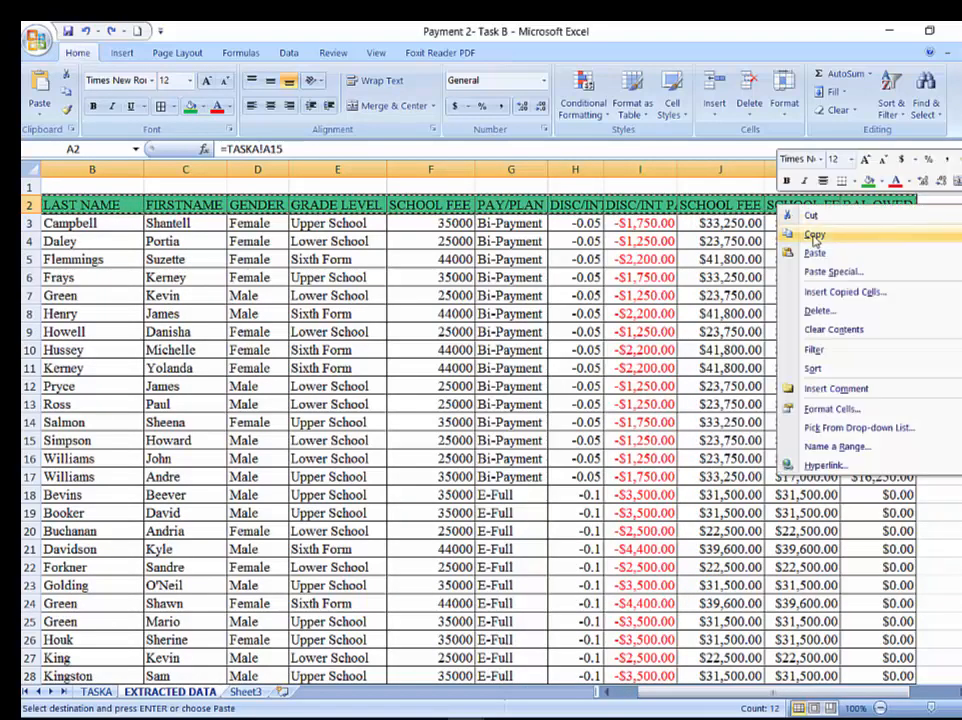
# Paste the copied headers as values only into row 48 below the table, starting at cell A48.
pyautogui.hscroll(-1, 144, 313)
pyautogui.scroll(-4, 133, 367)
pyautogui.scroll(-7, 100, 400)
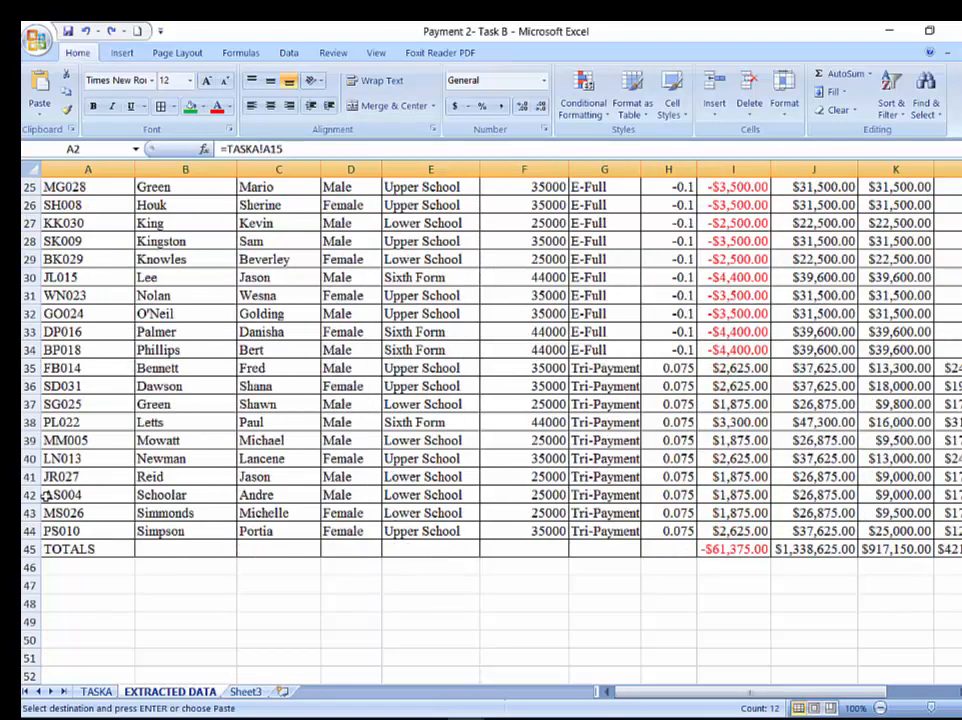
pyautogui.click(71, 440)
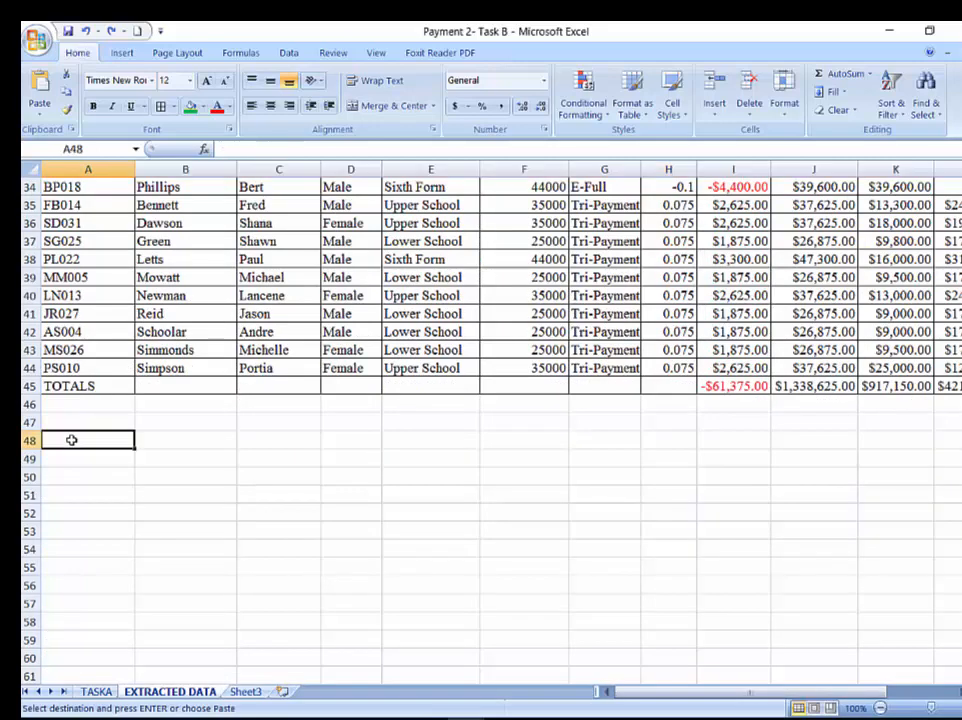
pyautogui.rightClick(71, 440)
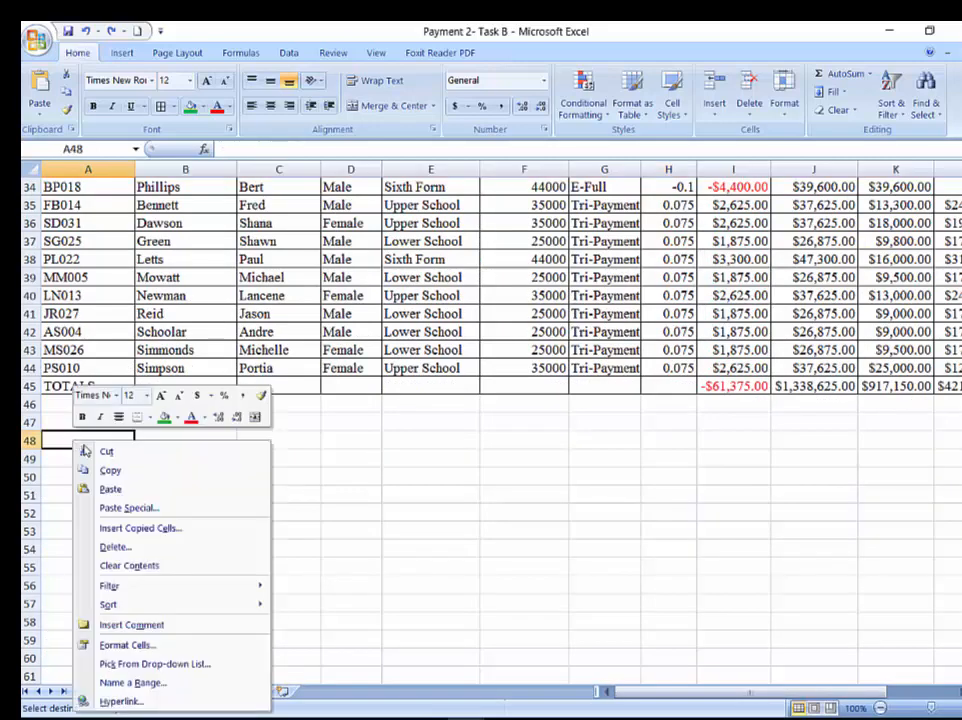
pyautogui.click(130, 508)
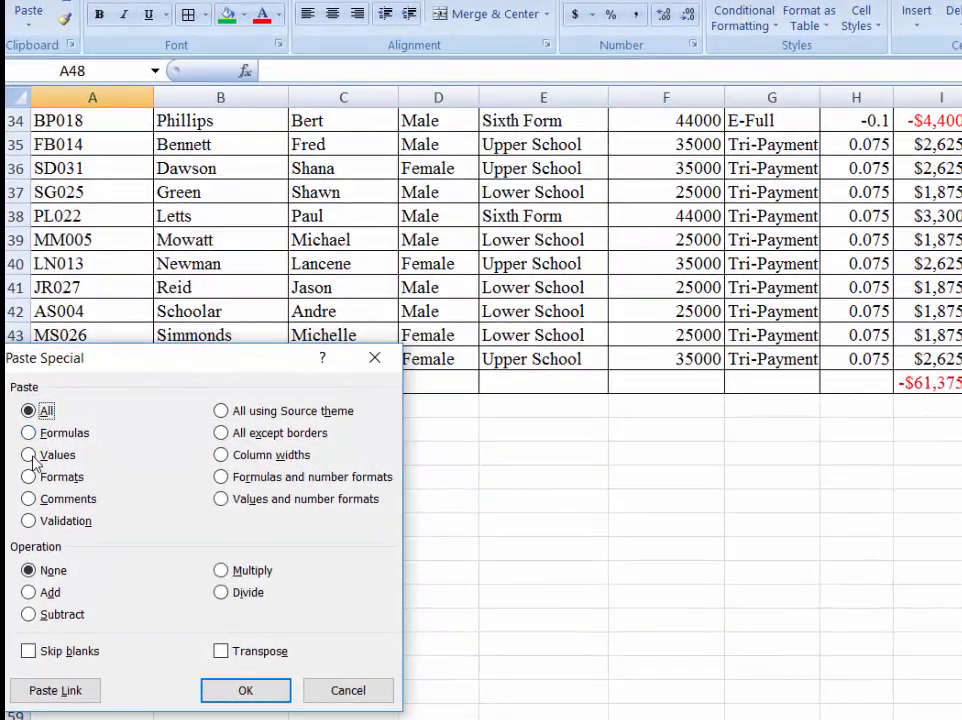
pyautogui.press('v')
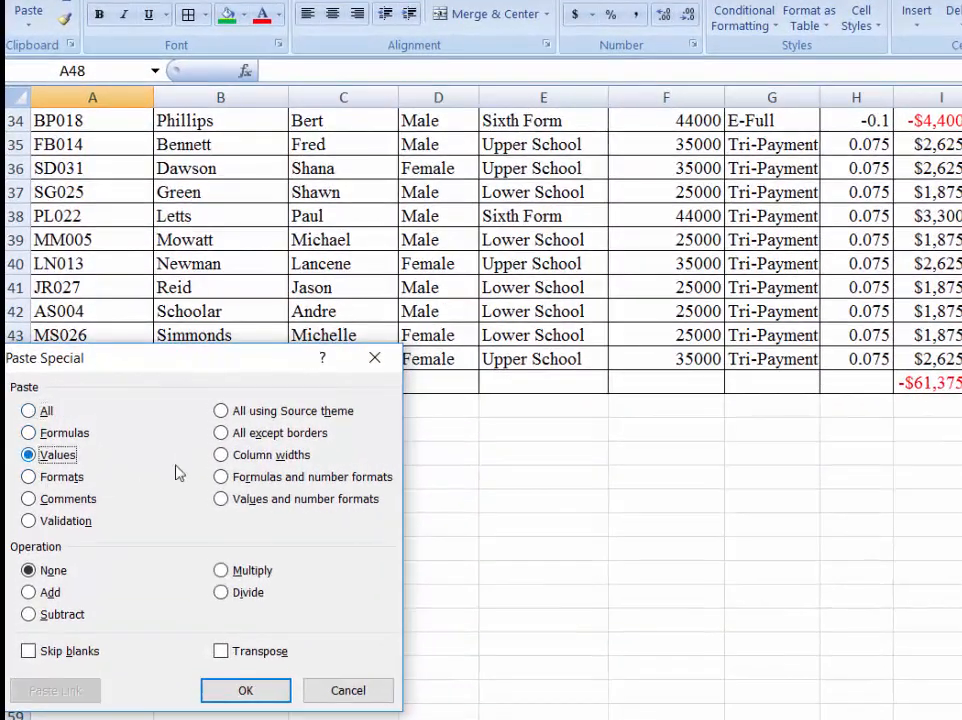
pyautogui.click(257, 693)
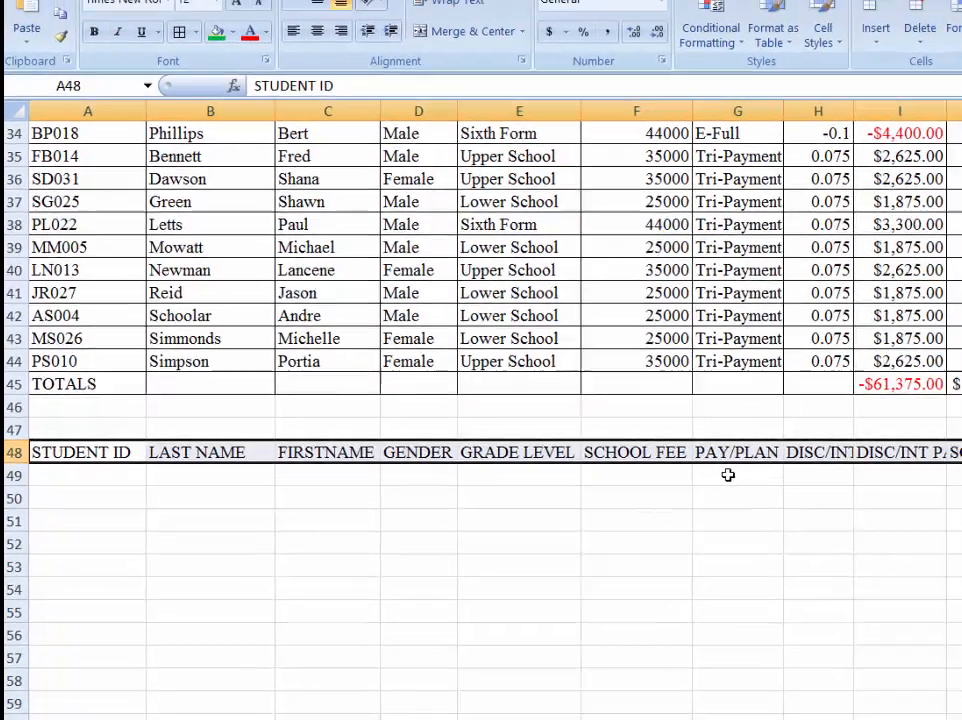
# Copy Tri-Payment from G44 and paste it as a value into G50 under the PAY/PLAN criteria heading.
pyautogui.click(772, 478)
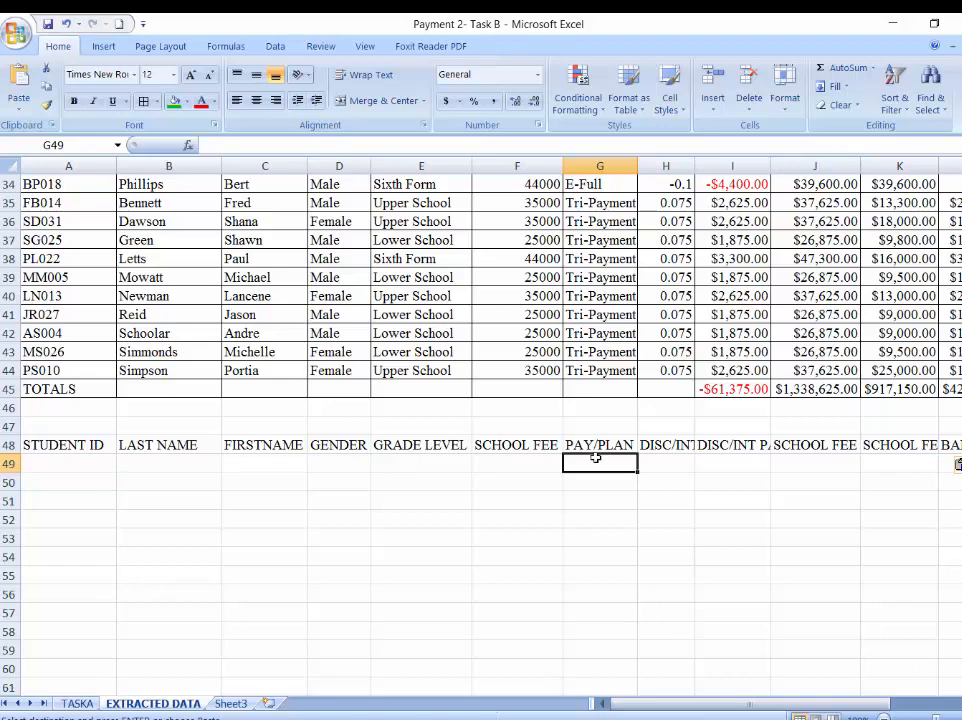
pyautogui.click(581, 370)
pyautogui.rightClick(584, 372)
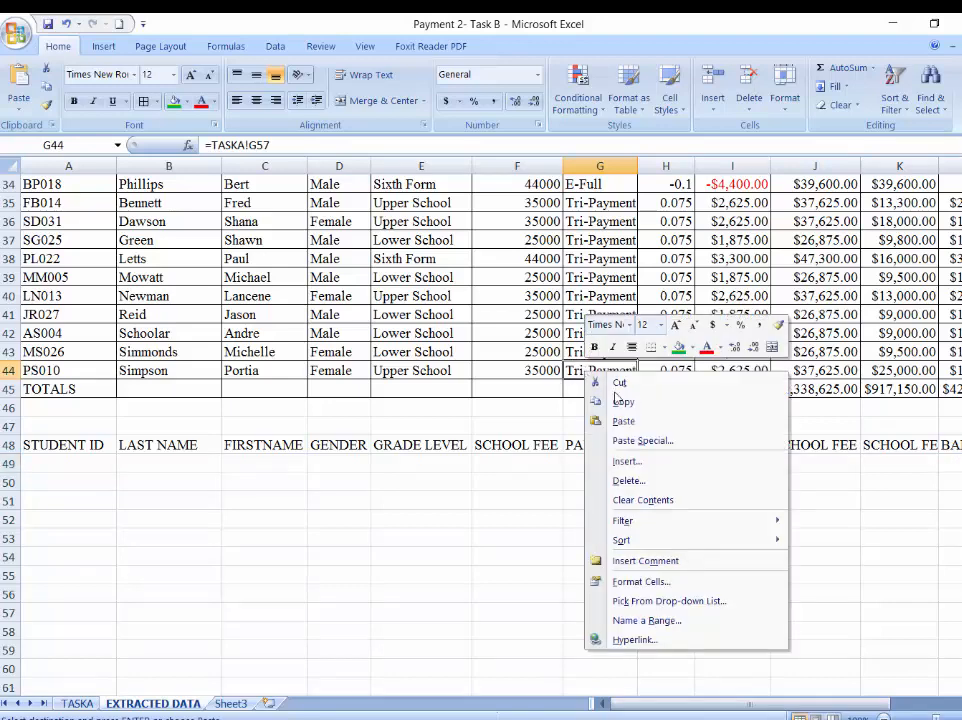
pyautogui.click(603, 483)
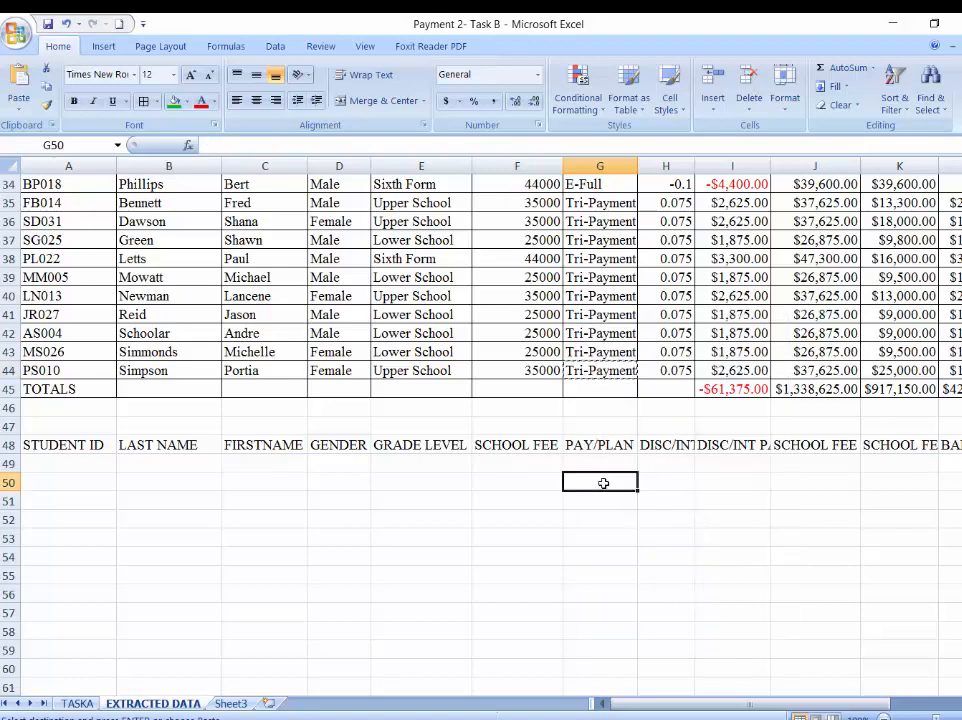
pyautogui.rightClick(603, 483)
pyautogui.click(599, 483)
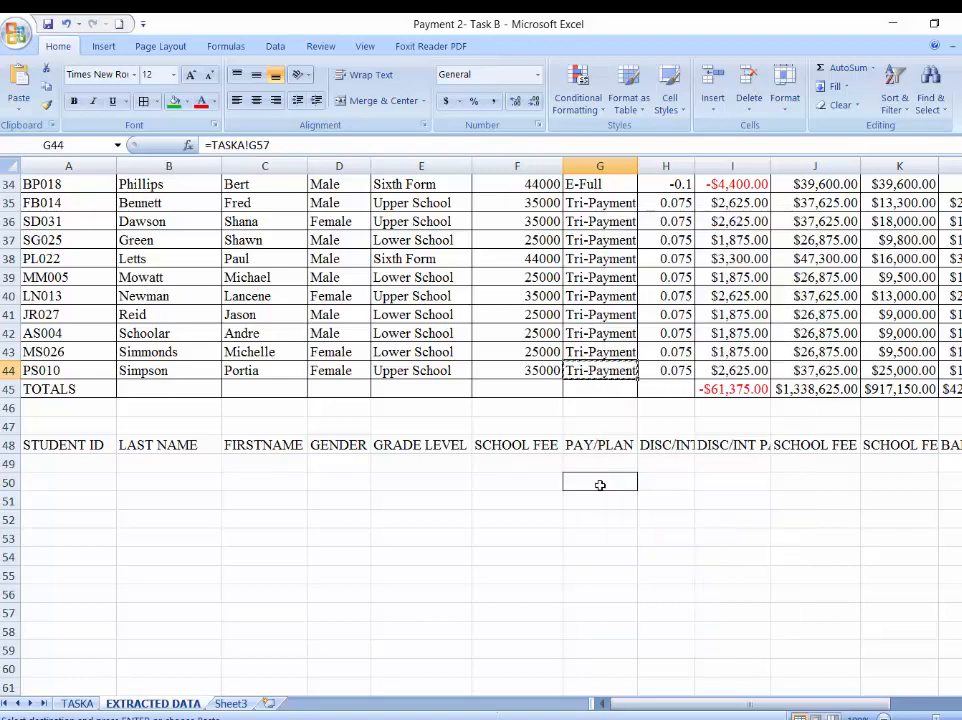
pyautogui.rightClick(599, 483)
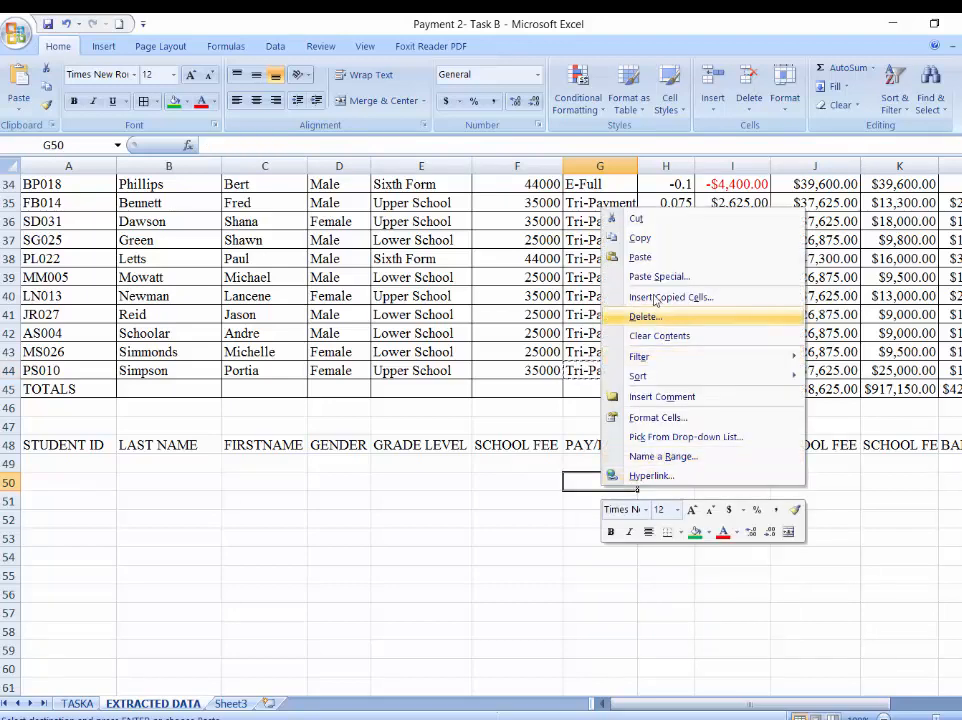
pyautogui.press('Return')
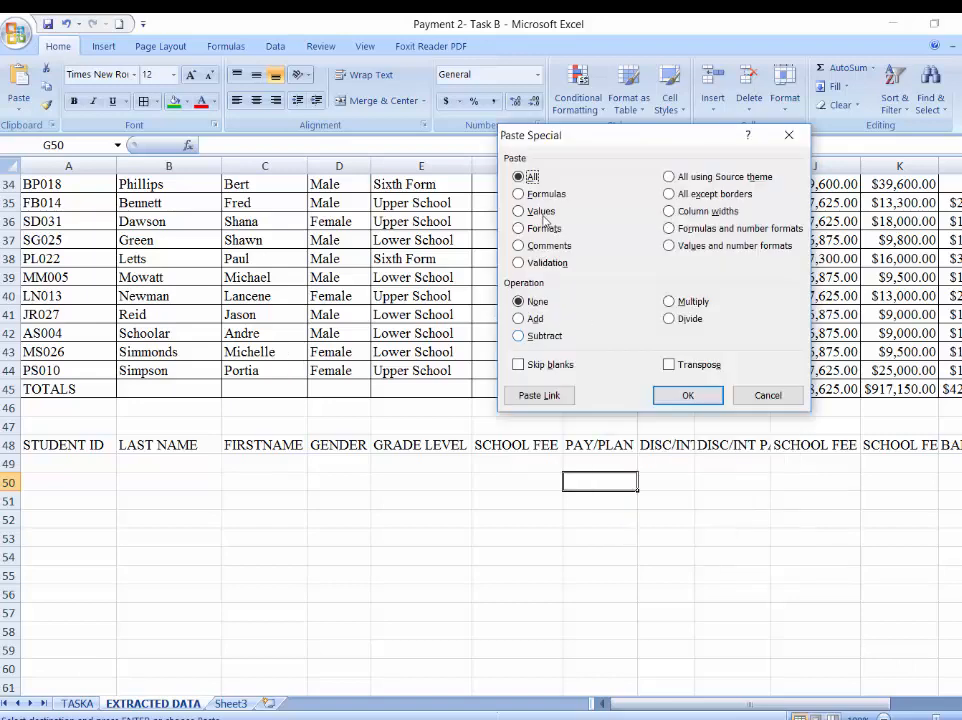
pyautogui.press('v')
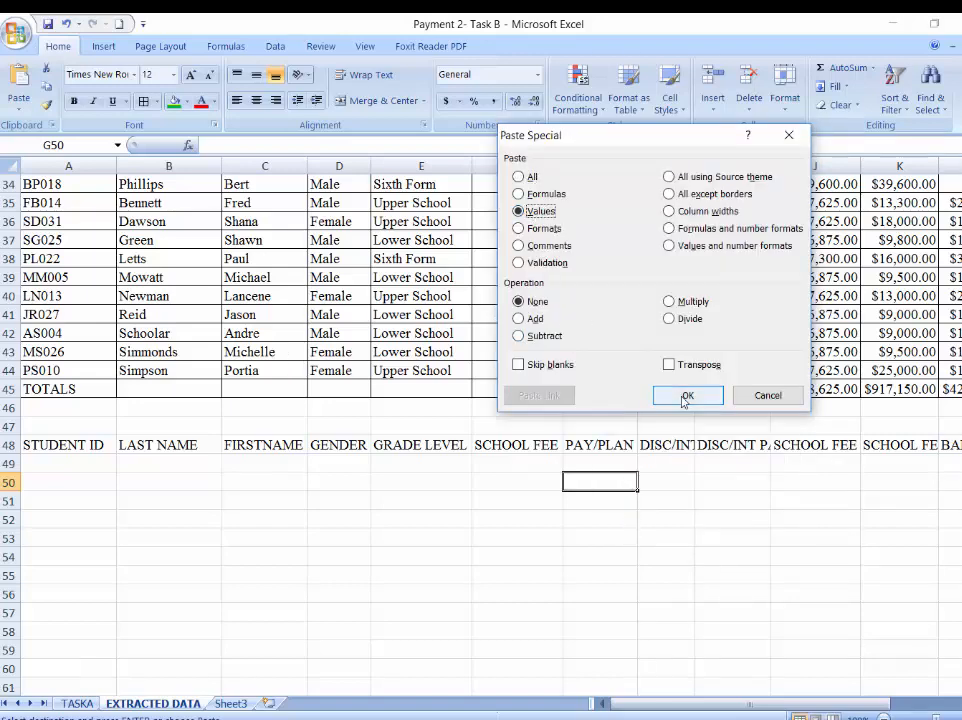
pyautogui.press('Return')
# Copy Bi-Payment from G17 and paste it as a value into G49 under the PAY/PLAN criteria heading.
pyautogui.scroll(6, 582, 355)
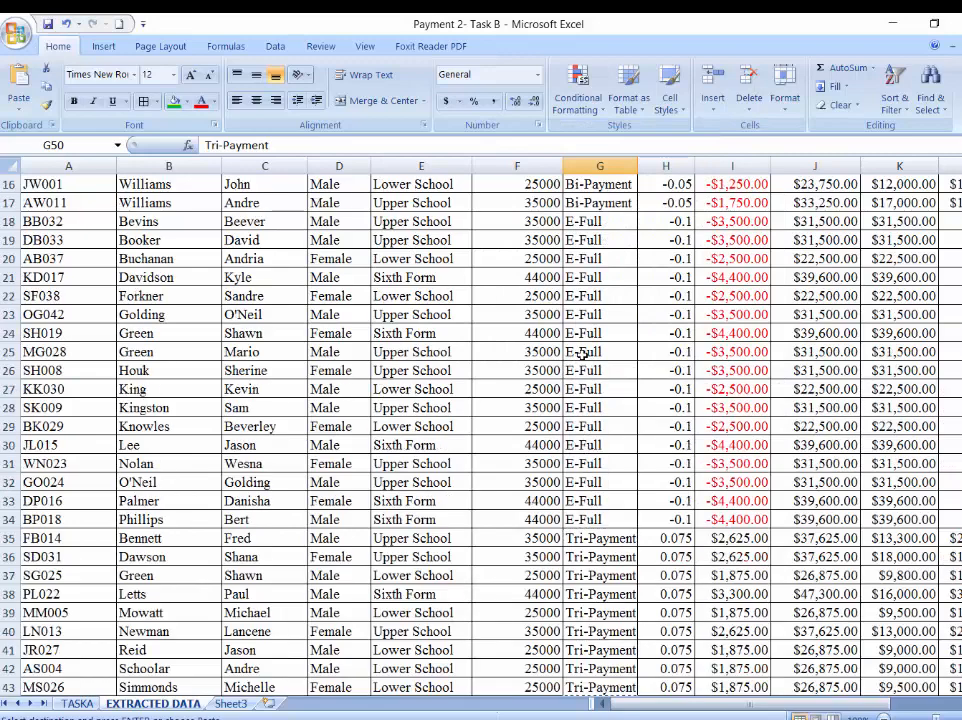
pyautogui.click(591, 201)
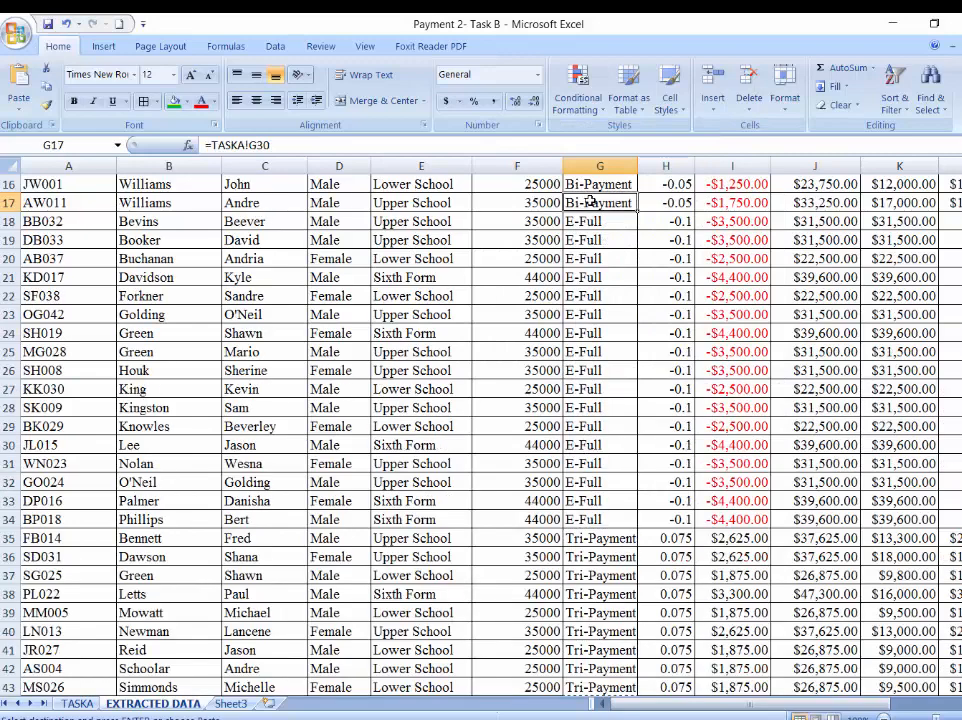
pyautogui.rightClick(591, 201)
pyautogui.click(629, 225)
pyautogui.scroll(-7, 621, 350)
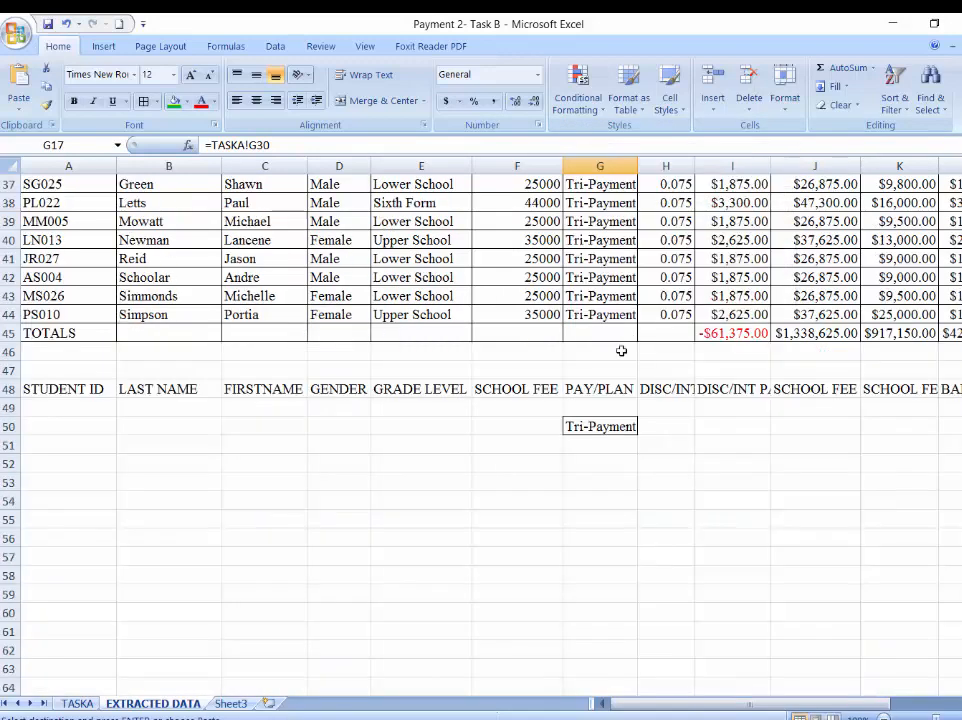
pyautogui.click(607, 404)
pyautogui.rightClick(607, 405)
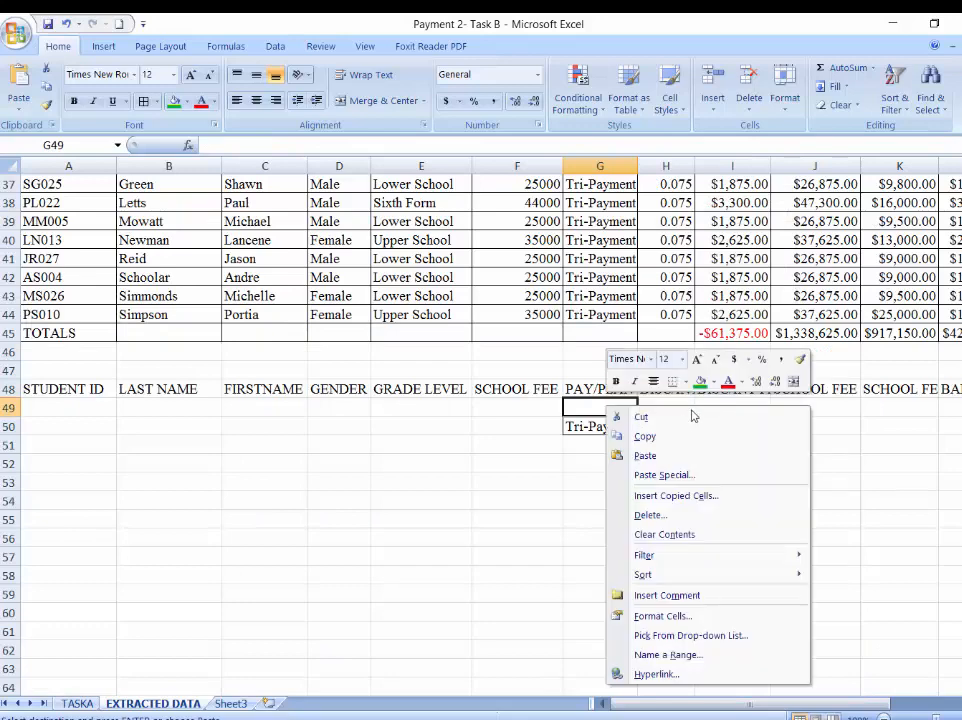
pyautogui.click(663, 474)
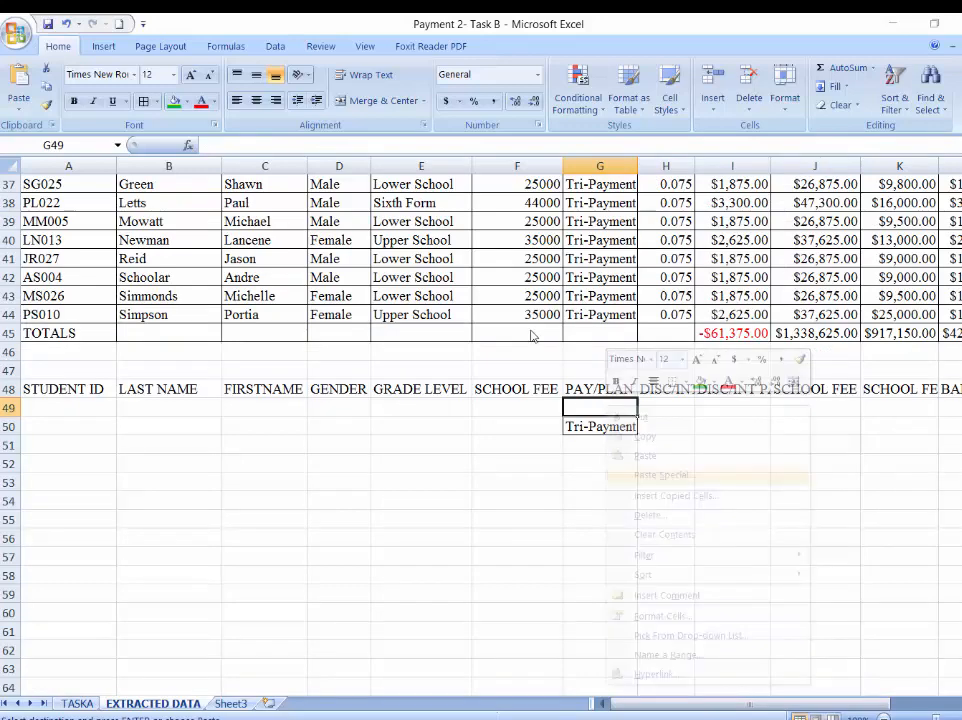
pyautogui.click(547, 405)
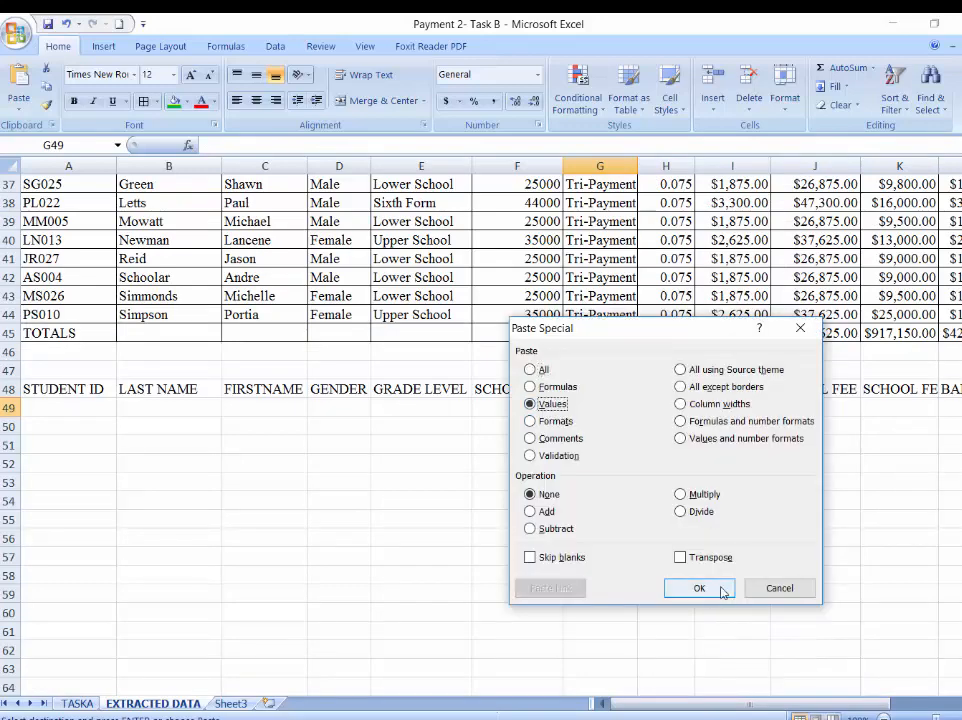
pyautogui.doubleClick(530, 404)
pyautogui.click(556, 442)
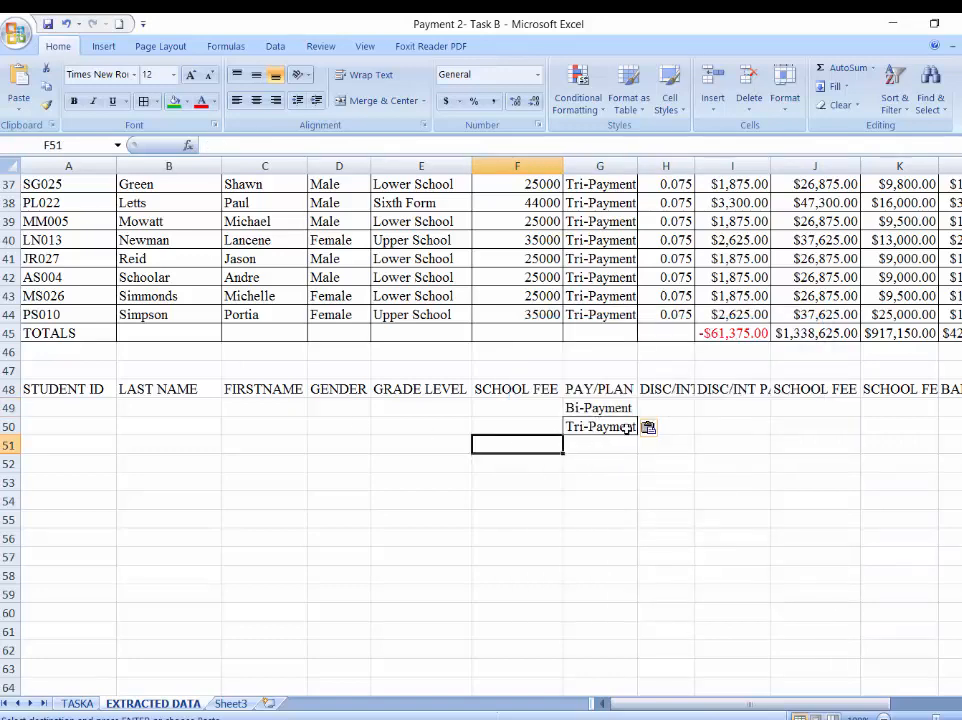
pyautogui.moveTo(598, 408); pyautogui.dragTo(582, 425)
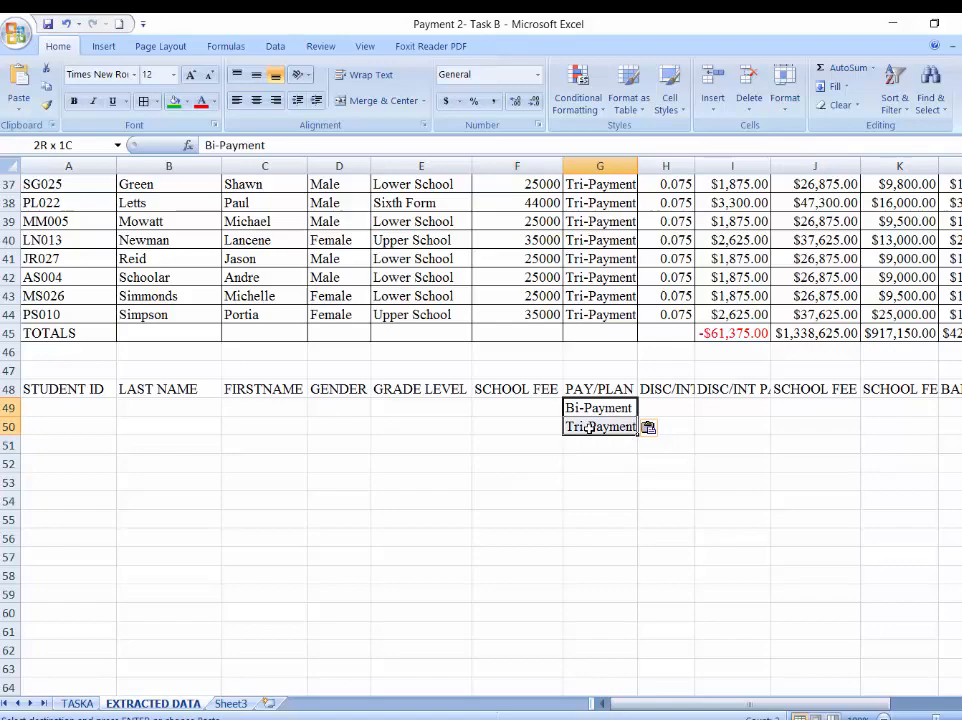
pyautogui.click(684, 458)
# Select the student table A2:L45, including its header and totals rows, and start an Advanced Filter on it.
pyautogui.scroll(12, 680, 452)
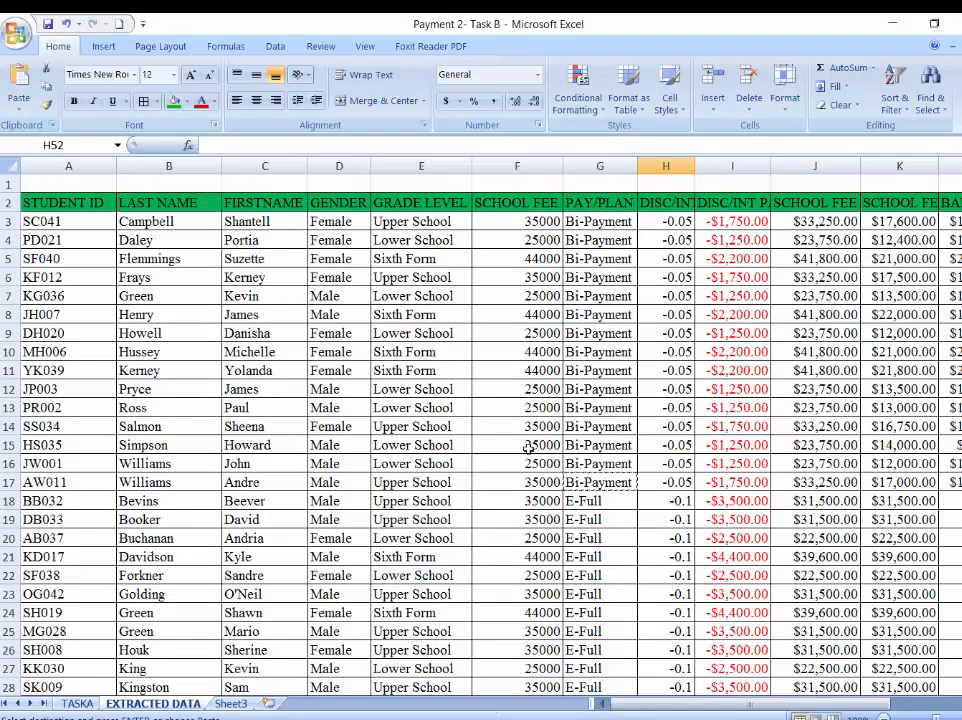
pyautogui.scroll(-4, 524, 446)
pyautogui.scroll(-3, 524, 446)
pyautogui.scroll(7, 423, 365)
pyautogui.moveTo(62, 202); pyautogui.dragTo(902, 642)
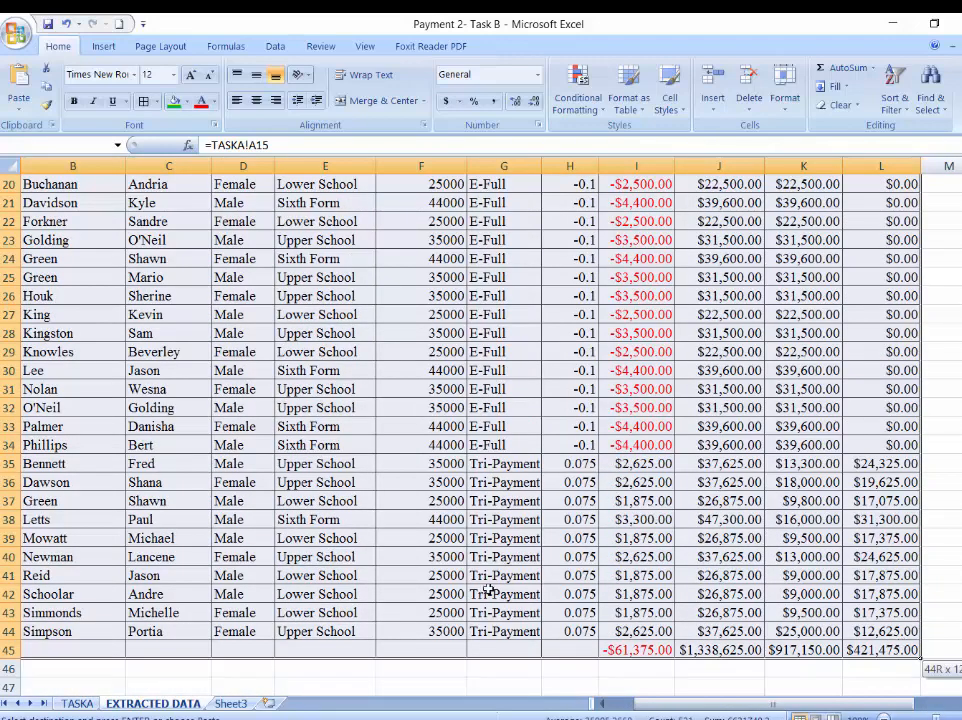
pyautogui.scroll(6, 477, 590)
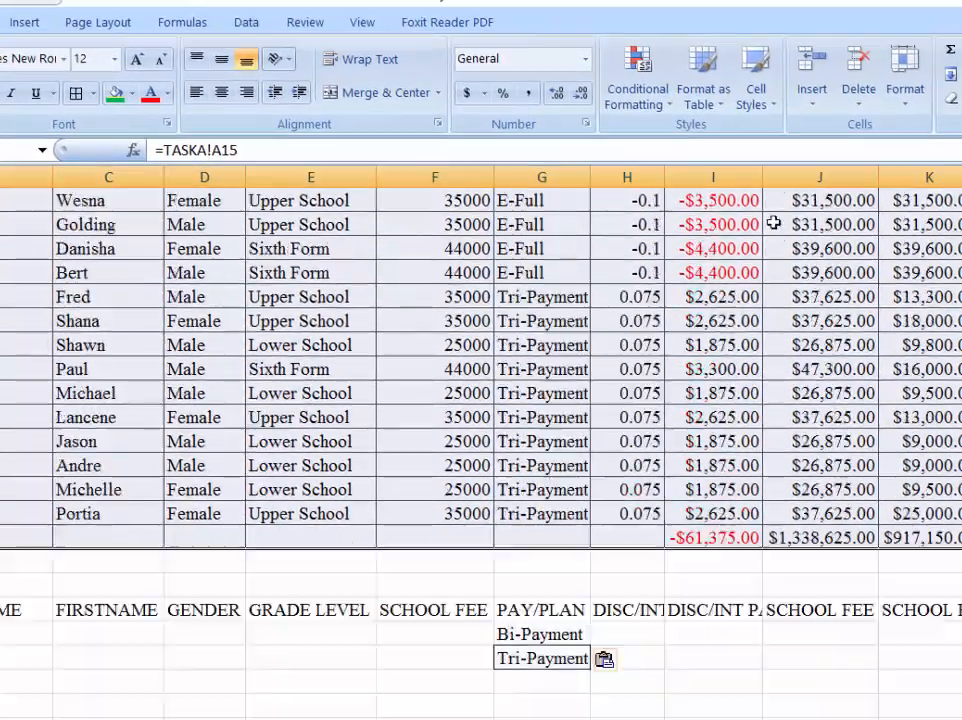
pyautogui.scroll(-3, 292, 432)
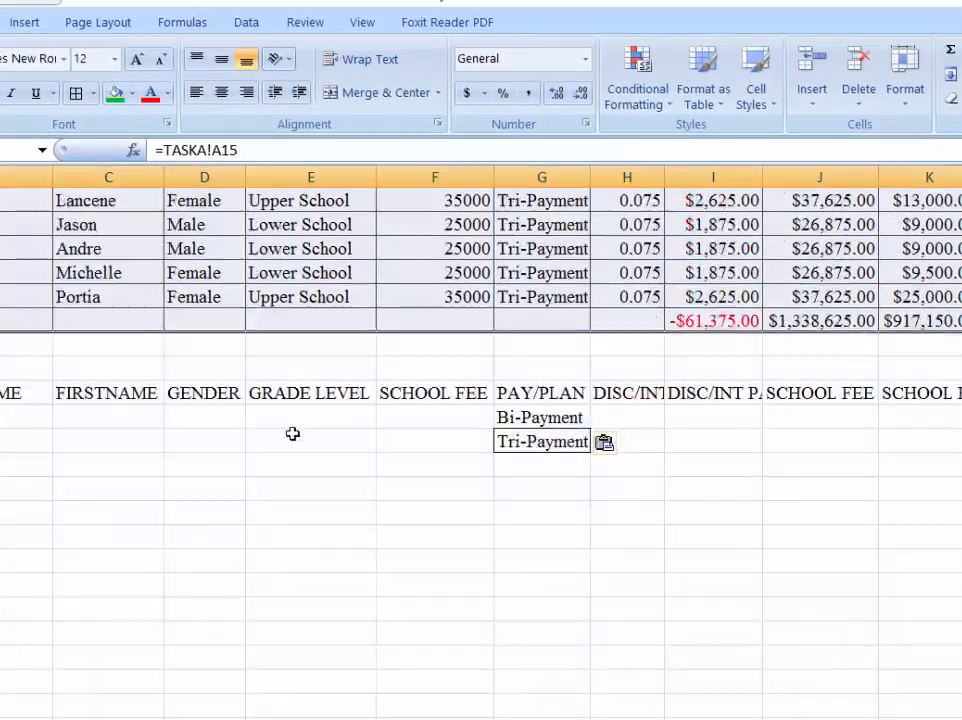
pyautogui.scroll(14, 532, 437)
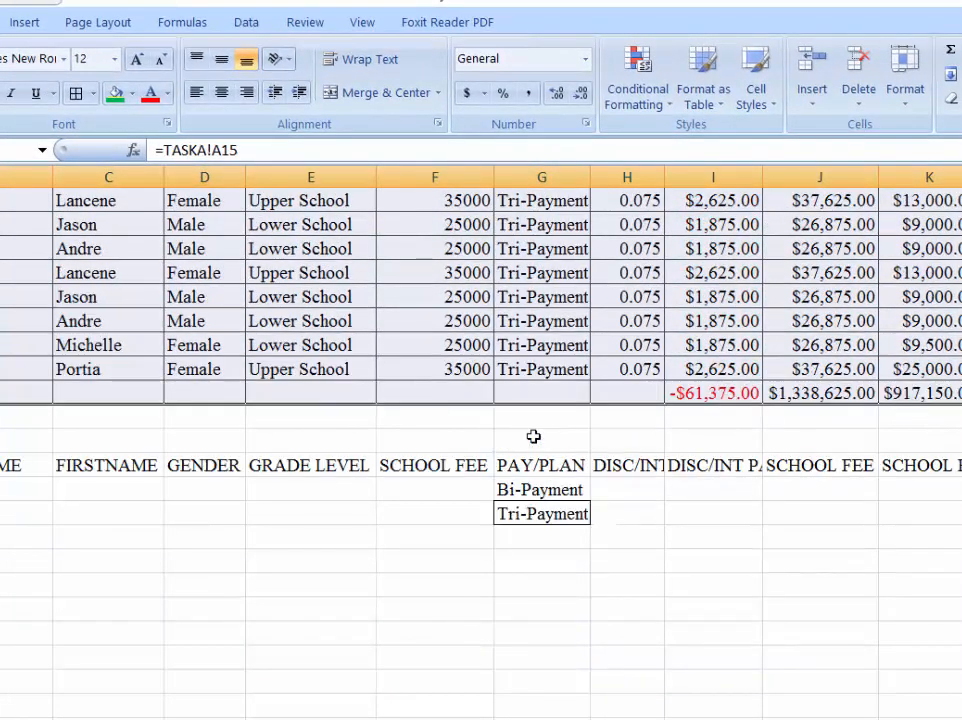
pyautogui.click(246, 26)
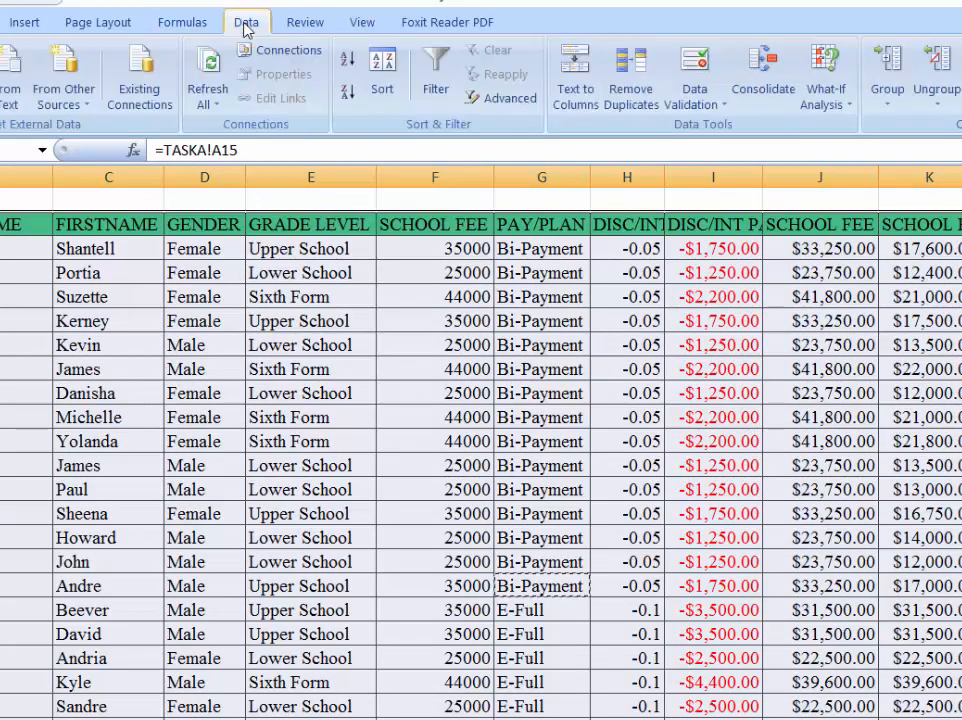
pyautogui.click(515, 100)
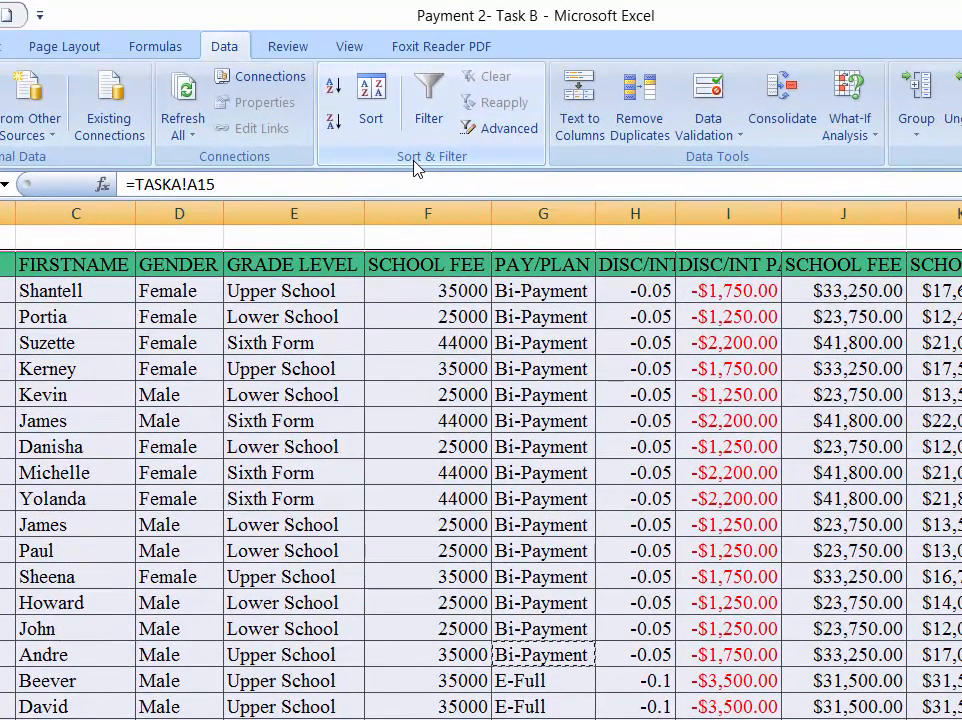
pyautogui.click(506, 133)
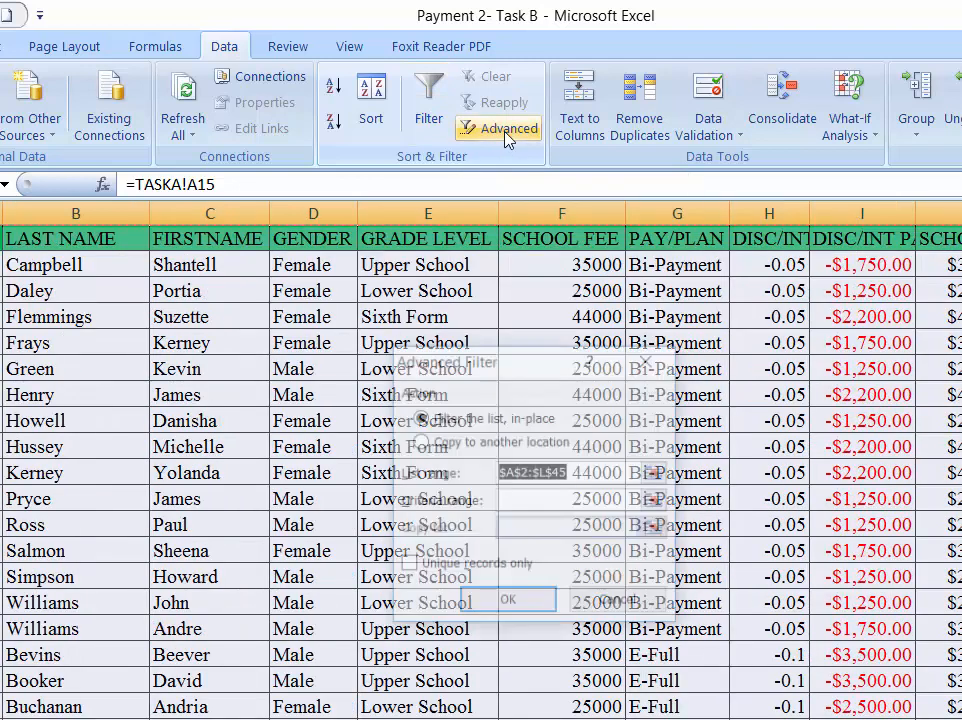
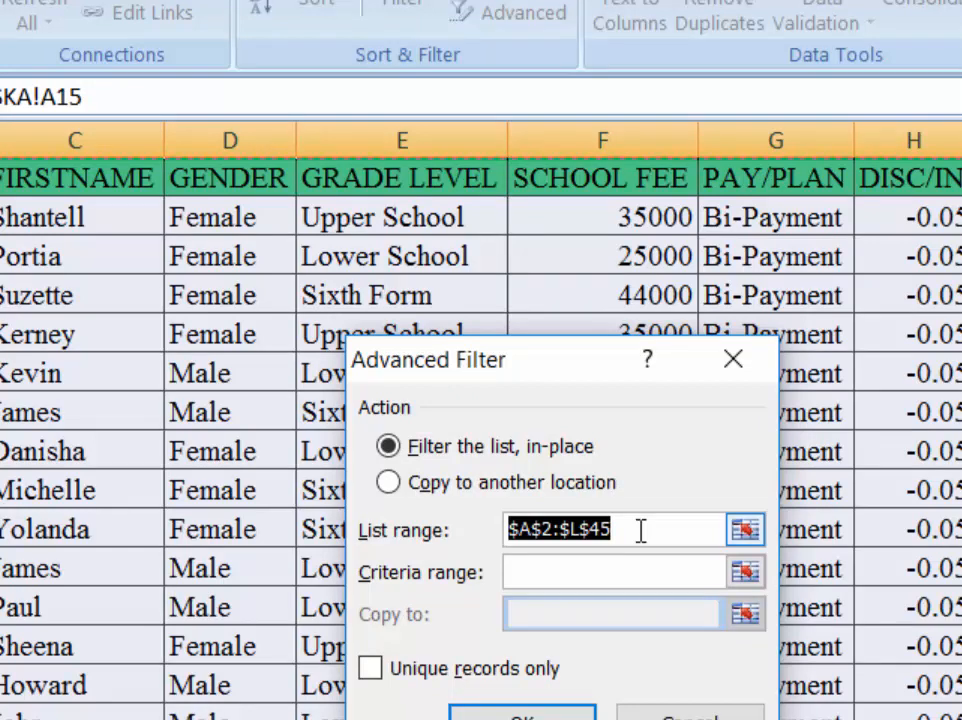
# Set the criteria range to A48:L50 on the EXTRACTED DATA sheet and filter the list in place.
pyautogui.click(747, 573)
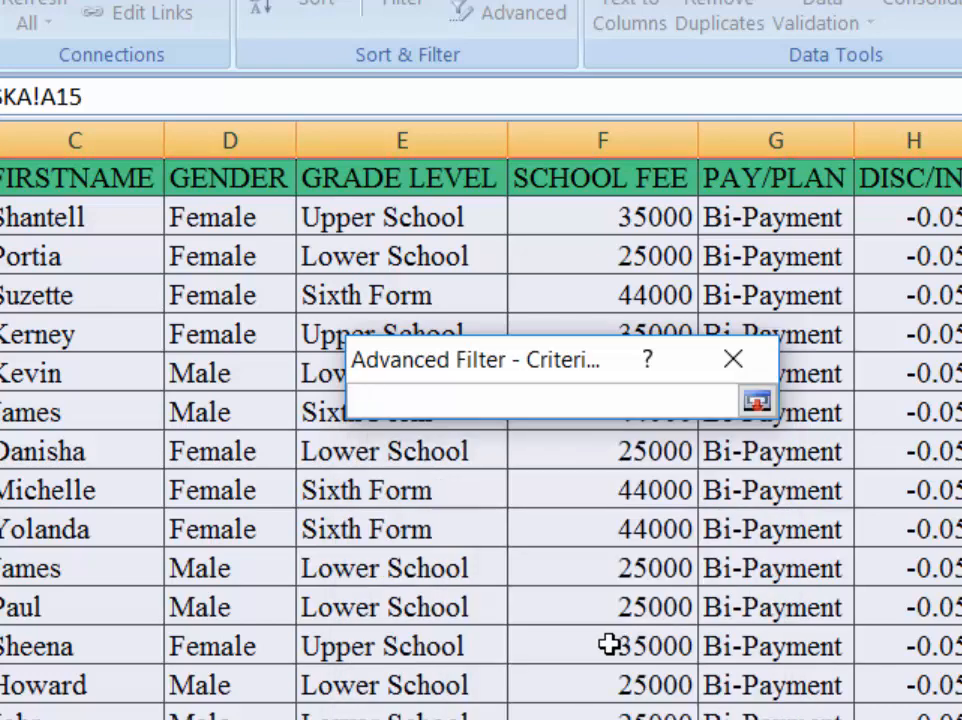
pyautogui.scroll(-12, 612, 645)
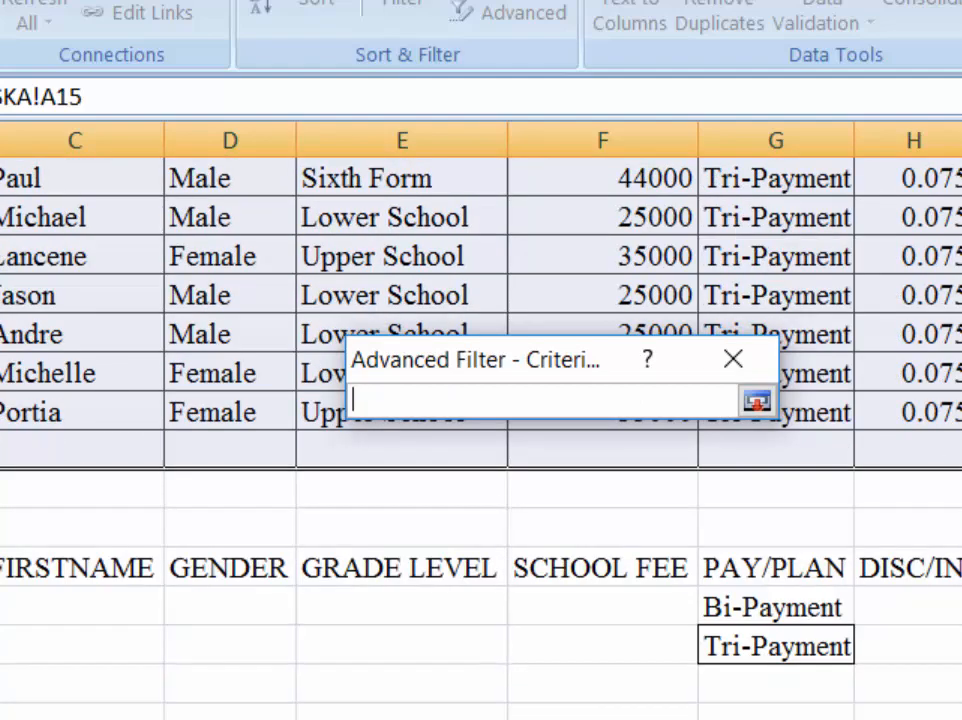
pyautogui.moveTo(0, 568); pyautogui.dragTo(961, 648)
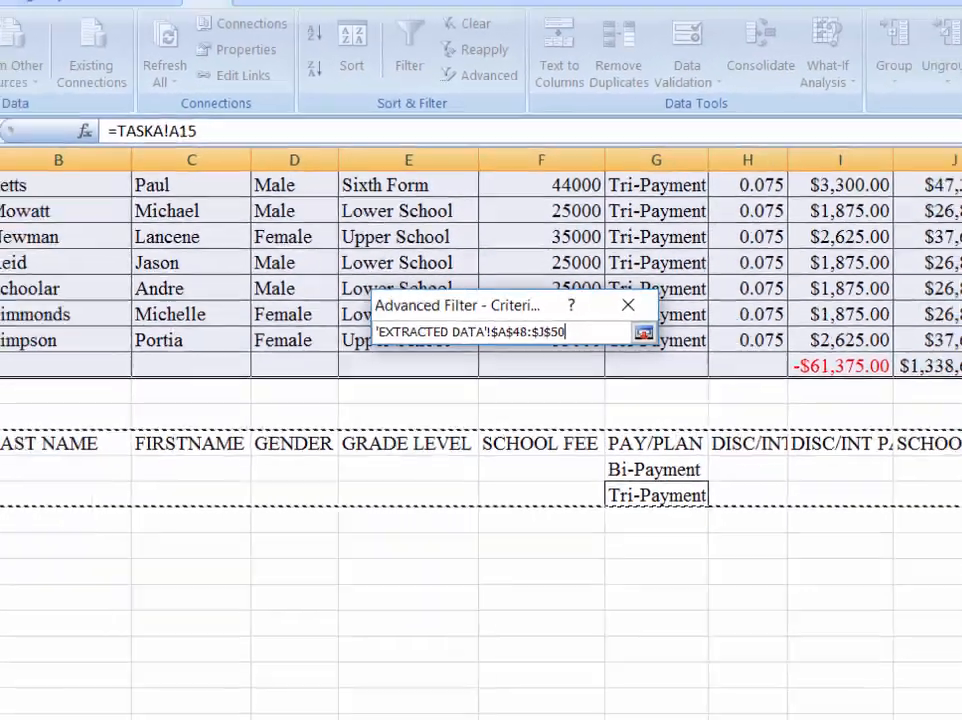
pyautogui.moveTo(961, 500); pyautogui.dragTo(902, 418)
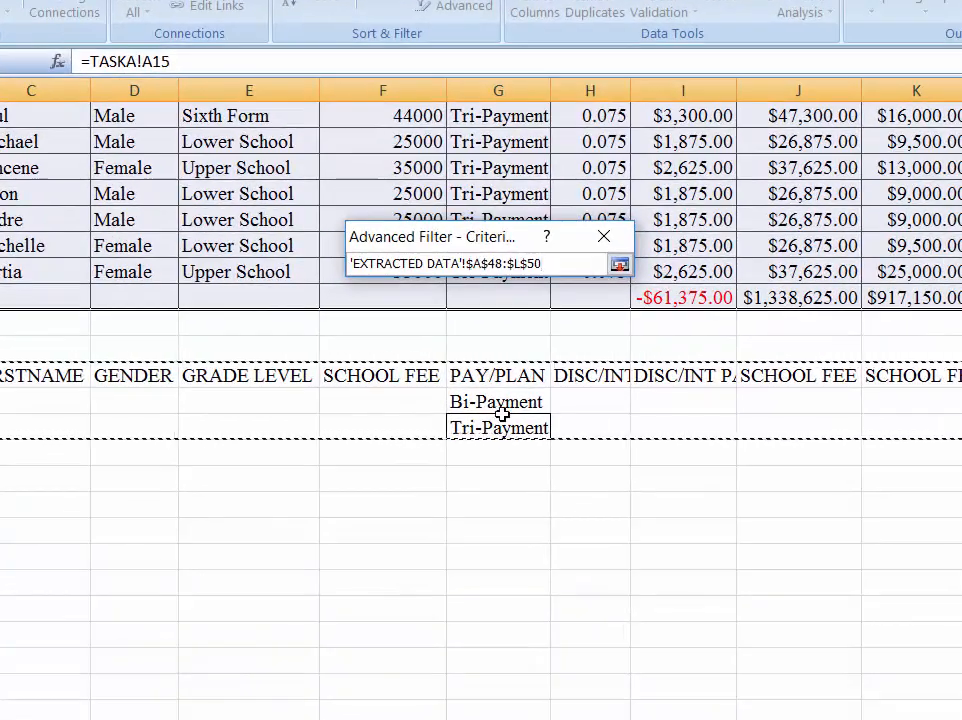
pyautogui.click(620, 265)
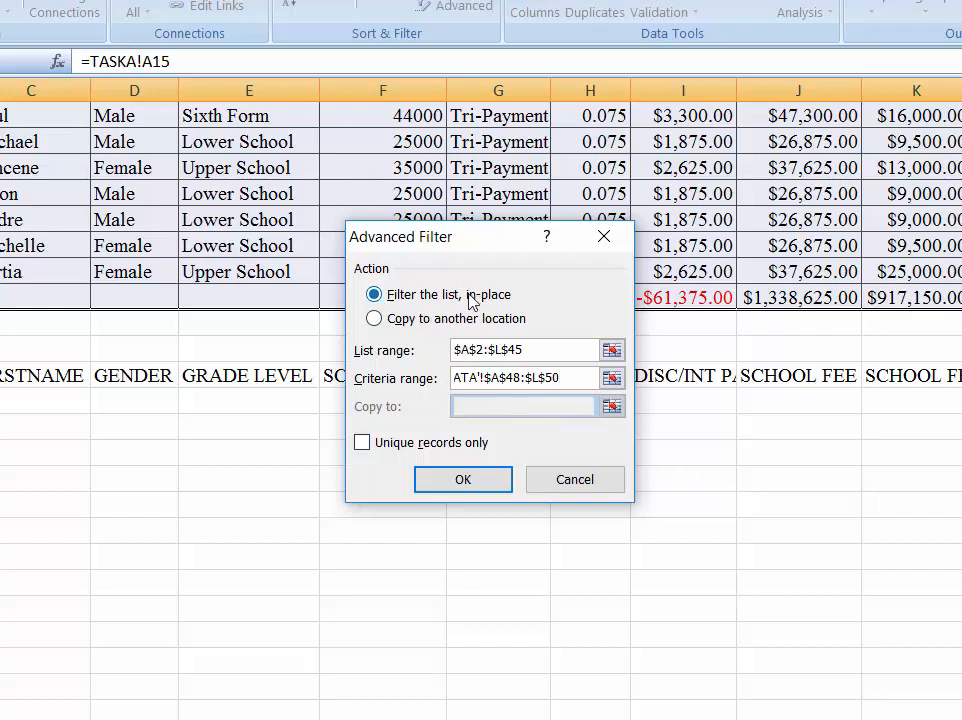
pyautogui.click(471, 483)
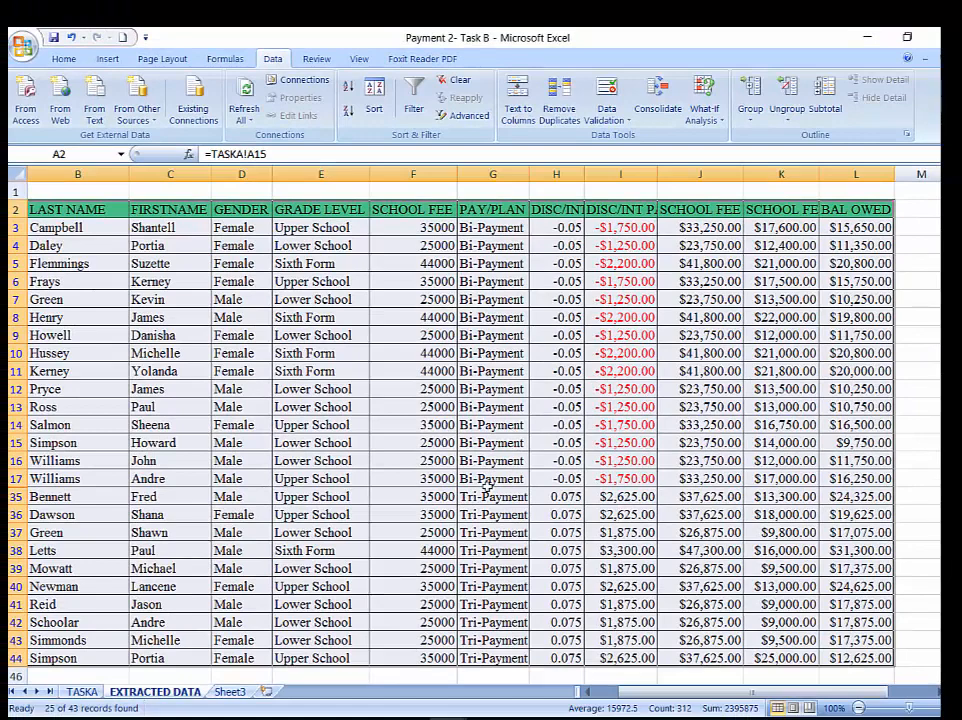
# Review the filtered student records across all columns, checking the PAY/PLAN entries against the criteria rows below the table.
pyautogui.scroll(-2, 486, 484)
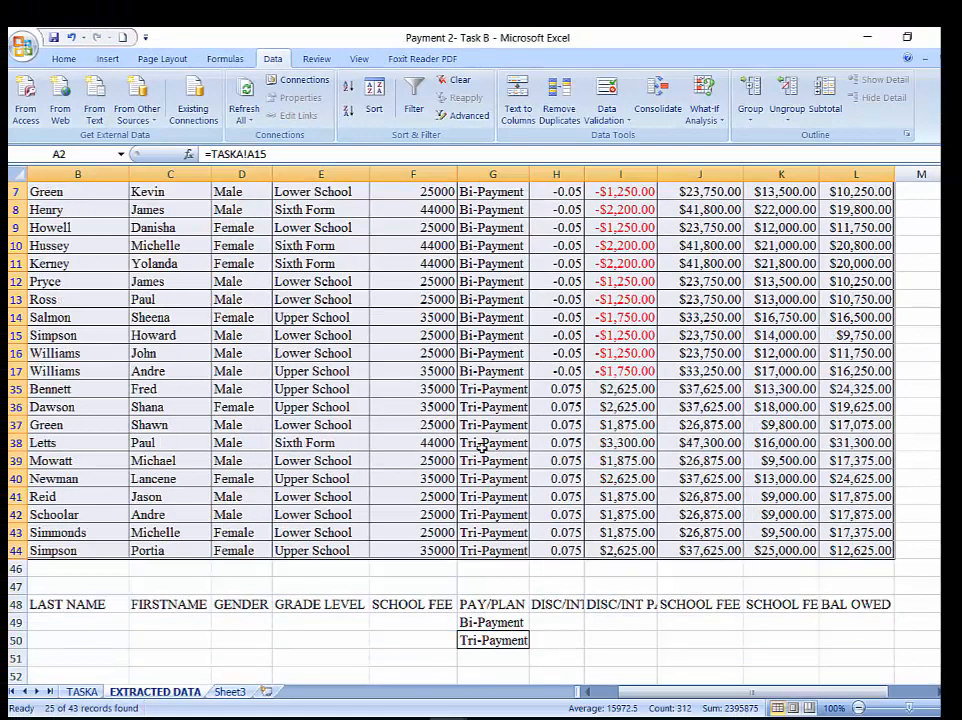
pyautogui.click(401, 481)
pyautogui.scroll(2, 401, 483)
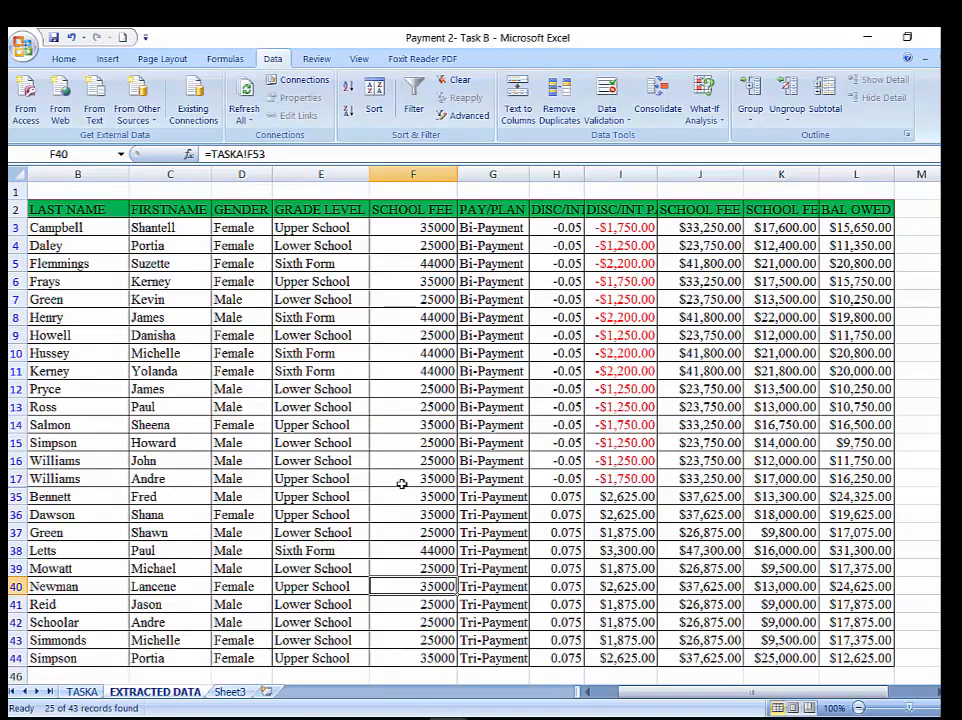
pyautogui.scroll(-1, 425, 325)
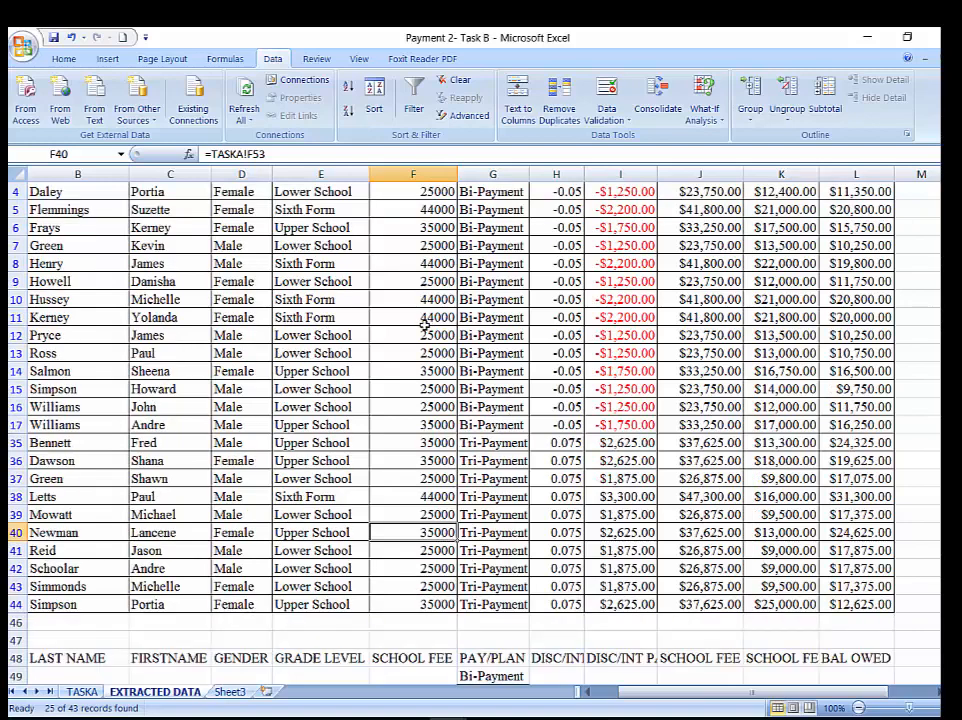
pyautogui.scroll(-3, 425, 325)
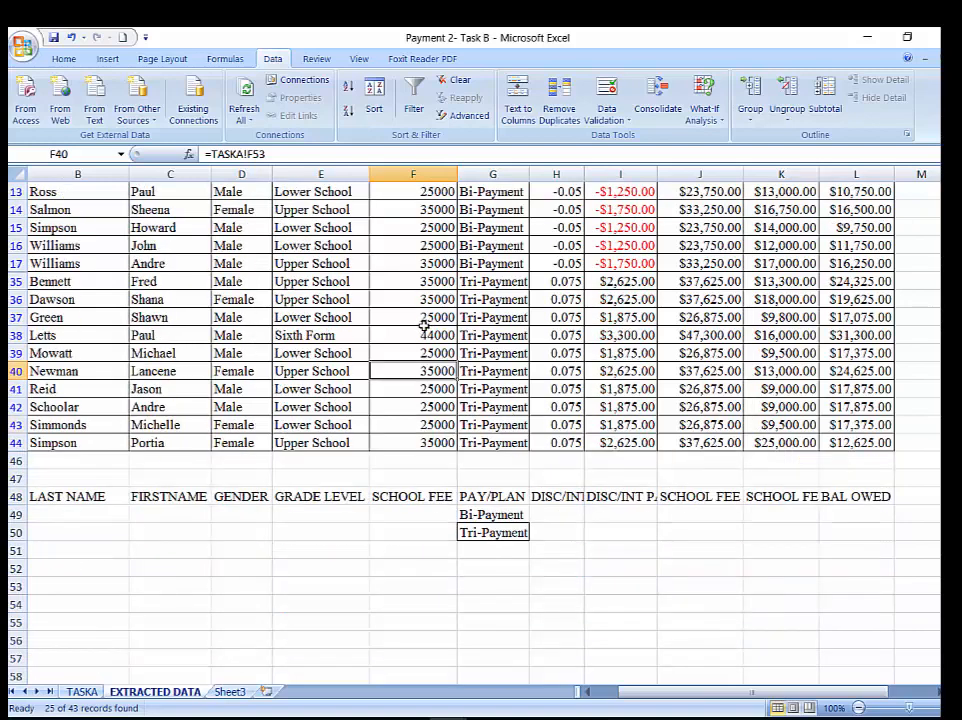
pyautogui.scroll(4, 425, 325)
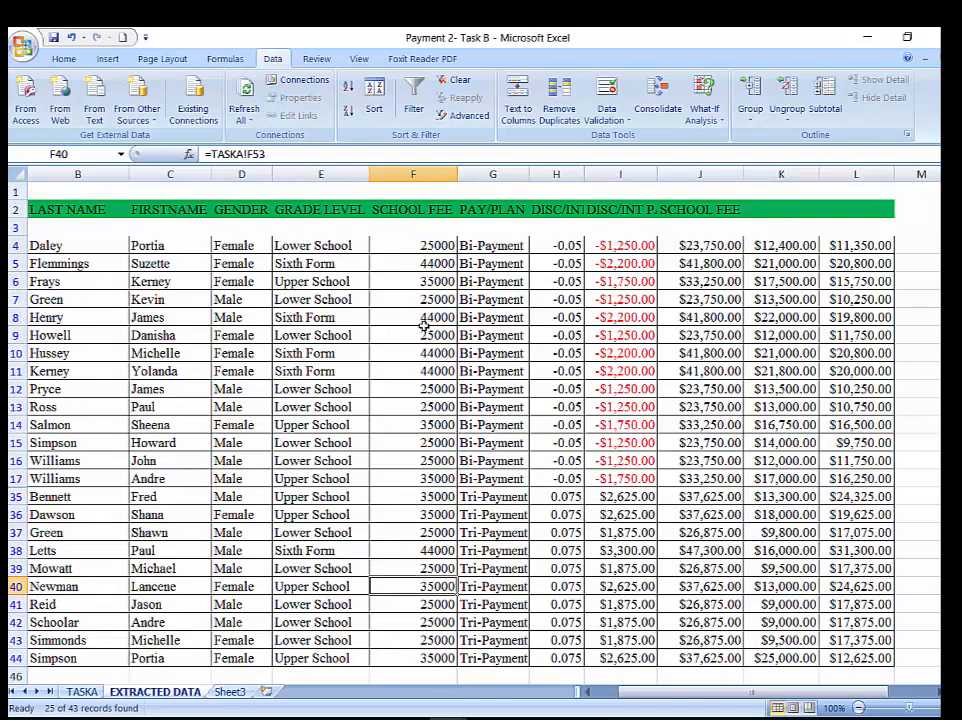
pyautogui.click(603, 692)
pyautogui.scroll(-6, 527, 562)
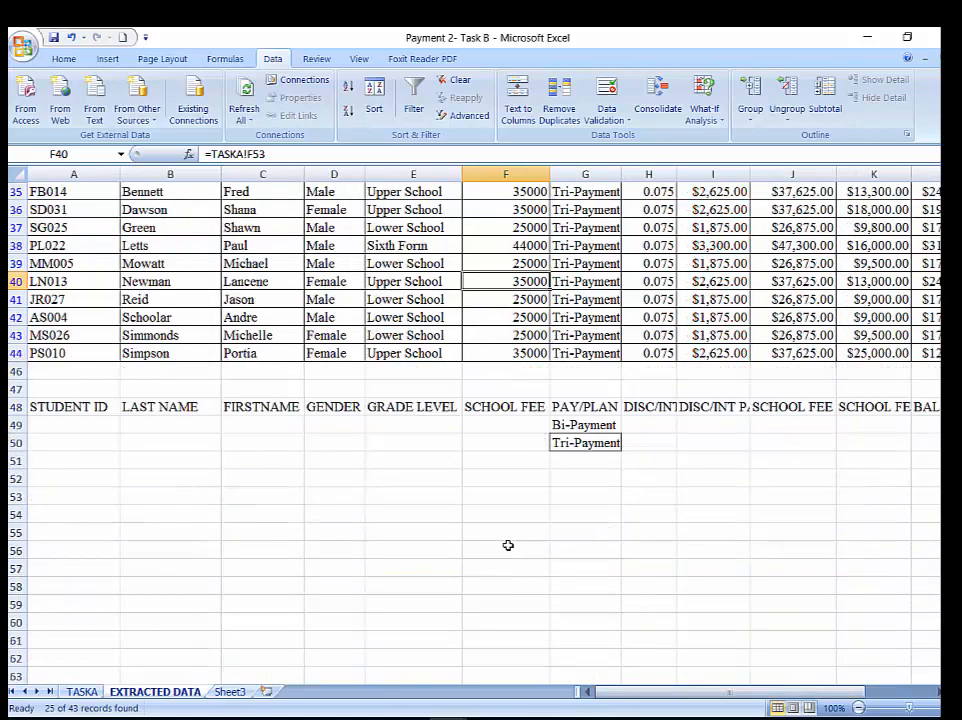
pyautogui.scroll(6, 427, 507)
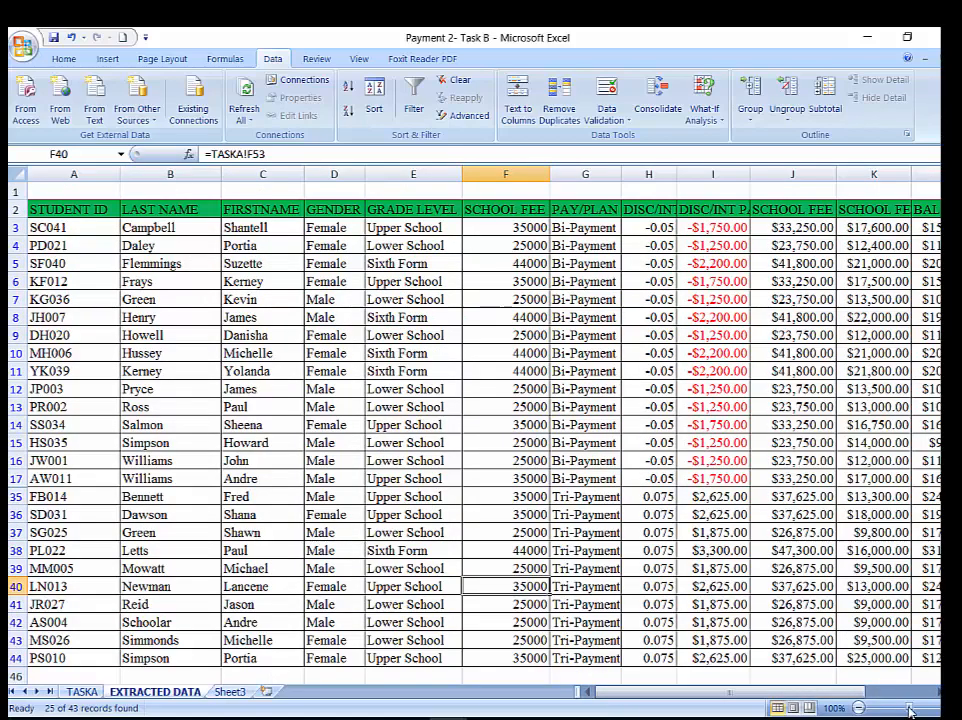
pyautogui.click(922, 694)
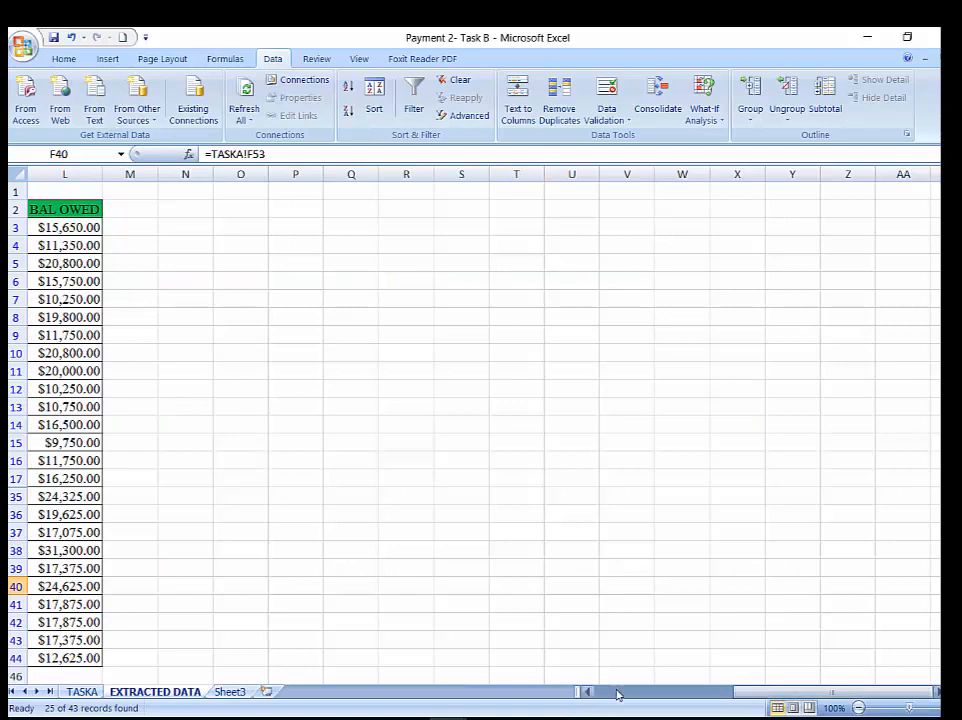
pyautogui.click(617, 694)
pyautogui.scroll(-2, 430, 591)
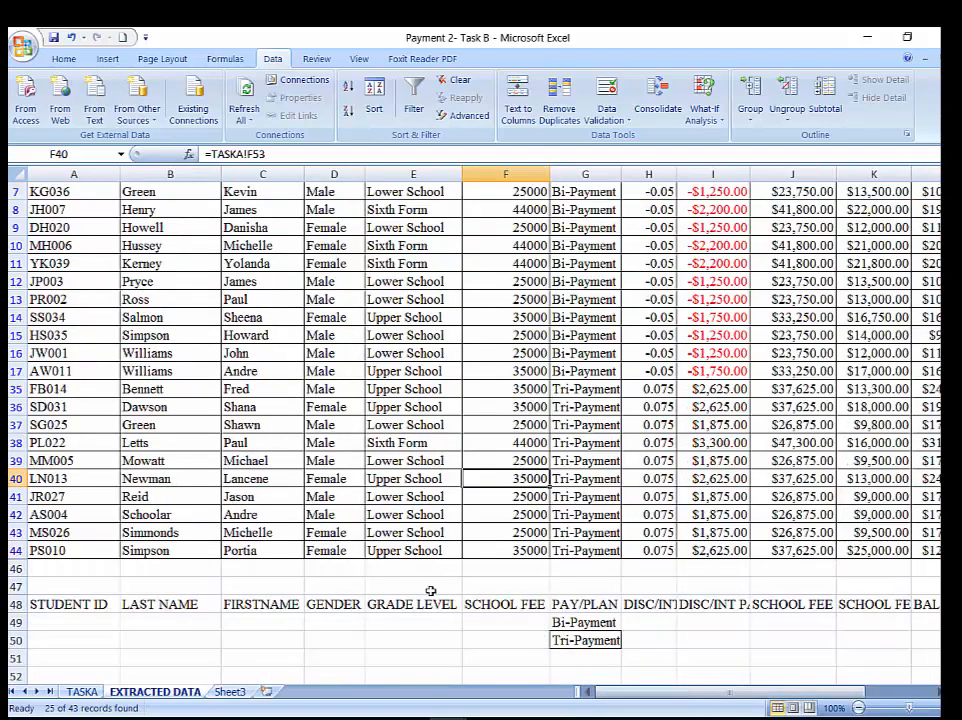
pyautogui.scroll(2, 490, 537)
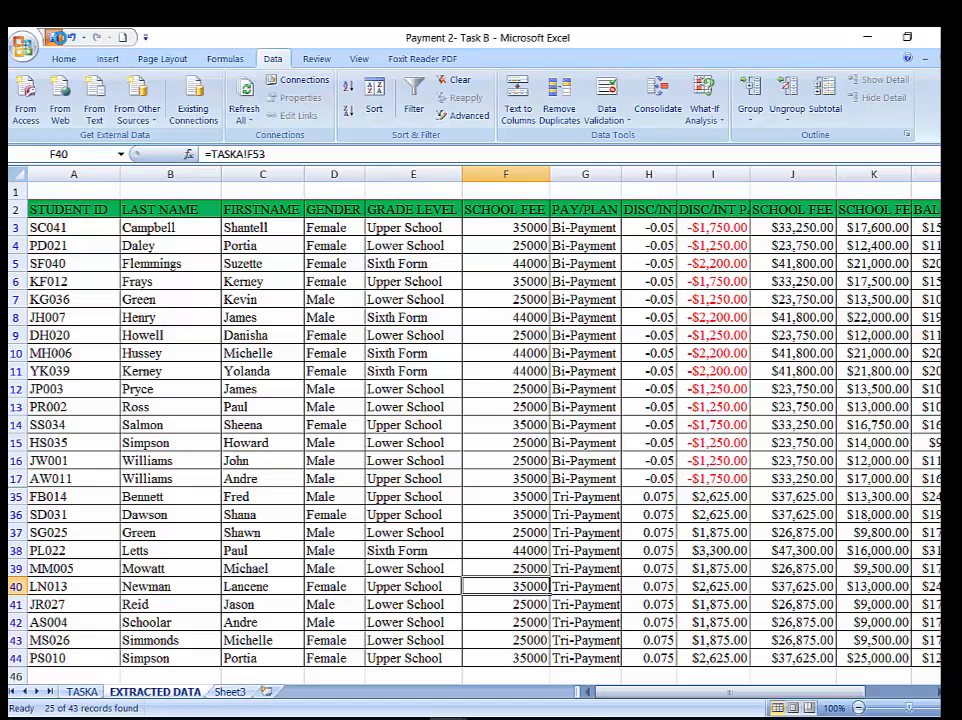
# Save the workbook and switch to the On a Mission High SBA Question document in Word to read the summary table items in Task B.
pyautogui.click(56, 38)
pyautogui.hotkey('alt', 'Tab')
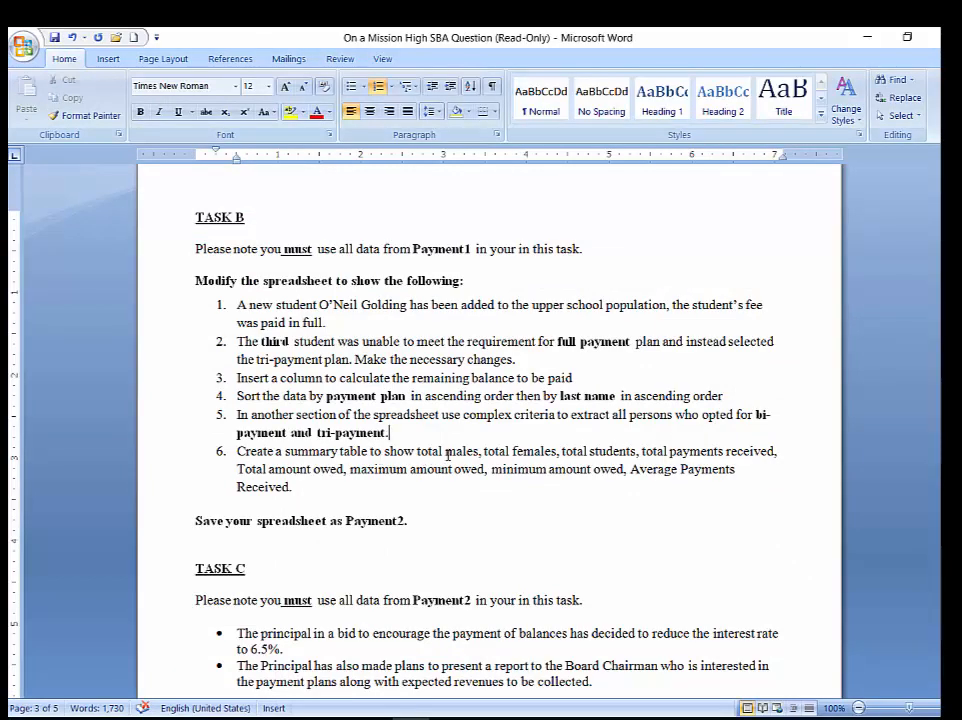
pyautogui.moveTo(421, 451); pyautogui.dragTo(880, 510)
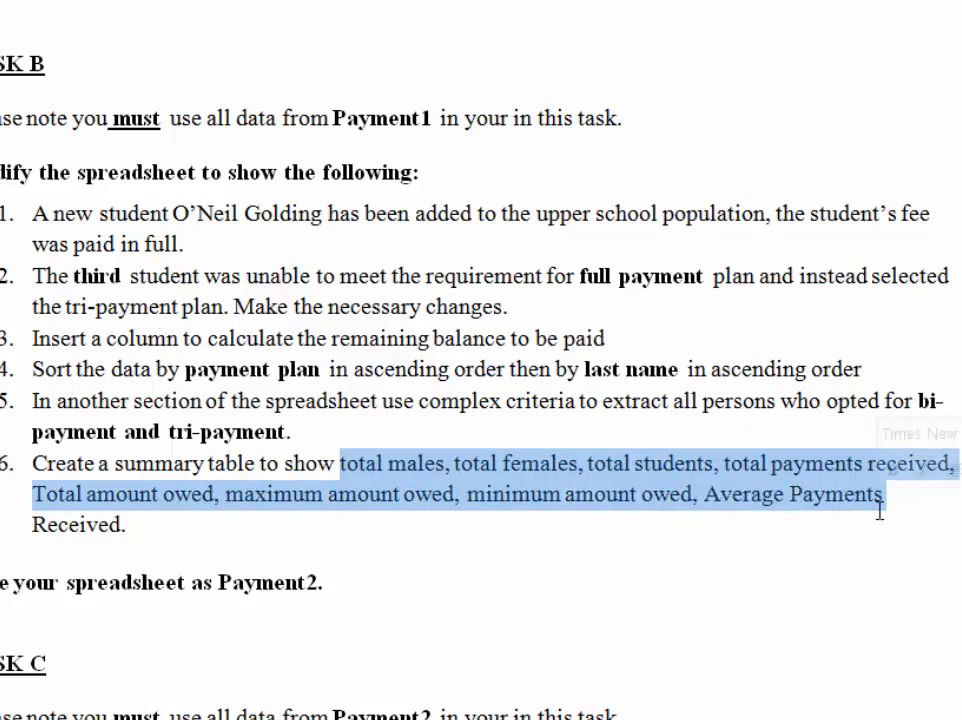
pyautogui.click(349, 605)
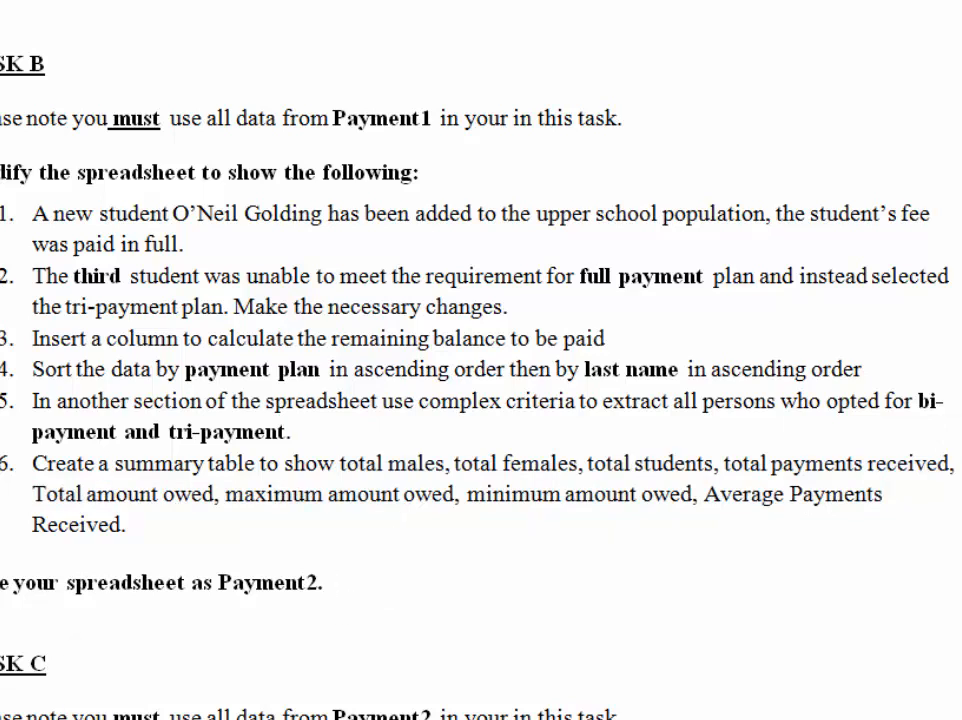
# Switch back to the Payment 2- Task B workbook in Excel, rename Sheet3 as SUMMARY and select its cell A1.
pyautogui.moveTo(394, 717)
pyautogui.click(540, 705)
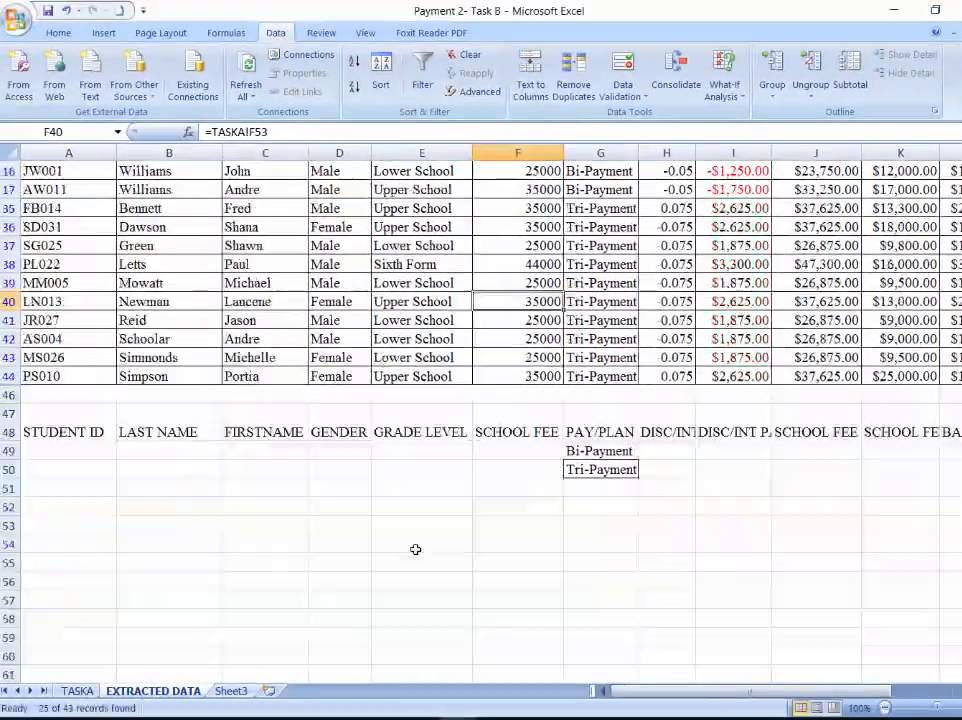
pyautogui.scroll(-1, 414, 550)
pyautogui.click(43, 473)
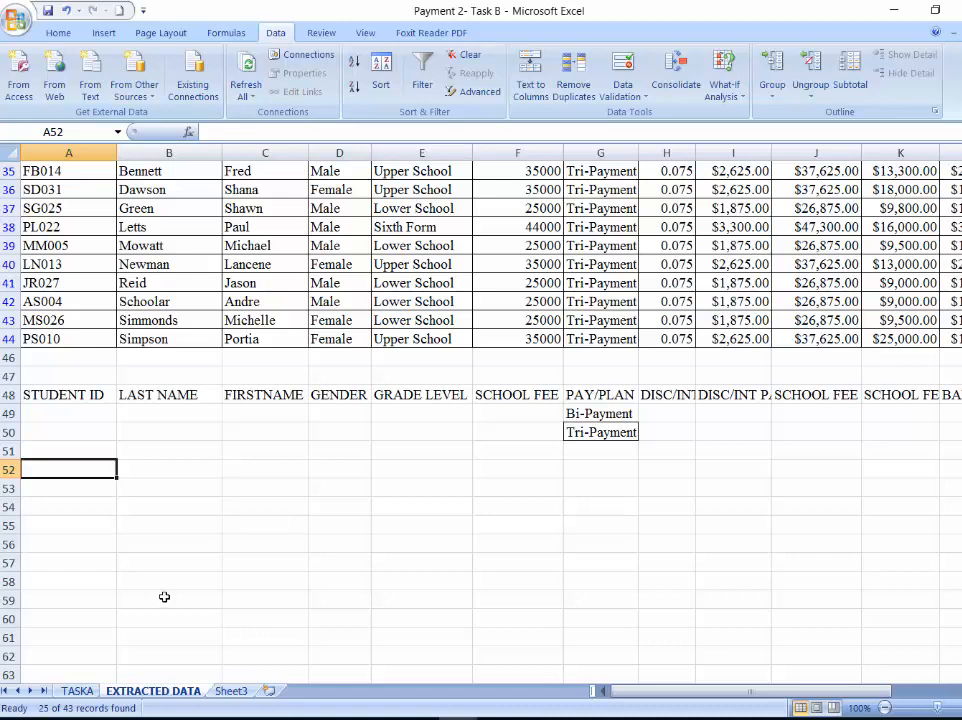
pyautogui.click(231, 692)
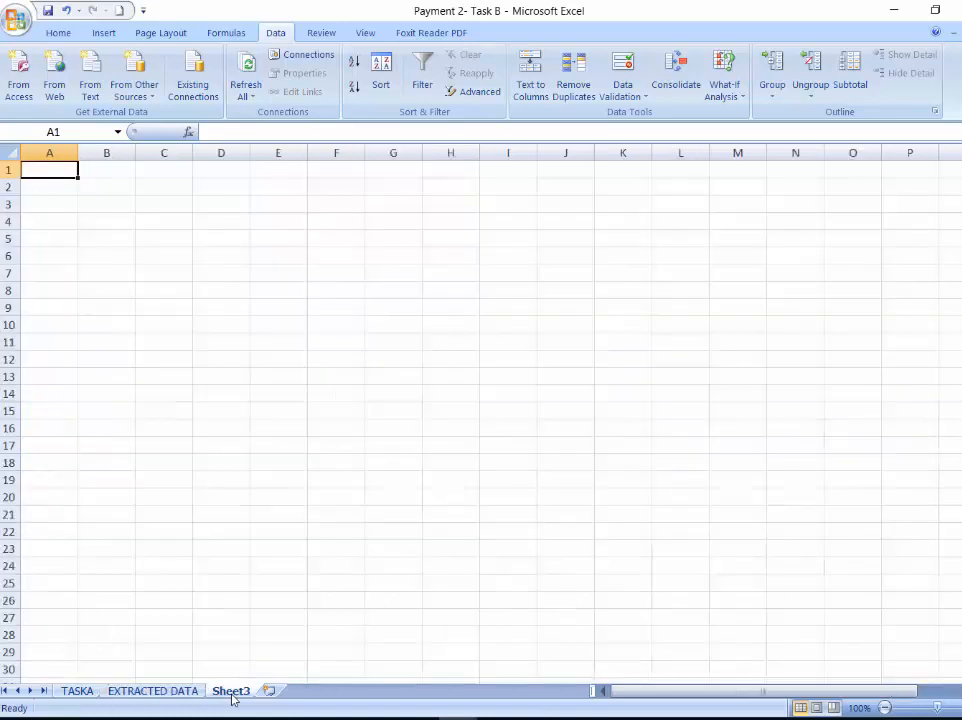
pyautogui.doubleClick(231, 692)
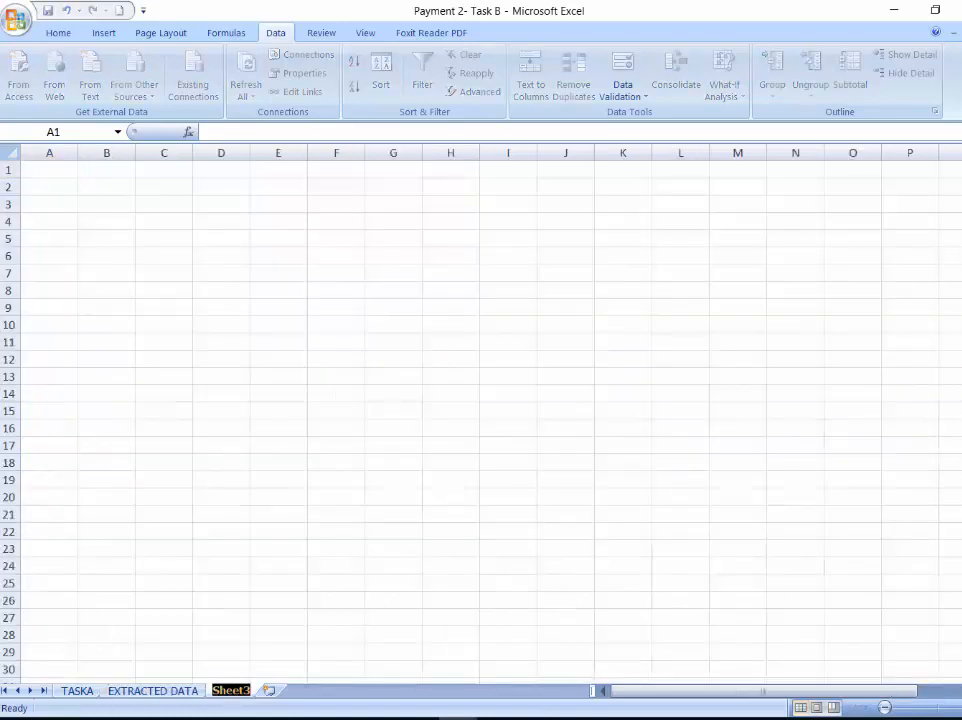
pyautogui.write('SUMMARY')
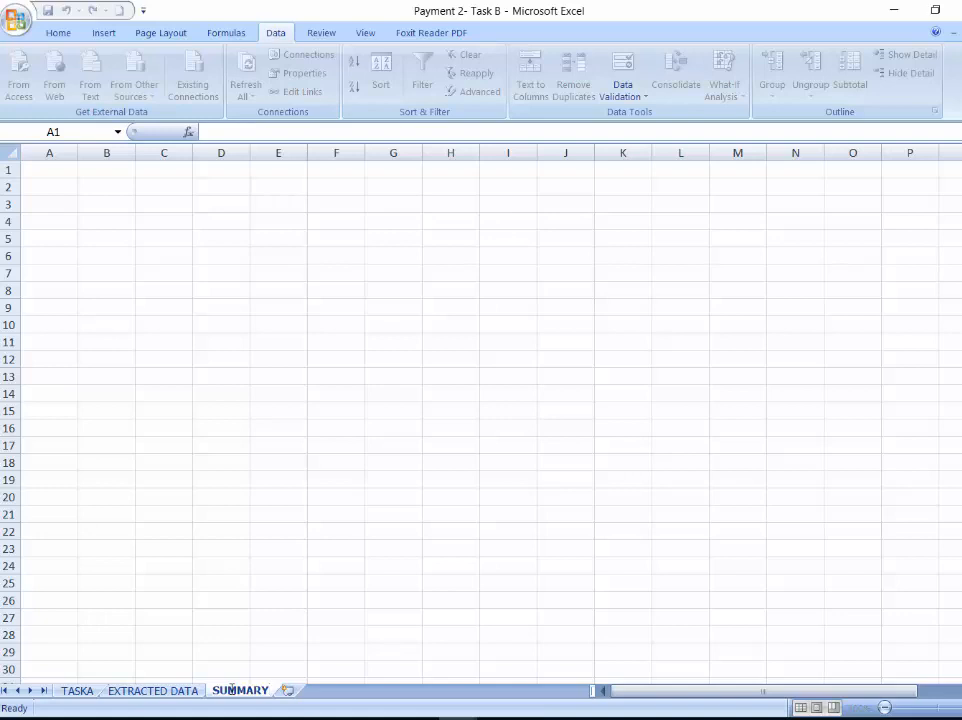
pyautogui.press('Return')
pyautogui.click(212, 493)
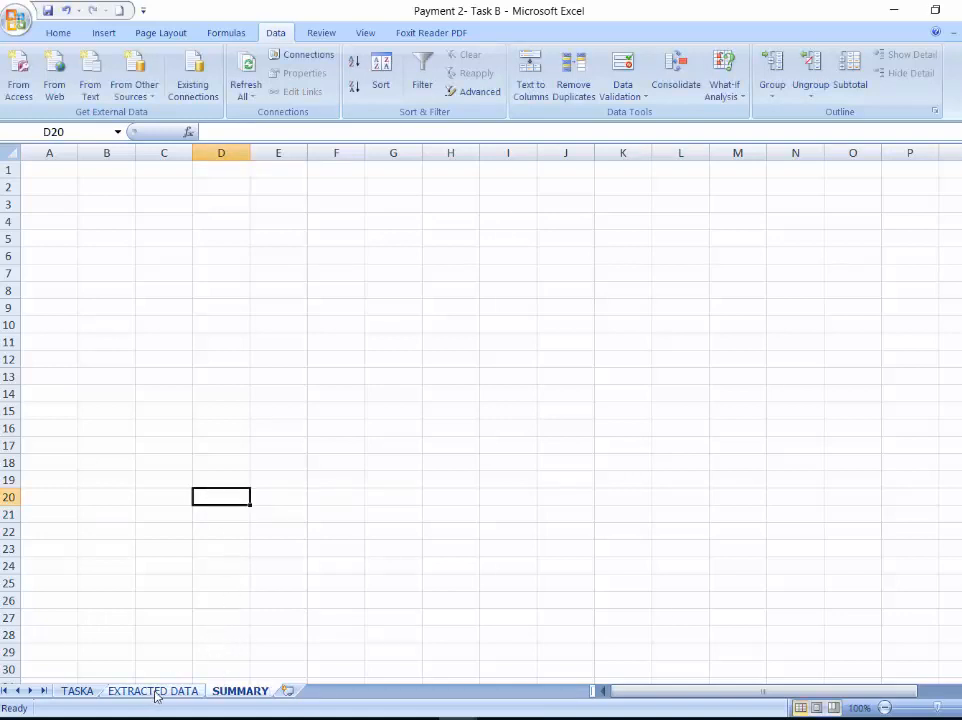
pyautogui.click(55, 172)
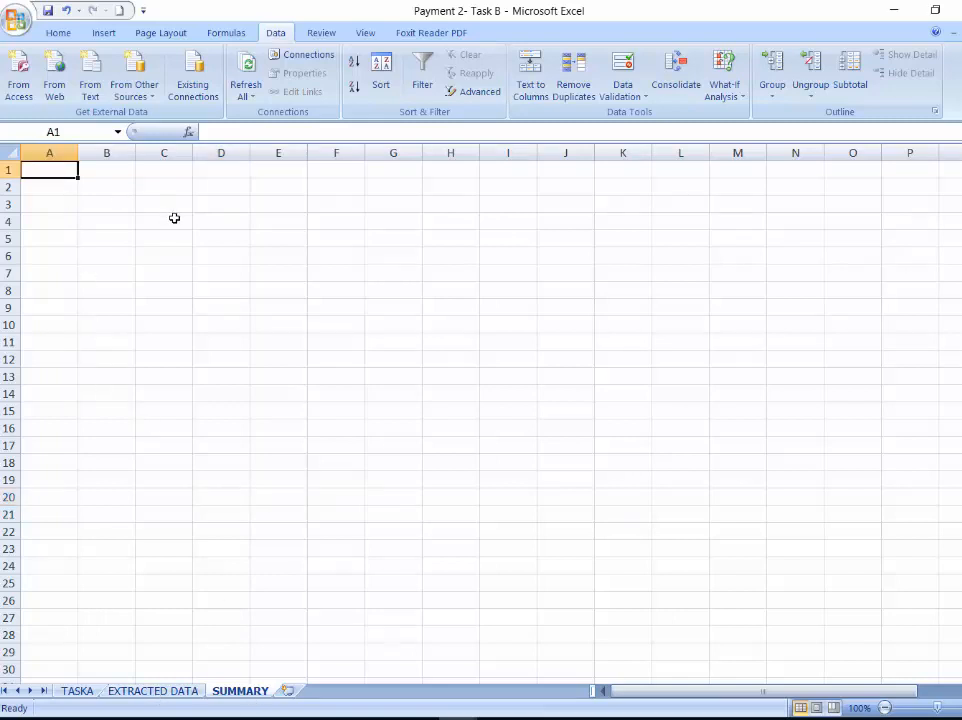
# Enter the title SUMMARY OF DATA FOR in cell A1 and ON A MISSION HIGH SCHOOL in cell A2.
pyautogui.write('SUMMAR')
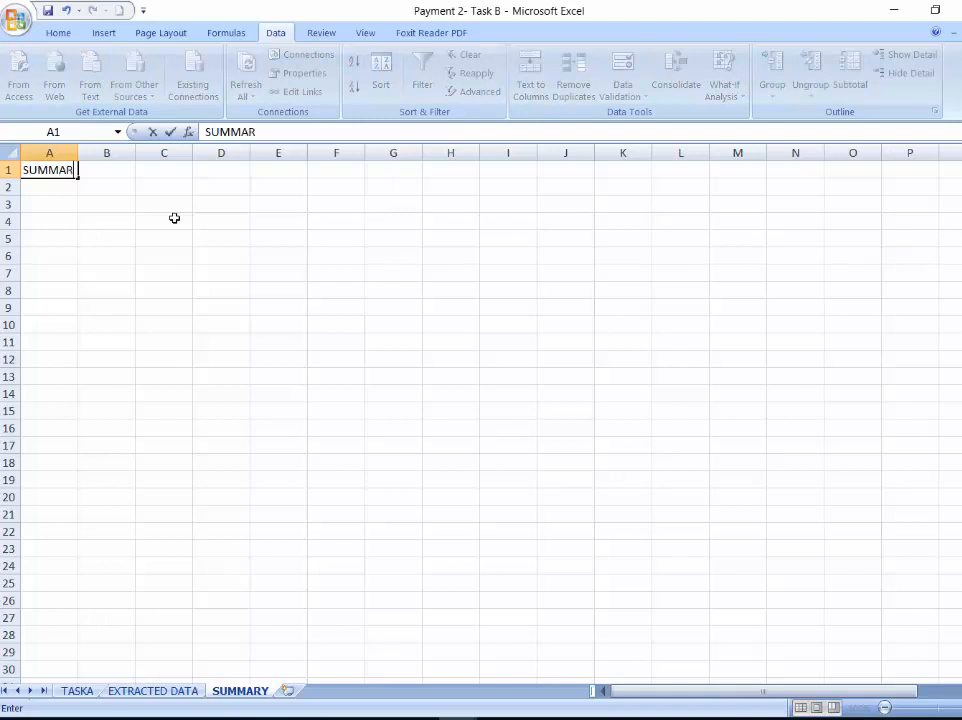
pyautogui.write('Y OF DA')
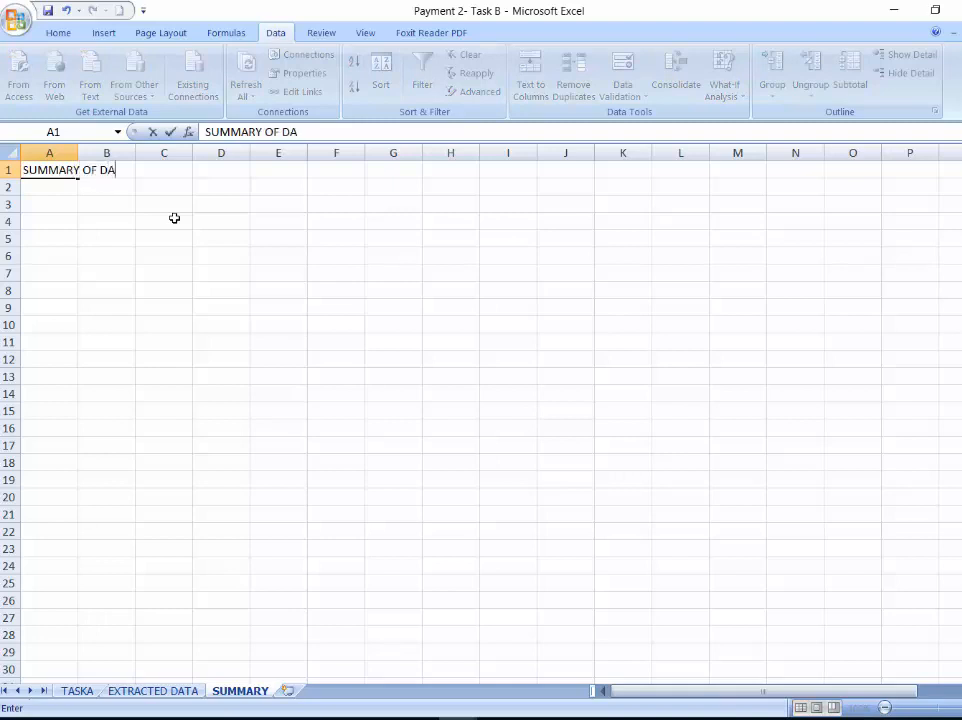
pyautogui.write('TA FOR')
pyautogui.press('Return')
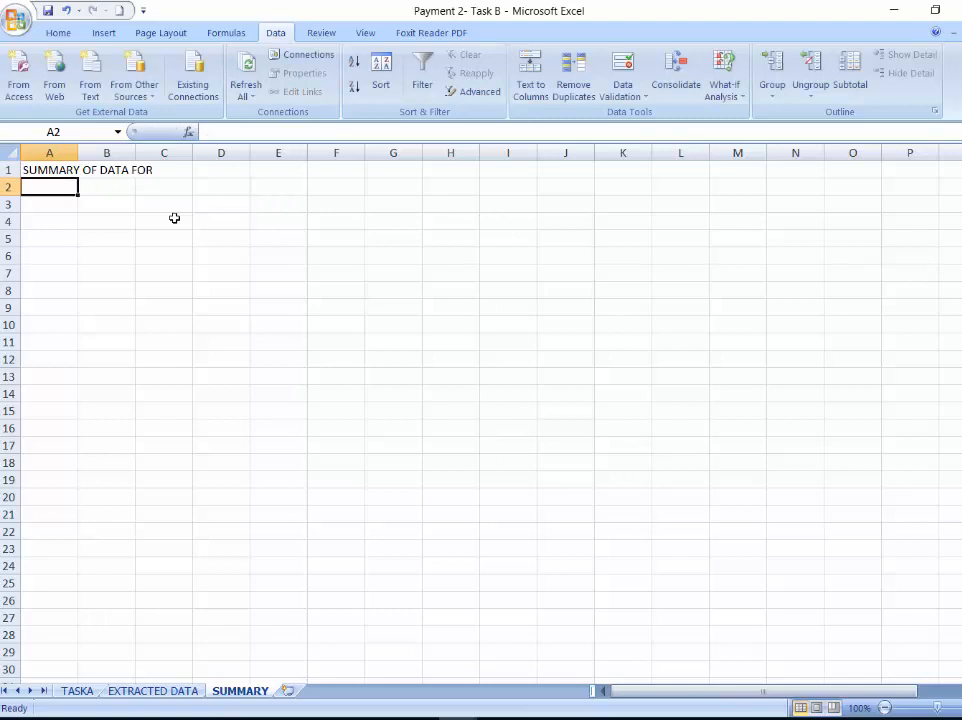
pyautogui.write('ON A MISS')
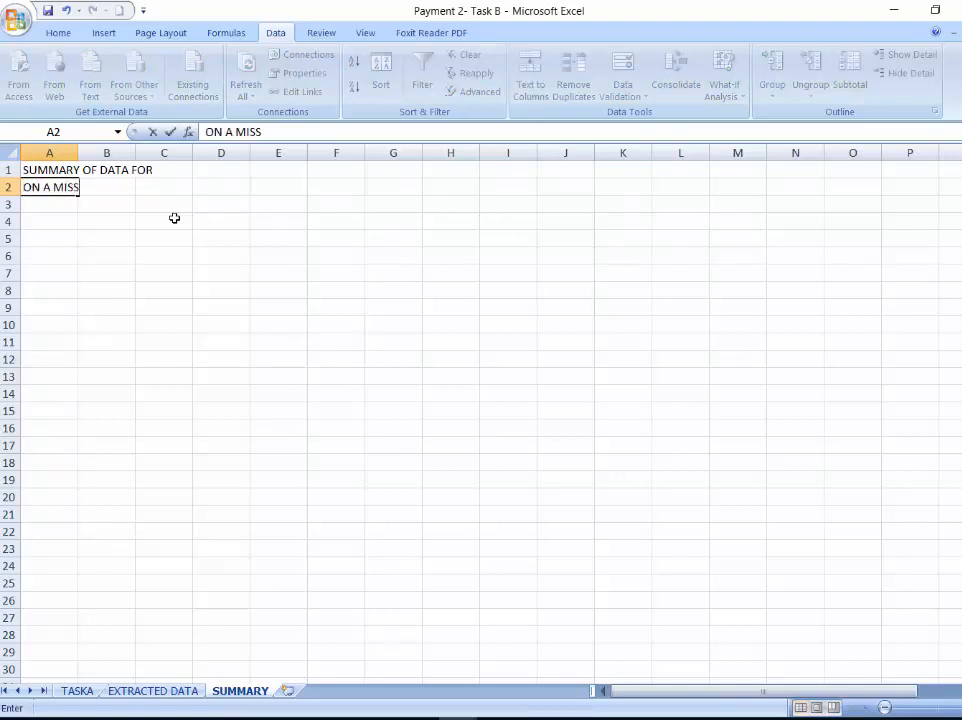
pyautogui.write('ION HIGH')
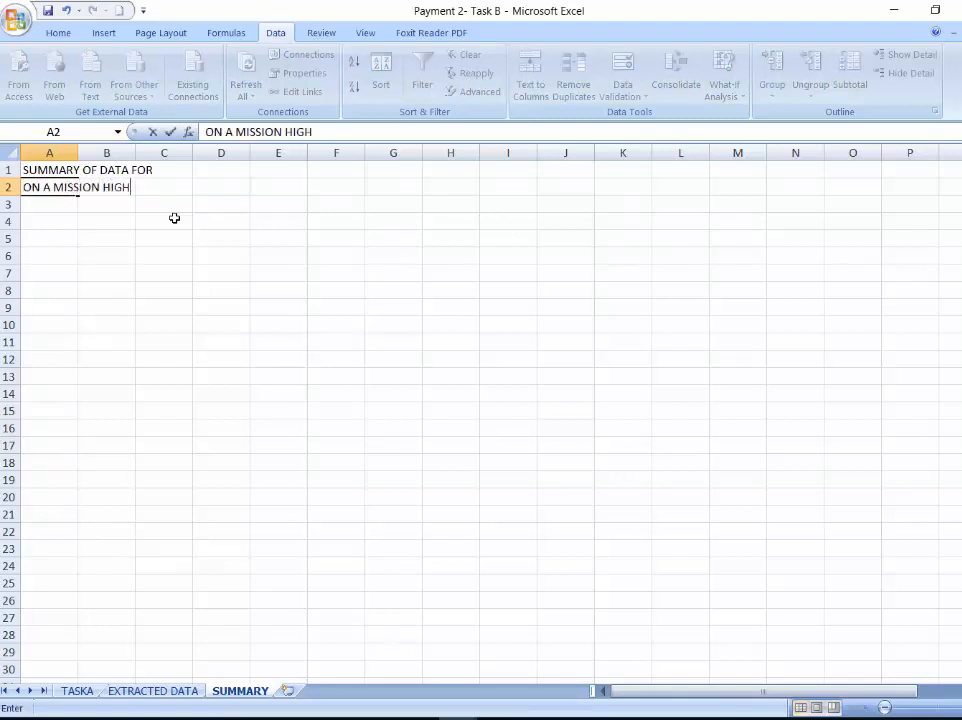
pyautogui.write(' SCHOOL')
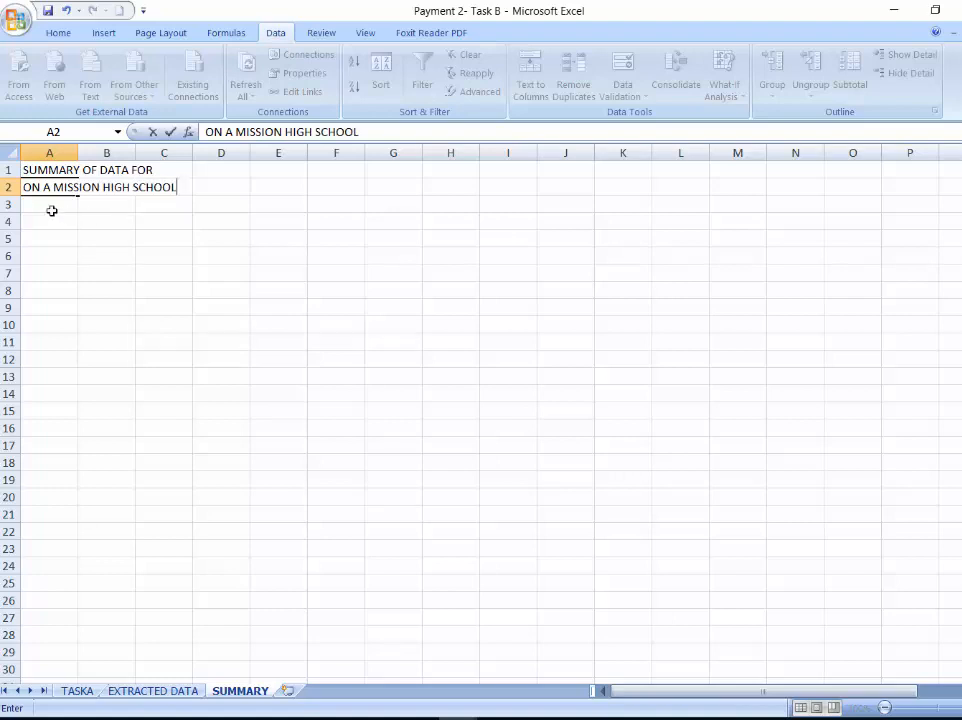
pyautogui.click(146, 203)
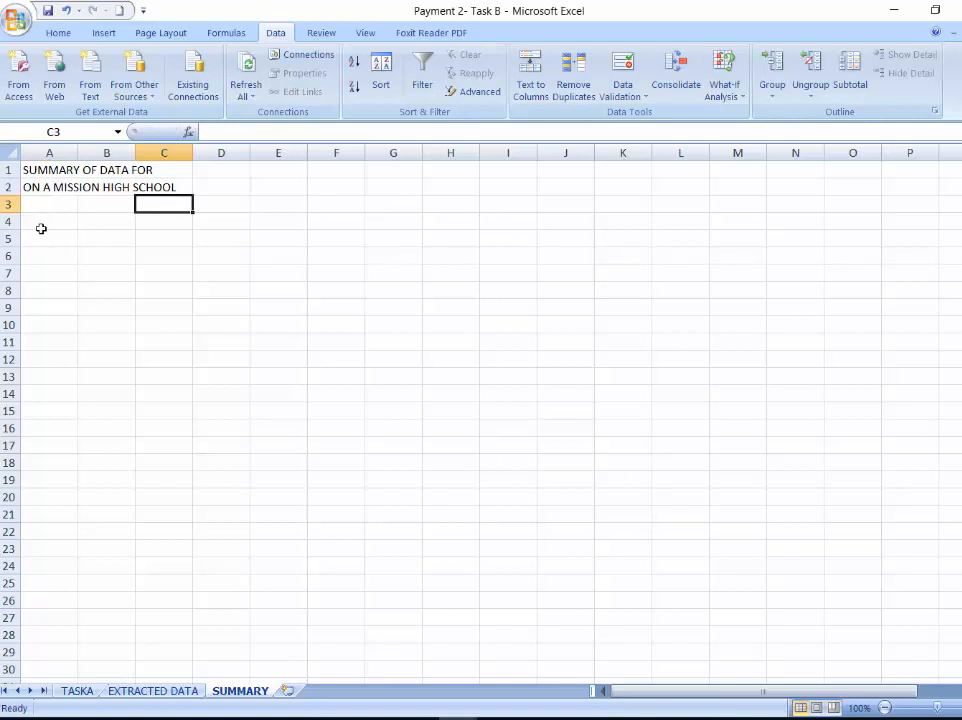
# Check Task B's summary items in Word, list them in A4:A11 from Total Number of Males to Average Payment received, and fit column A's width.
pyautogui.click(41, 226)
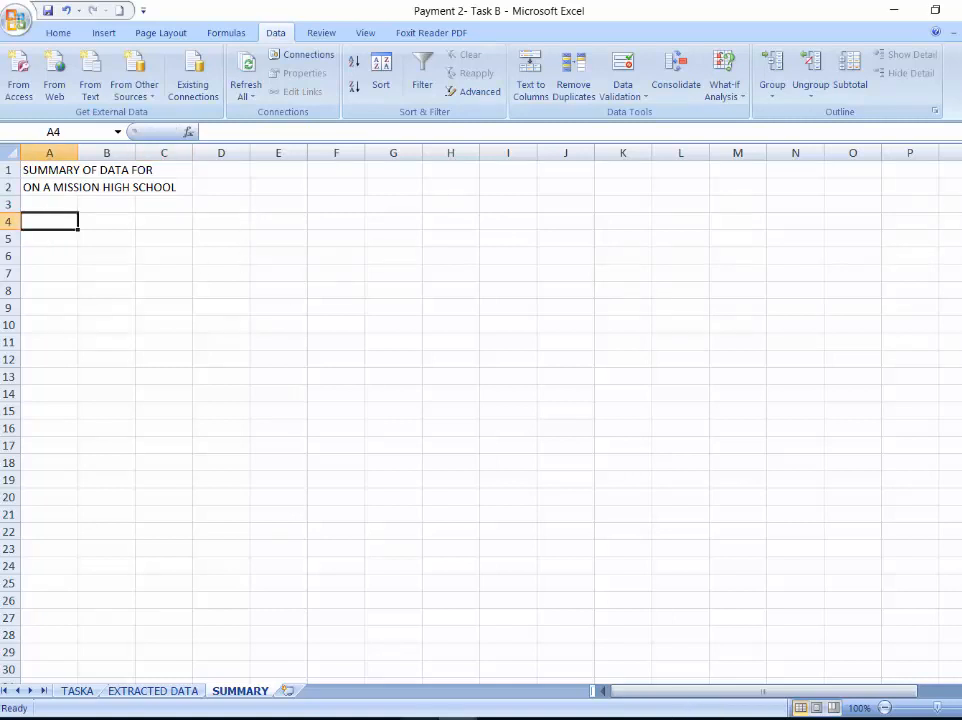
pyautogui.hotkey('alt', 'Tab')
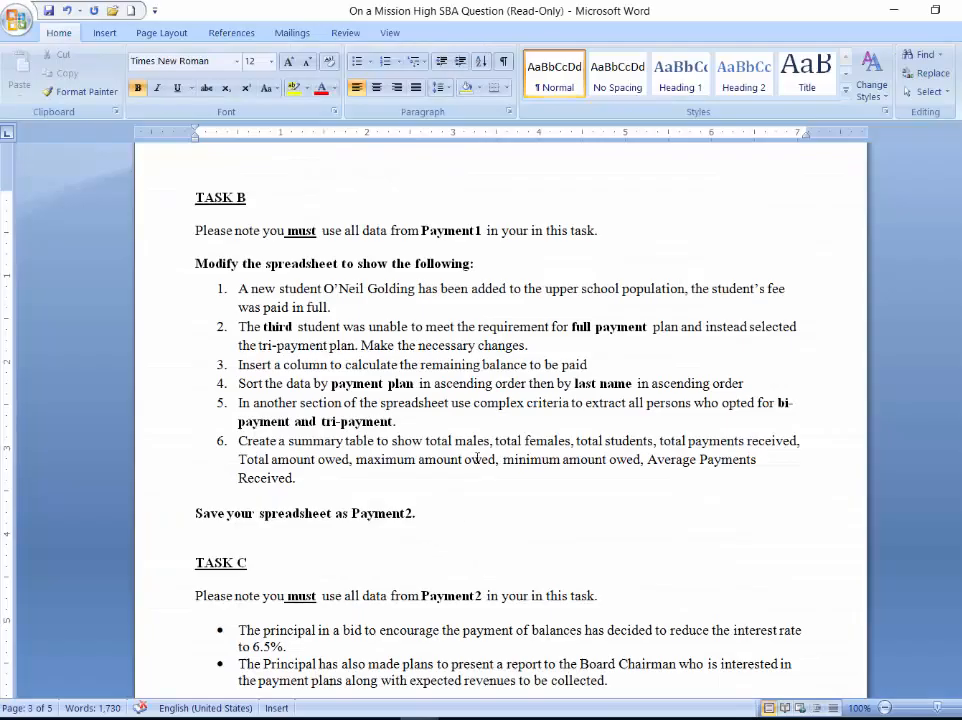
pyautogui.hotkey('alt', 'Tab')
pyautogui.click(56, 223)
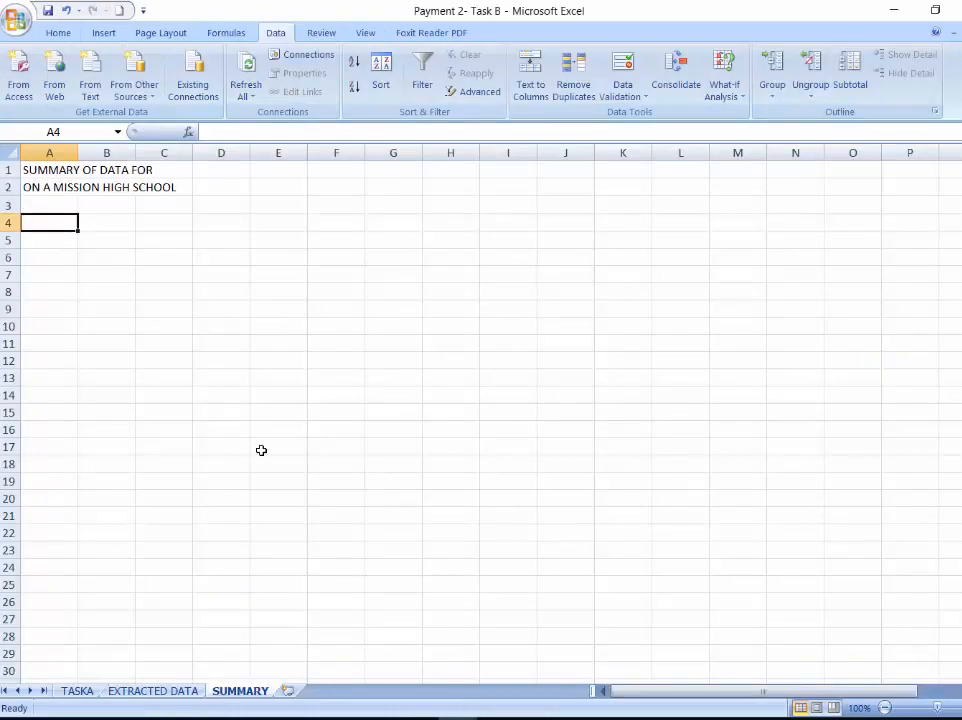
pyautogui.write('tOTAL ')
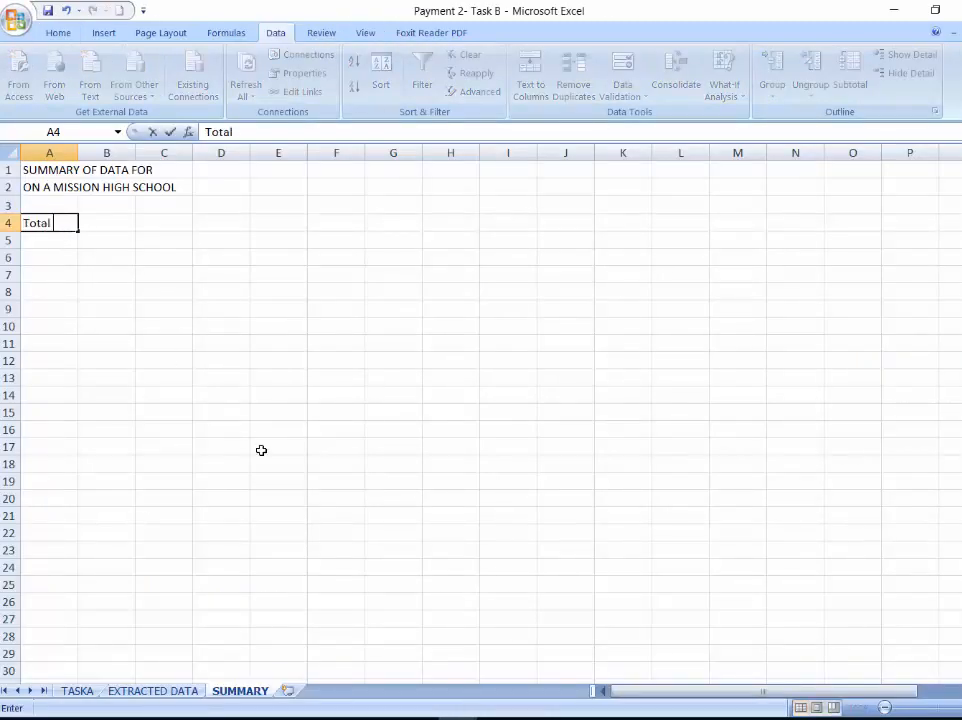
pyautogui.write('Number of Males')
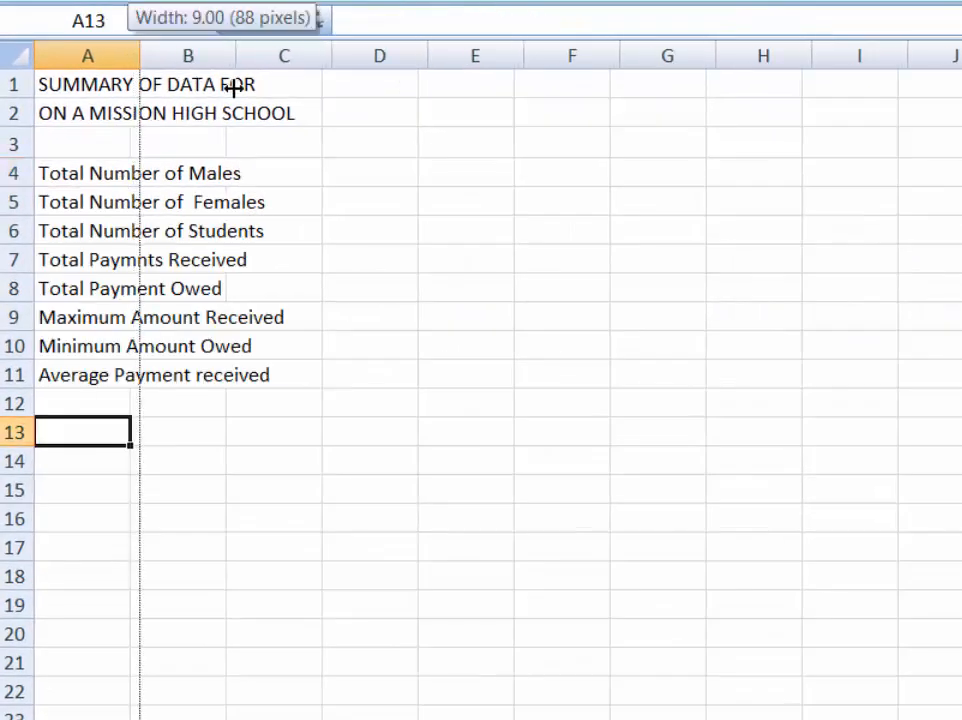
pyautogui.moveTo(233, 88); pyautogui.dragTo(286, 112)
pyautogui.doubleClick(286, 55)
# Insert a header row above Total Number of Males with Item in A4 and Value in B4, and slightly widen column B.
pyautogui.click(116, 177)
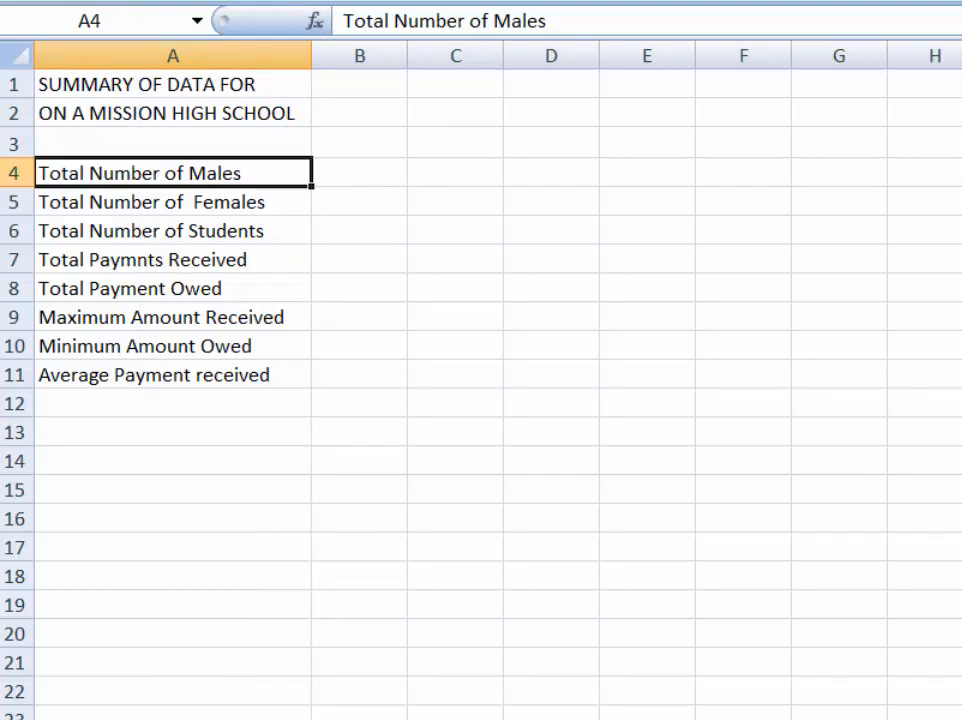
pyautogui.hotkey('alt', 'i')
pyautogui.press('r')
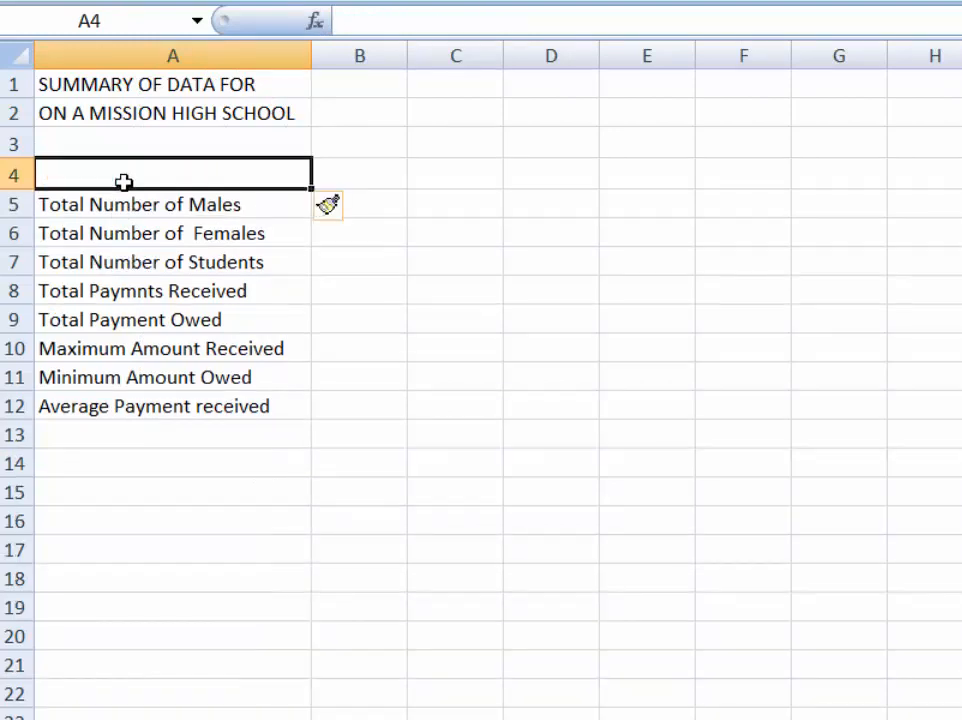
pyautogui.write('Item')
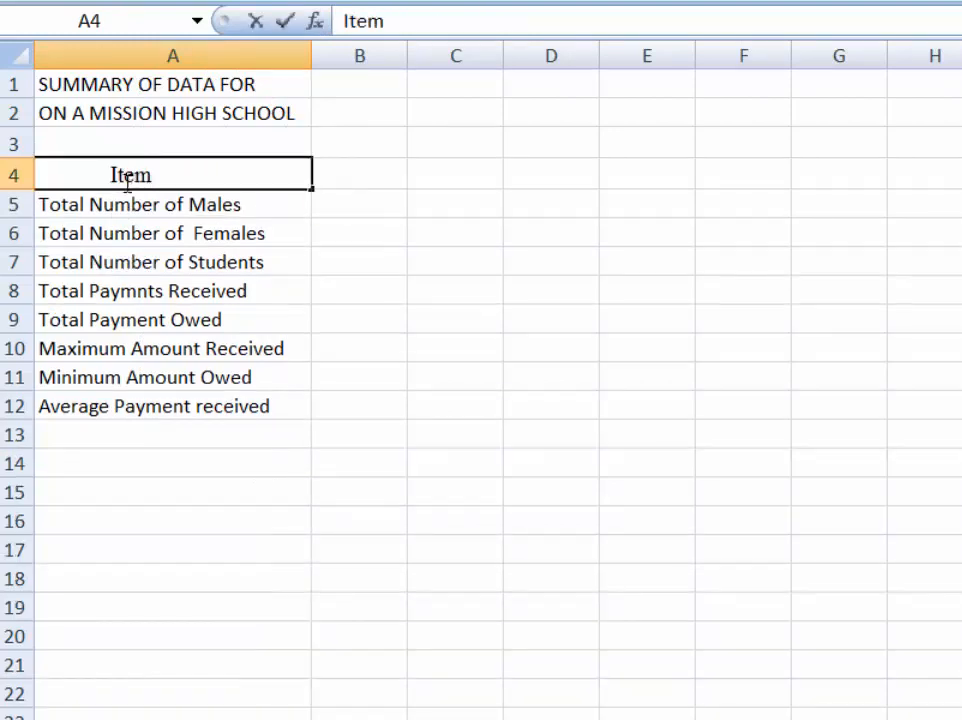
pyautogui.click(358, 179)
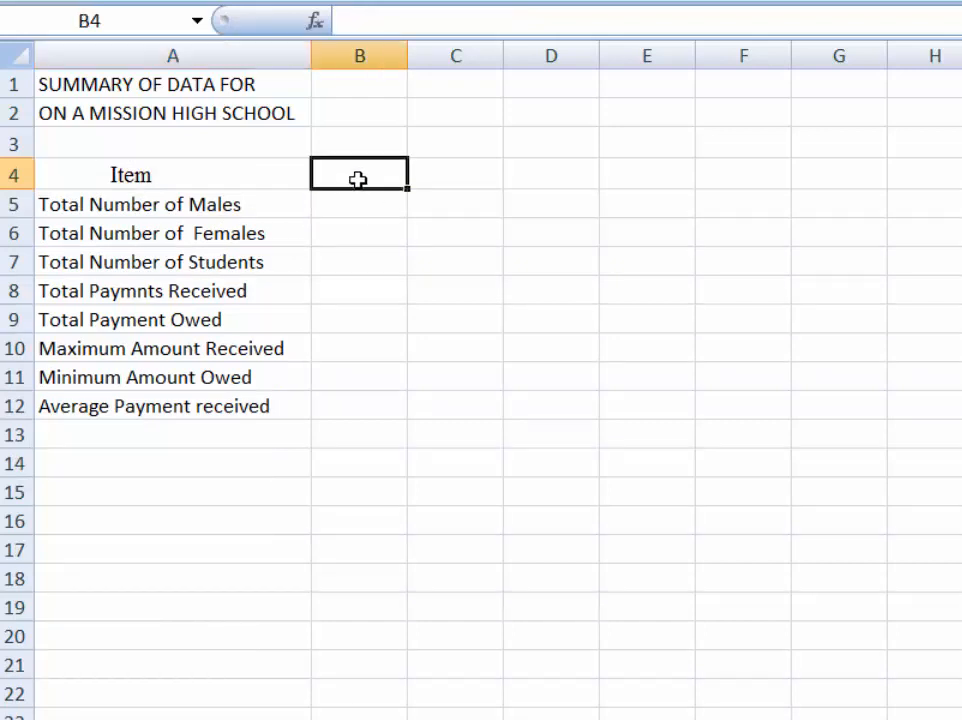
pyautogui.write('Value')
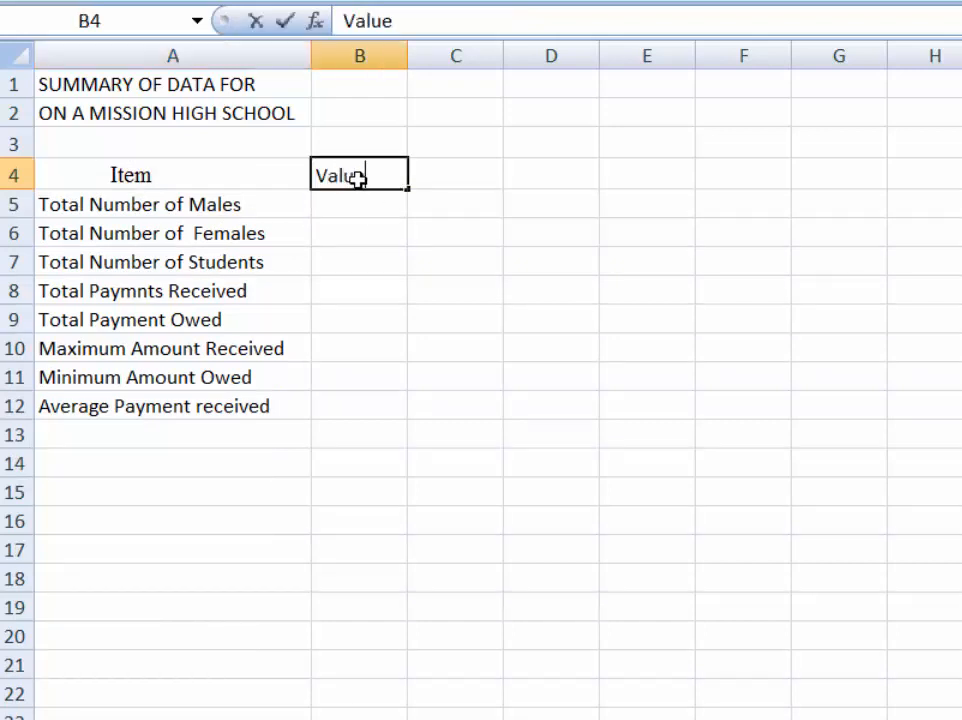
pyautogui.click(374, 308)
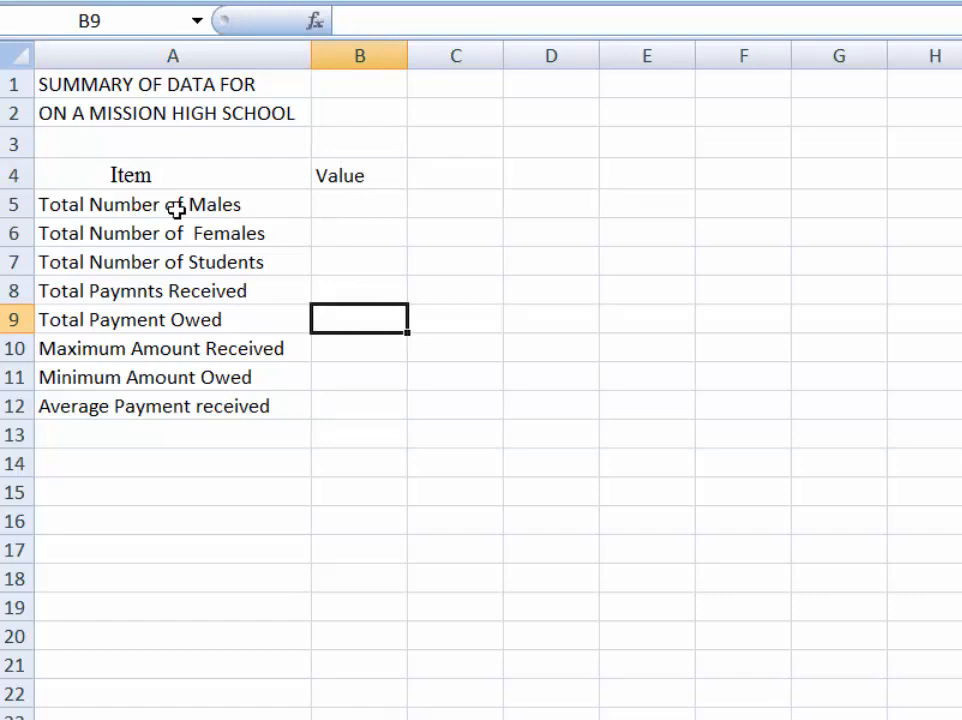
pyautogui.click(354, 206)
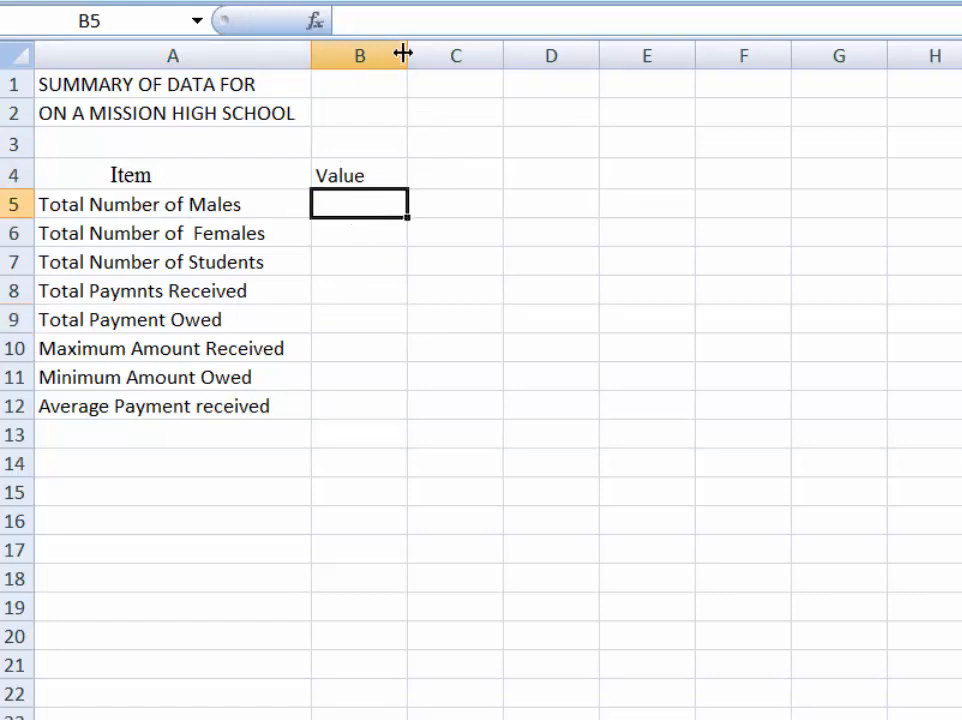
pyautogui.moveTo(405, 50); pyautogui.dragTo(418, 60)
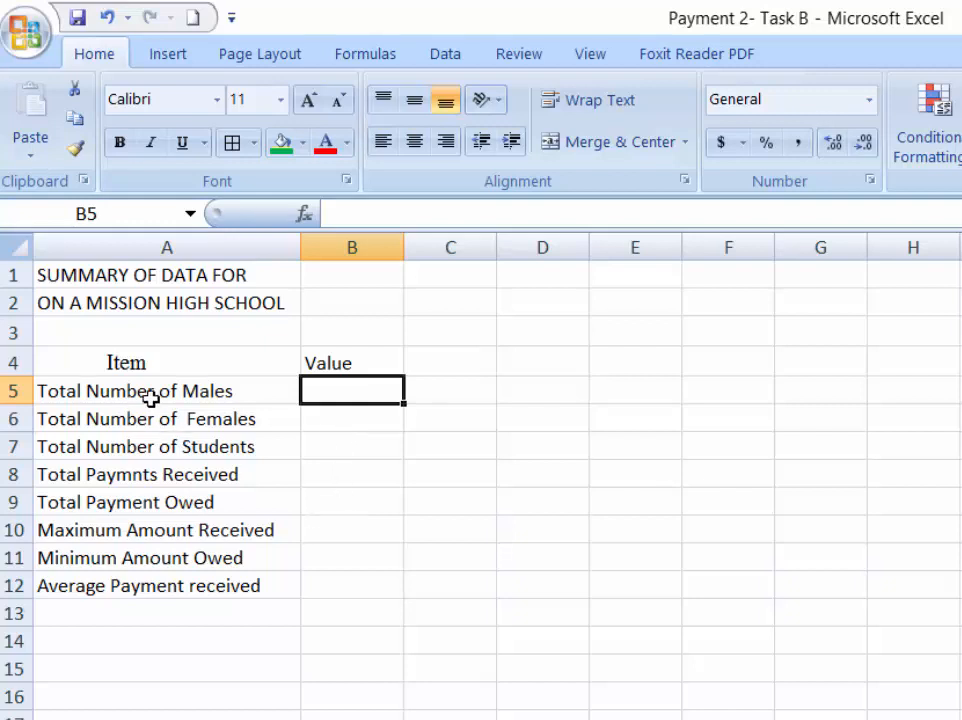
# Examine the GENDER column on the TASKA sheet for the male and female entries, and return to the SUMMARY sheet.
pyautogui.click(150, 396)
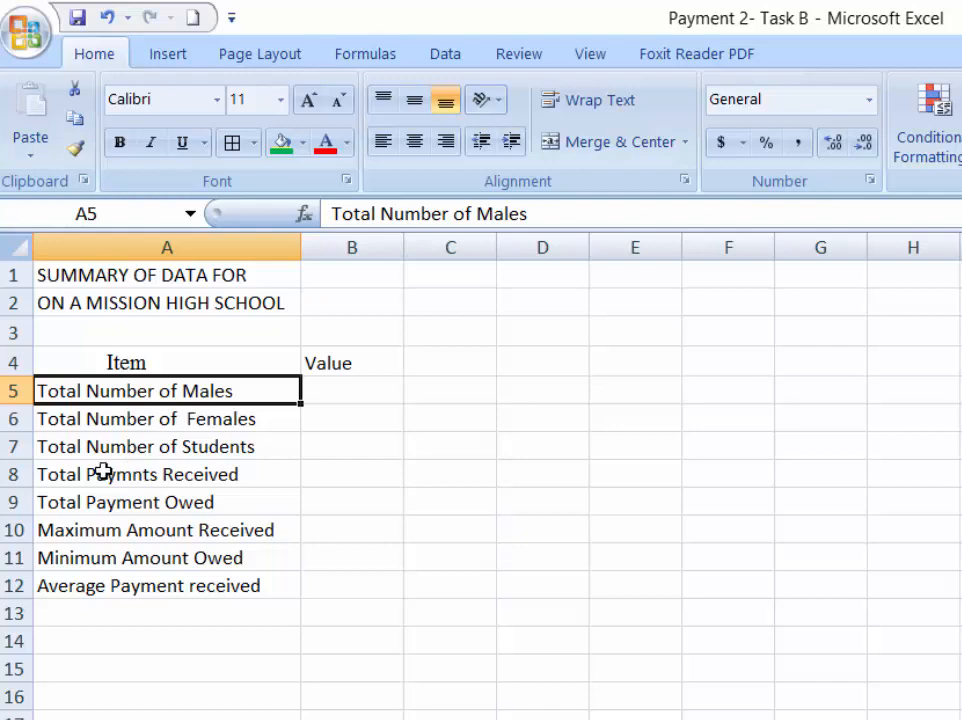
pyautogui.hotkey('ctrl', 'pageup')
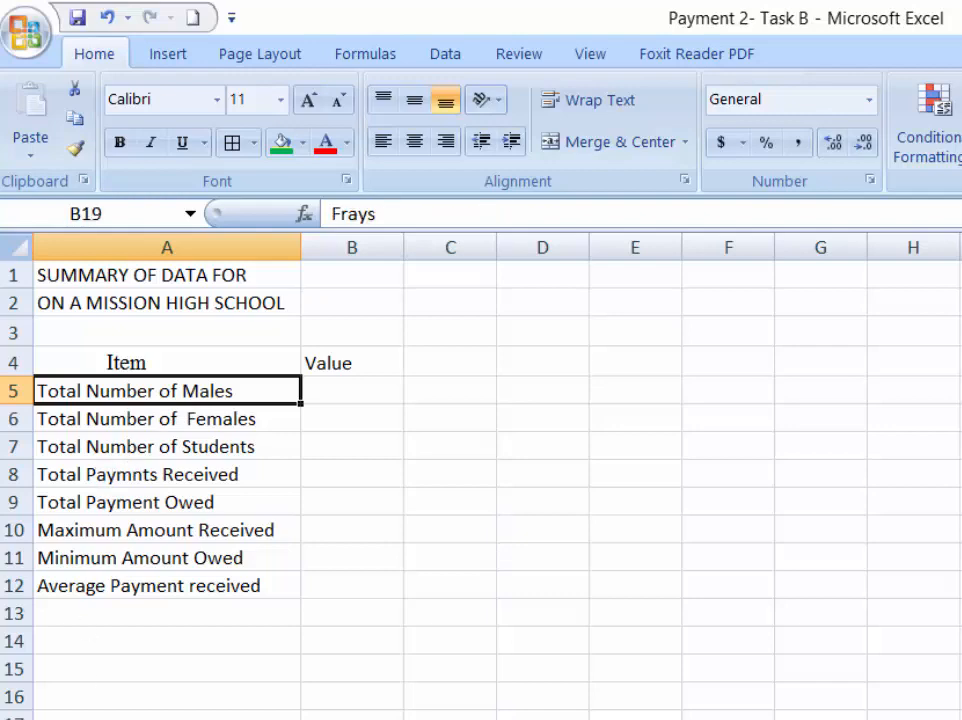
pyautogui.scroll(-2, 480, 480)
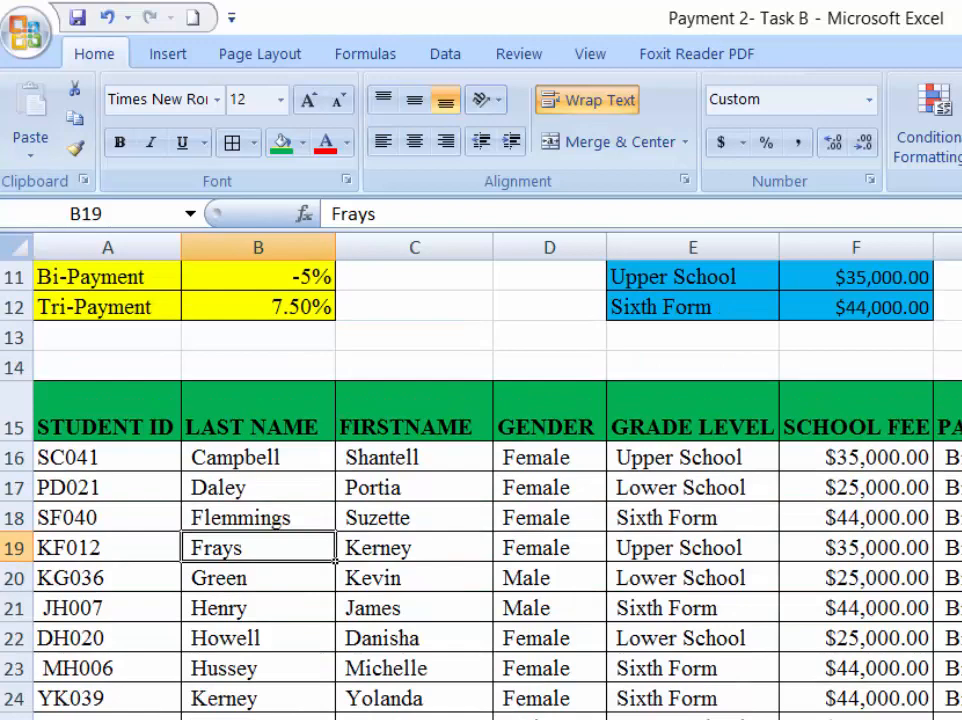
pyautogui.click(563, 425)
pyautogui.scroll(-1, 566, 548)
pyautogui.scroll(-7, 566, 548)
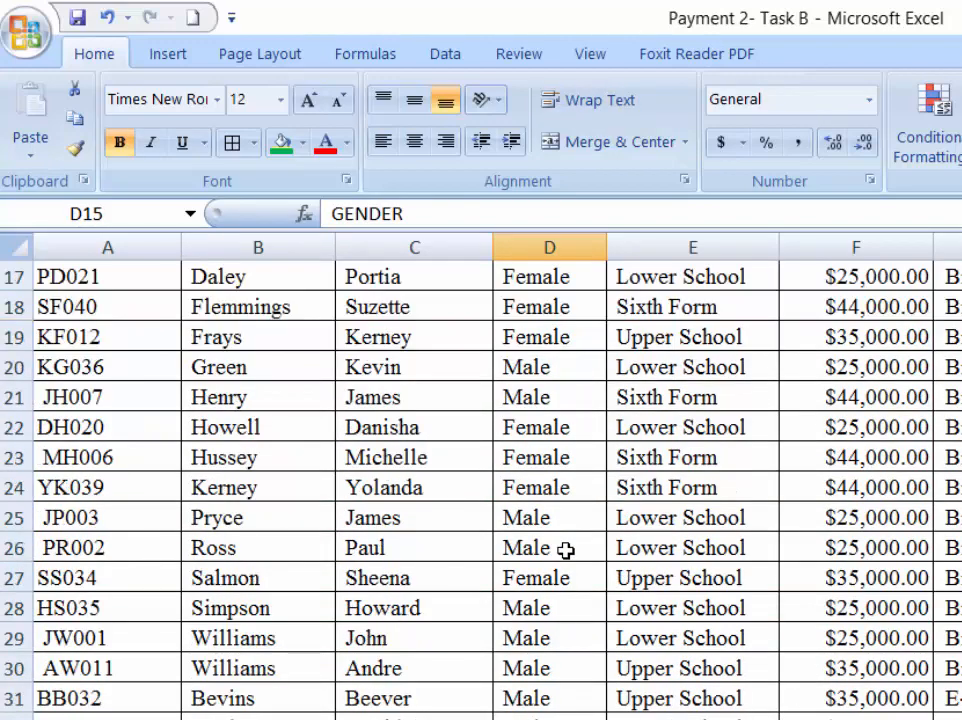
pyautogui.scroll(5, 565, 551)
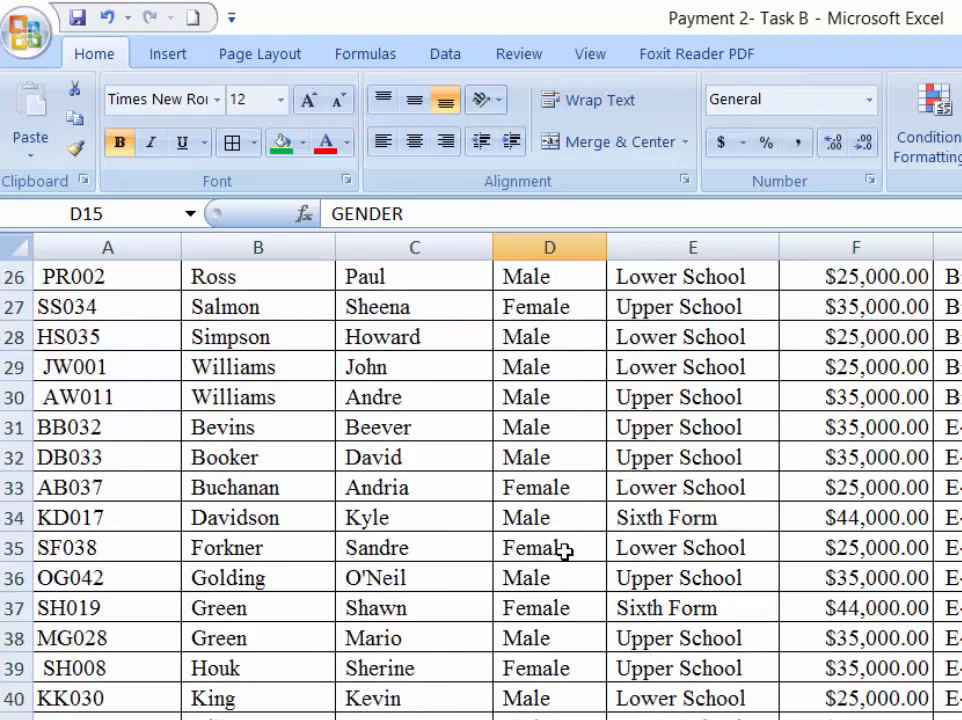
pyautogui.scroll(2, 565, 551)
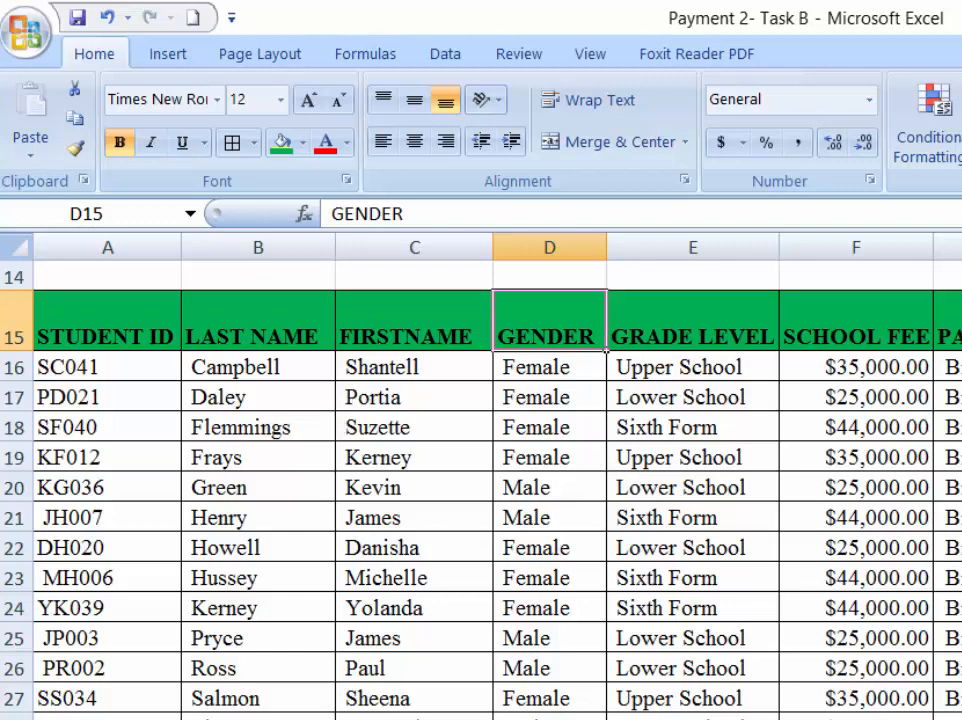
pyautogui.click(355, 718)
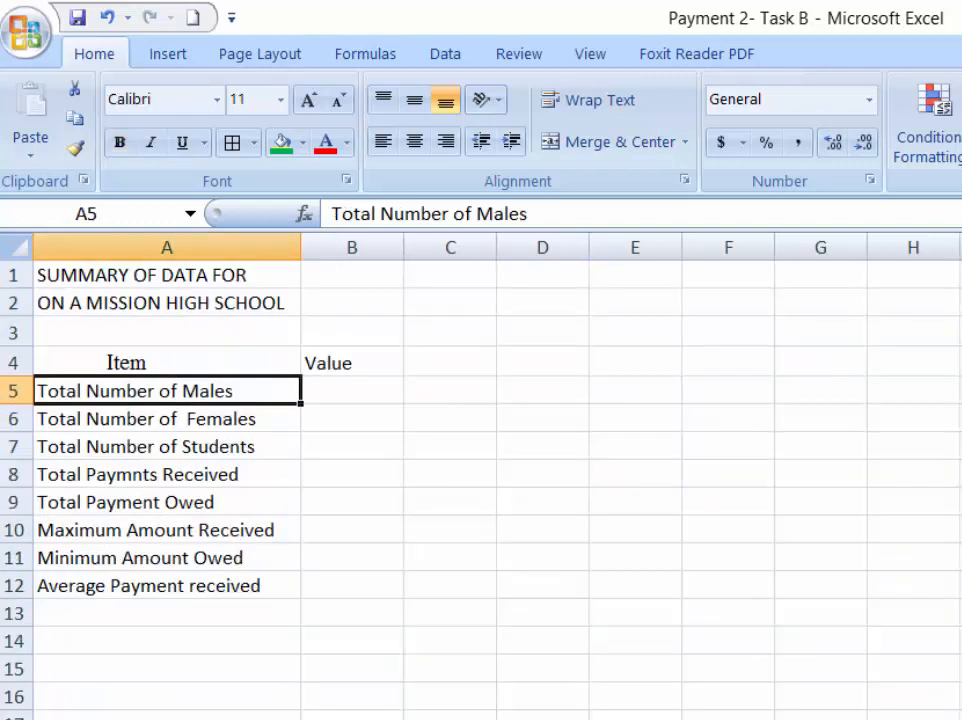
# Enter a COUNTIF formula in B5 that counts the "Male" entries in TASKA!D16:D57 for Total Number of Males.
pyautogui.click(357, 399)
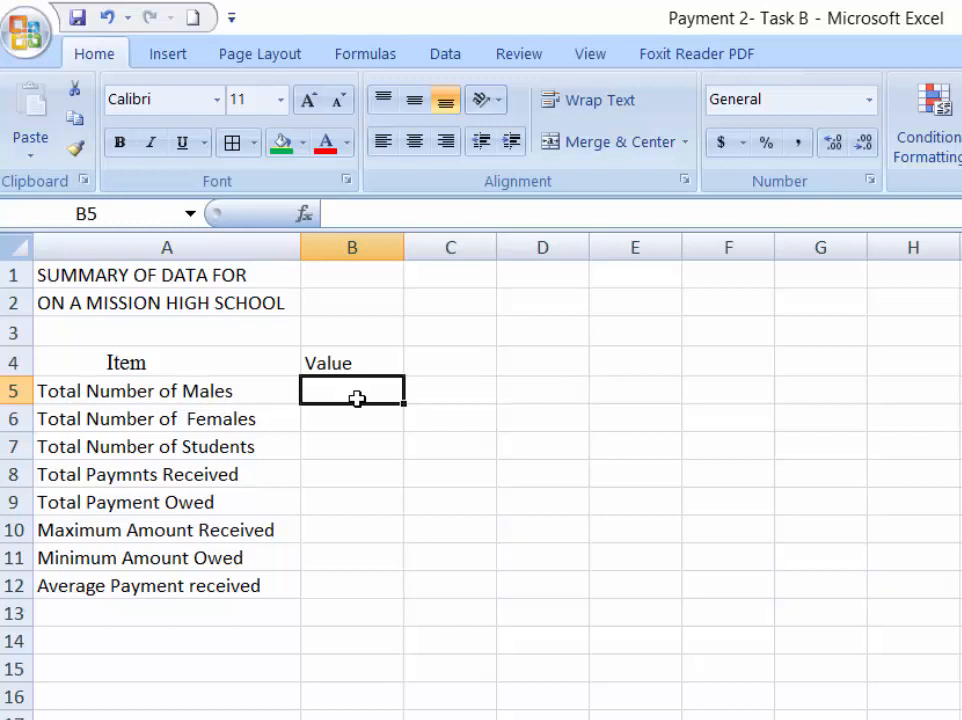
pyautogui.write('=c')
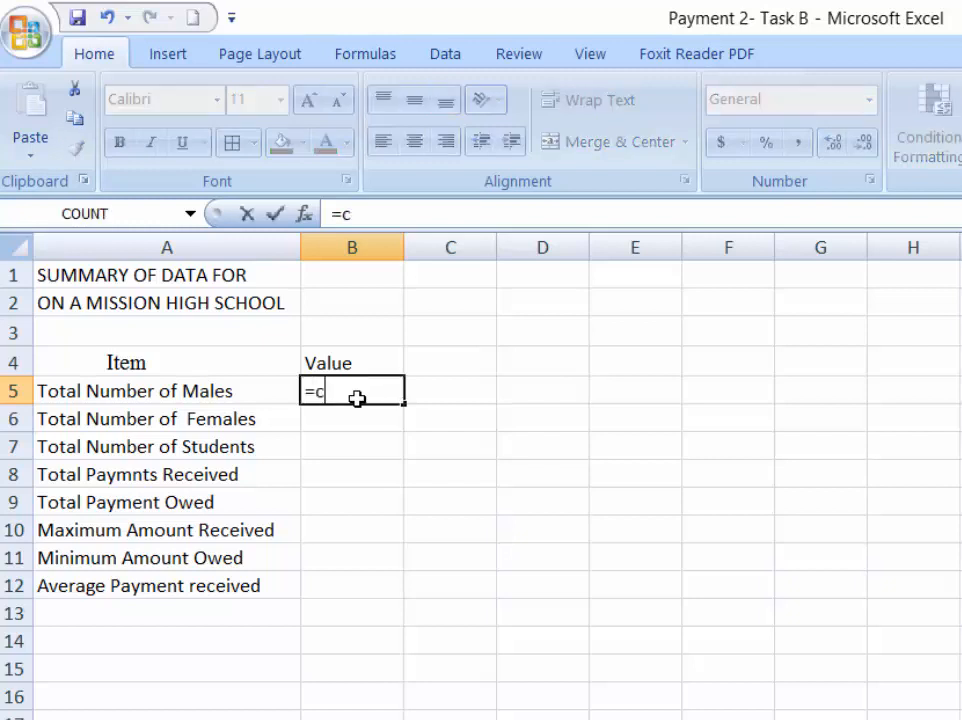
pyautogui.write('ount')
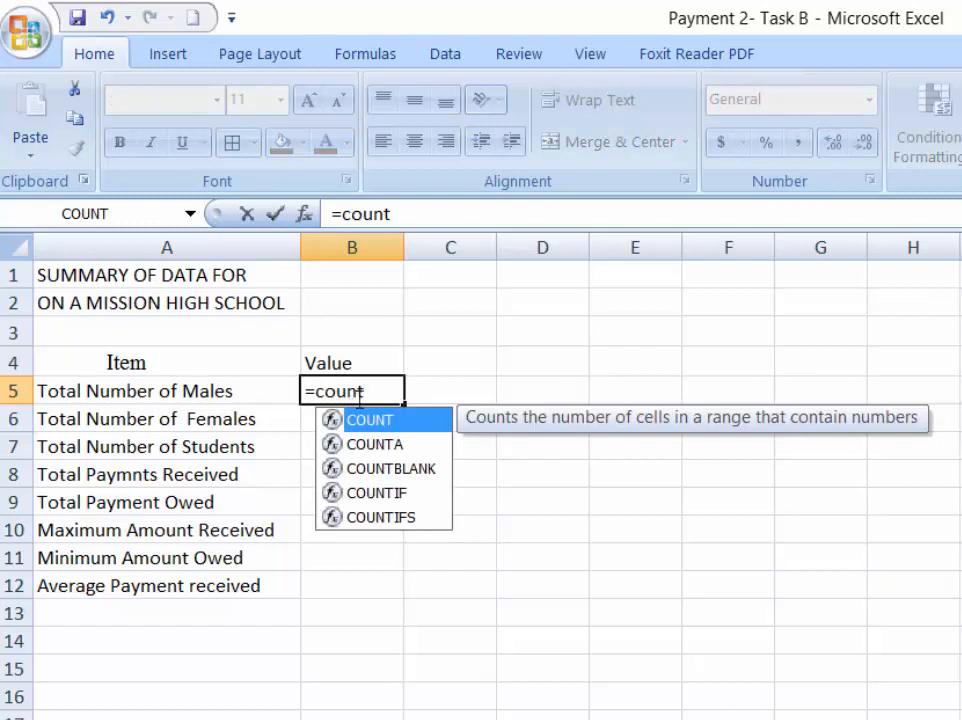
pyautogui.click(388, 500)
pyautogui.click(388, 500)
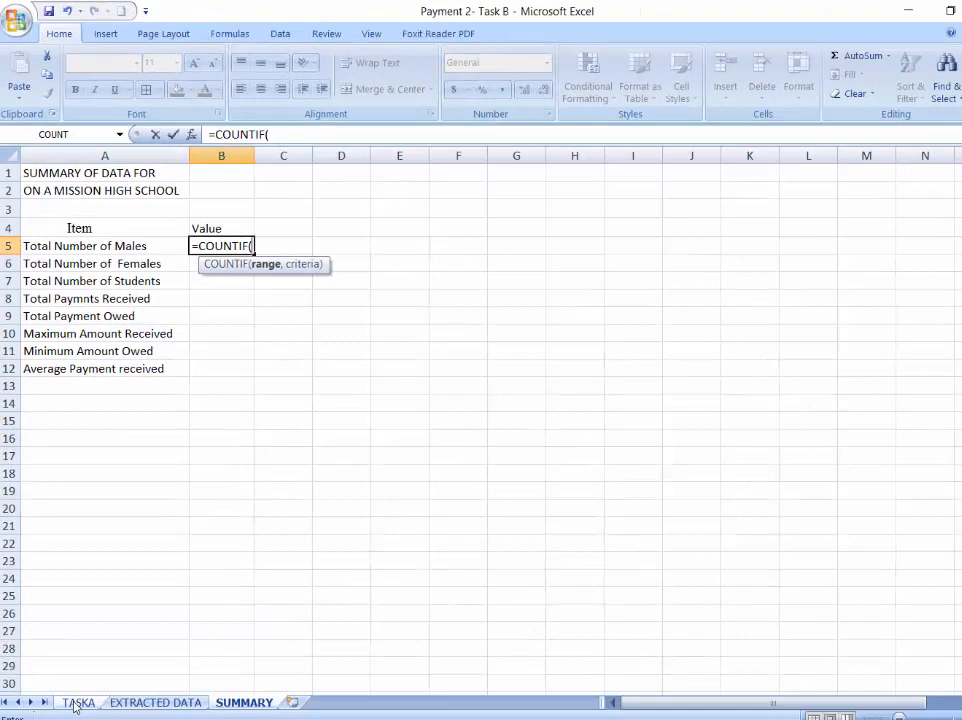
pyautogui.click(75, 703)
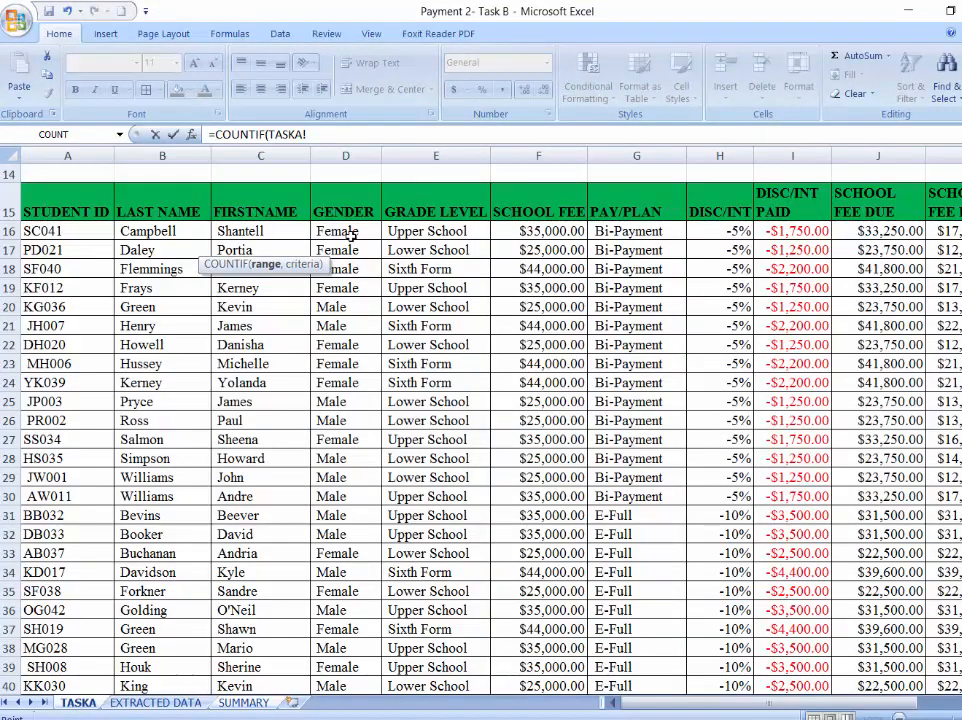
pyautogui.moveTo(350, 231); pyautogui.dragTo(345, 467)
pyautogui.moveTo(333, 617); pyautogui.dragTo(342, 651)
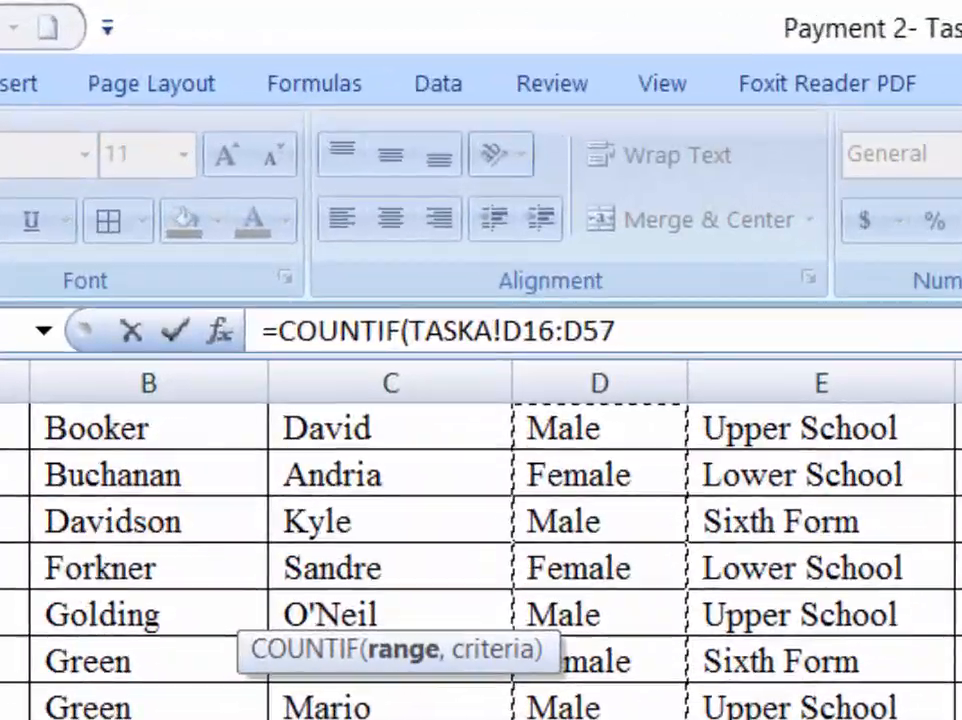
pyautogui.click(620, 318)
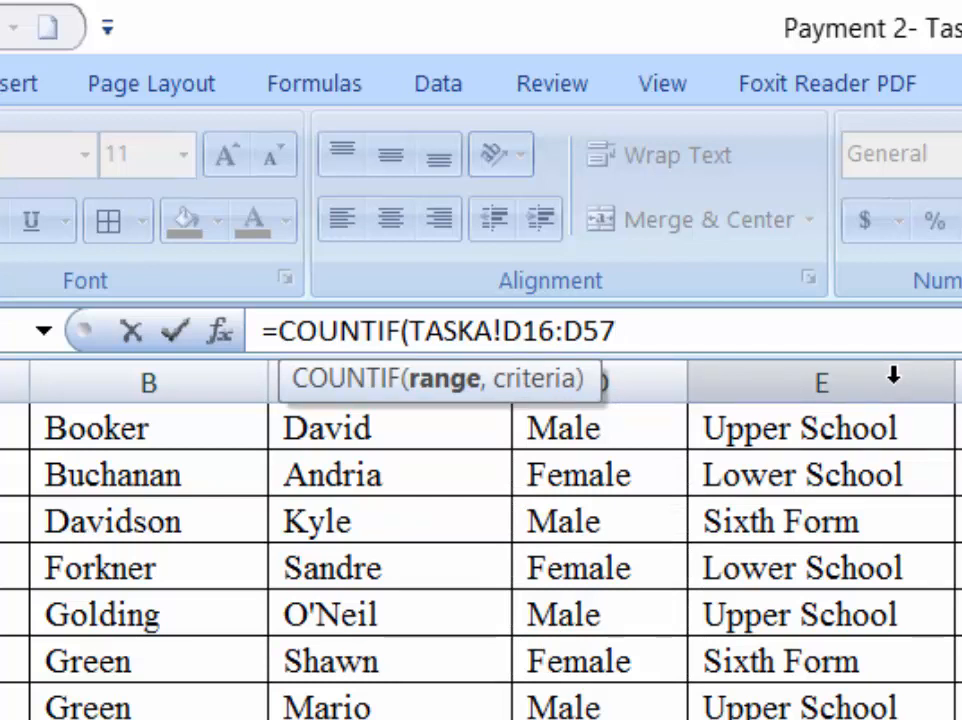
pyautogui.write(',')
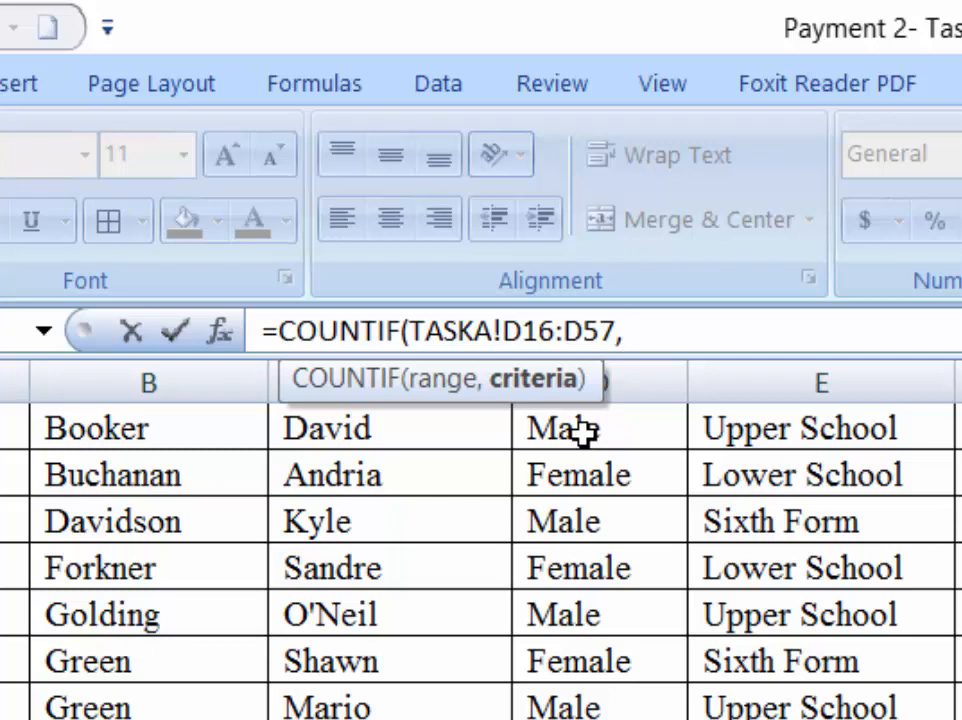
pyautogui.write('"Male')
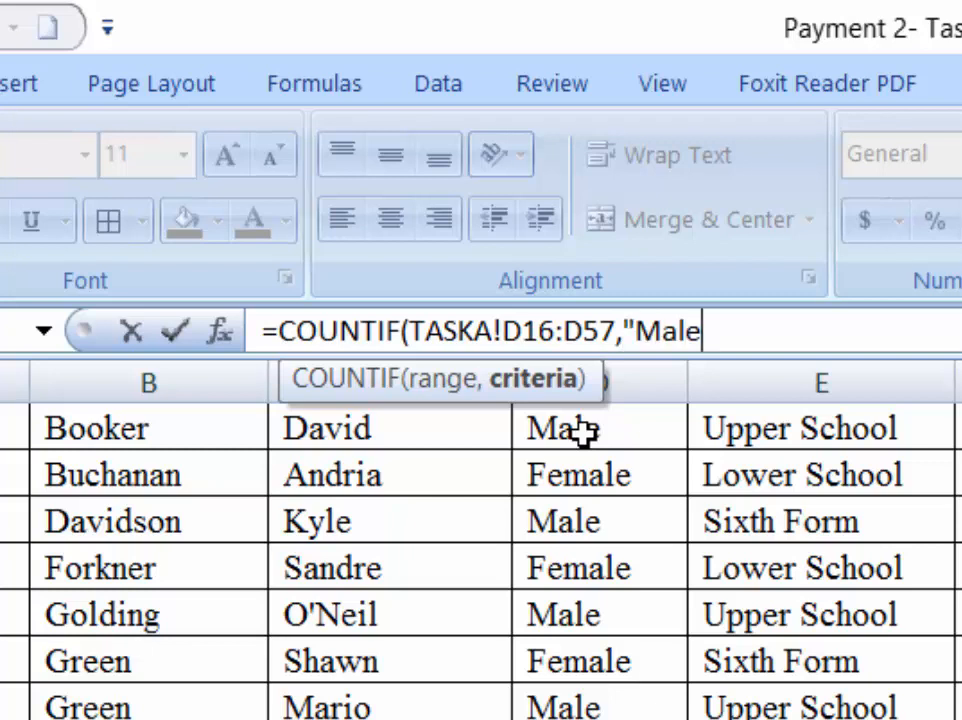
pyautogui.write('")')
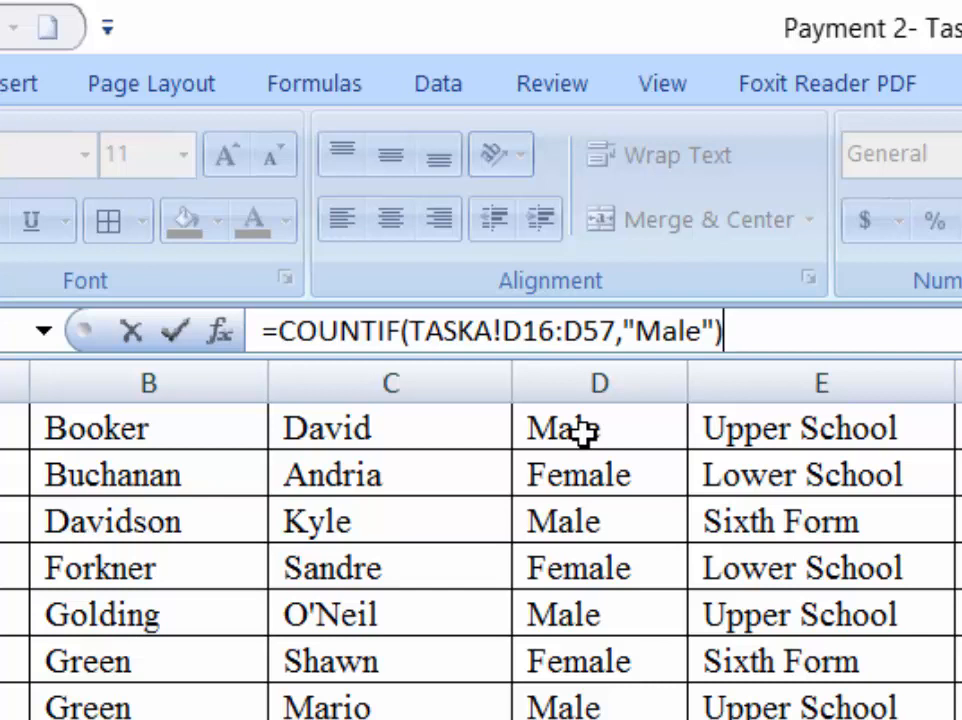
pyautogui.press('Return')
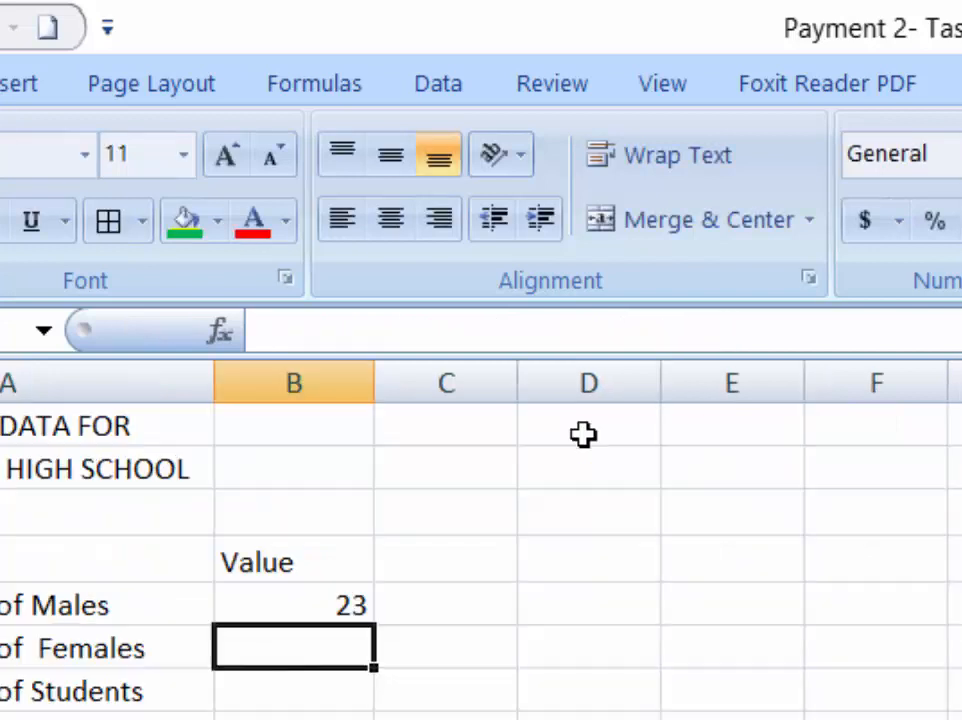
# Review the Total Number of Males formula against the GENDER column on the TASKA sheet, and return to the SUMMARY sheet.
pyautogui.click(327, 610)
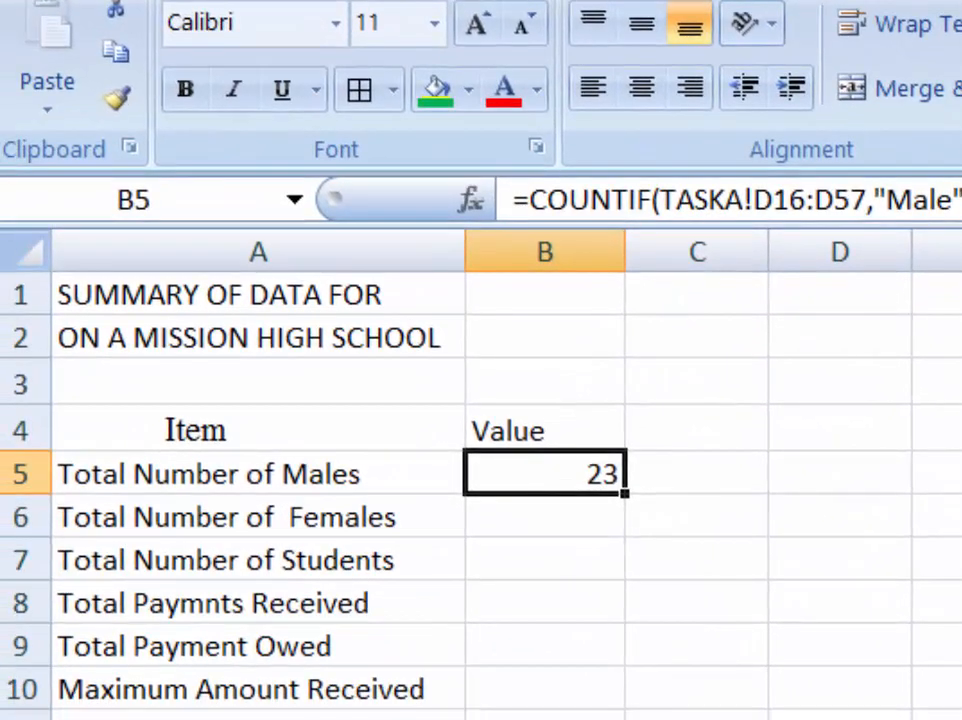
pyautogui.click(205, 715)
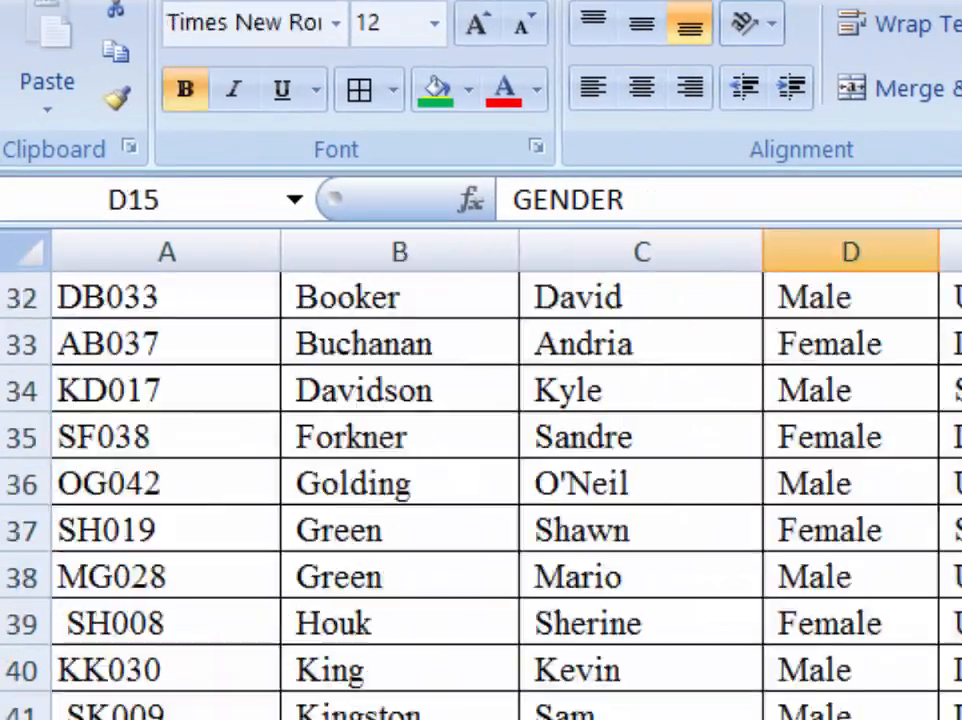
pyautogui.scroll(3, 480, 480)
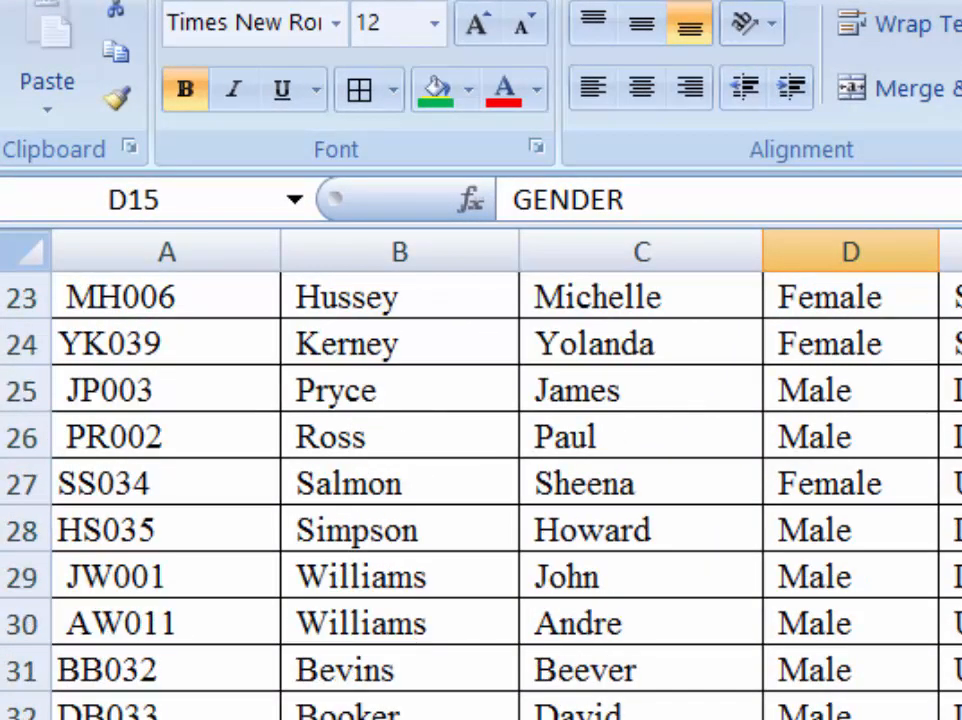
pyautogui.click(400, 717)
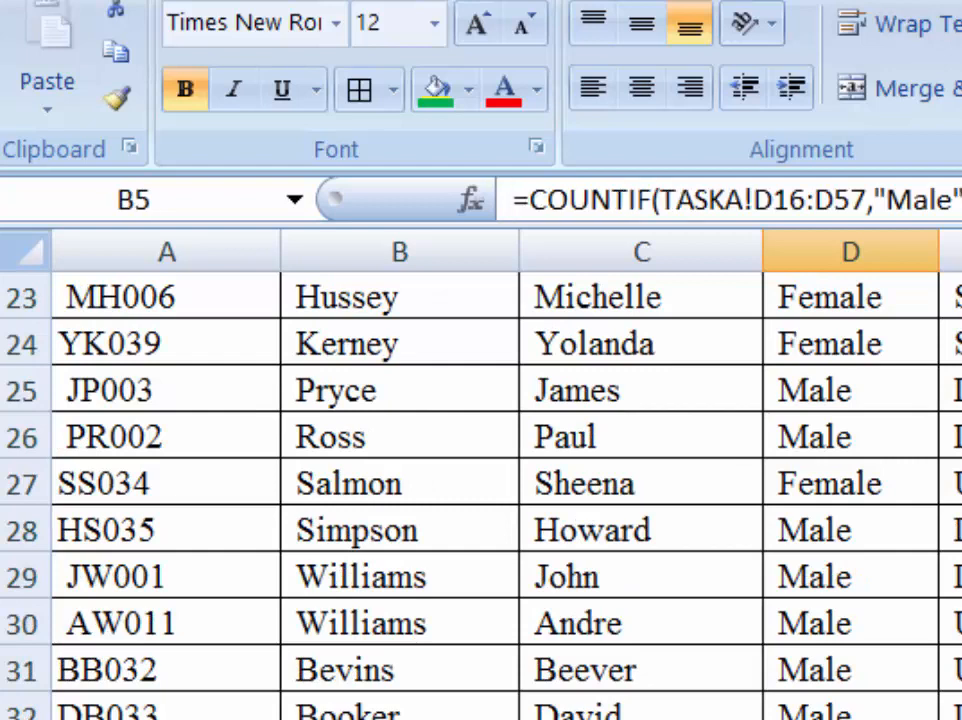
# Enter a COUNTIF formula in B6 that counts the "Female" entries in TASKA!D16:D57 for Total Number of Females.
pyautogui.click(548, 518)
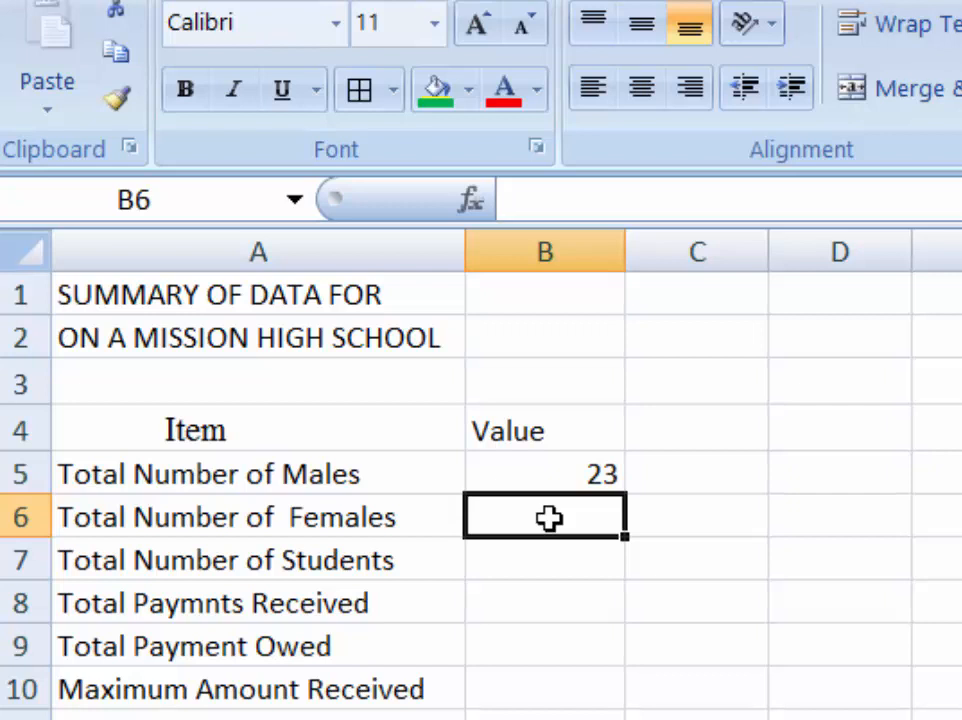
pyautogui.write('=')
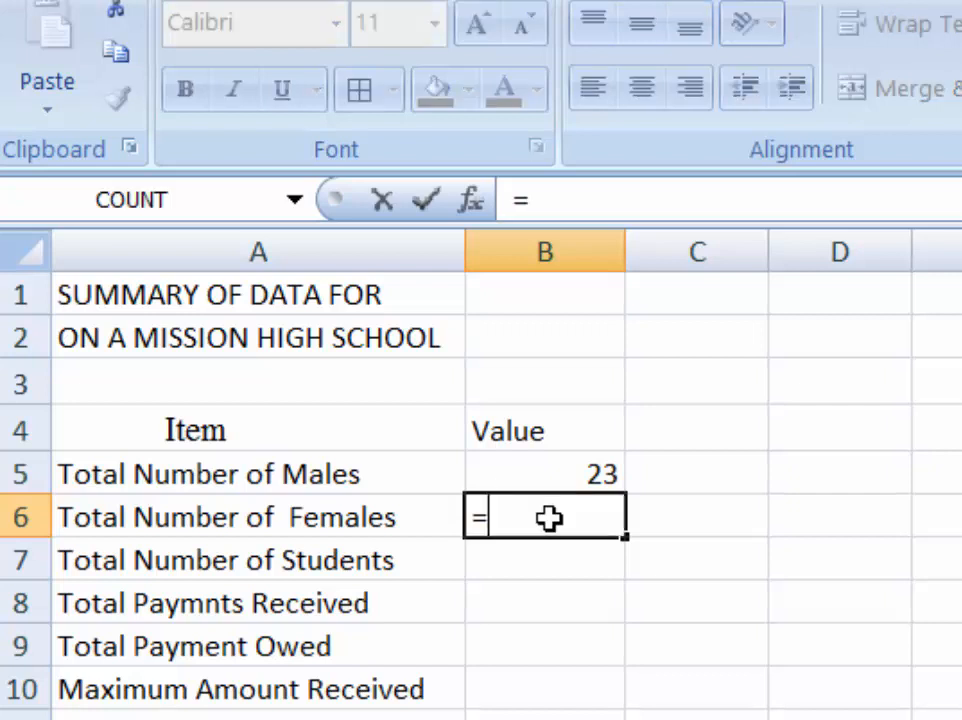
pyautogui.write('coun')
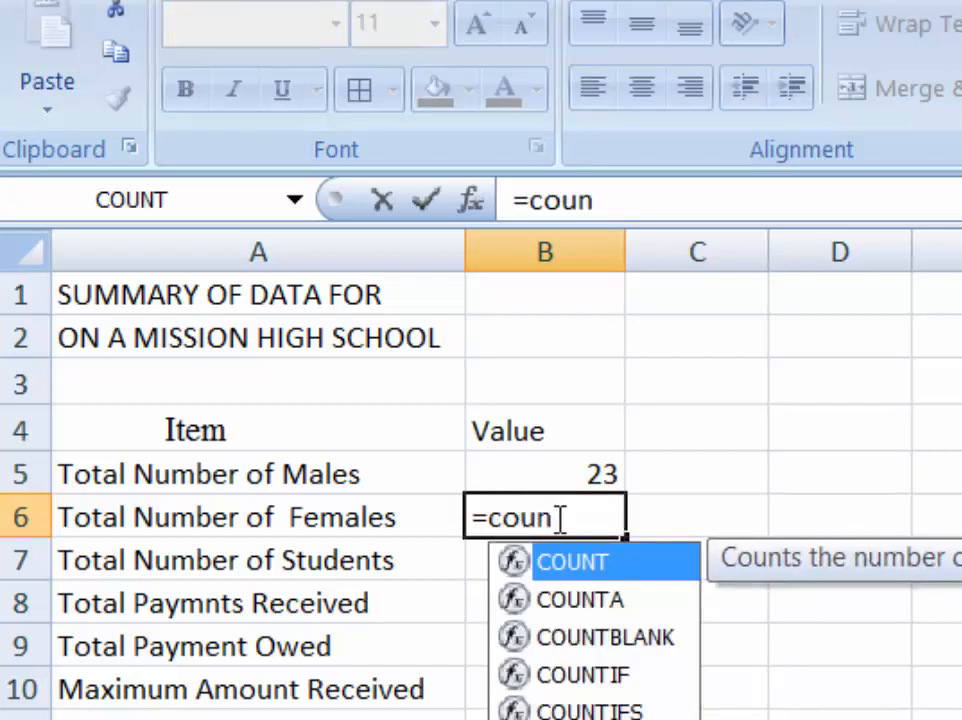
pyautogui.click(625, 688)
pyautogui.doubleClick(624, 676)
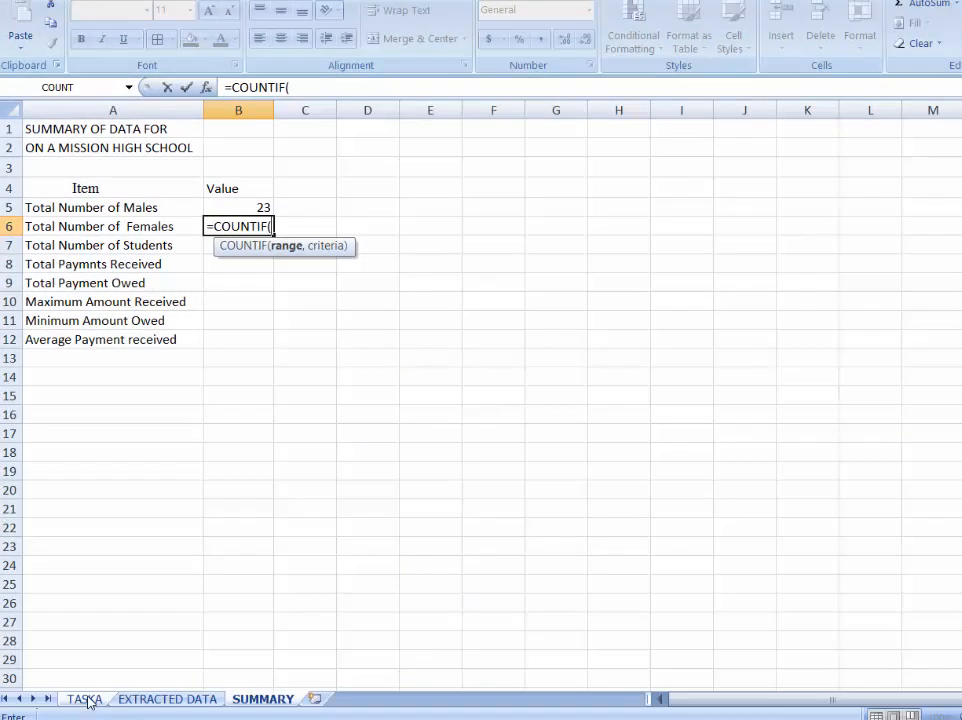
pyautogui.click(84, 699)
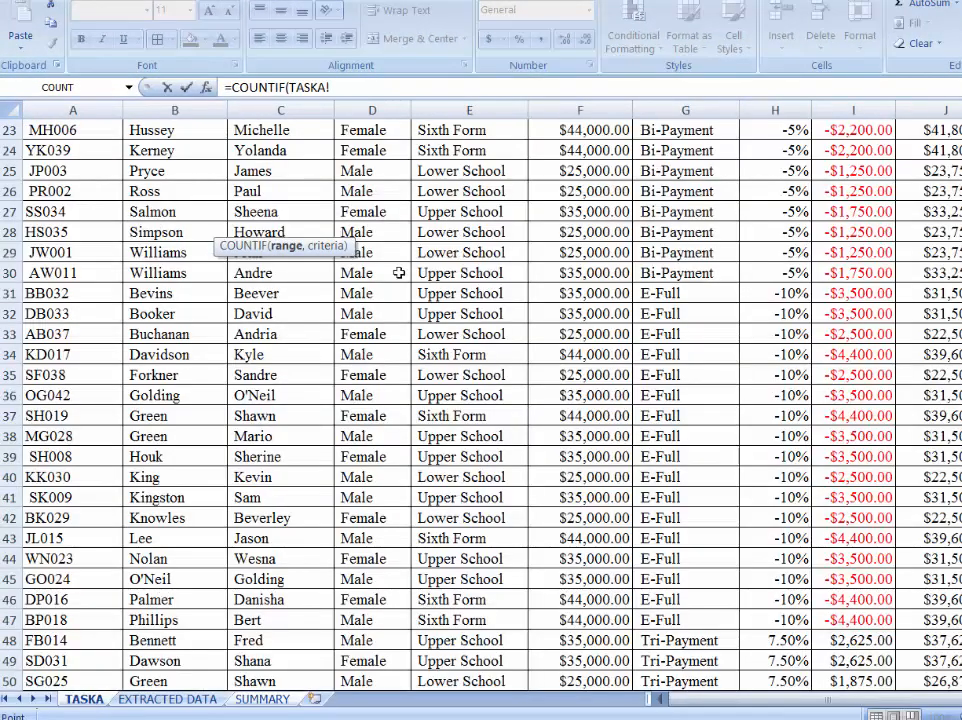
pyautogui.scroll(5, 385, 200)
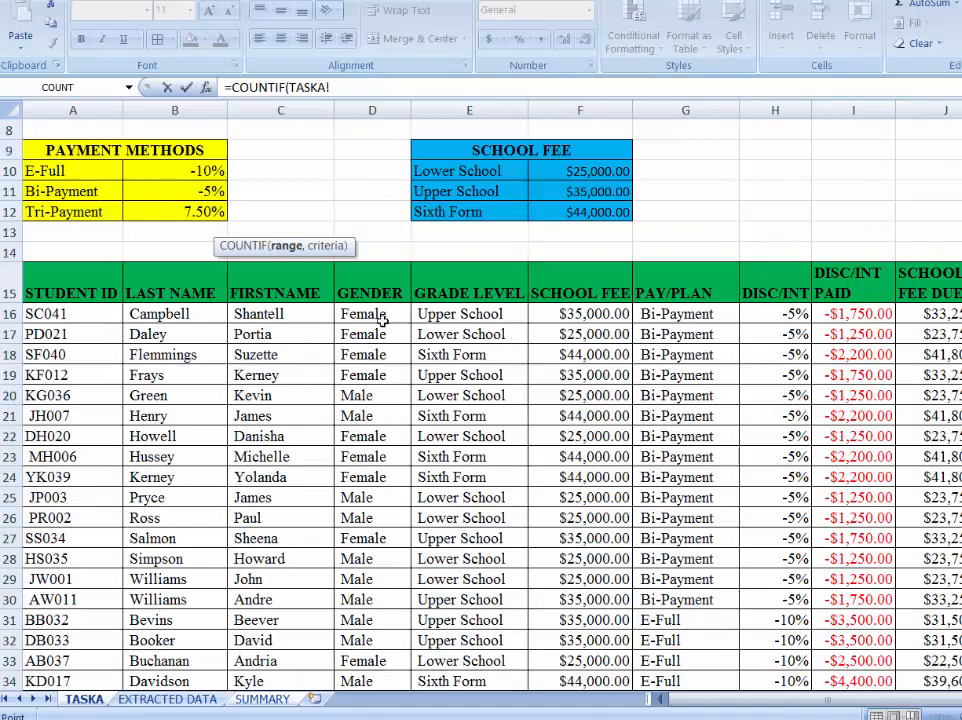
pyautogui.moveTo(385, 316); pyautogui.dragTo(387, 644)
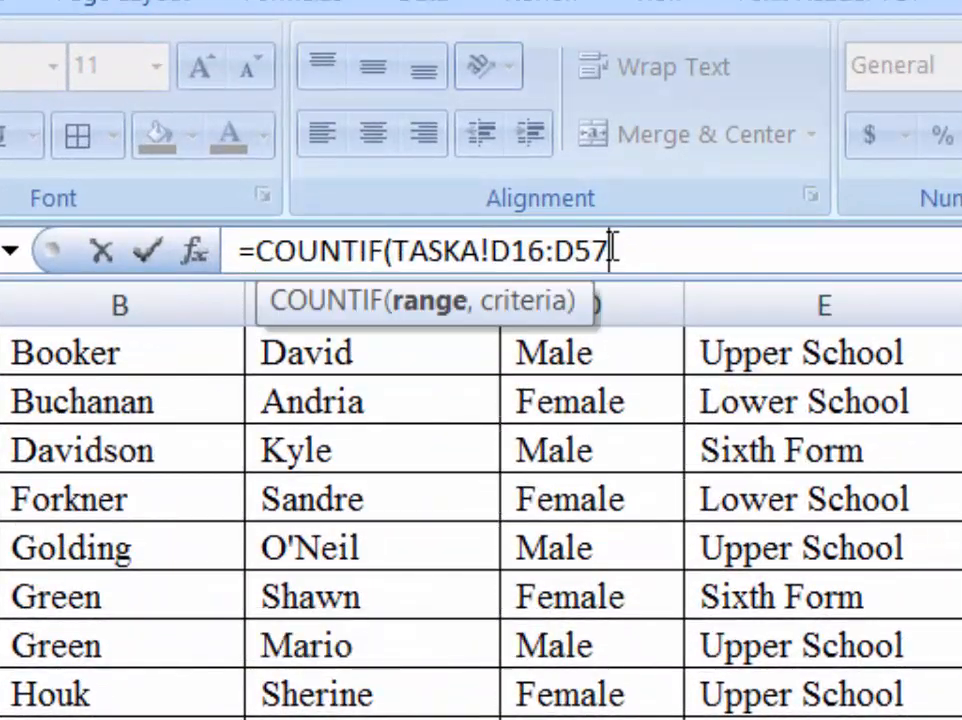
pyautogui.write(',')
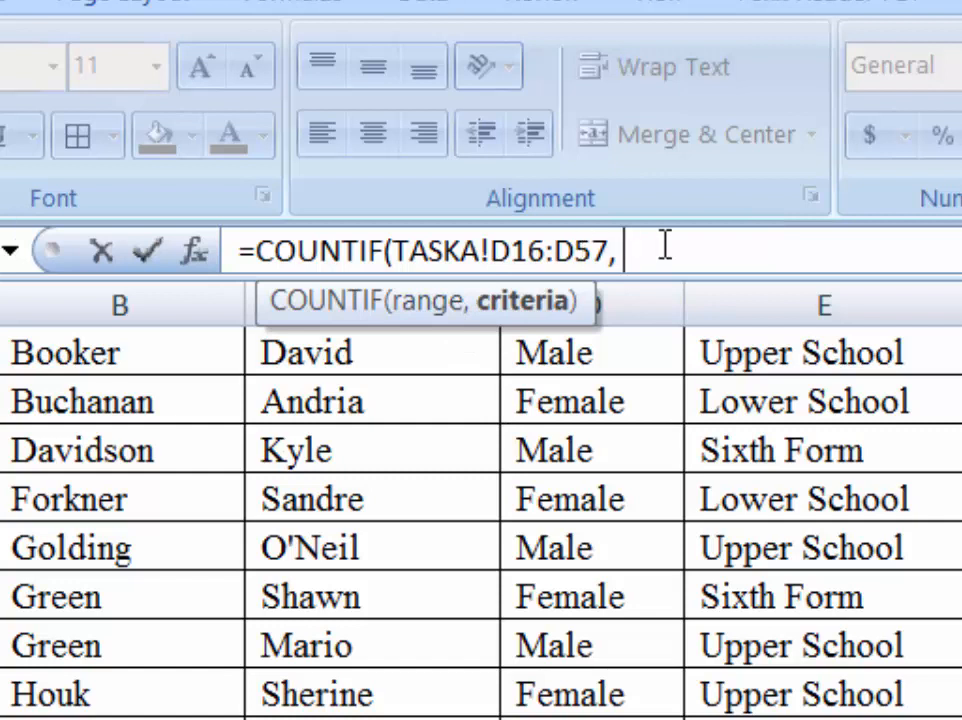
pyautogui.write('"Female')
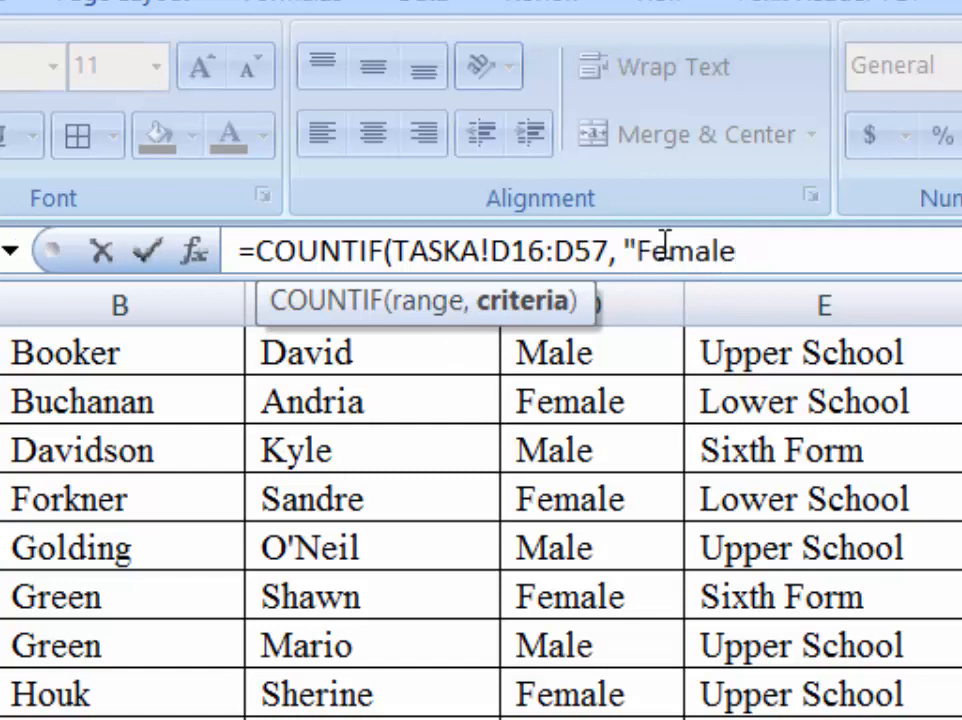
pyautogui.write('")')
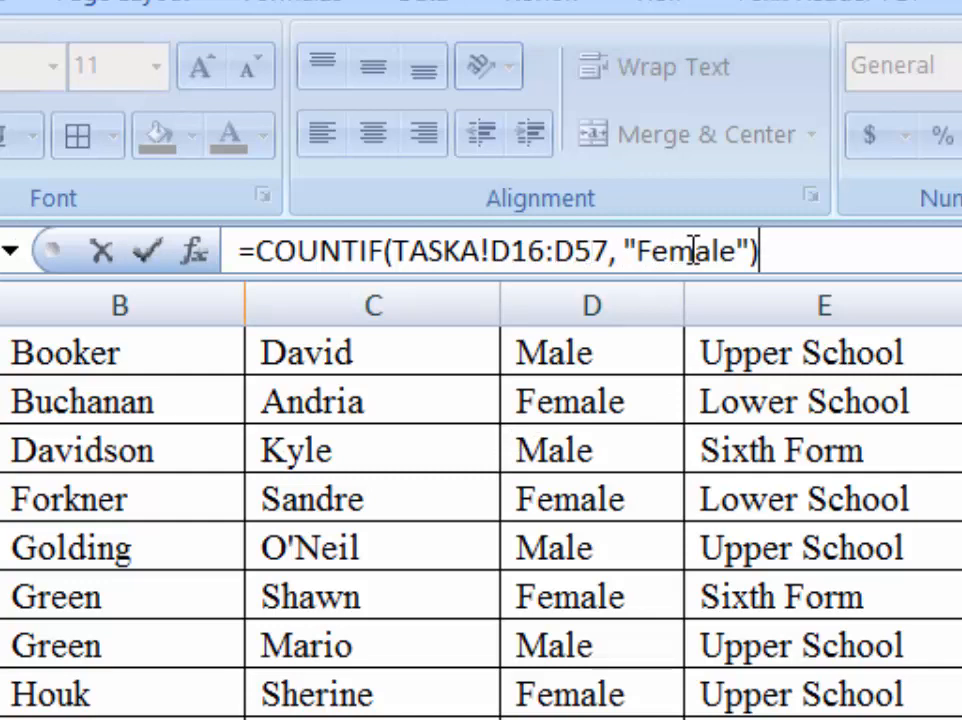
pyautogui.press('Return')
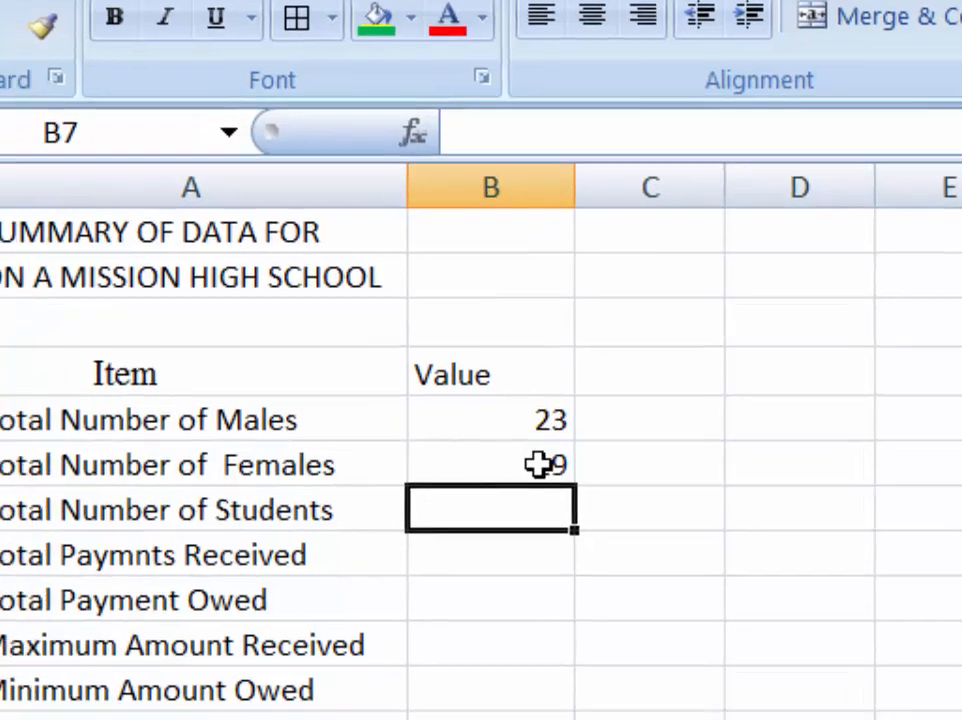
pyautogui.click(402, 545)
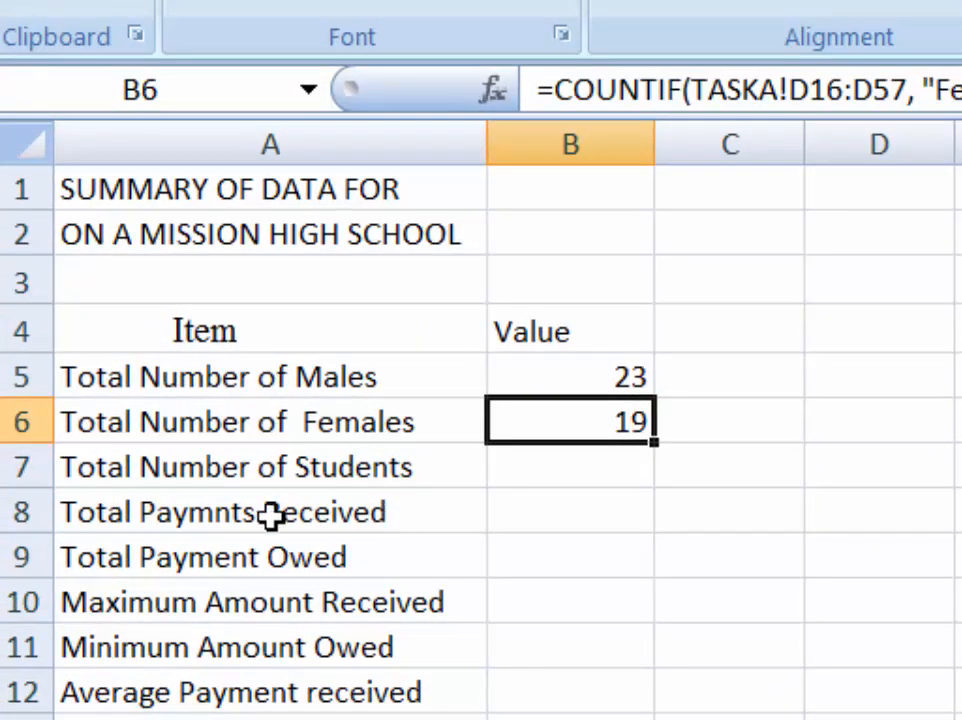
# Enter a COUNTA formula in B7 that counts the student IDs in TASKA!A16:A57 for Total Number of Students.
pyautogui.click(566, 471)
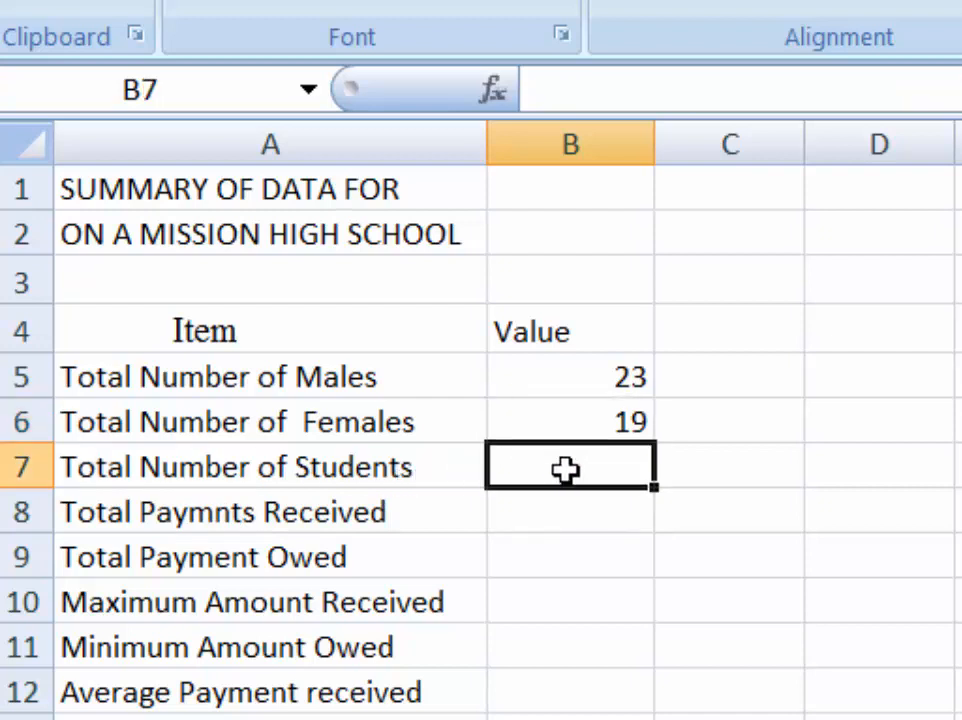
pyautogui.write('=co')
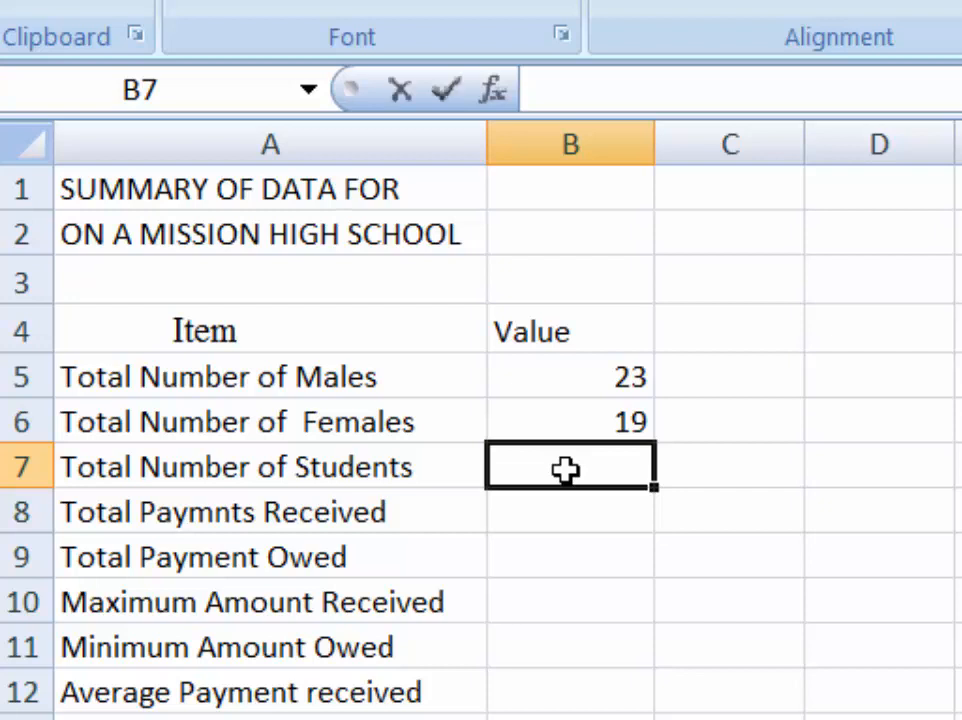
pyautogui.write('unt')
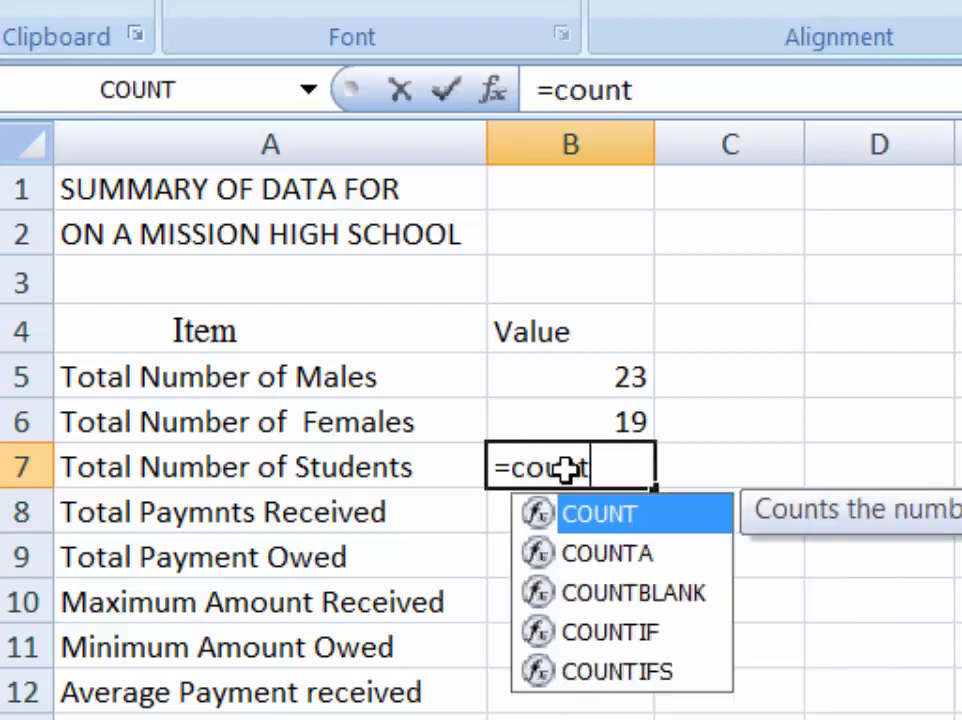
pyautogui.doubleClick(620, 553)
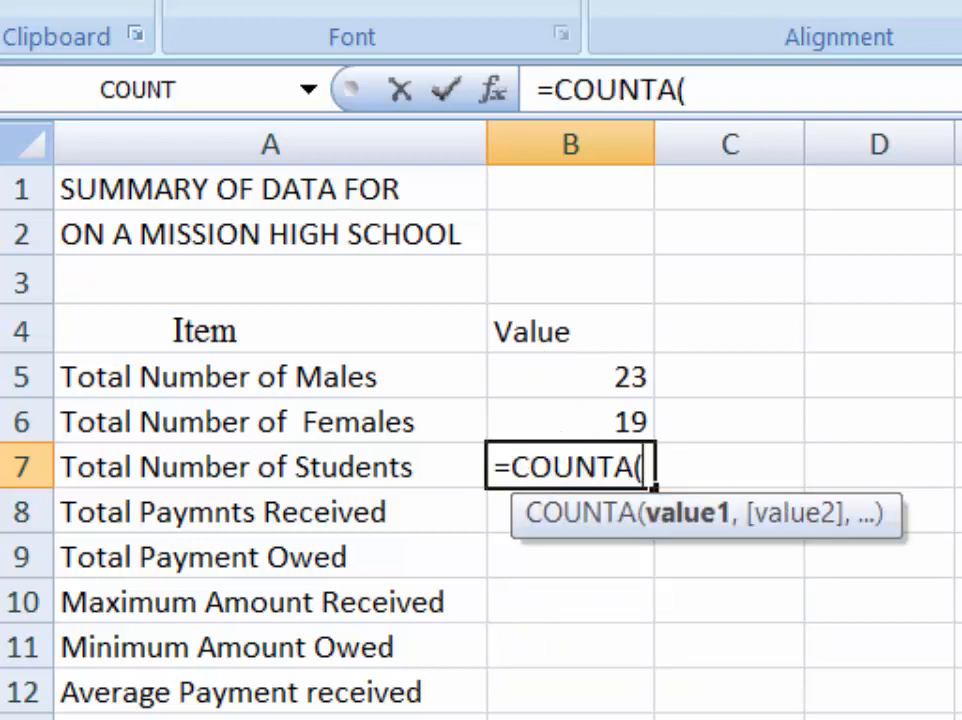
pyautogui.hotkey('ctrl', 'pageup')
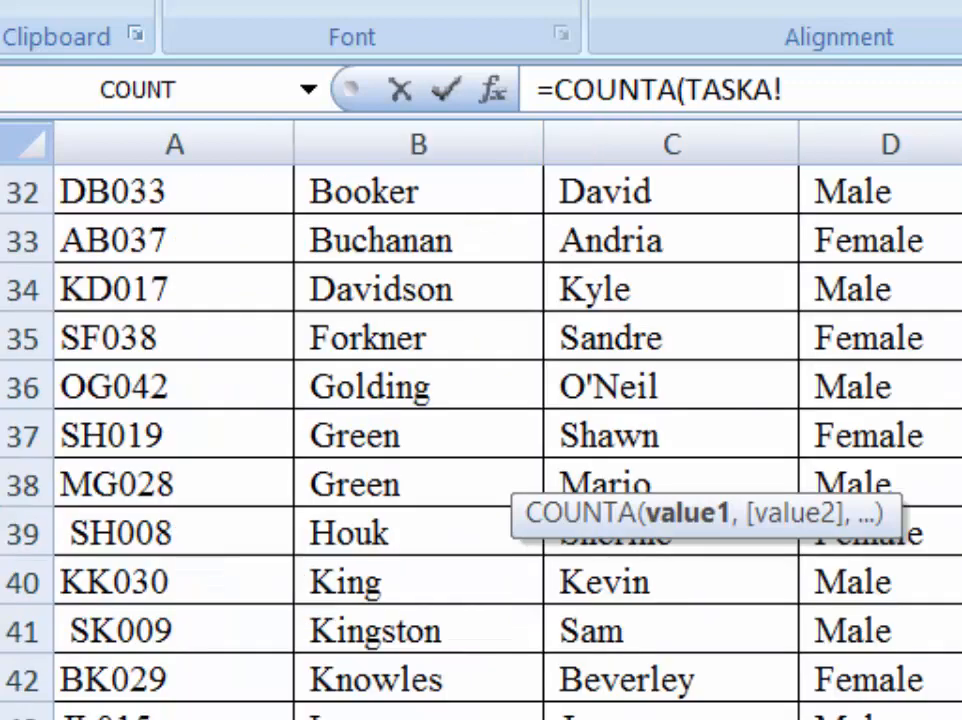
pyautogui.scroll(8, 78, 662)
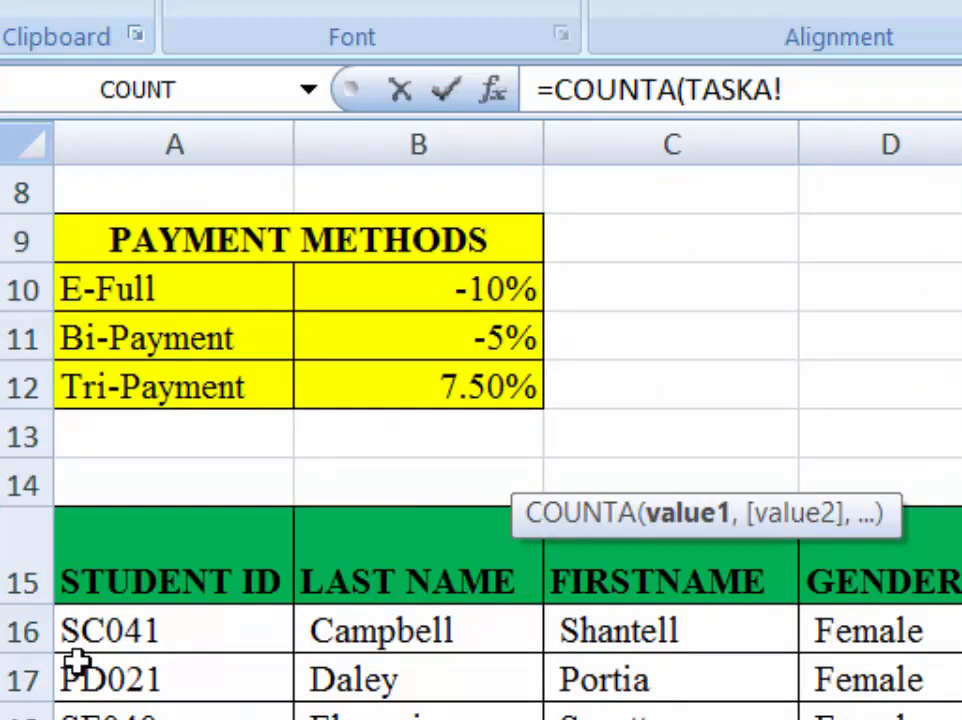
pyautogui.scroll(1, 75, 631)
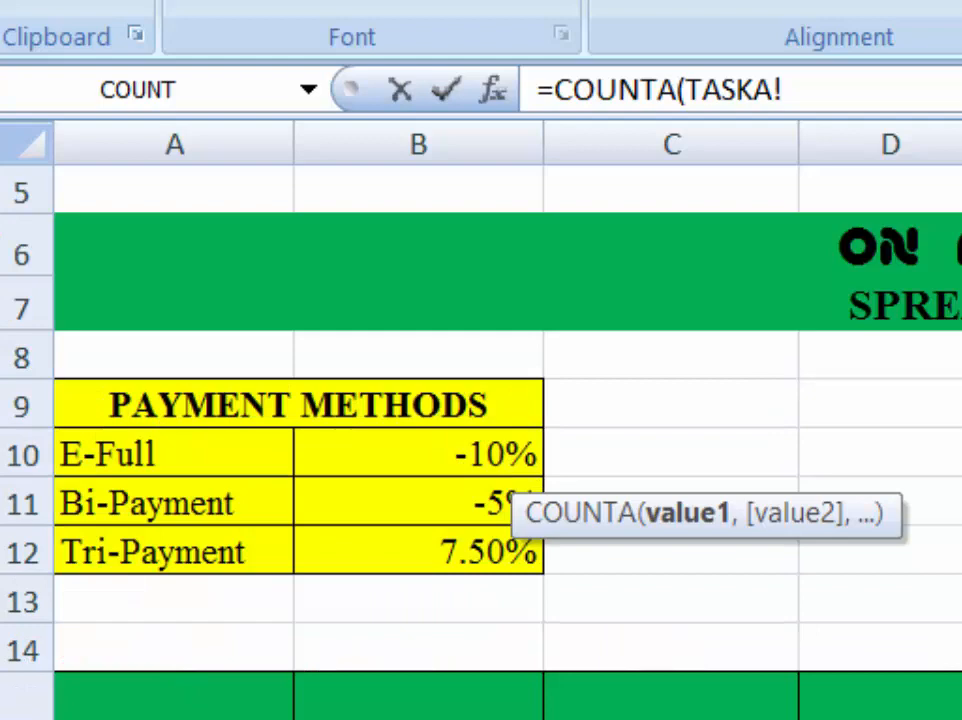
pyautogui.moveTo(174, 716); pyautogui.dragTo(174, 716)
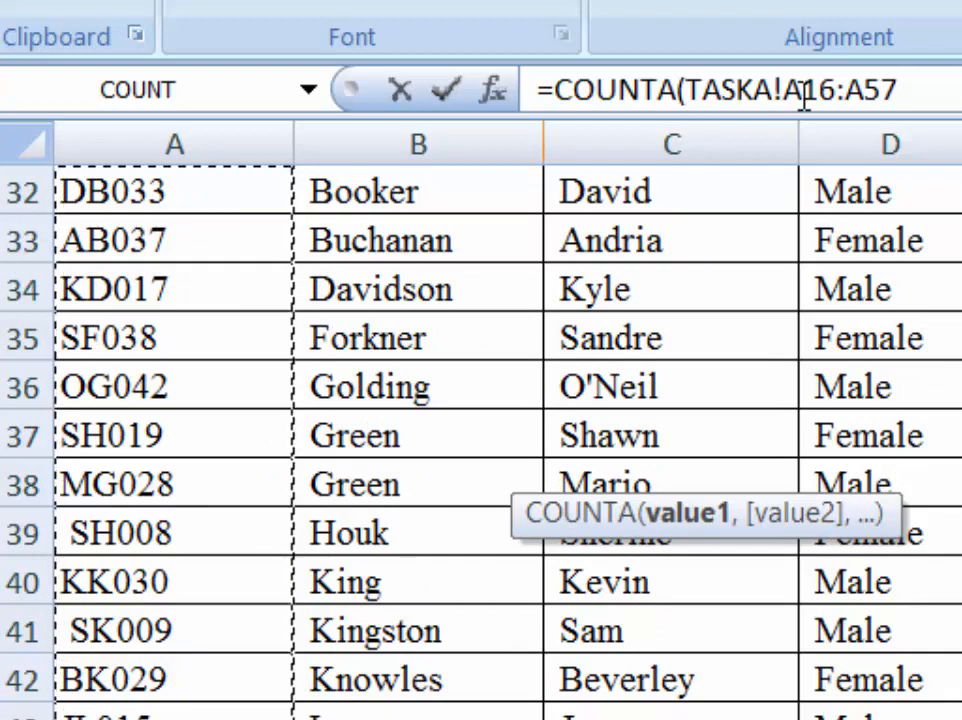
pyautogui.click(913, 90)
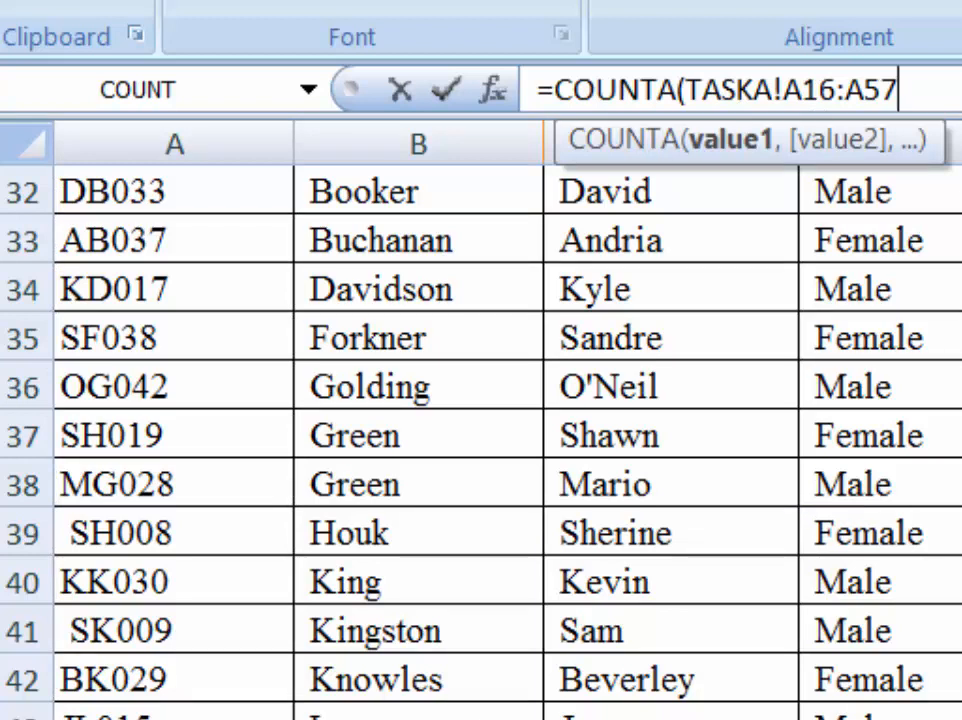
pyautogui.write(')')
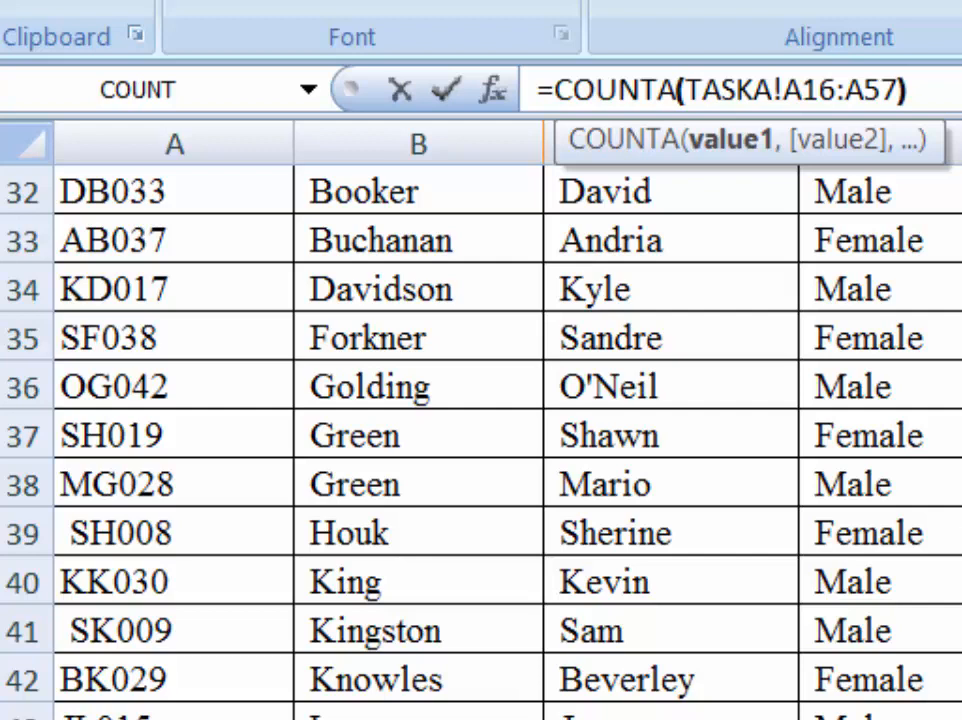
pyautogui.press('Return')
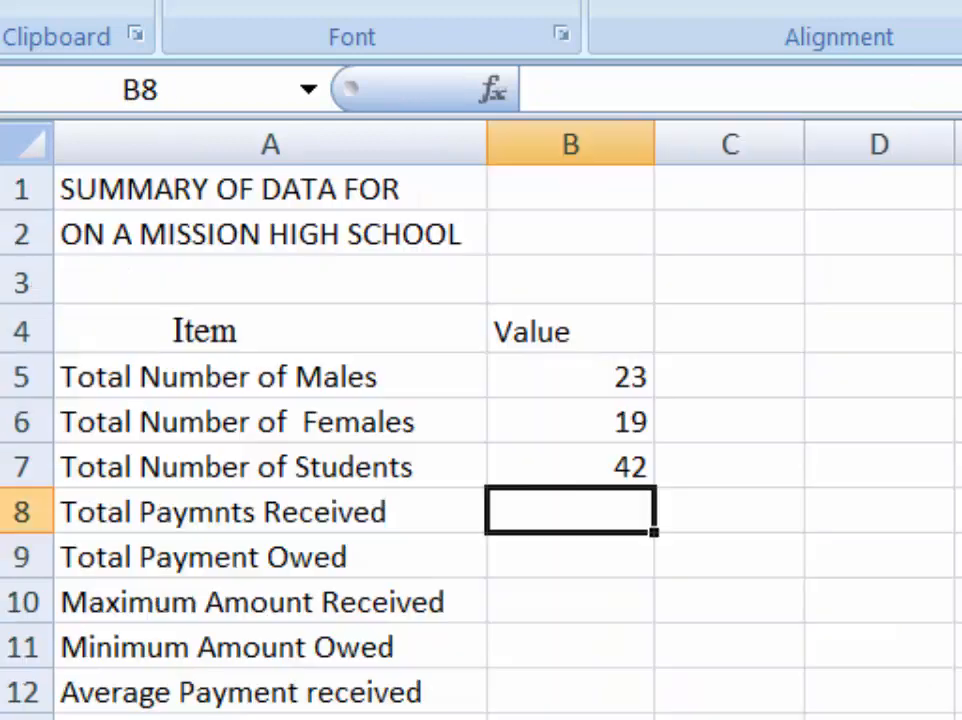
pyautogui.press('Up')
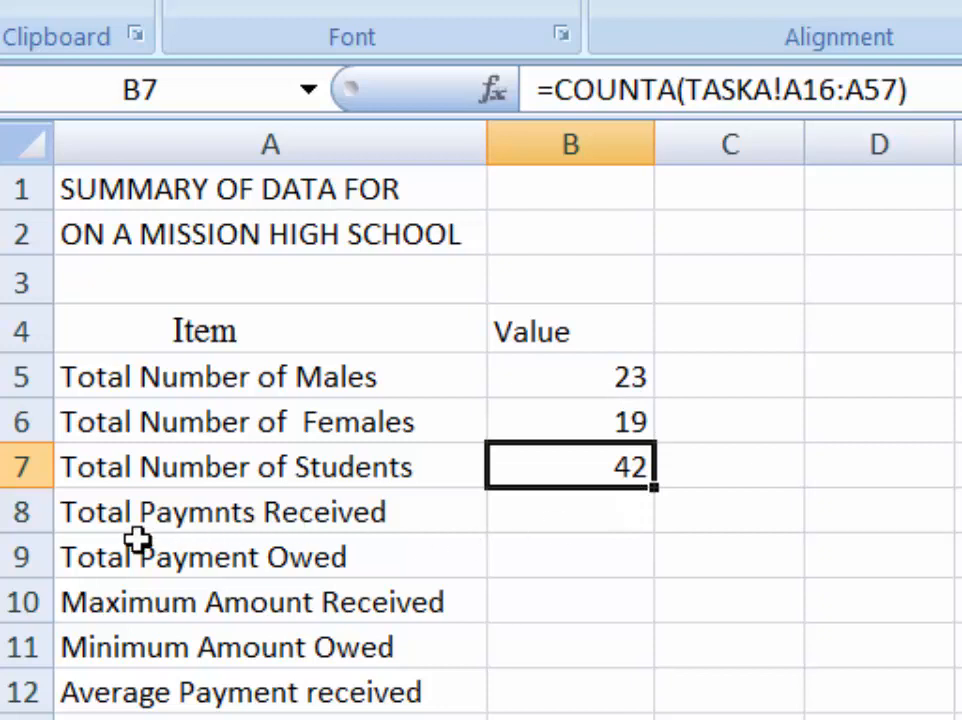
# Link B8 to the SCHOOL FEE PAID total in TASKA!K58 for the total payments received, and widen column B to fit the amount.
pyautogui.click(565, 522)
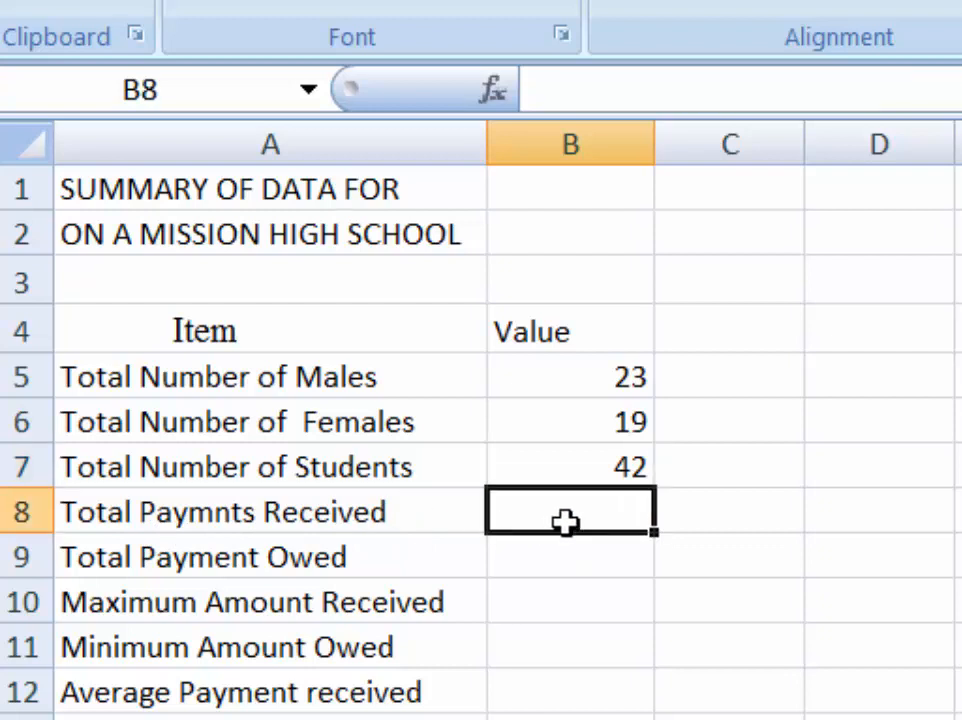
pyautogui.write('=')
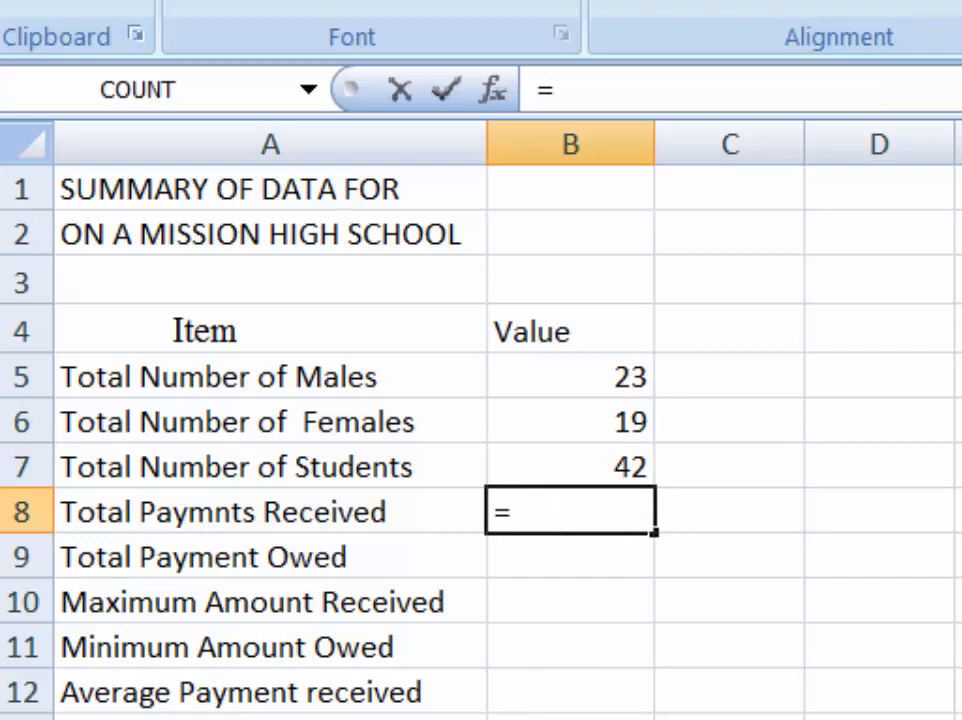
pyautogui.hotkey('ctrl', 'pageup')
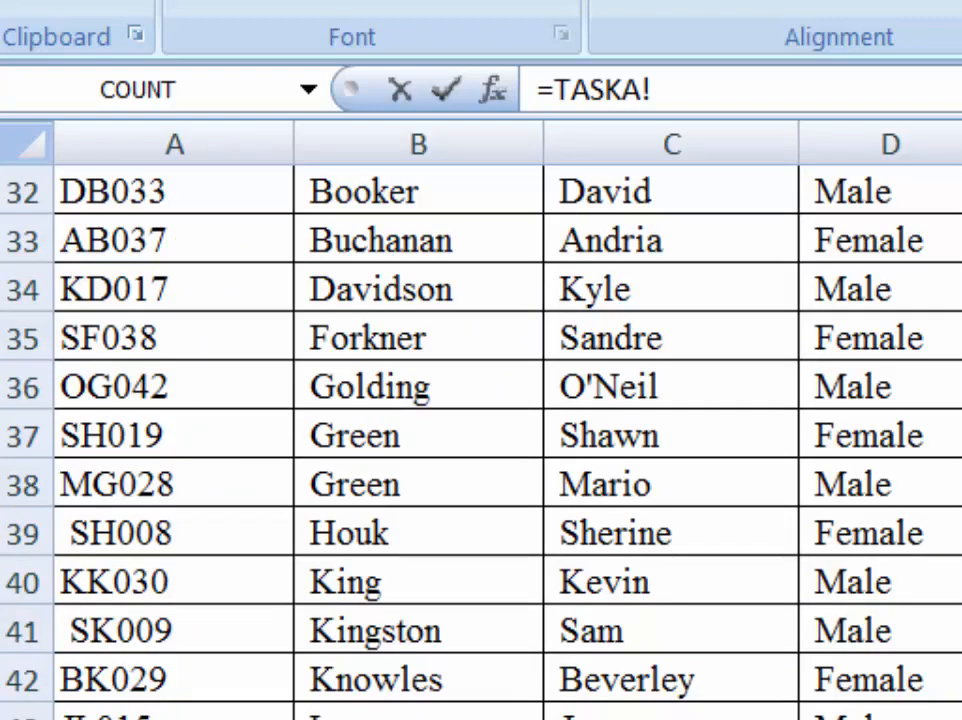
pyautogui.hscroll(2, 481, 420)
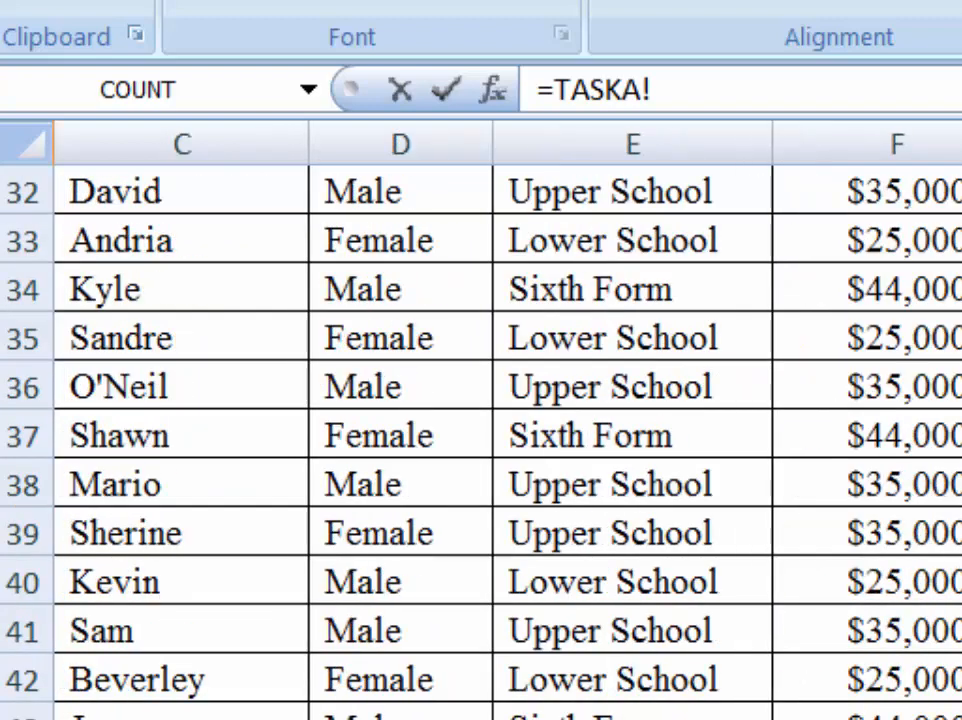
pyautogui.scroll(7, 481, 420)
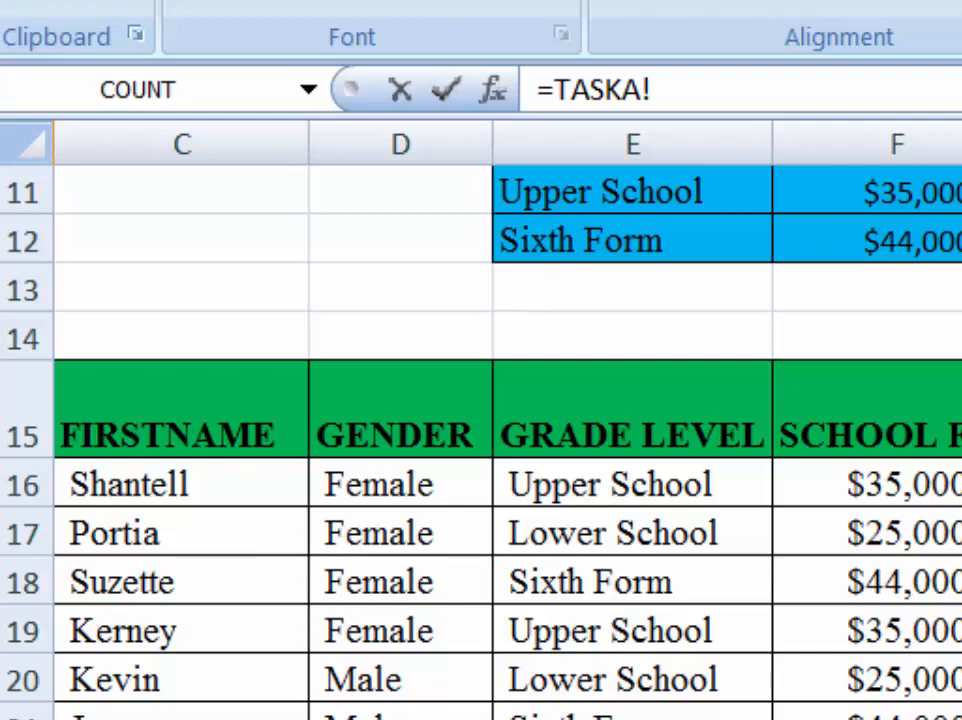
pyautogui.scroll(-1, 481, 420)
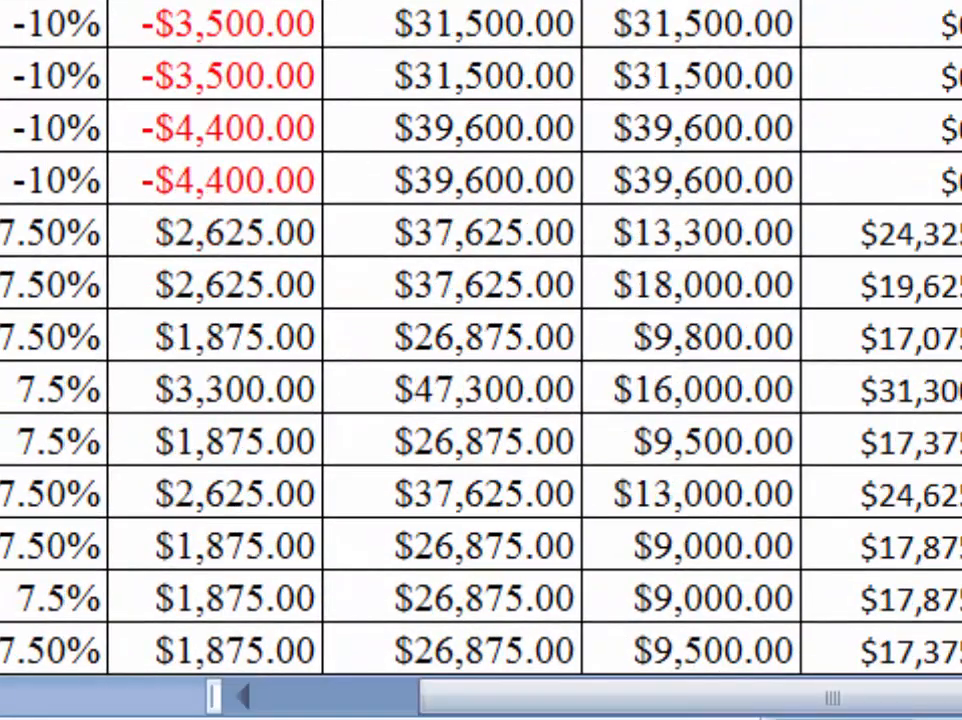
pyautogui.scroll(-2, 586, 614)
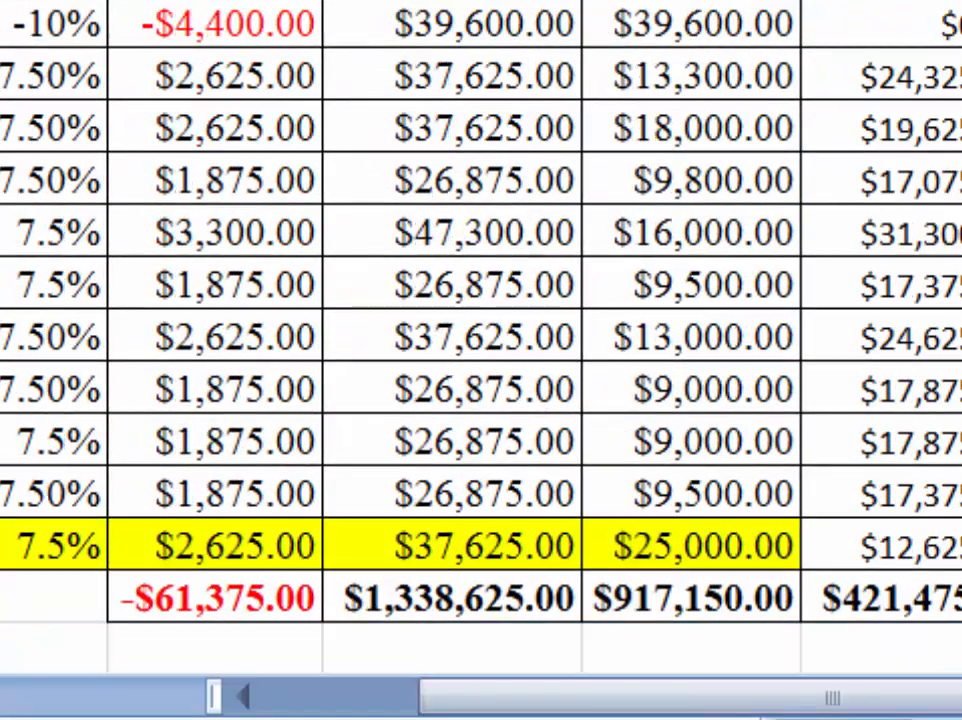
pyautogui.click(732, 552)
pyautogui.hotkey('ctrl', 'c')
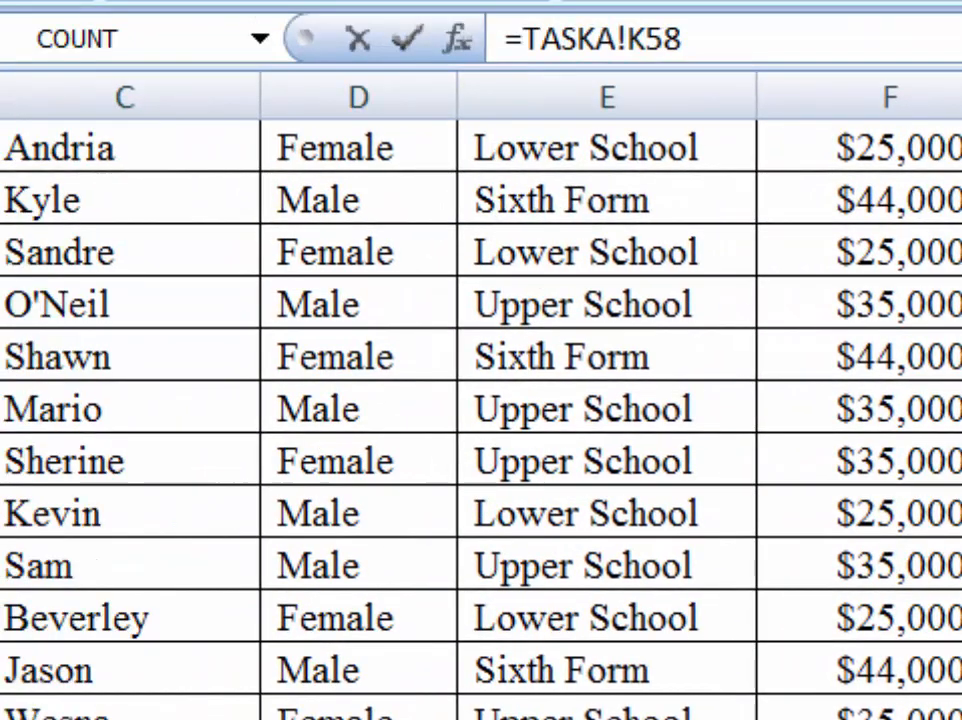
pyautogui.press('Return')
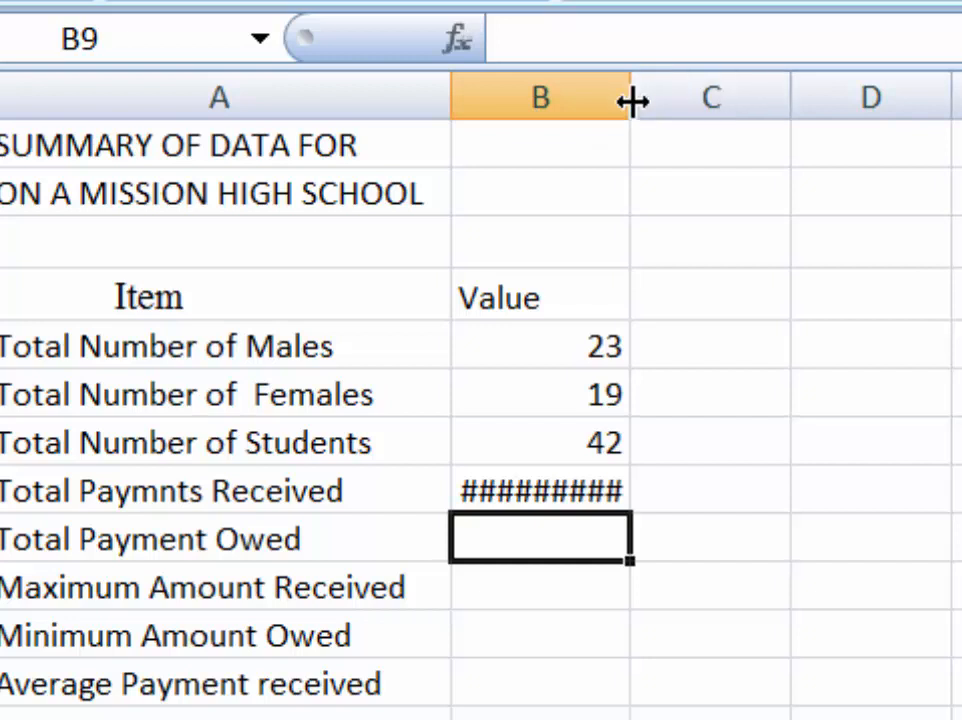
pyautogui.moveTo(632, 101); pyautogui.dragTo(679, 130)
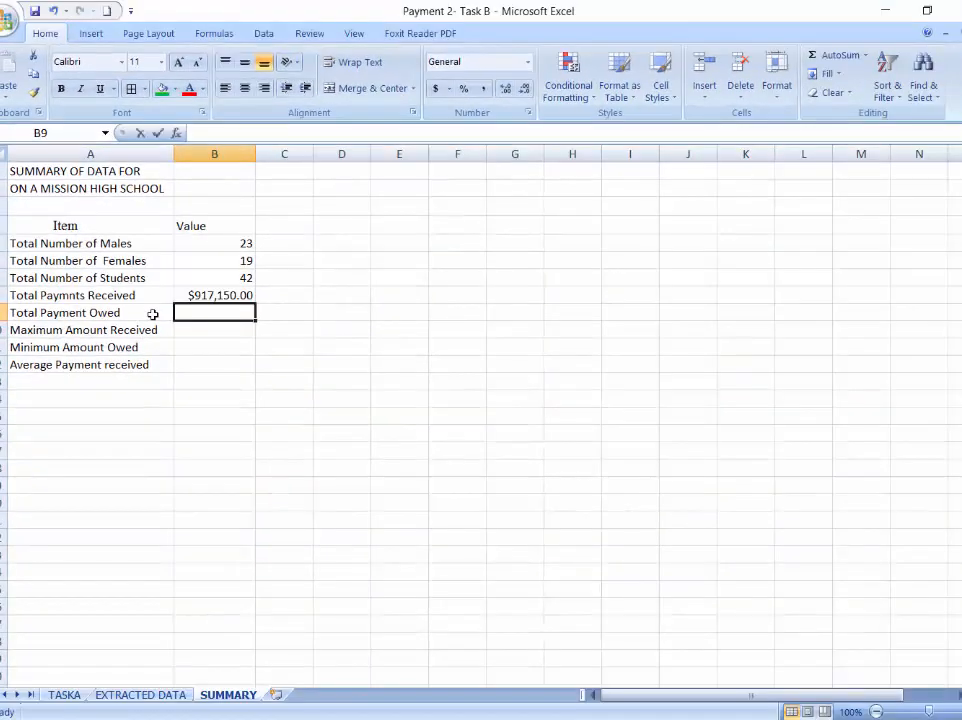
# Link B9 to the BAL OWED total in cell L58 of the TASKA sheet for Total Payment Owed.
pyautogui.write('=')
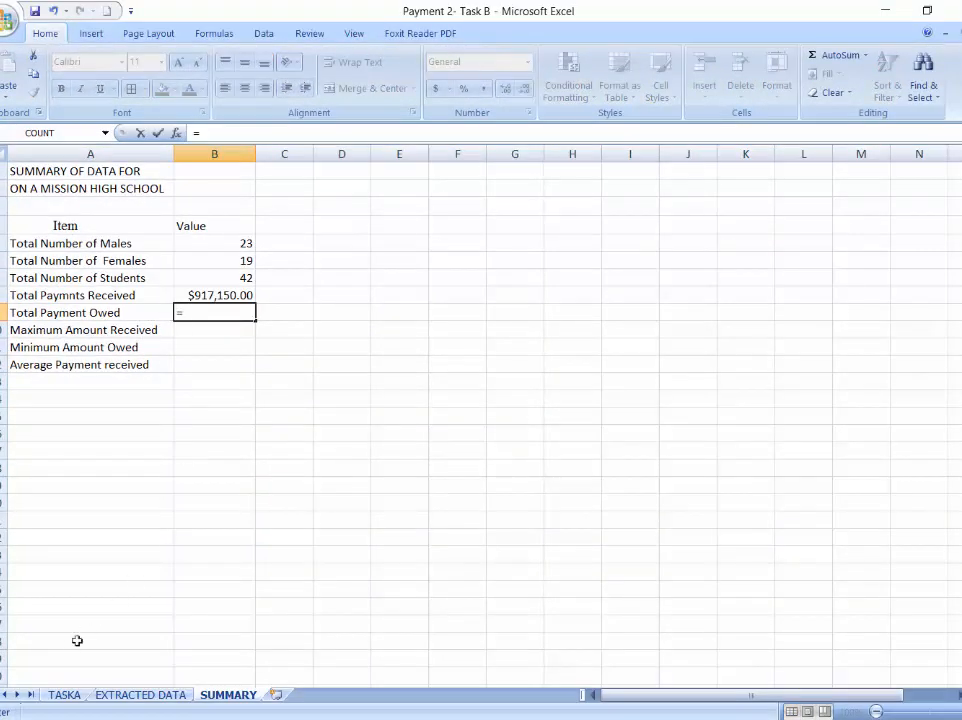
pyautogui.click(64, 694)
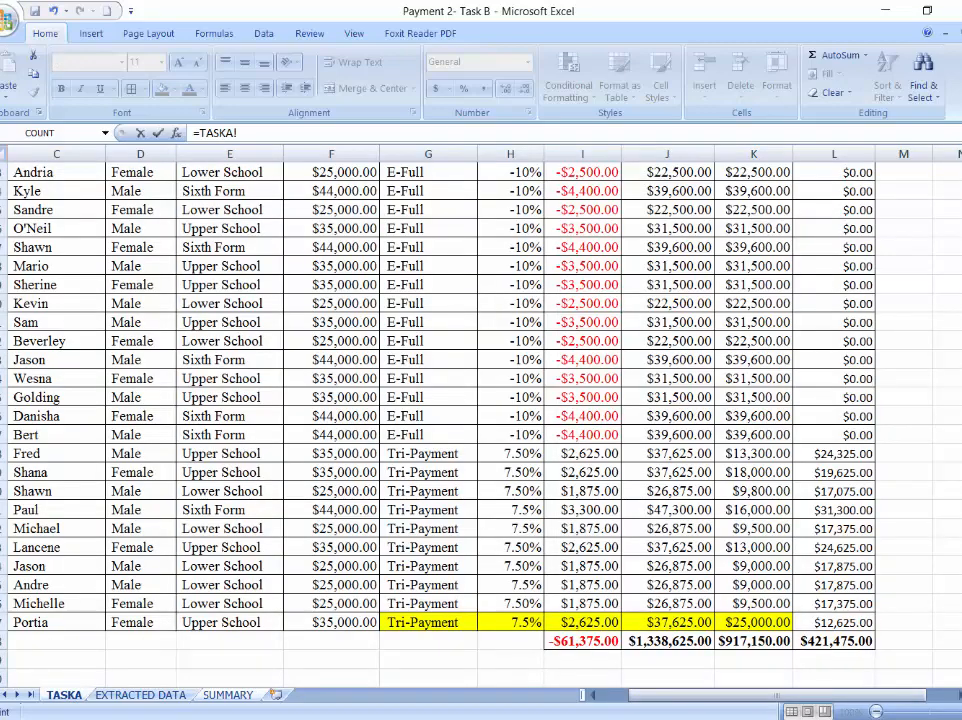
pyautogui.scroll(8, 831, 265)
pyautogui.click(831, 265)
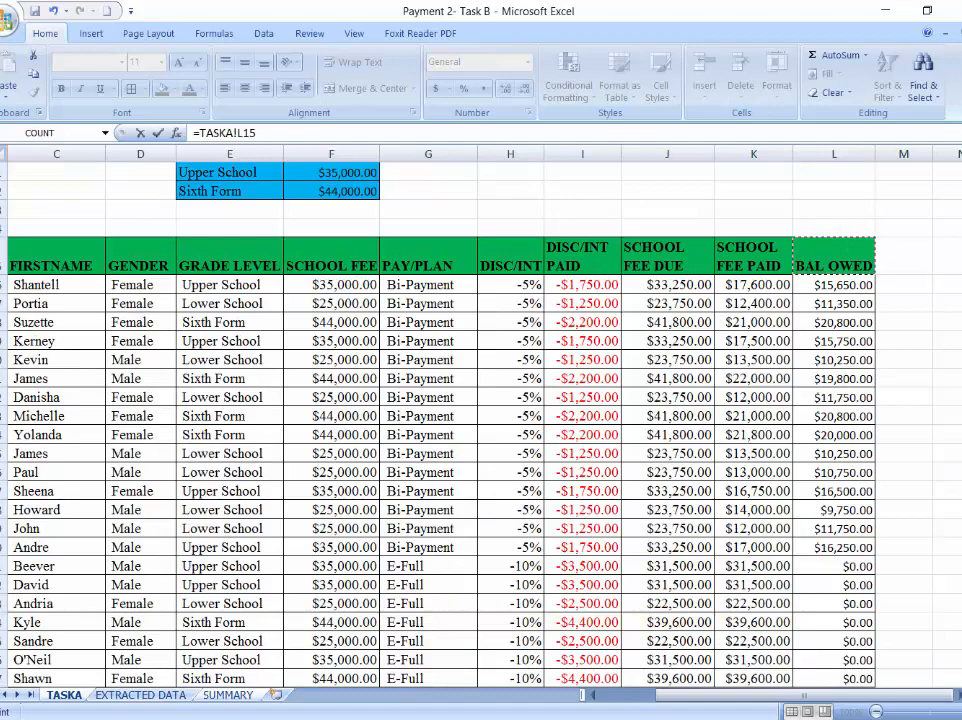
pyautogui.scroll(-7, 480, 420)
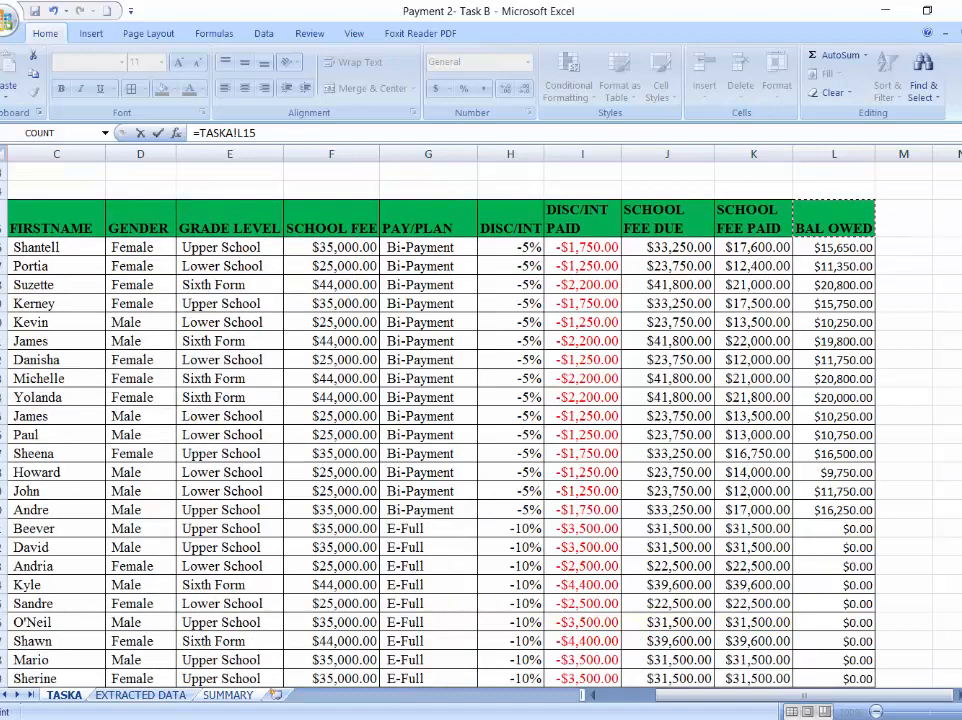
pyautogui.scroll(-1, 480, 420)
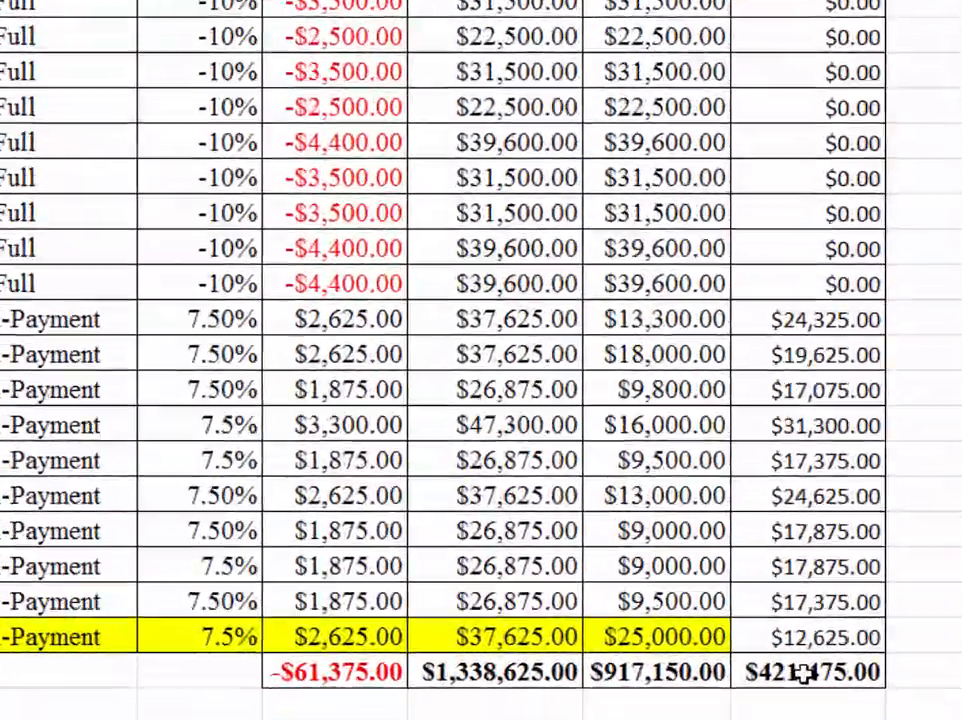
pyautogui.click(804, 673)
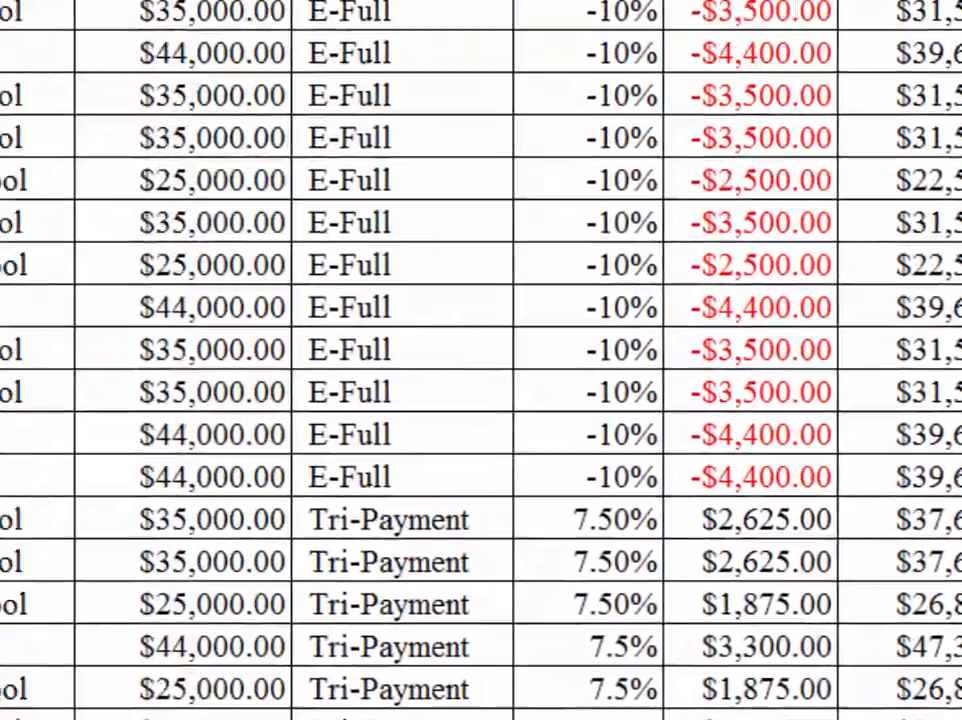
pyautogui.press('Return')
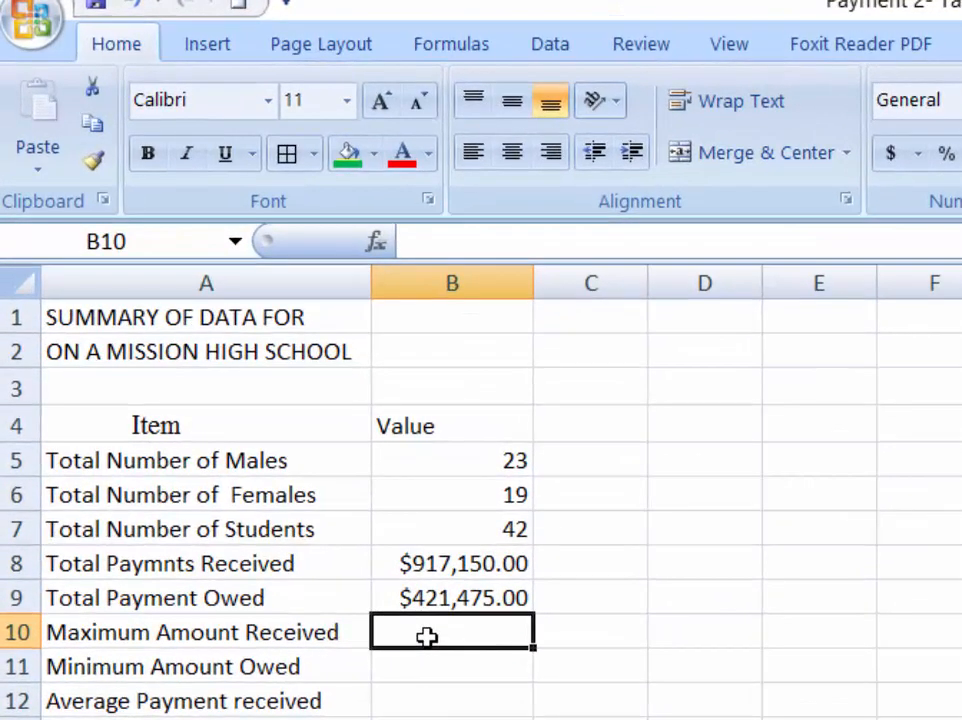
# Enter a MAX formula in B10 over the SCHOOL FEE PAID range TASKA!K16:K57 for Maximum Amount Received.
pyautogui.write('=max')
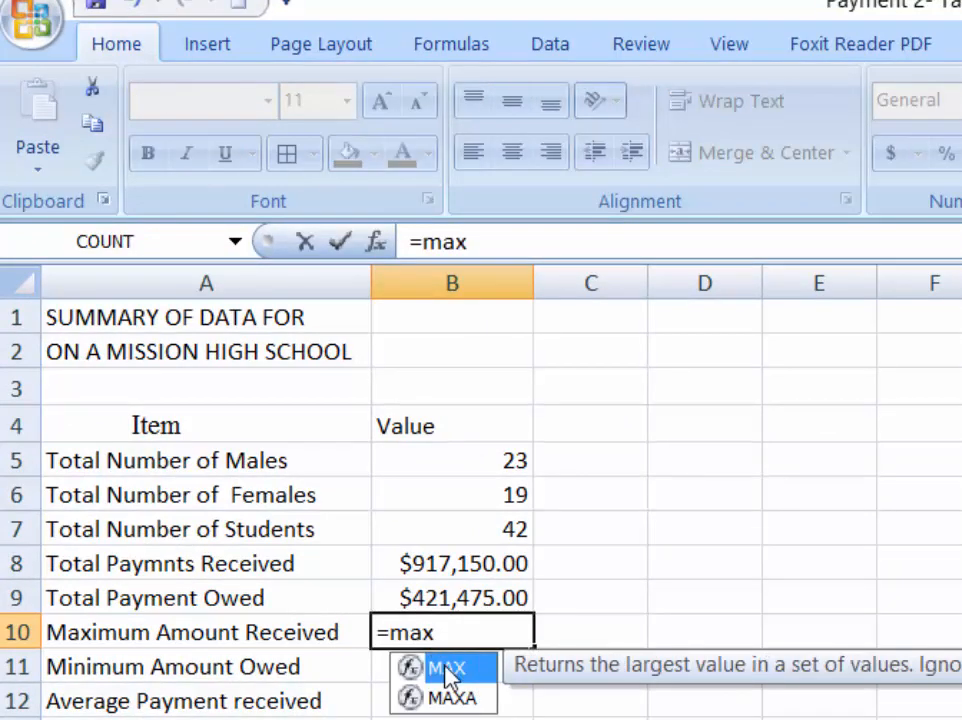
pyautogui.doubleClick(460, 680)
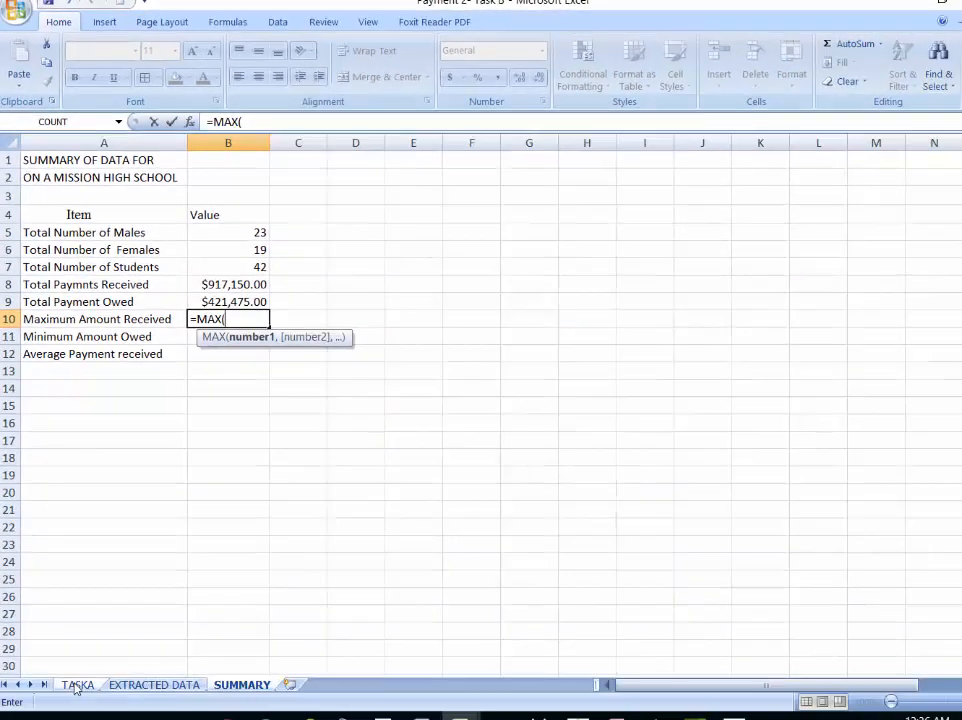
pyautogui.click(79, 685)
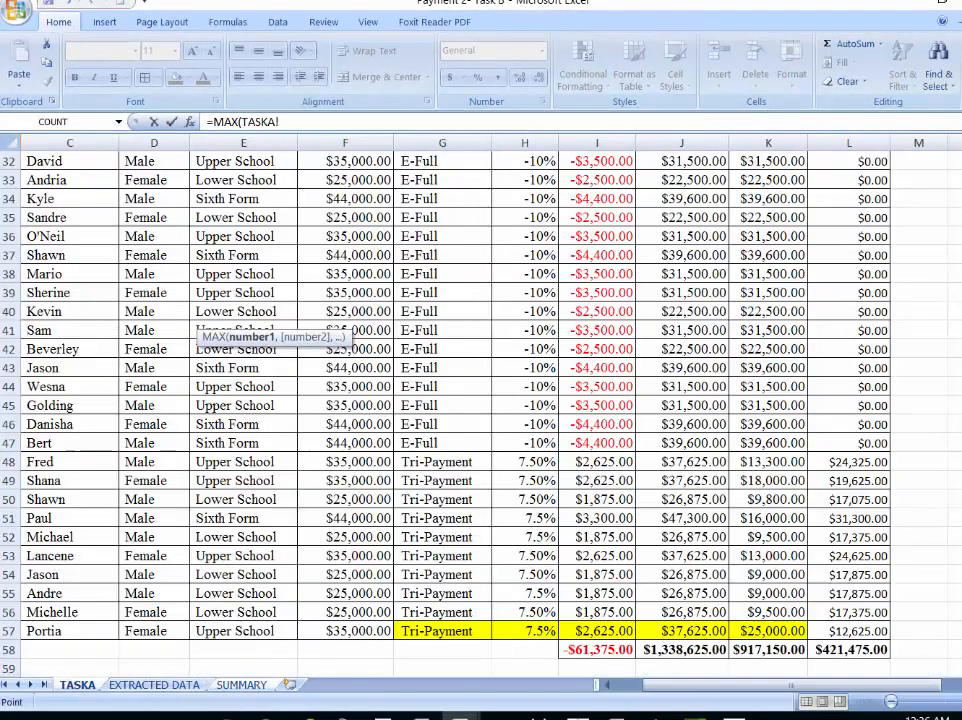
pyautogui.scroll(6, 958, 620)
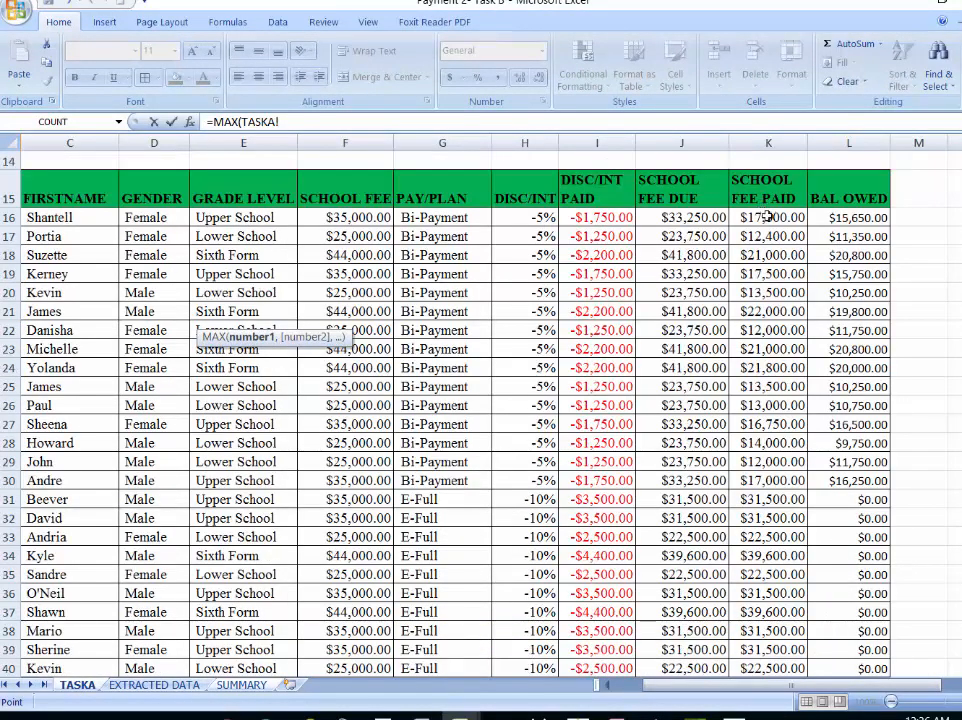
pyautogui.moveTo(767, 216); pyautogui.dragTo(766, 632)
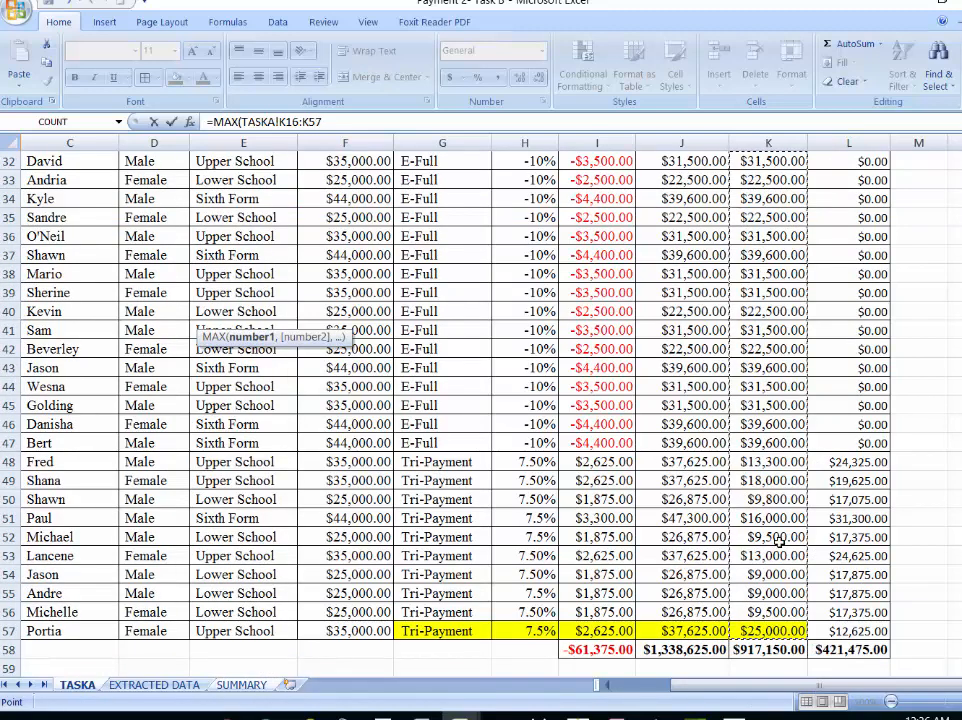
pyautogui.click(328, 121)
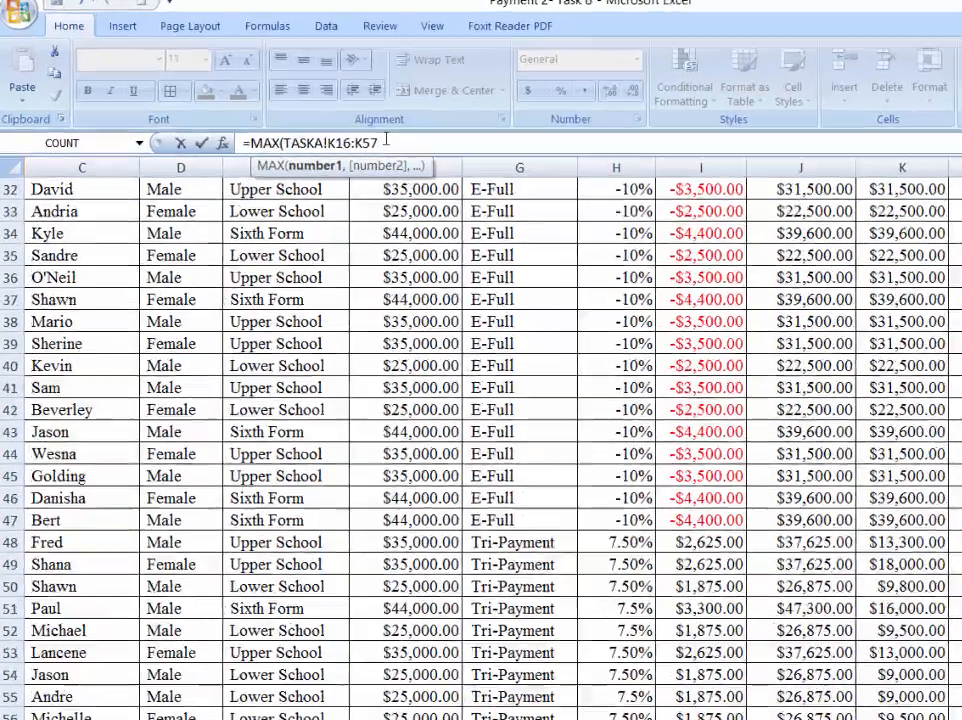
pyautogui.write(')')
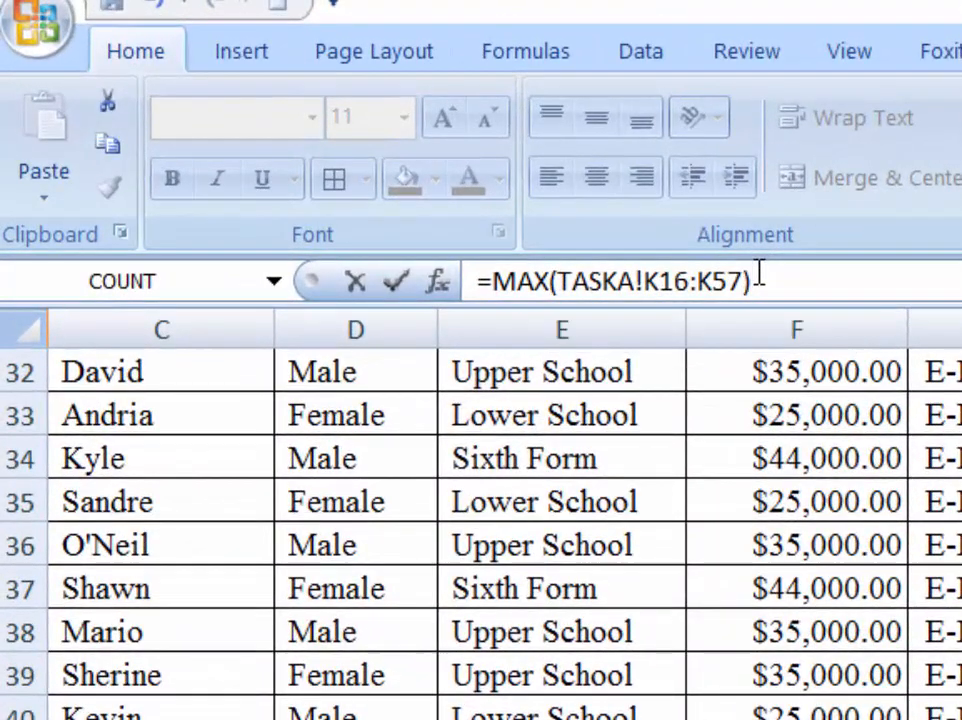
pyautogui.press('Return')
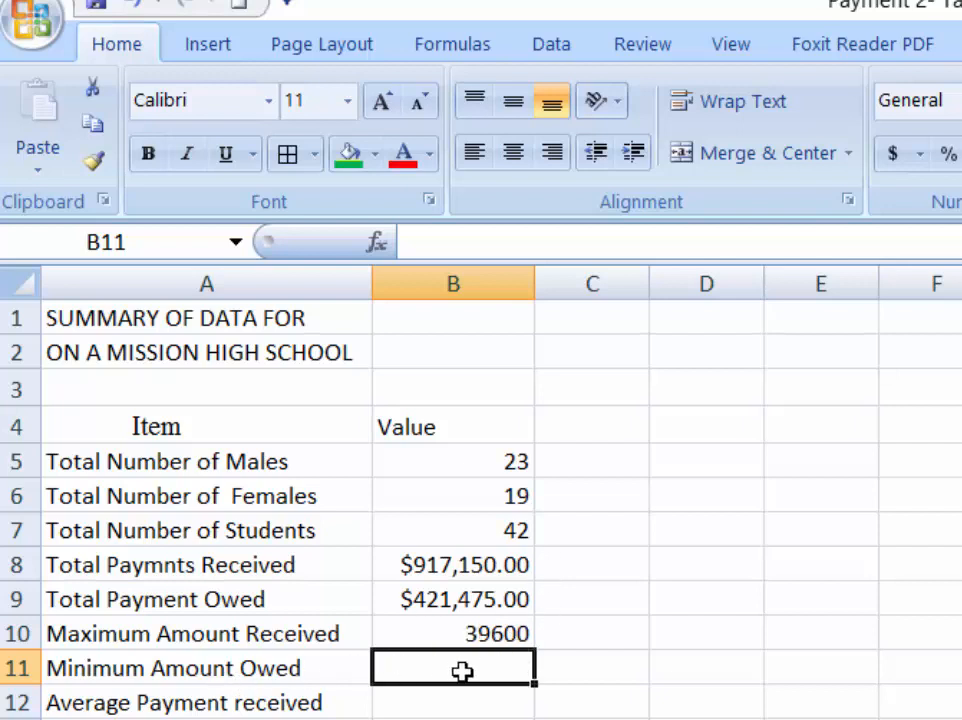
# Enter a MIN formula in B11 over the SCHOOL FEE PAID range TASKA!K16:K57 for Minimum Amount Owed.
pyautogui.write('=')
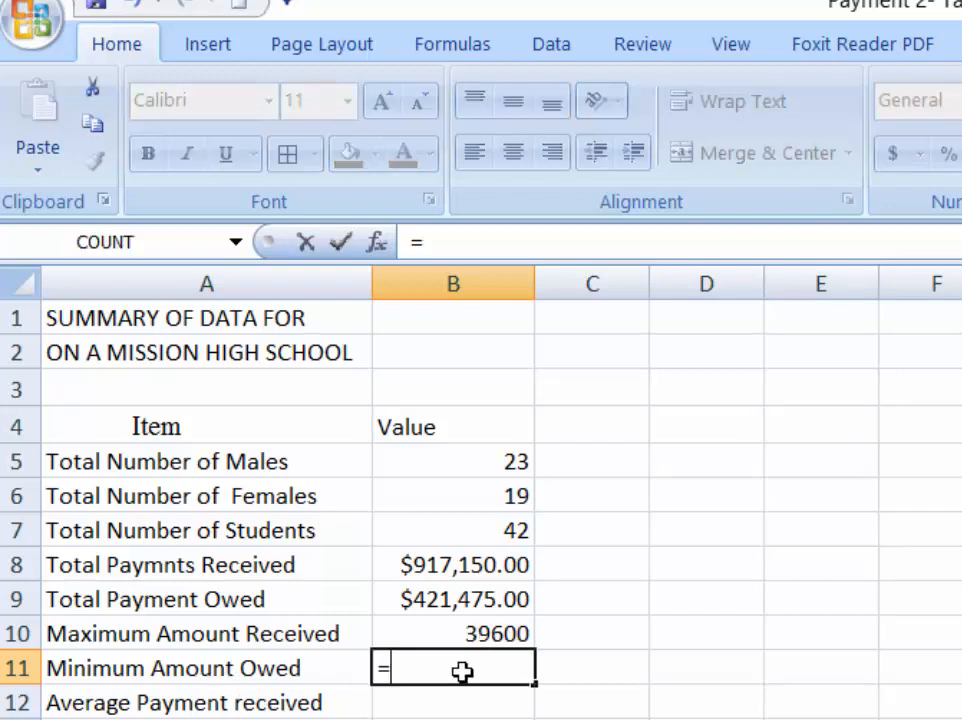
pyautogui.write('min')
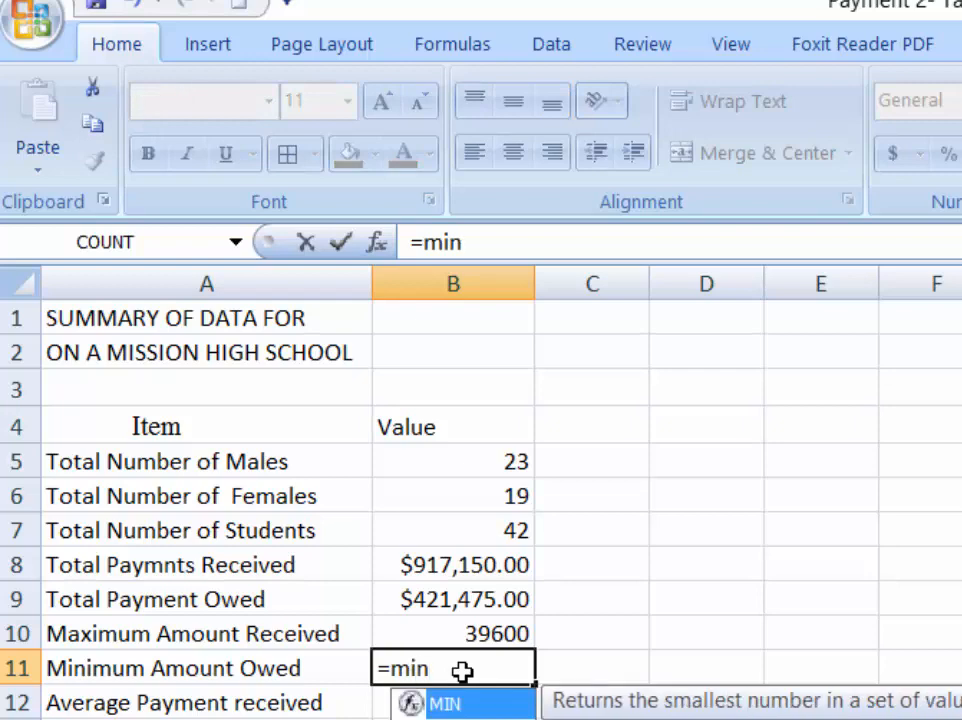
pyautogui.doubleClick(466, 705)
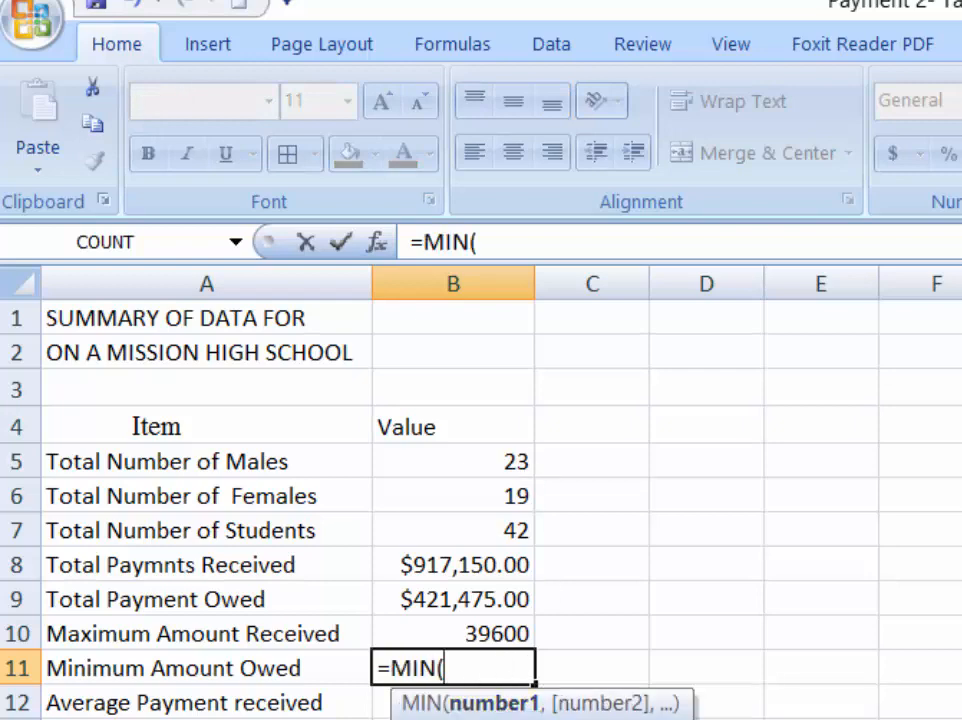
pyautogui.hotkey('ctrl', 'pageup')
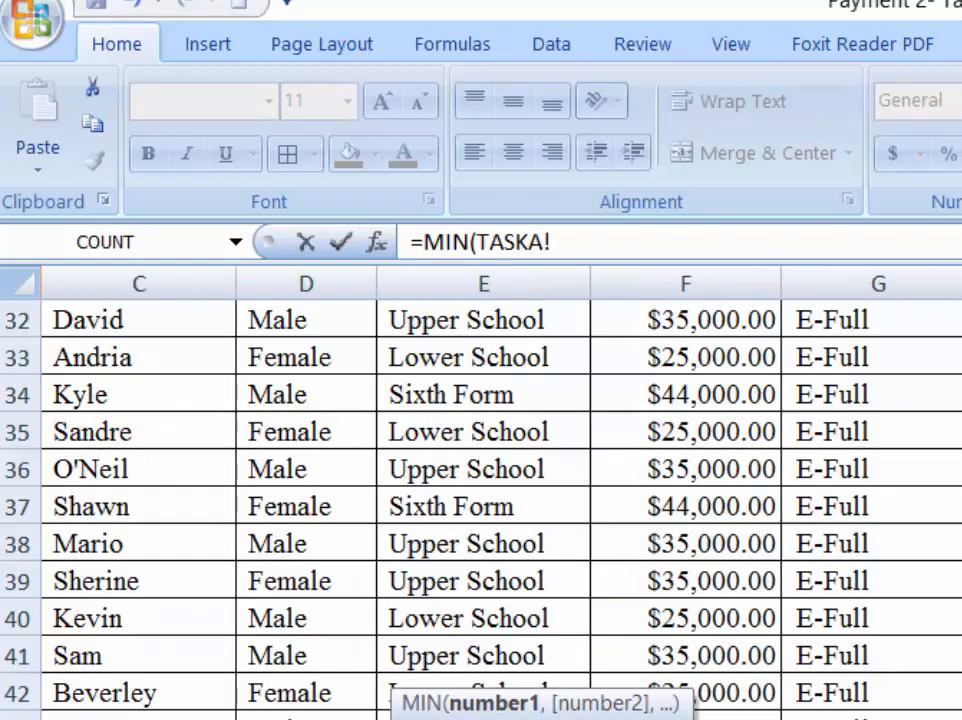
pyautogui.scroll(7, 480, 500)
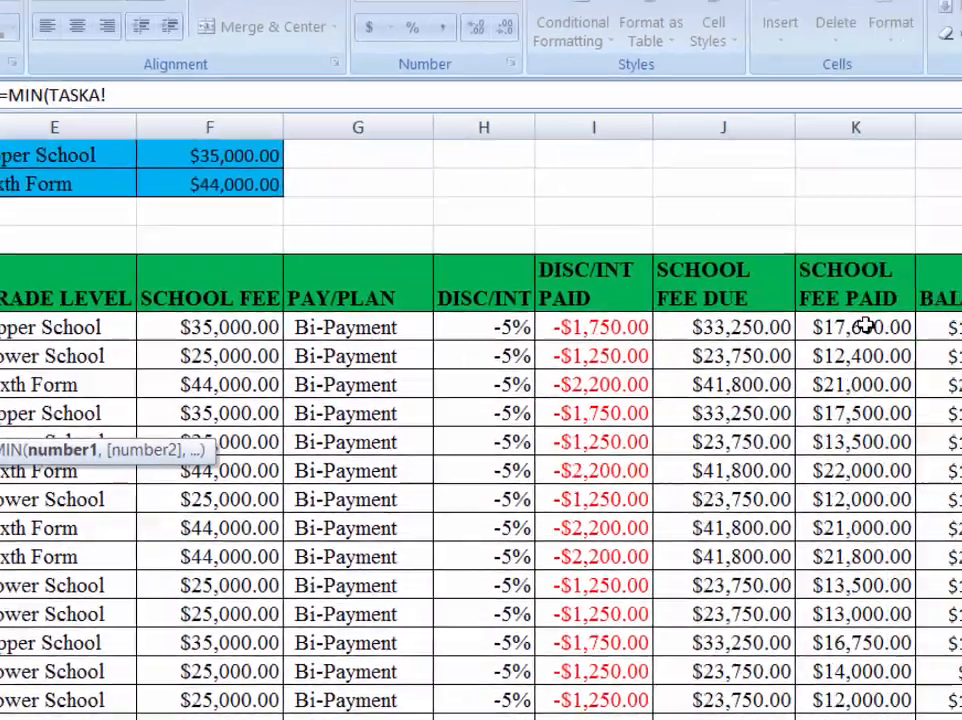
pyautogui.click(698, 273)
pyautogui.moveTo(688, 273); pyautogui.dragTo(700, 719)
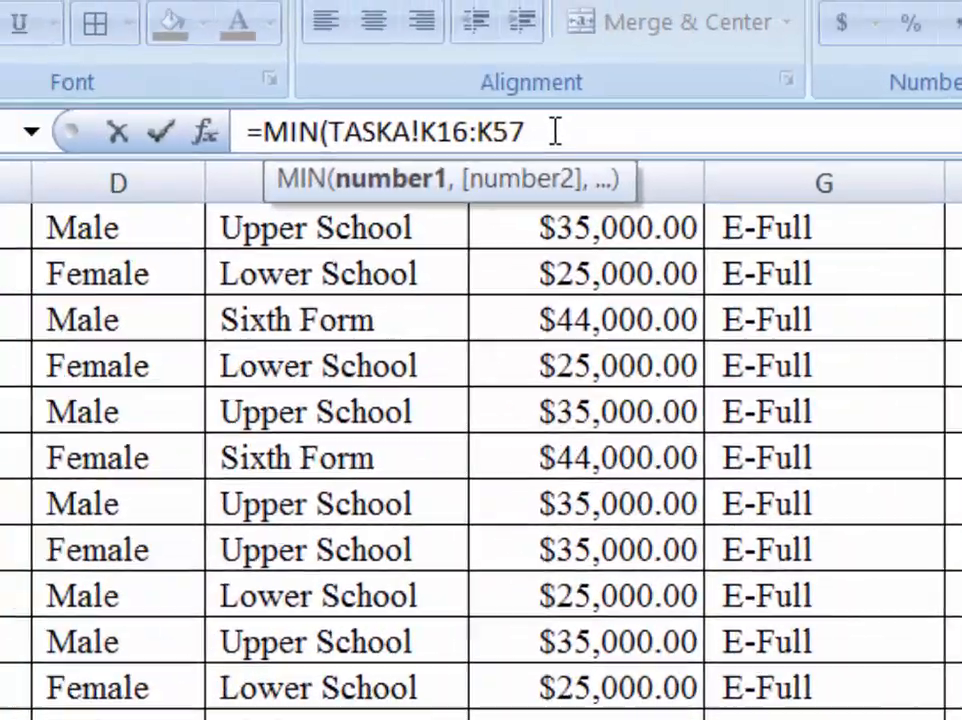
pyautogui.write(')')
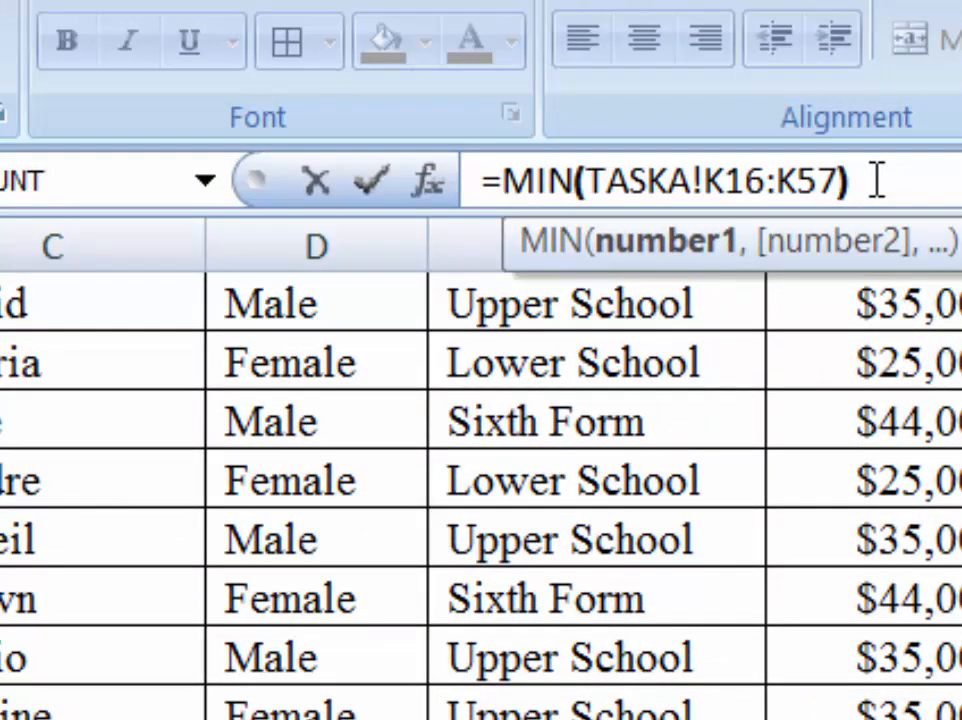
pyautogui.press('Return')
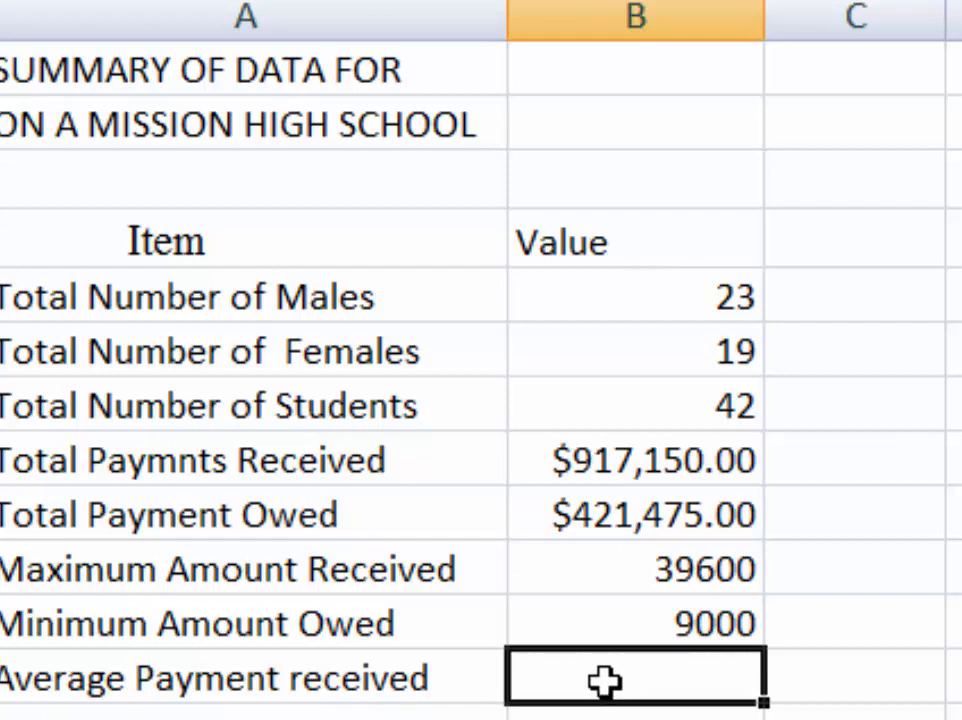
# Enter an AVERAGE formula in B12 over the SCHOOL FEE PAID range TASKA!K16:K57 for Average Payment received.
pyautogui.write('=')
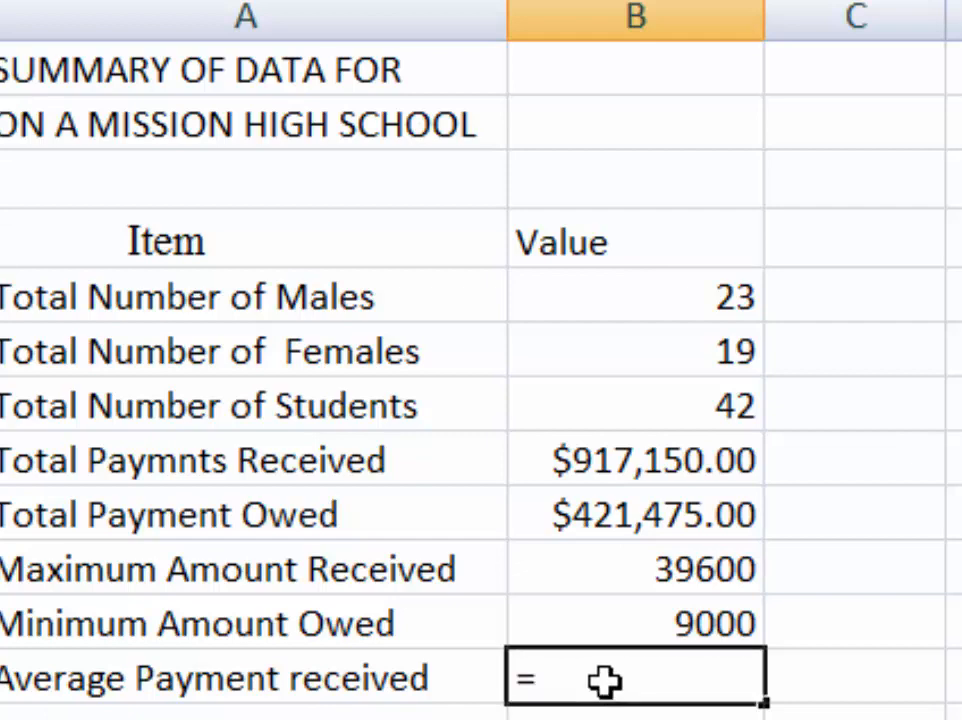
pyautogui.write('average')
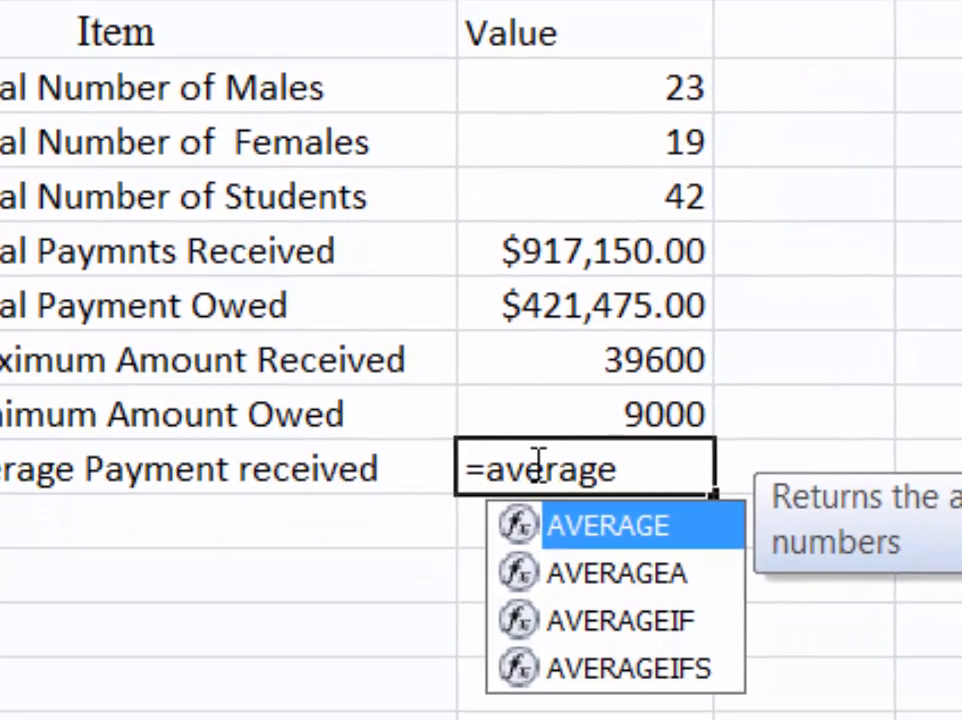
pyautogui.doubleClick(608, 527)
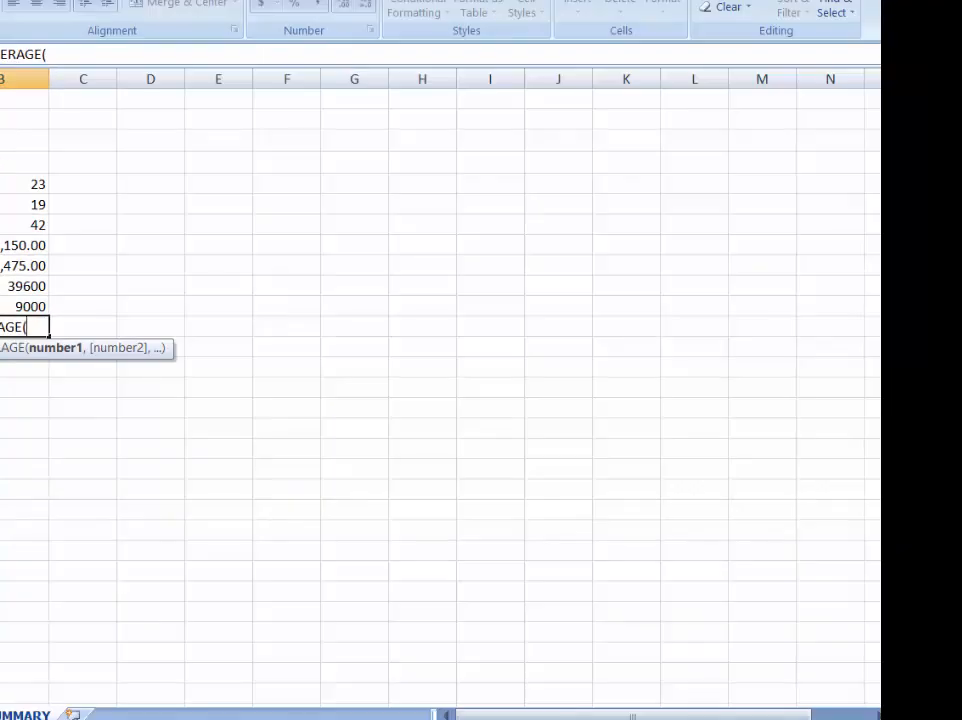
pyautogui.click(2, 715)
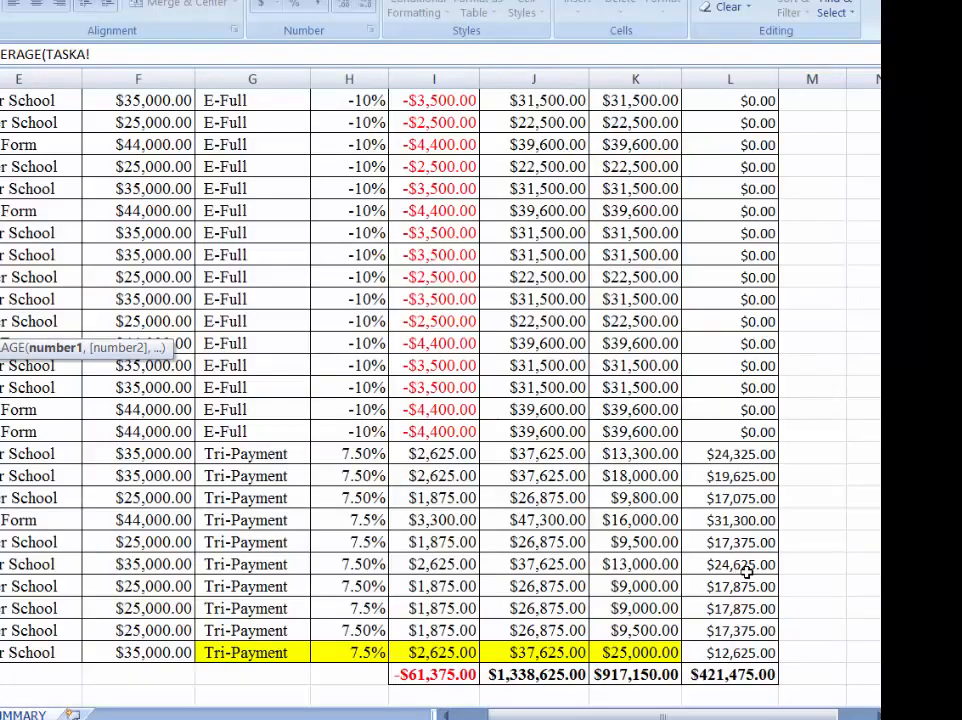
pyautogui.scroll(7, 746, 572)
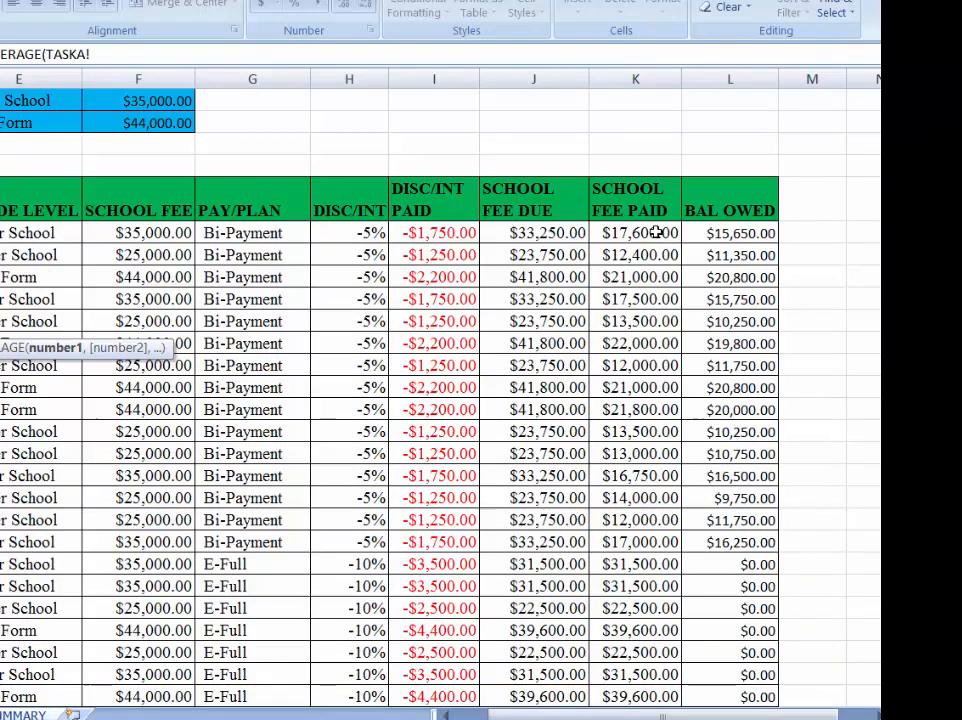
pyautogui.moveTo(650, 233); pyautogui.dragTo(644, 676)
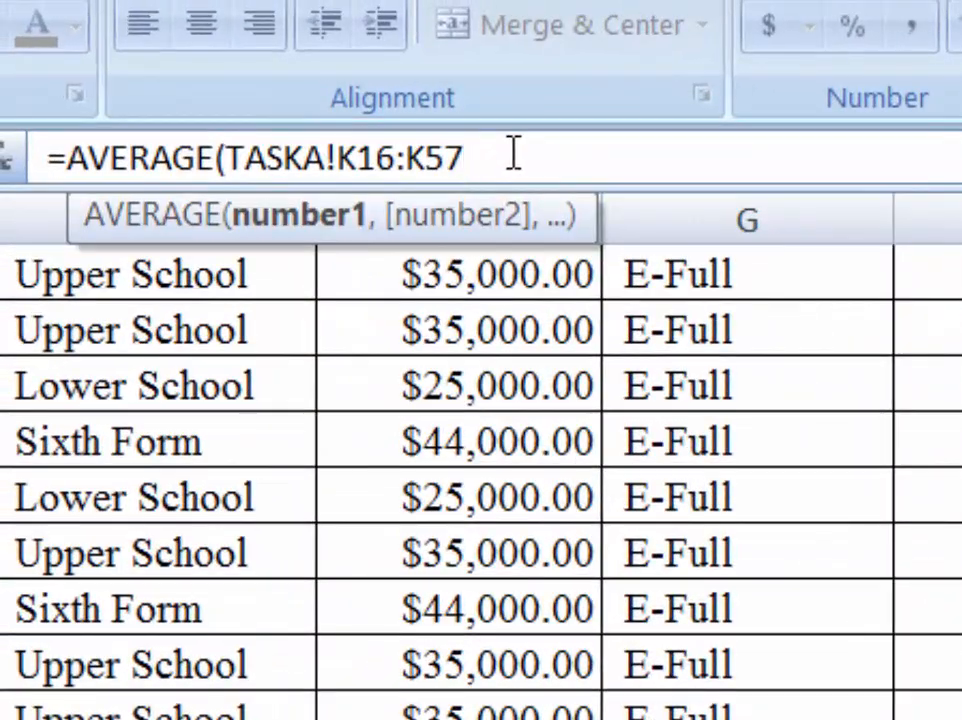
pyautogui.write(')')
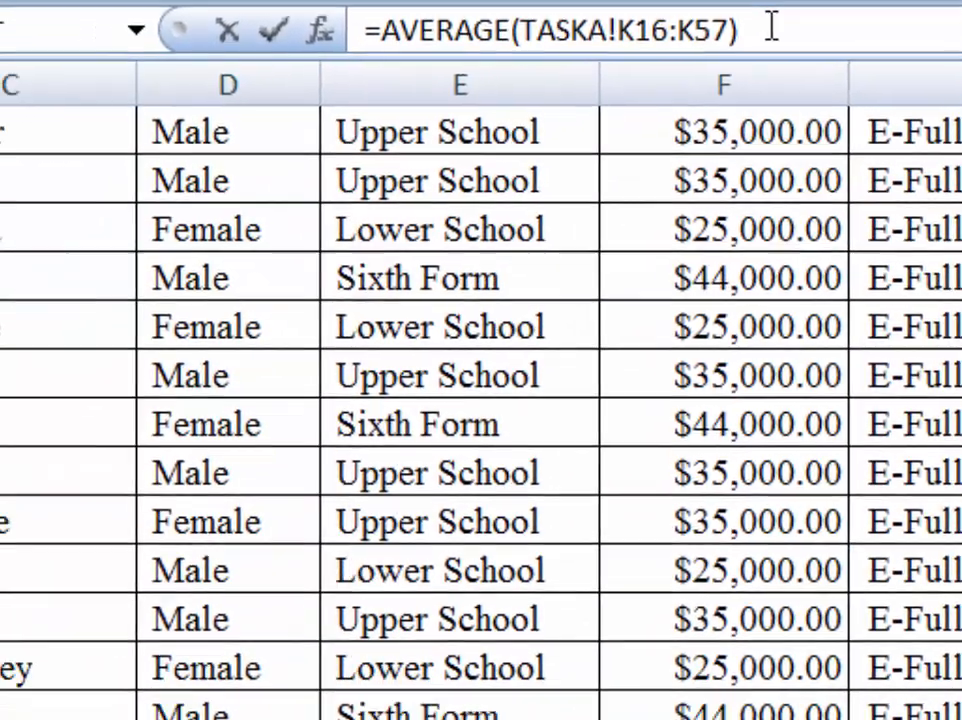
pyautogui.press('Return')
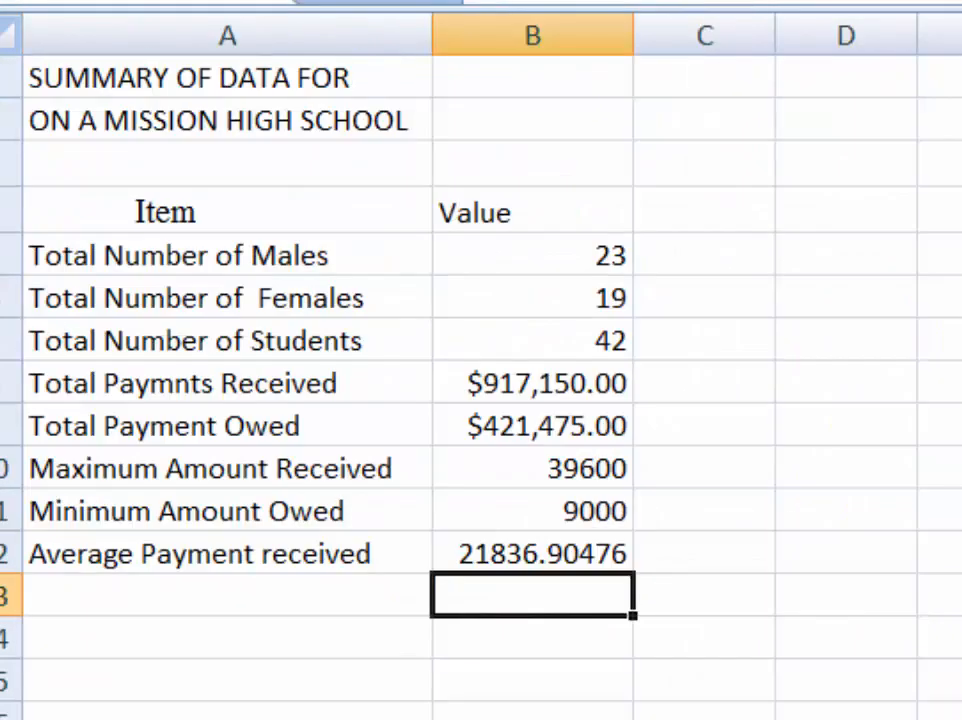
# Format the amounts in B8:B12 as Currency with the $ symbol and 2 decimal places.
pyautogui.click(606, 562)
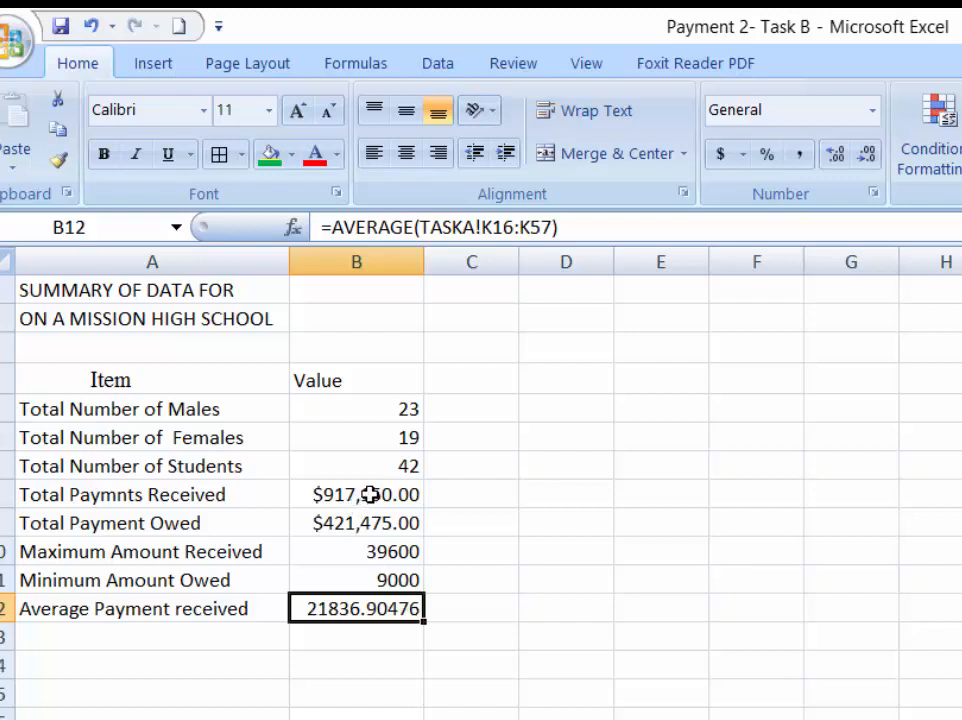
pyautogui.moveTo(369, 505); pyautogui.dragTo(376, 608)
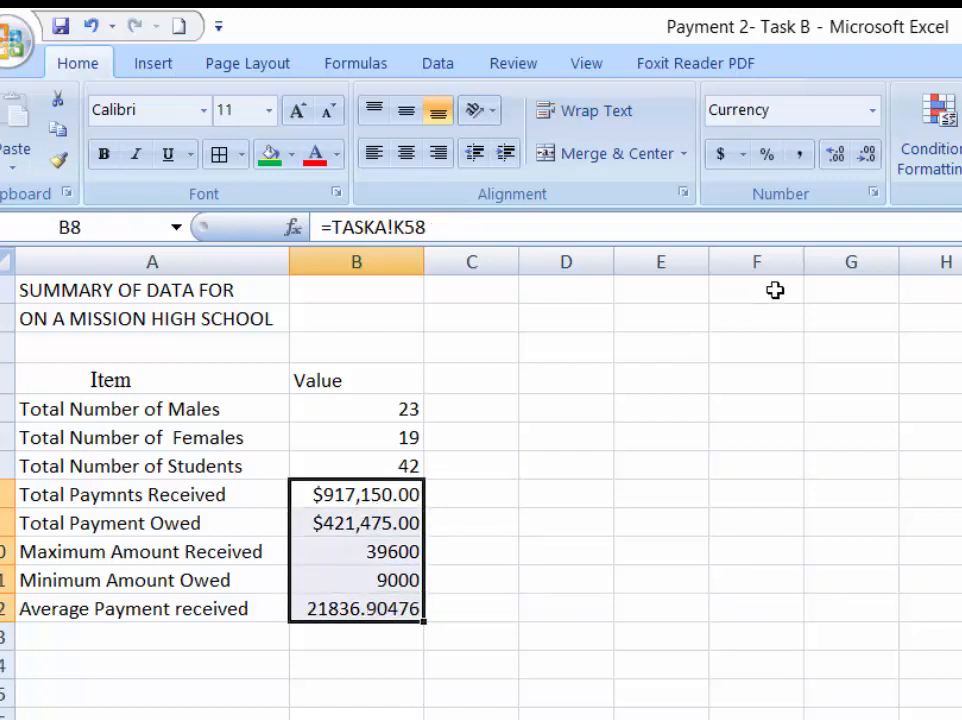
pyautogui.click(874, 193)
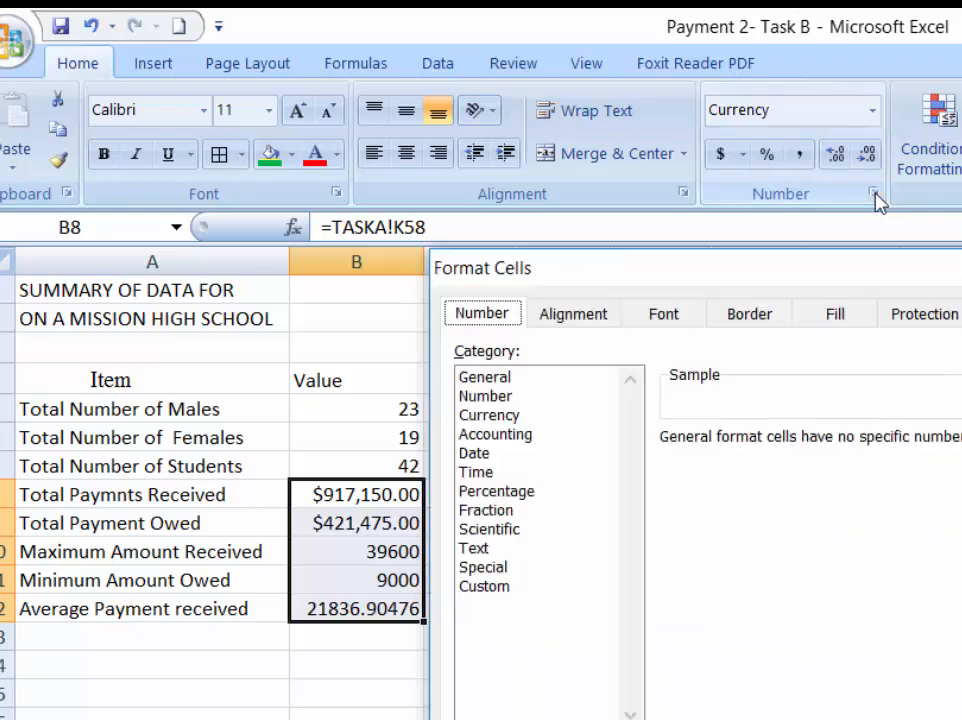
pyautogui.click(493, 418)
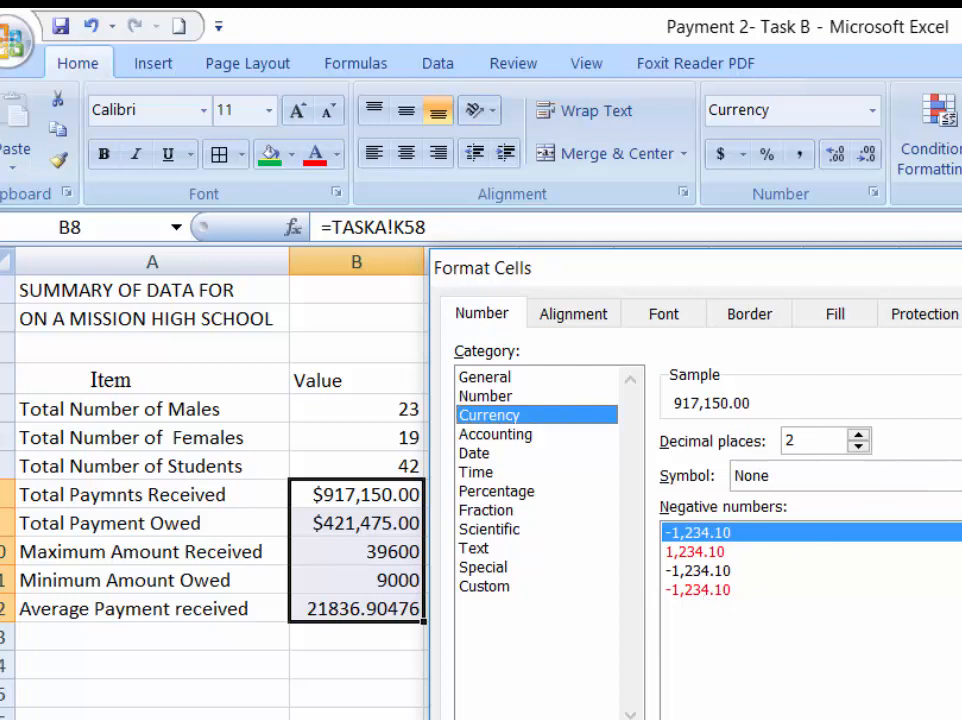
pyautogui.click(800, 476)
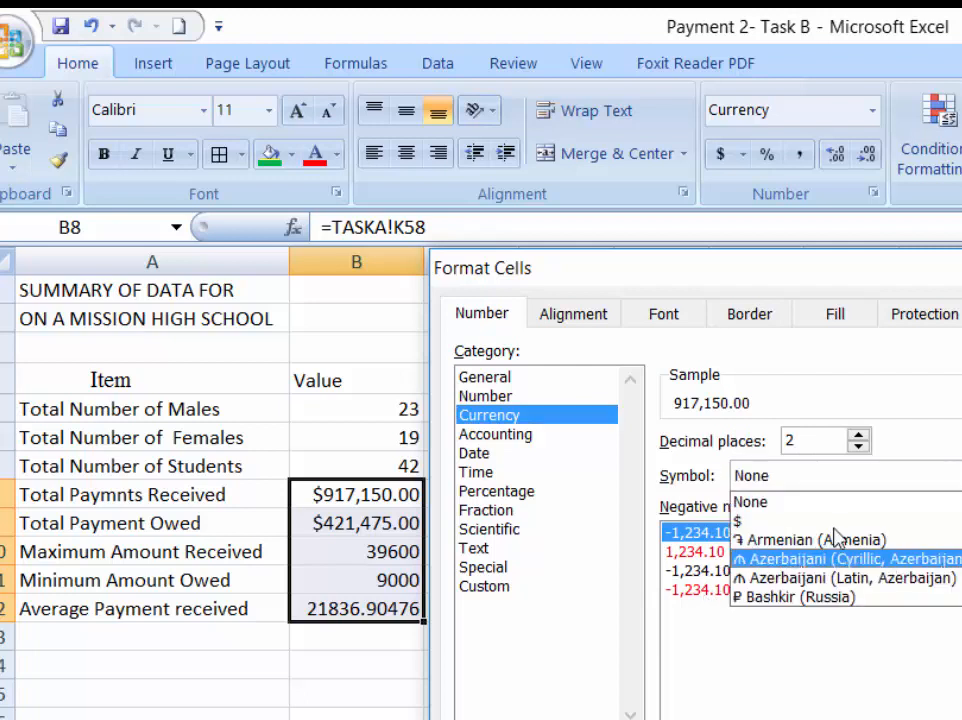
pyautogui.click(830, 521)
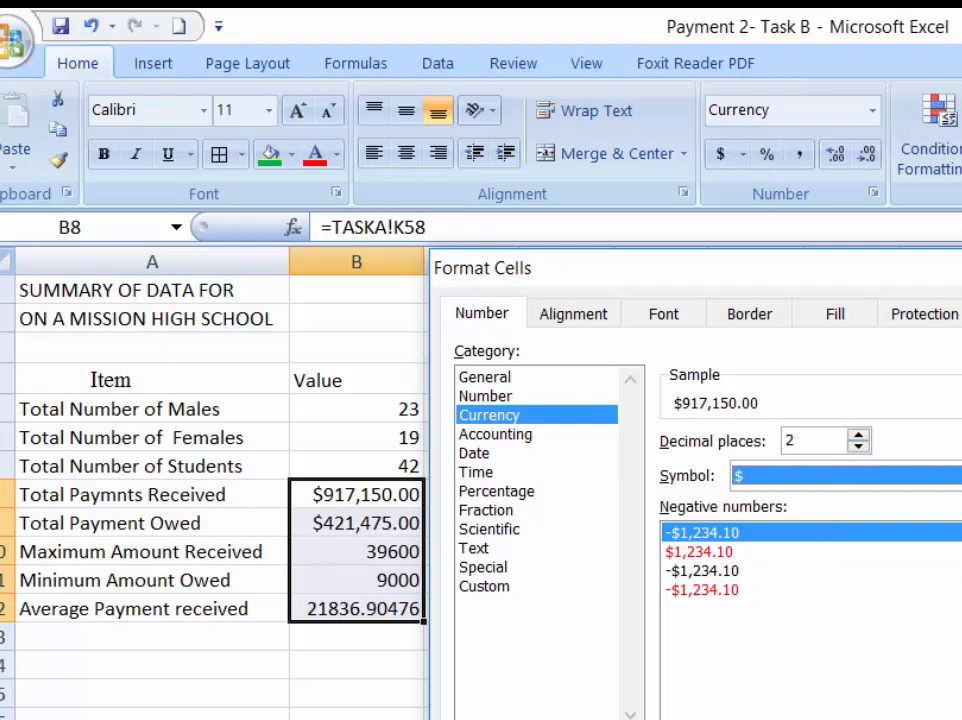
pyautogui.press('Return')
pyautogui.click(382, 666)
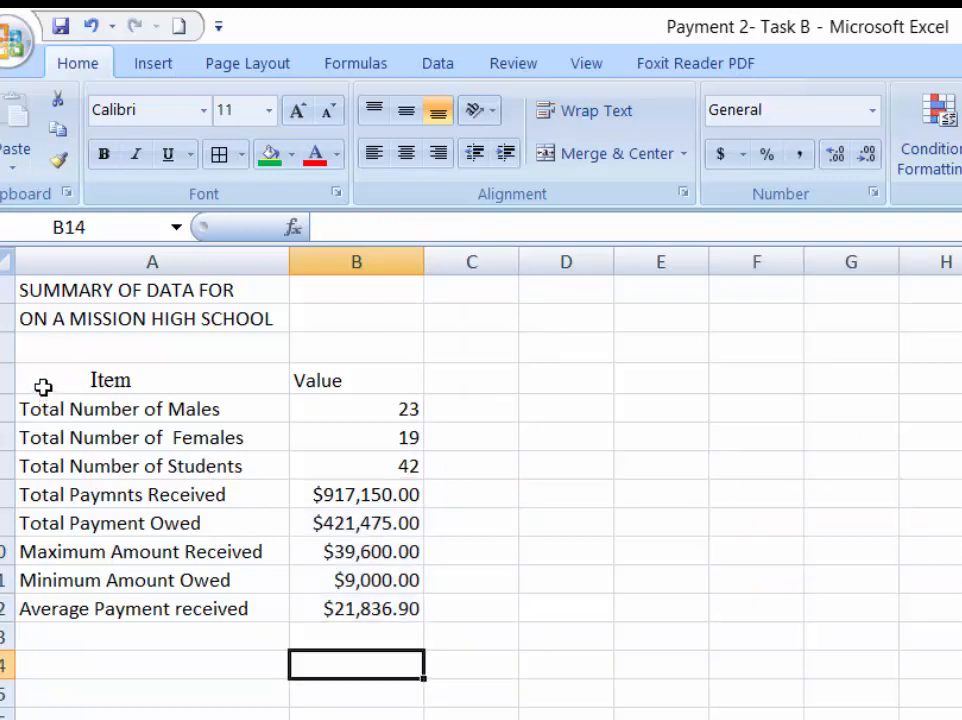
# Apply all borders to the Item and Value table in A4:B12.
pyautogui.moveTo(43, 387); pyautogui.dragTo(350, 610)
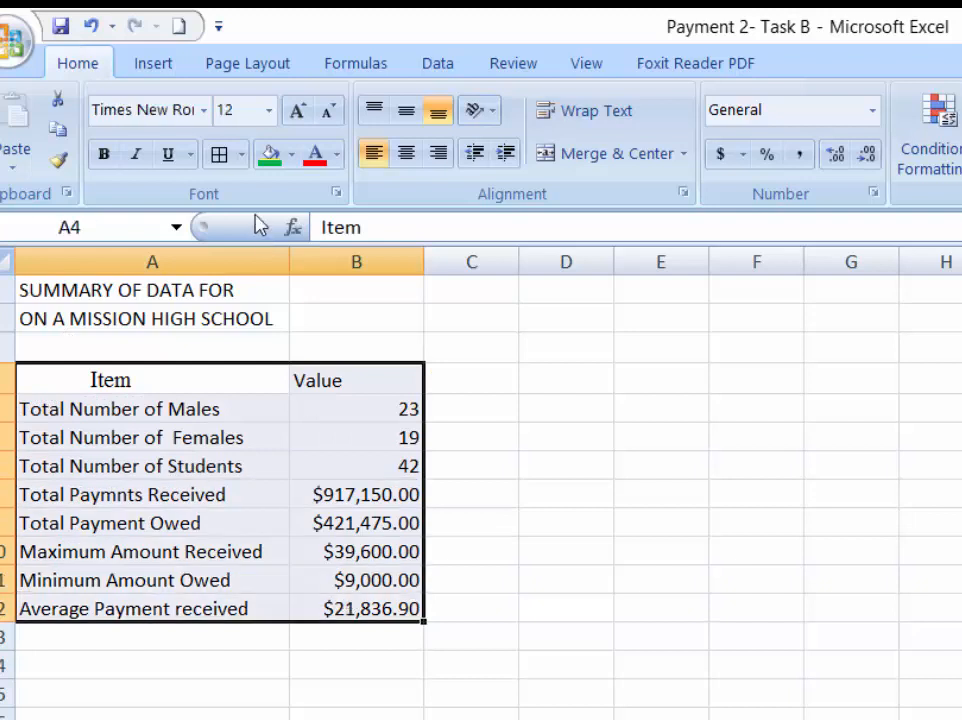
pyautogui.click(231, 152)
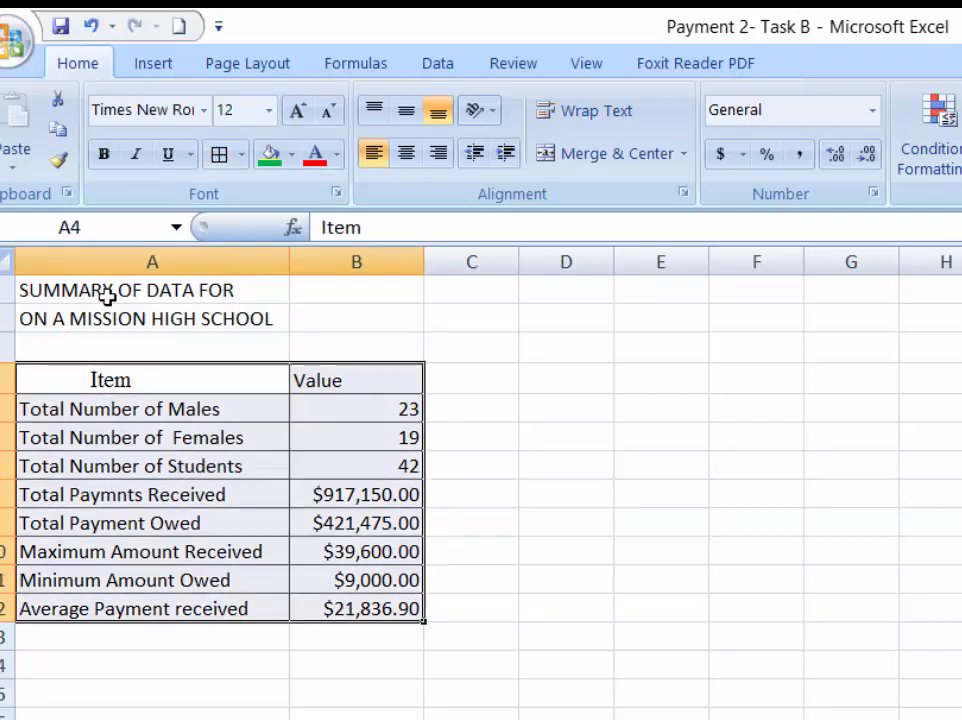
# Set the font of the summary titles and table in A1:B13 to Times New Roman, size 12.
pyautogui.moveTo(107, 297); pyautogui.dragTo(350, 636)
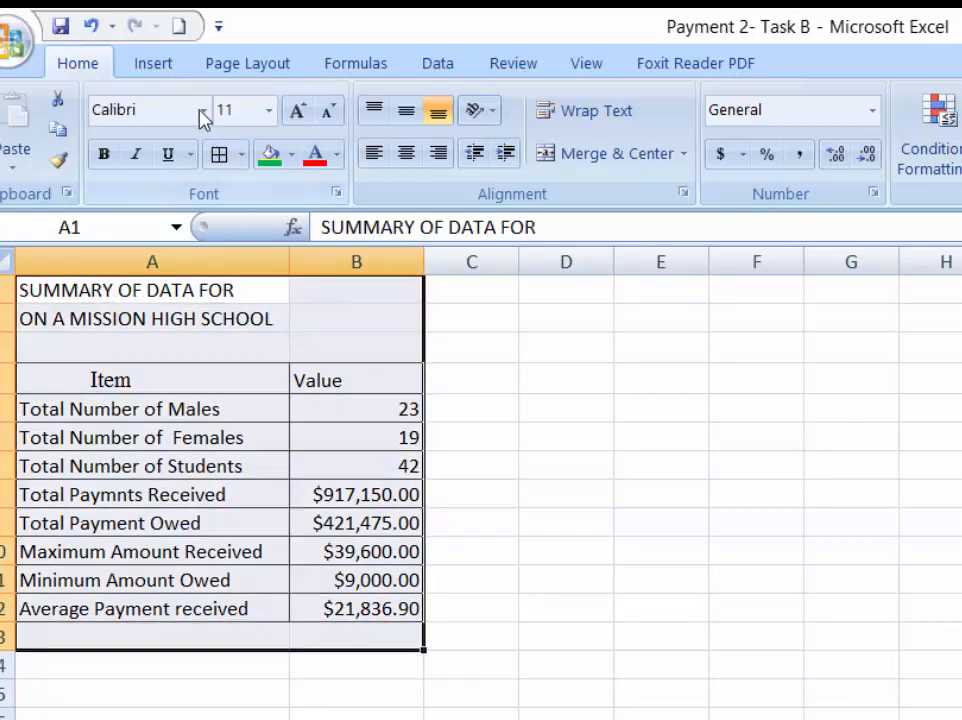
pyautogui.click(202, 112)
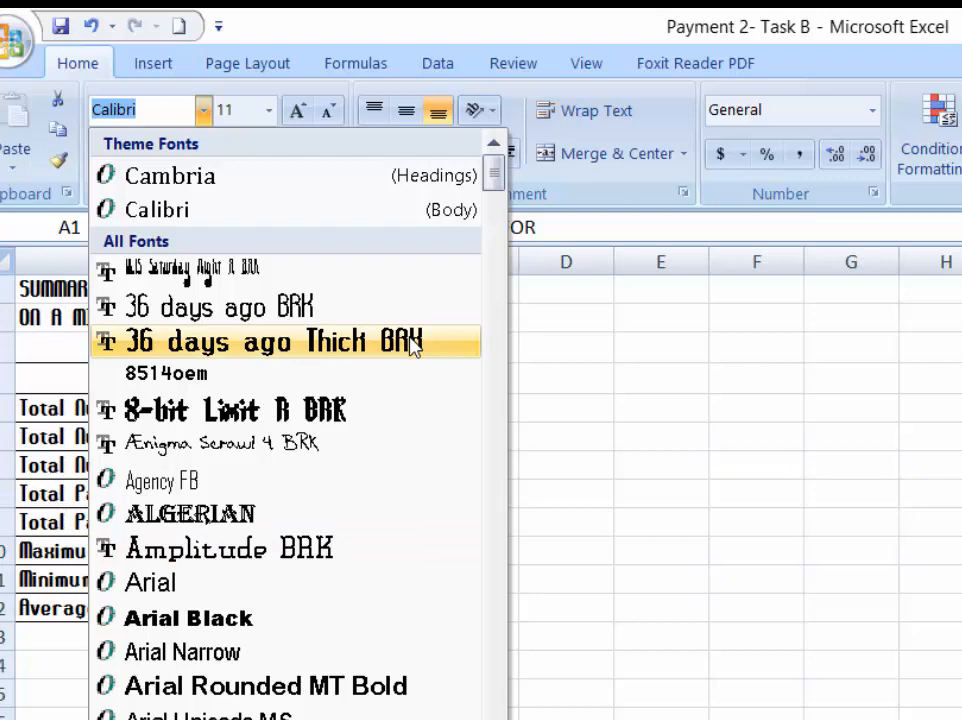
pyautogui.write('Times New Ro')
pyautogui.press('Return')
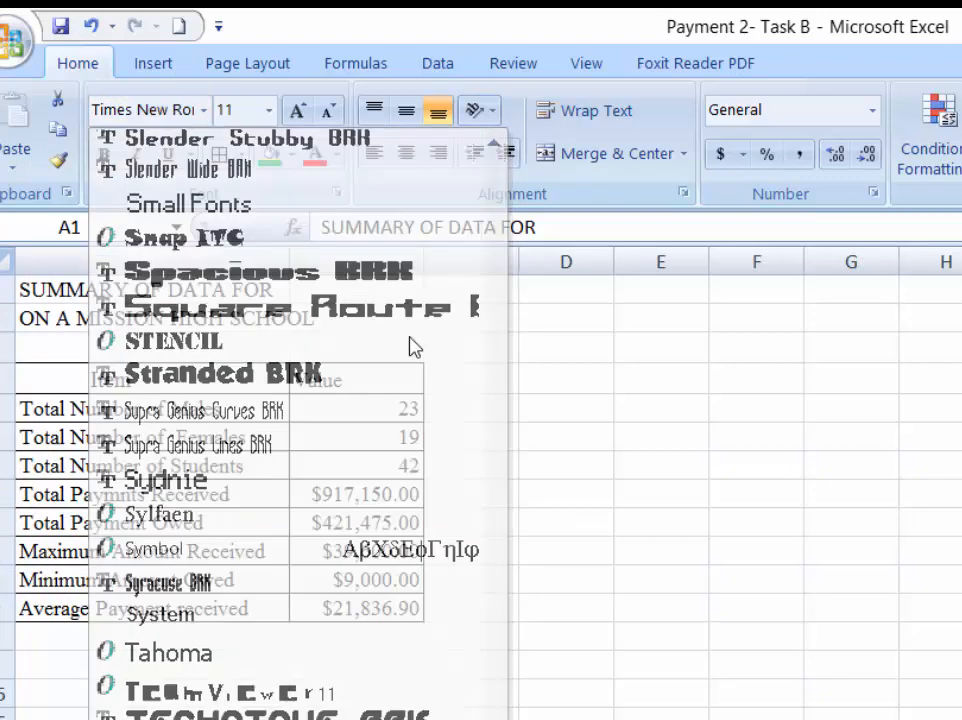
pyautogui.click(268, 110)
pyautogui.click(240, 243)
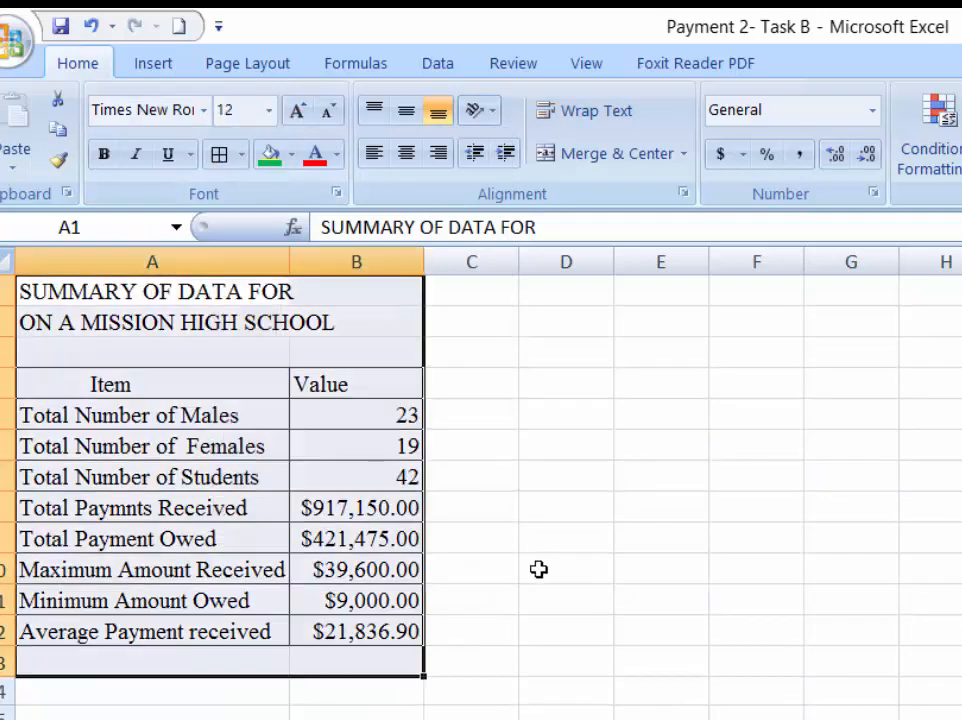
# Widen columns A and B of the summary sheet to give the enlarged text more room.
pyautogui.click(540, 568)
pyautogui.moveTo(292, 262); pyautogui.dragTo(324, 288)
pyautogui.moveTo(456, 258); pyautogui.dragTo(474, 285)
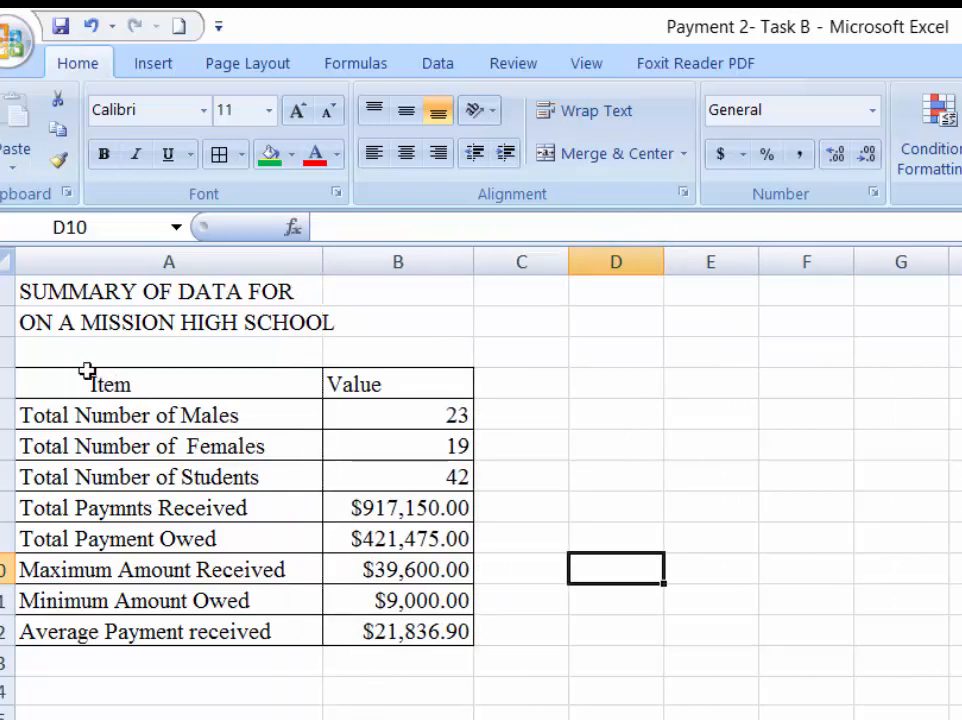
# Make the Item and Value header cells A4:B4 bold and fill them with green.
pyautogui.moveTo(71, 382); pyautogui.dragTo(378, 382)
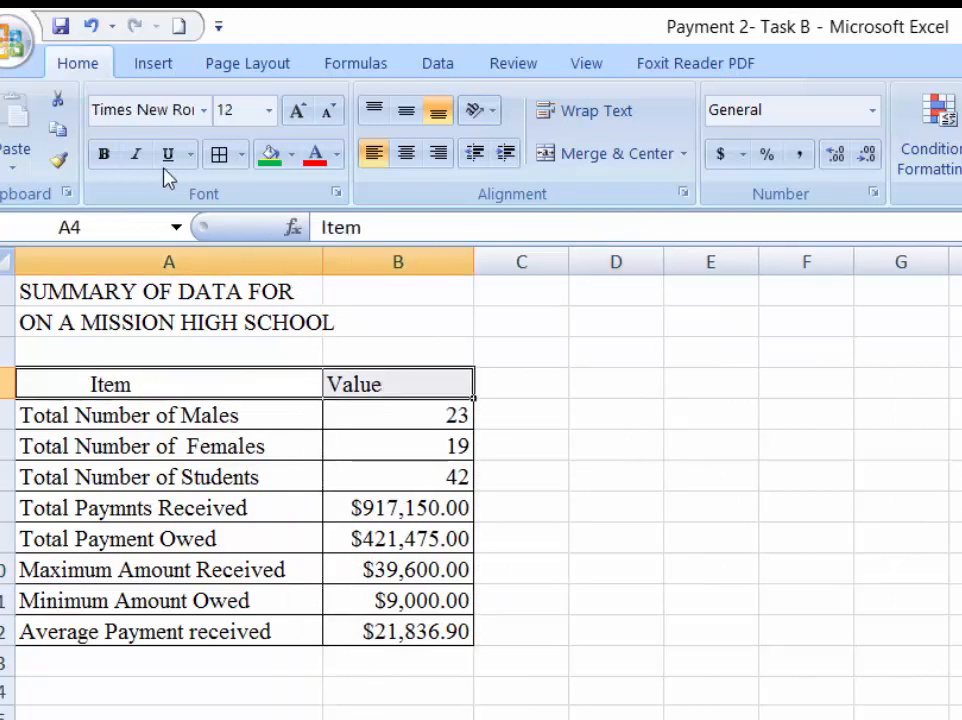
pyautogui.click(106, 157)
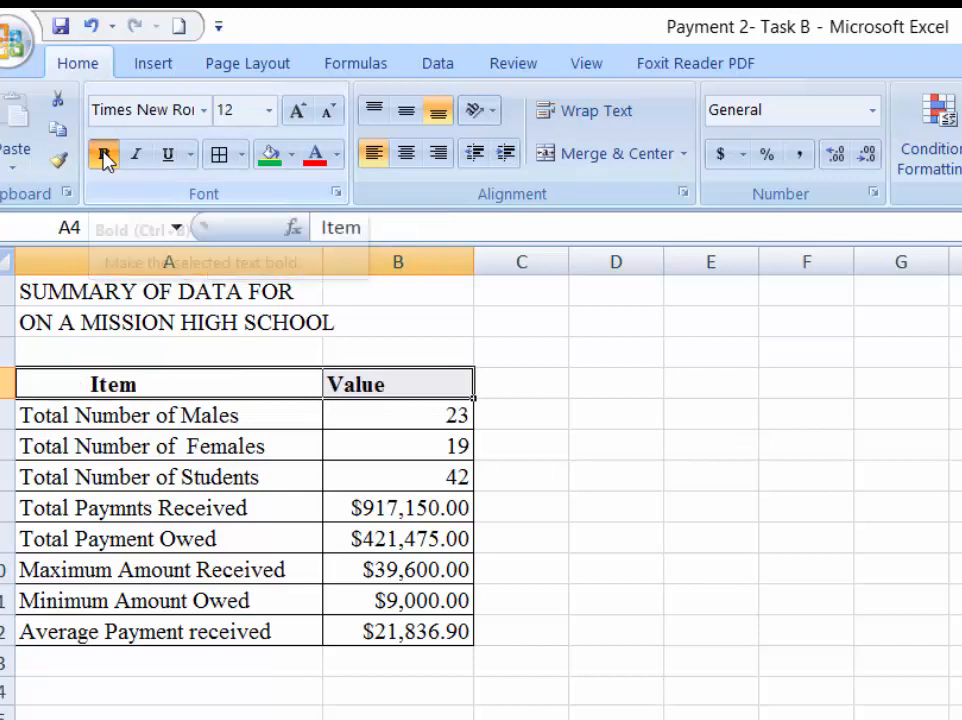
pyautogui.click(275, 160)
pyautogui.click(615, 446)
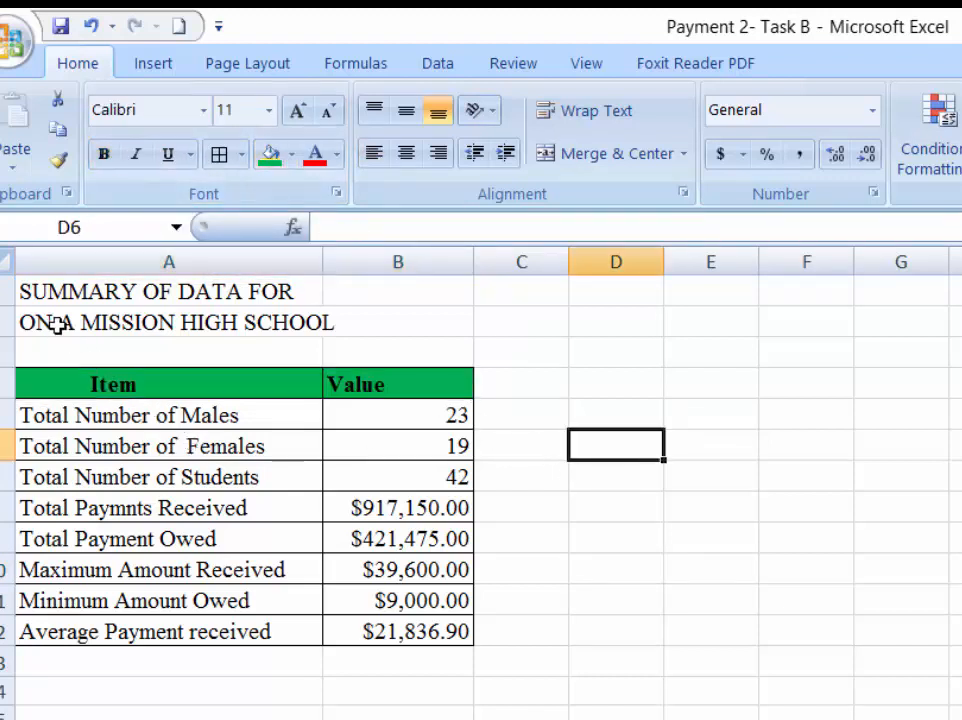
# Merge and center the title lines SUMMARY OF DATA FOR across A1:B1 and ON A MISSION HIGH SCHOOL across A2:B2.
pyautogui.click(75, 288)
pyautogui.moveTo(382, 300); pyautogui.dragTo(389, 292)
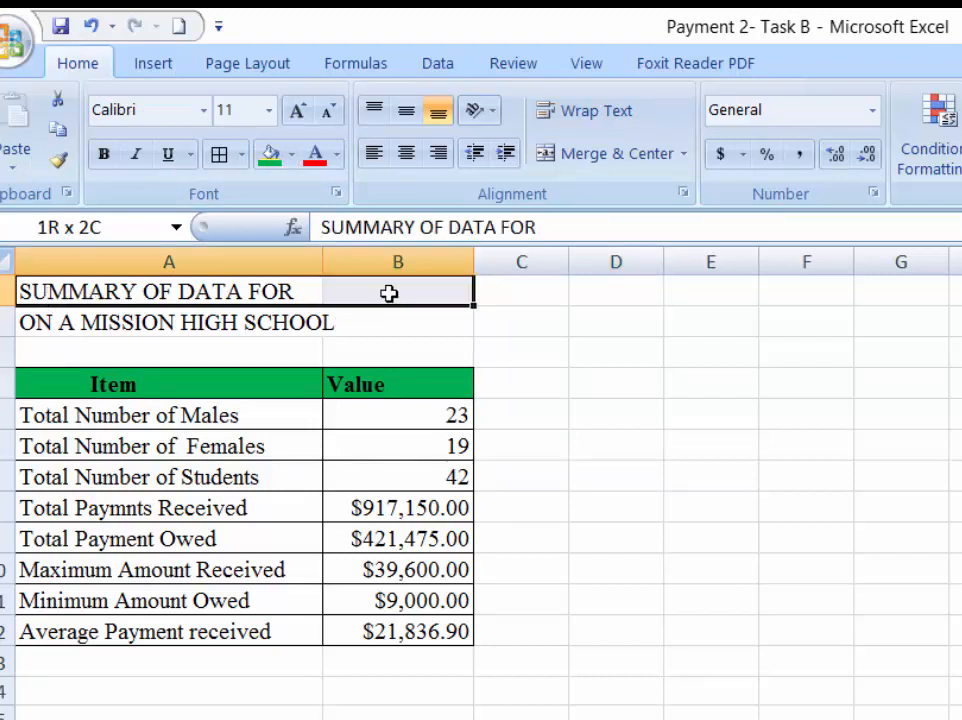
pyautogui.click(632, 155)
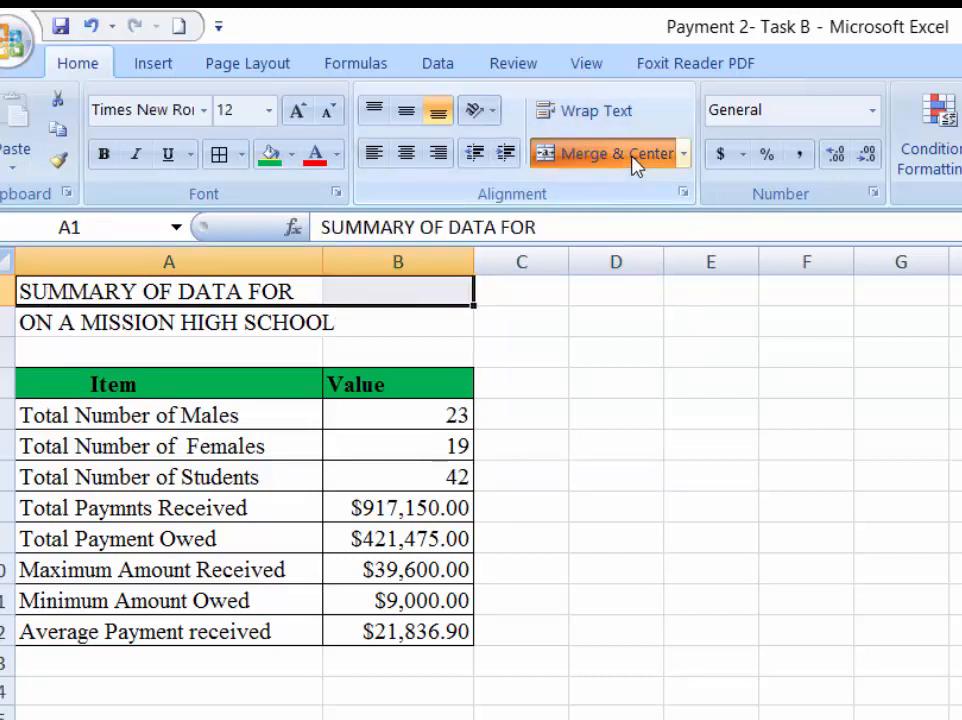
pyautogui.click(64, 326)
pyautogui.moveTo(350, 328); pyautogui.dragTo(400, 325)
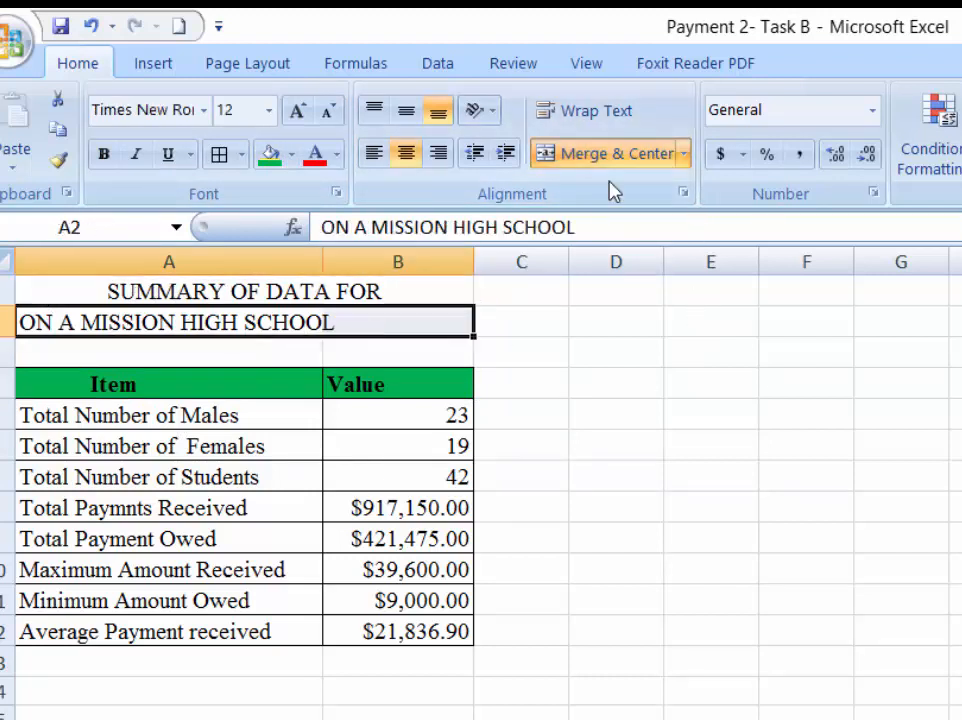
pyautogui.click(612, 160)
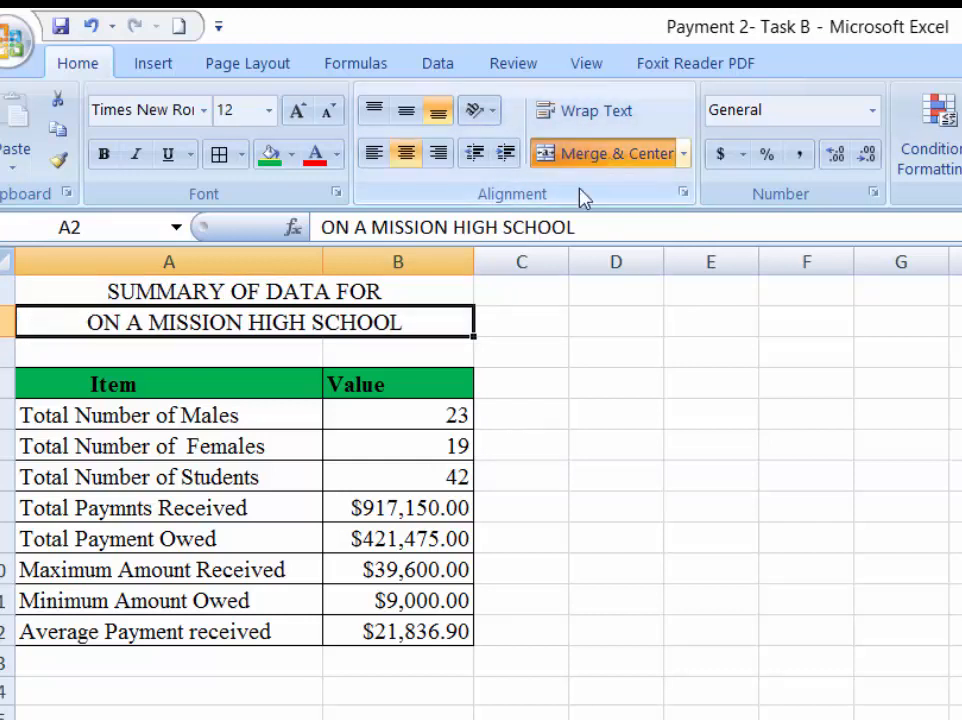
# Make the two merged title lines in rows 1 and 2 bold.
pyautogui.click(615, 413)
pyautogui.moveTo(344, 290); pyautogui.dragTo(459, 384)
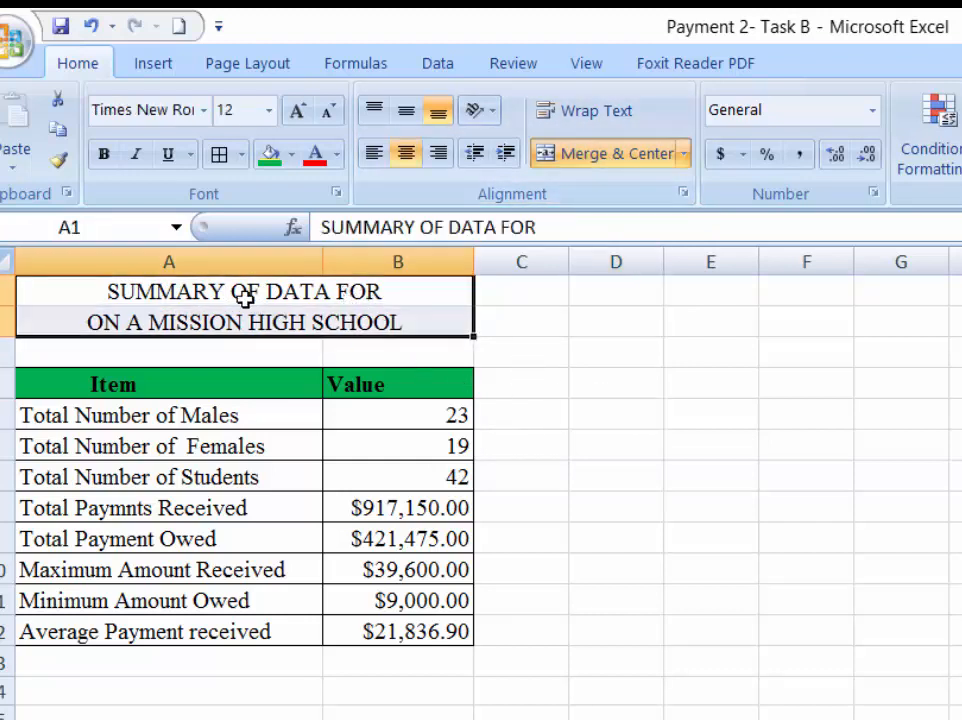
pyautogui.click(104, 155)
pyautogui.click(528, 446)
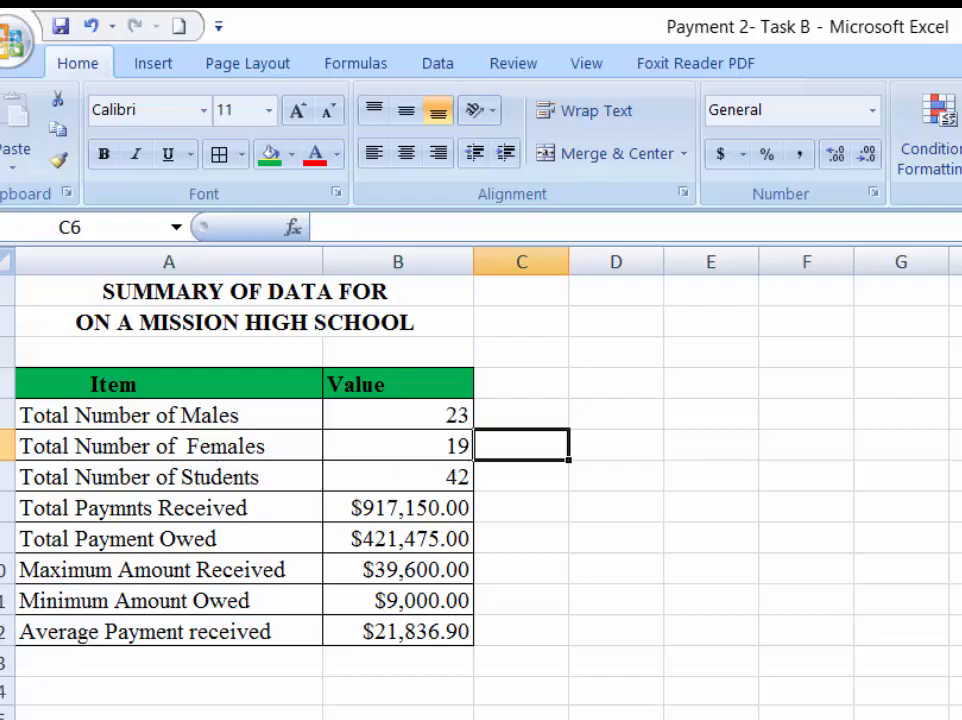
# Check the Task B instructions in the Word document, then return to the Excel workbook and save it.
pyautogui.hotkey('alt', 'Tab')
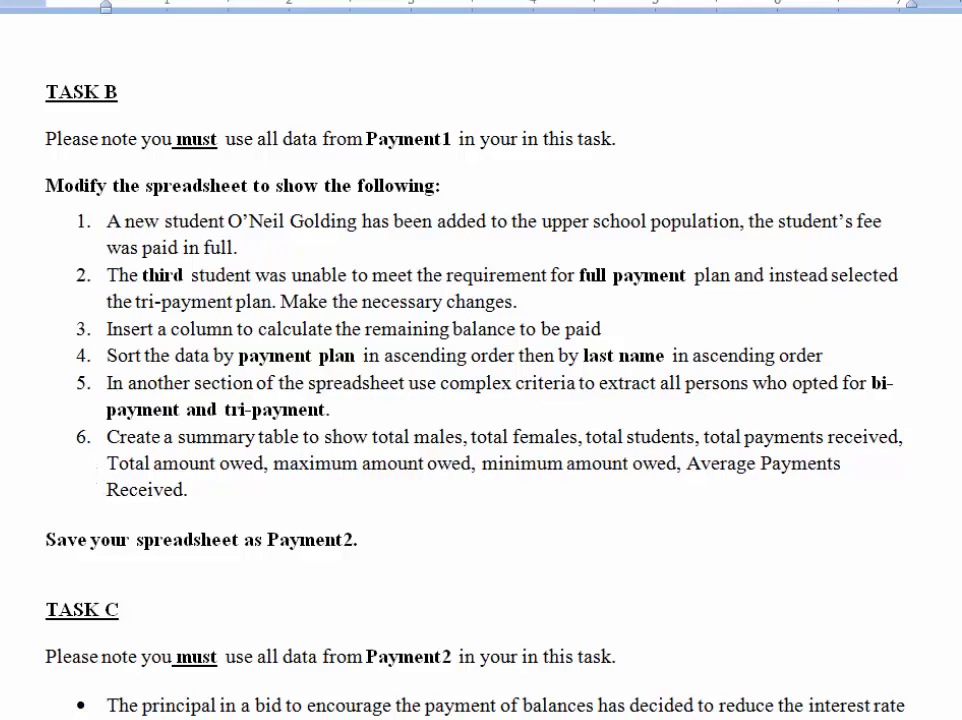
pyautogui.hotkey('alt', 'Tab')
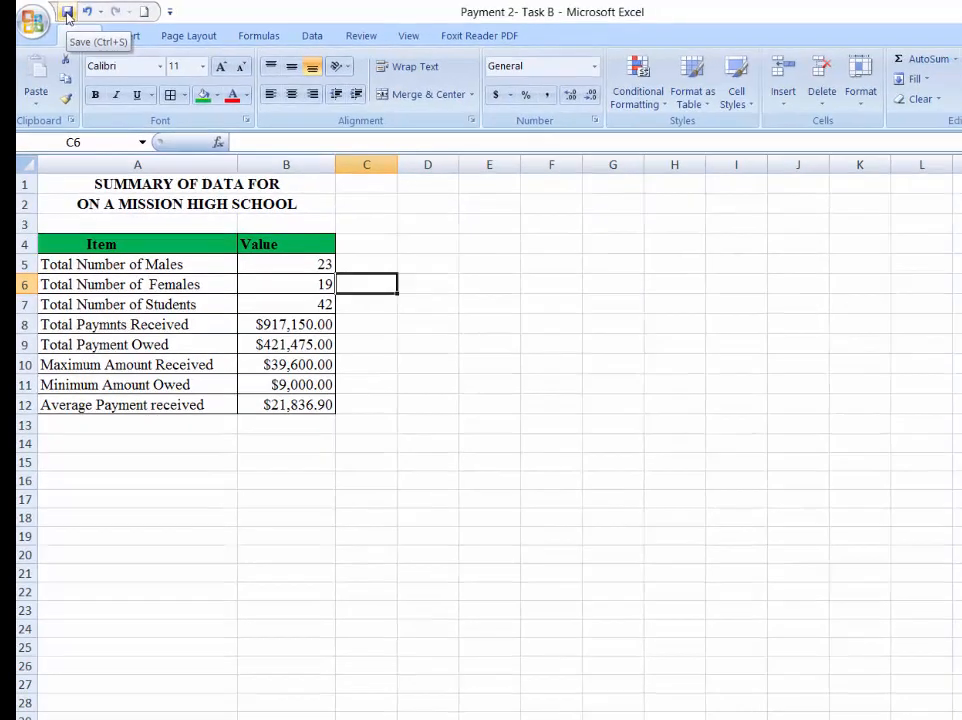
pyautogui.click(70, 14)
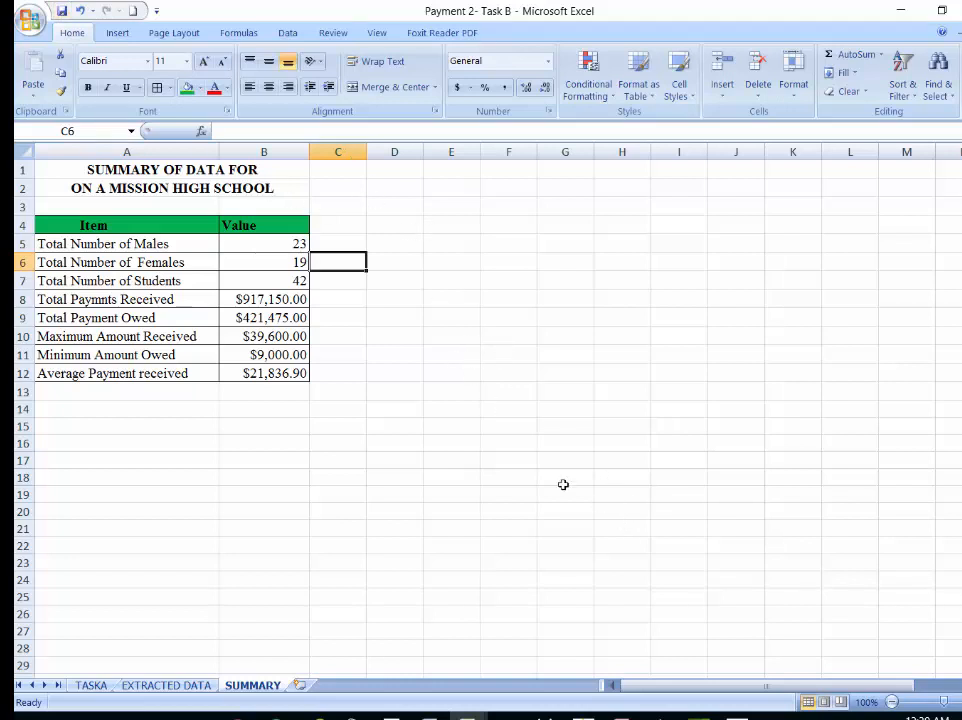
# Review the student payment records on the TASKA sheet and the bi-payment and tri-payment records on the EXTRACTED DATA sheet.
pyautogui.click(90, 689)
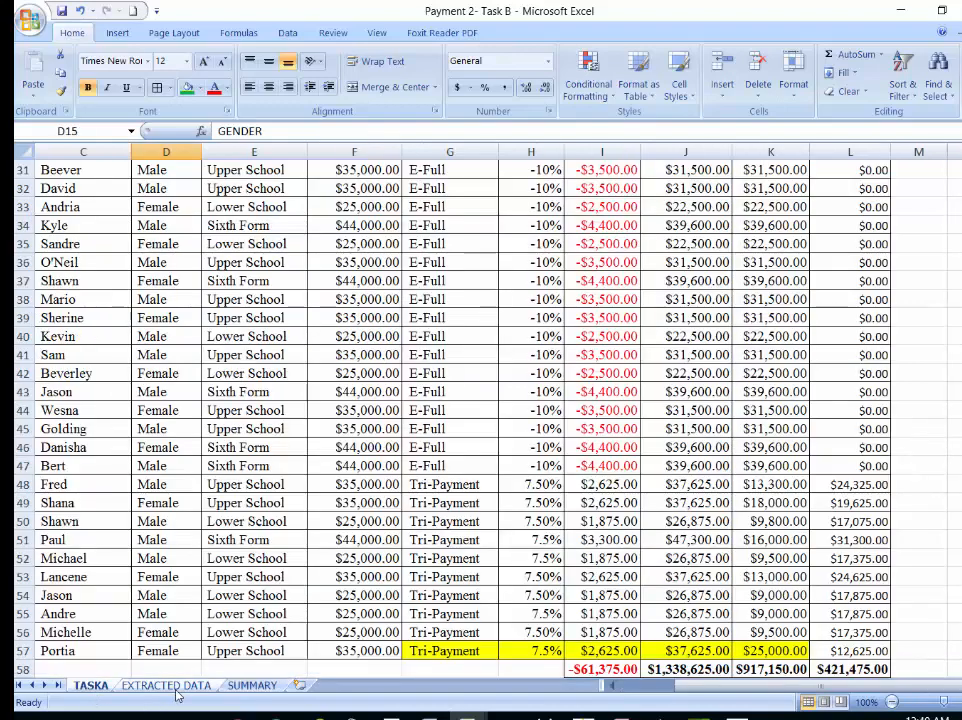
pyautogui.scroll(10, 254, 527)
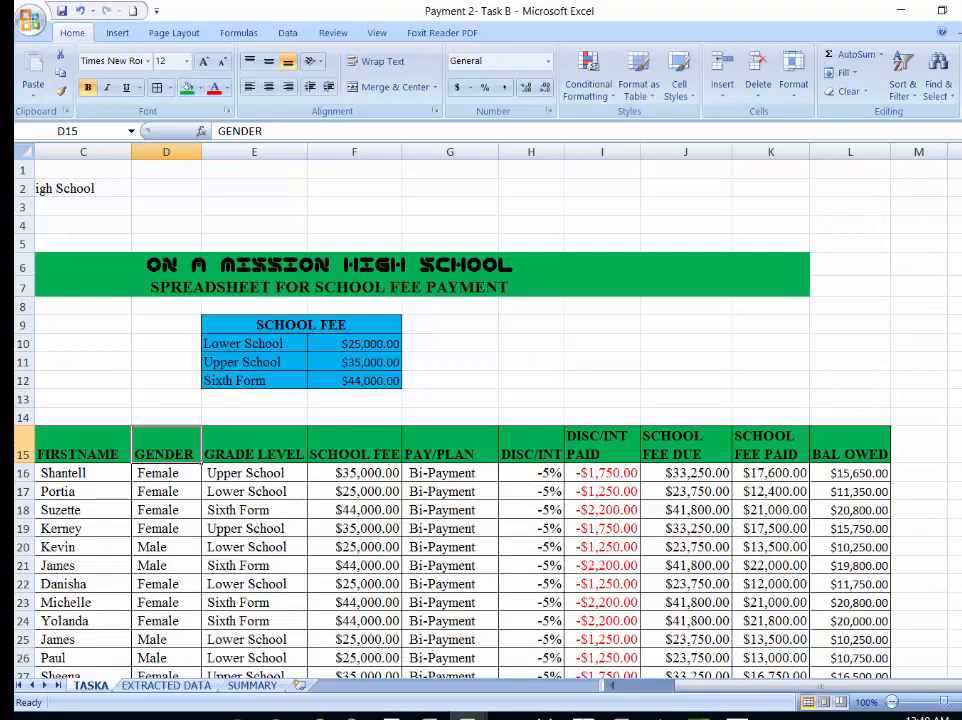
pyautogui.click(640, 688)
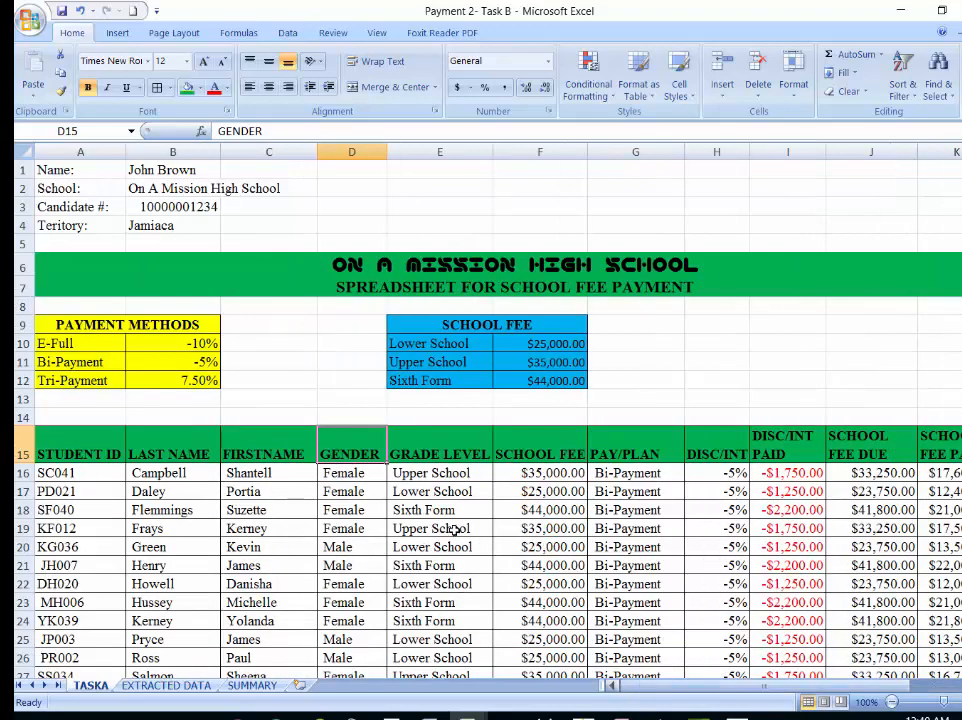
pyautogui.scroll(-12, 470, 475)
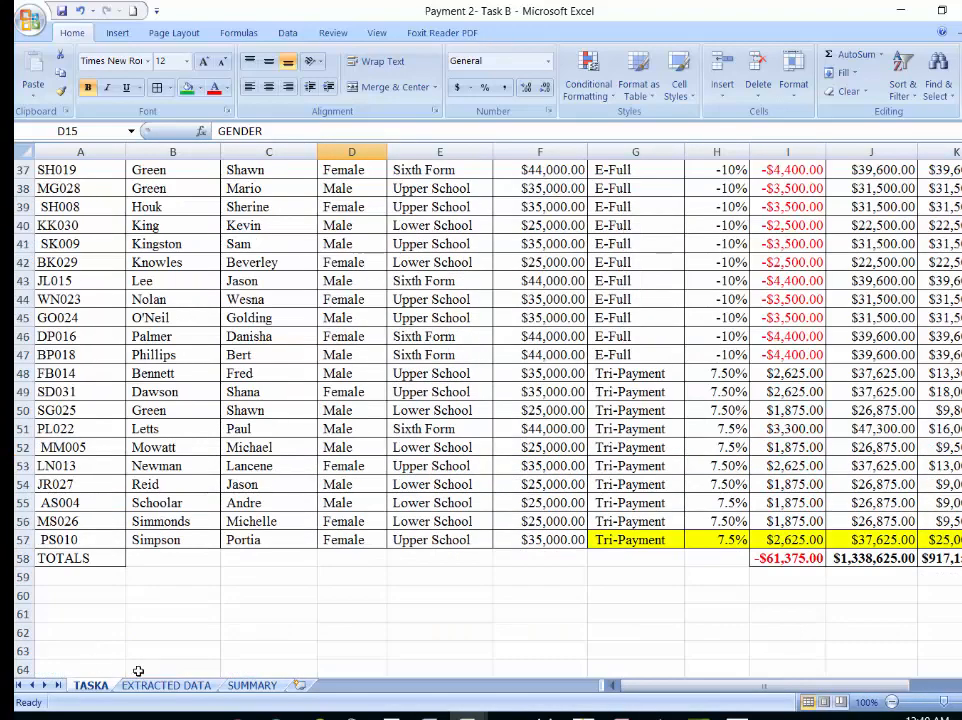
pyautogui.scroll(9, 318, 556)
pyautogui.scroll(-2, 318, 556)
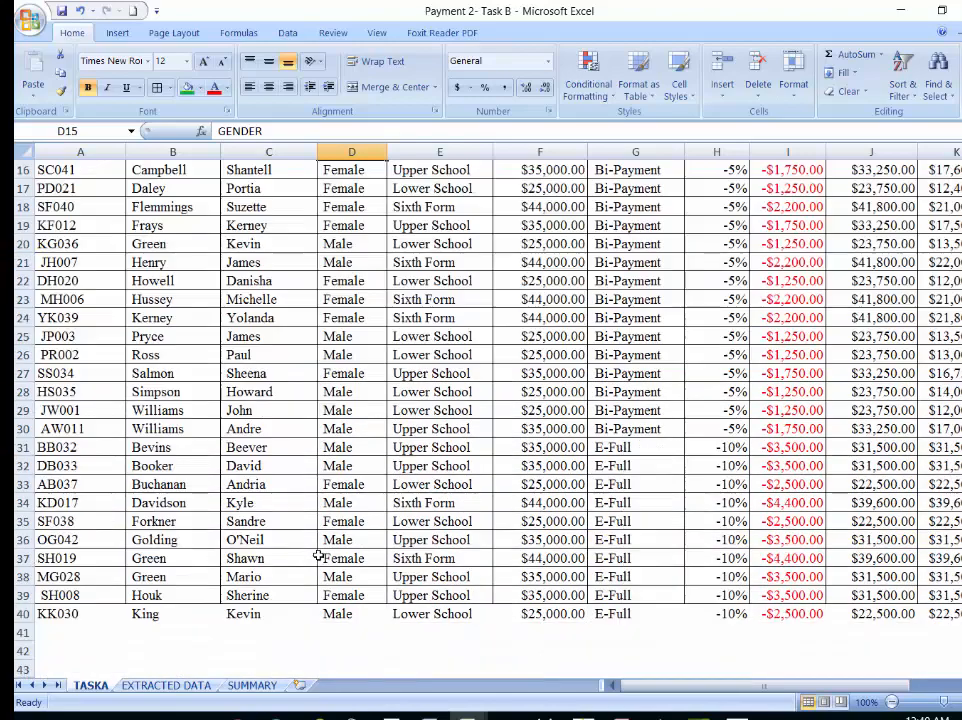
pyautogui.scroll(-4, 318, 556)
pyautogui.click(166, 685)
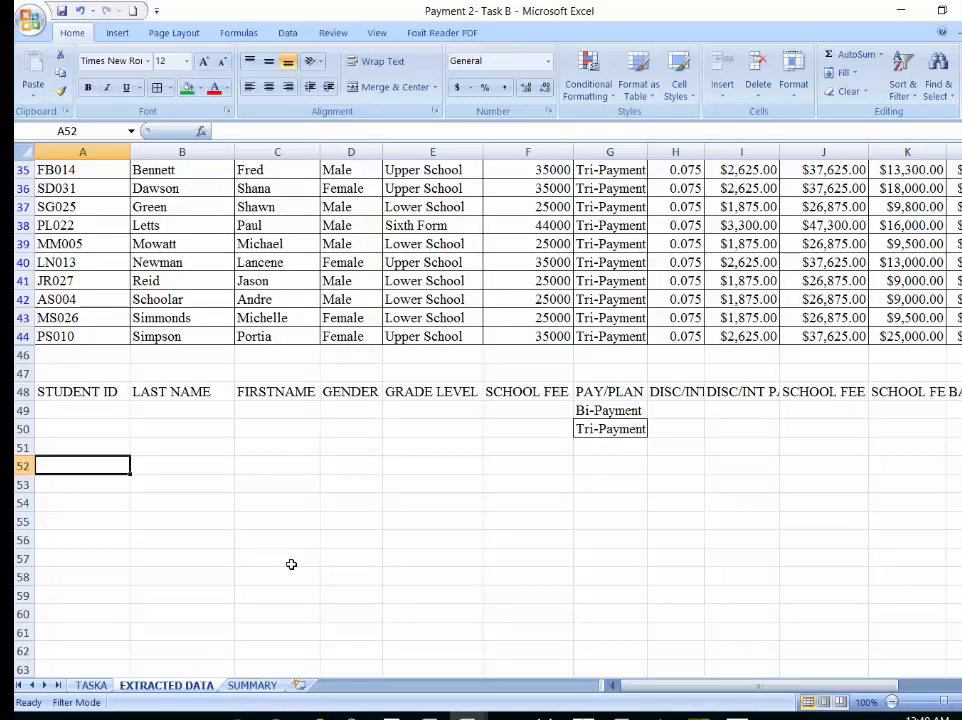
pyautogui.scroll(4, 291, 564)
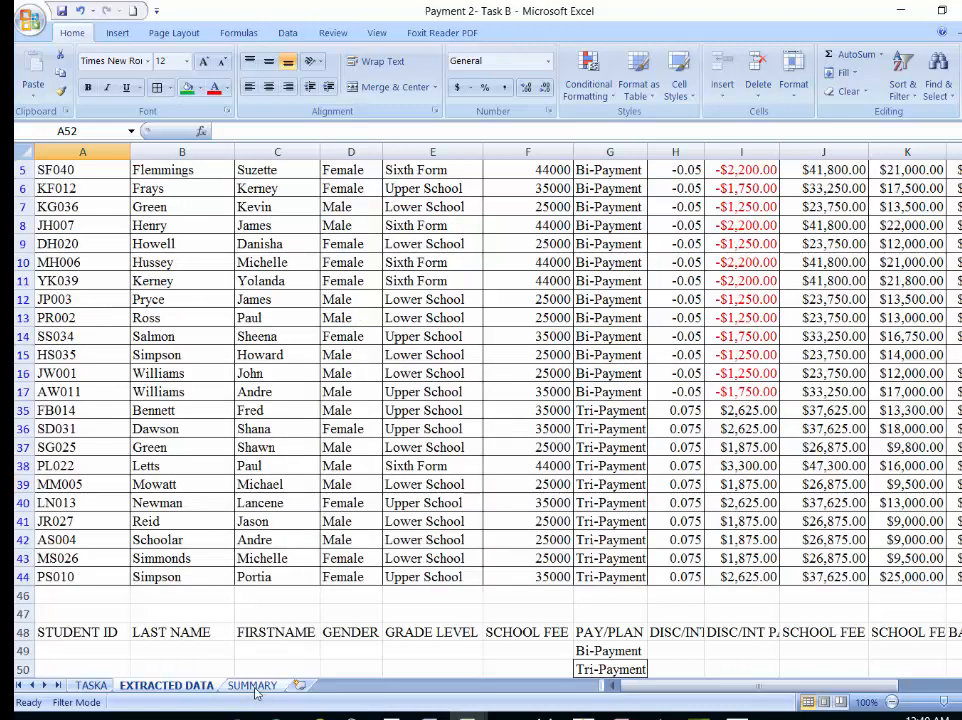